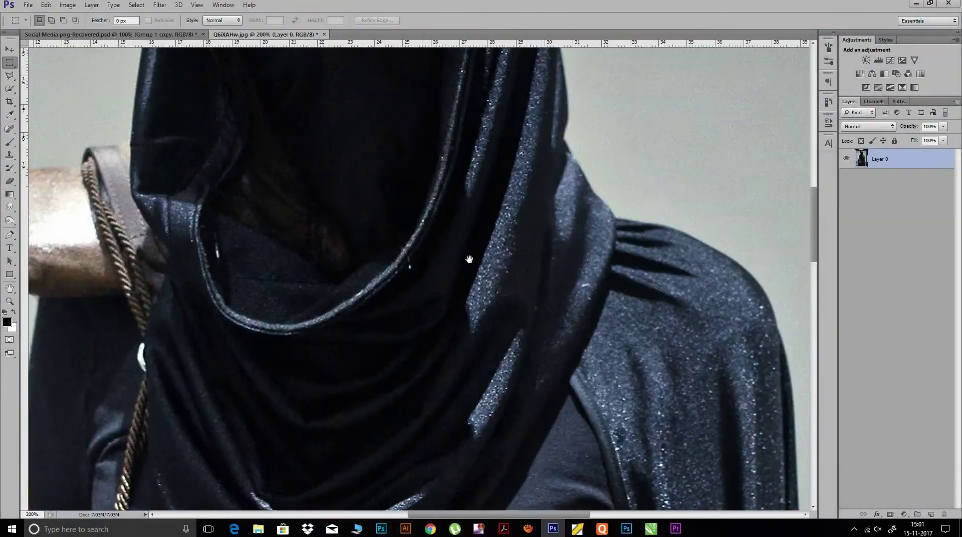
Pan the 200% view up from the chest to the woman's face and hood top
mouse_move(469, 259)
left_mouse_down()
mouse_move(408, 200)
mouse_move(431, 306)
mouse_move(337, 251)
left_mouse_up()
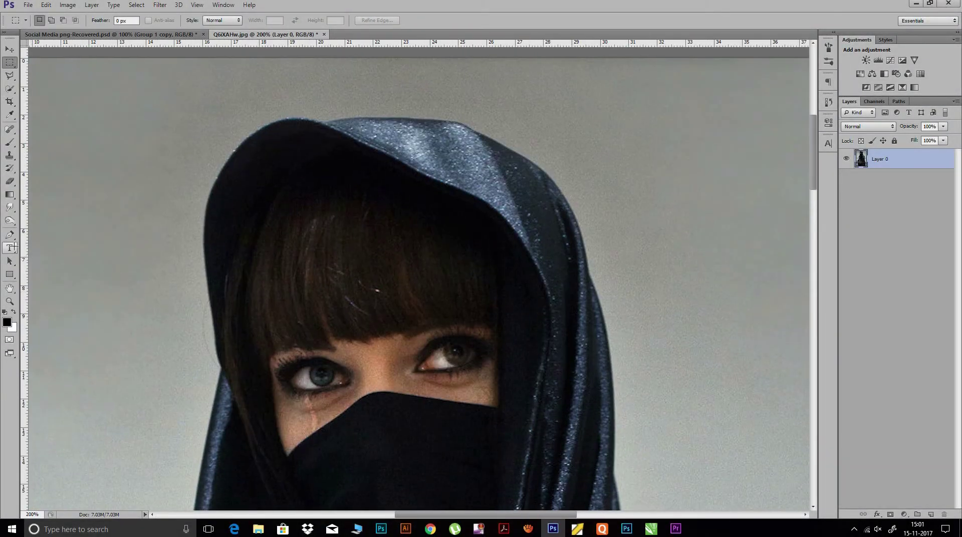
Start a Pen path across the hood top and down its right edge
left_click(9, 235)
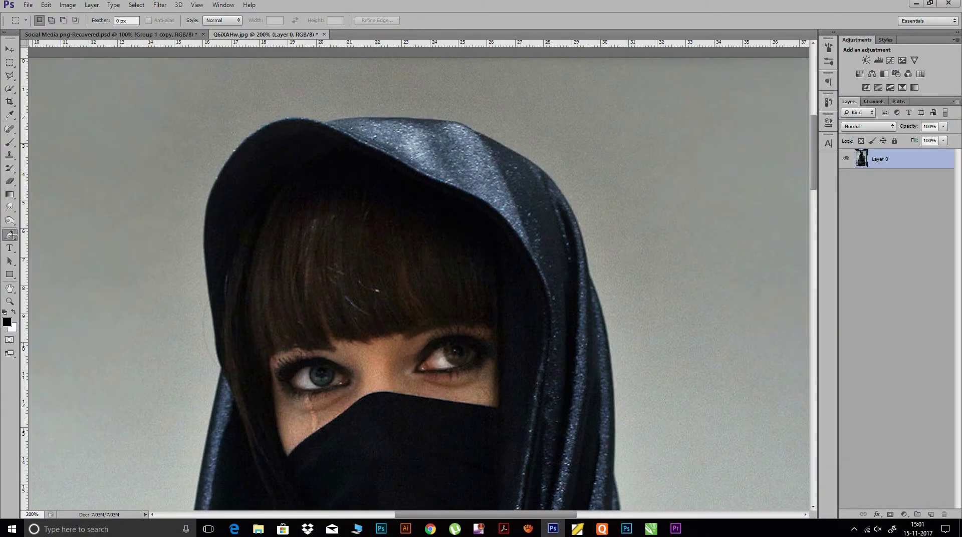
left_click(321, 123)
left_click(342, 120)
left_click(409, 121)
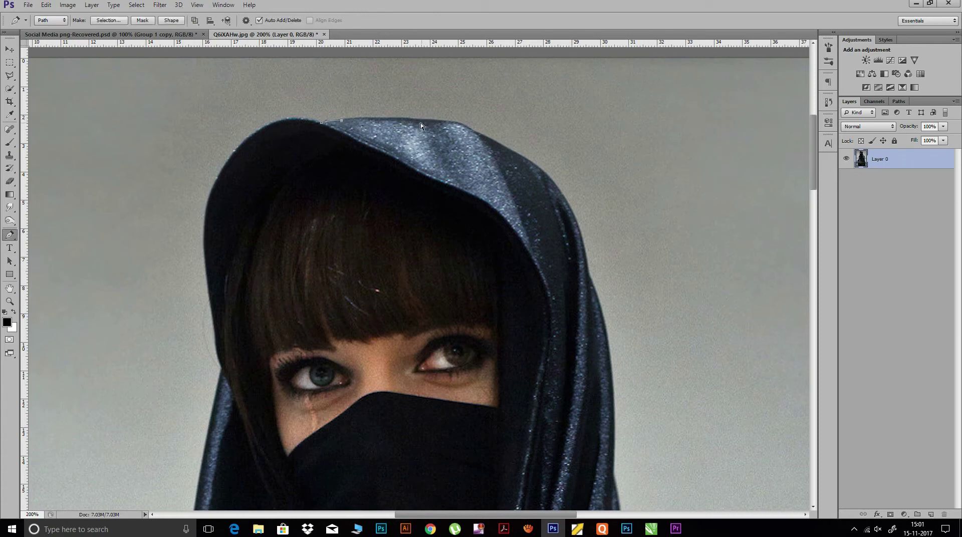
left_click(427, 121)
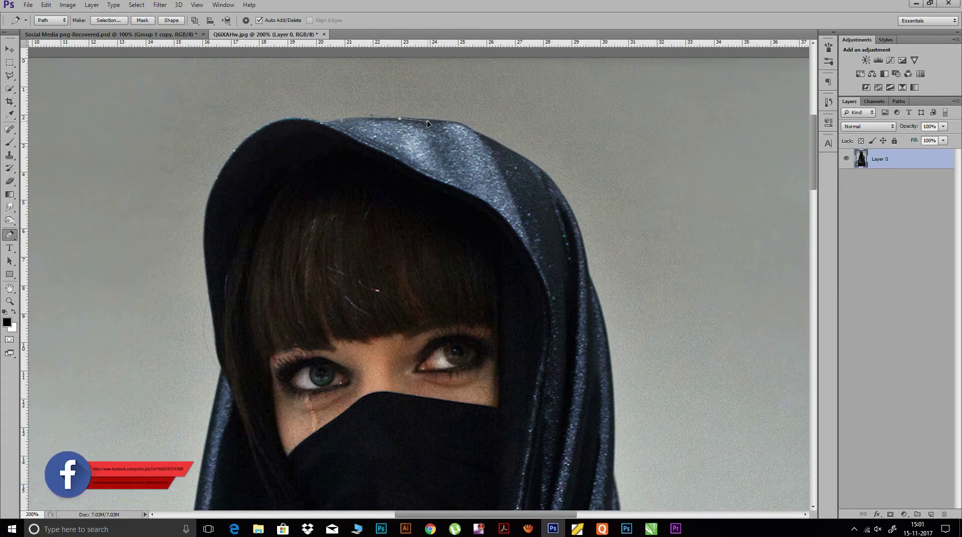
left_click(445, 121)
left_click(472, 130)
left_click(526, 159)
left_click(559, 191)
left_click(585, 249)
left_click(594, 293)
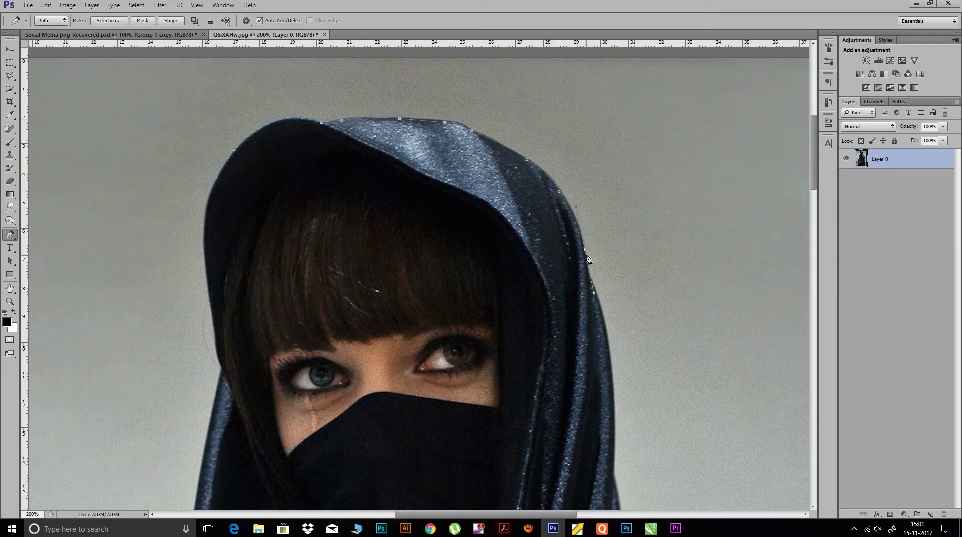
Continue the path with curved points down the hood edge onto the shoulder
left_click_drag(608, 354, 495, 217)
left_click_drag(501, 285, 499, 299)
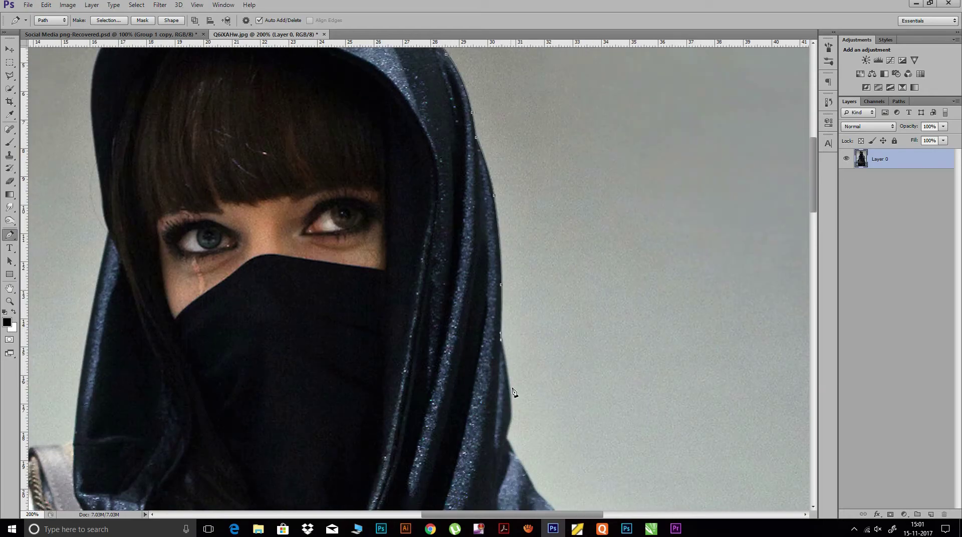
left_click_drag(514, 392, 514, 253)
left_click(509, 266)
left_click(506, 291)
left_click(533, 345)
left_click_drag(523, 333, 478, 296)
left_click(511, 336)
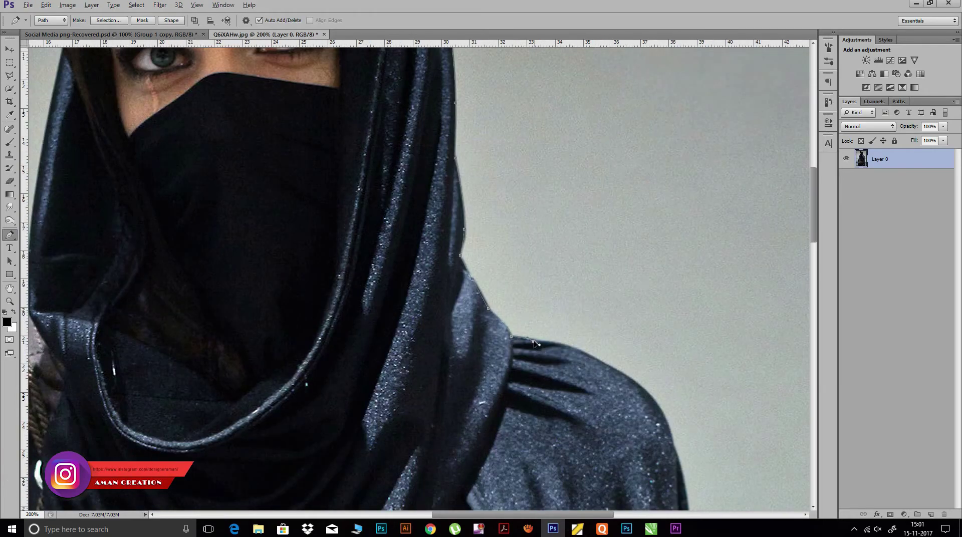
left_click_drag(534, 344, 421, 300)
left_click_drag(522, 387, 466, 314)
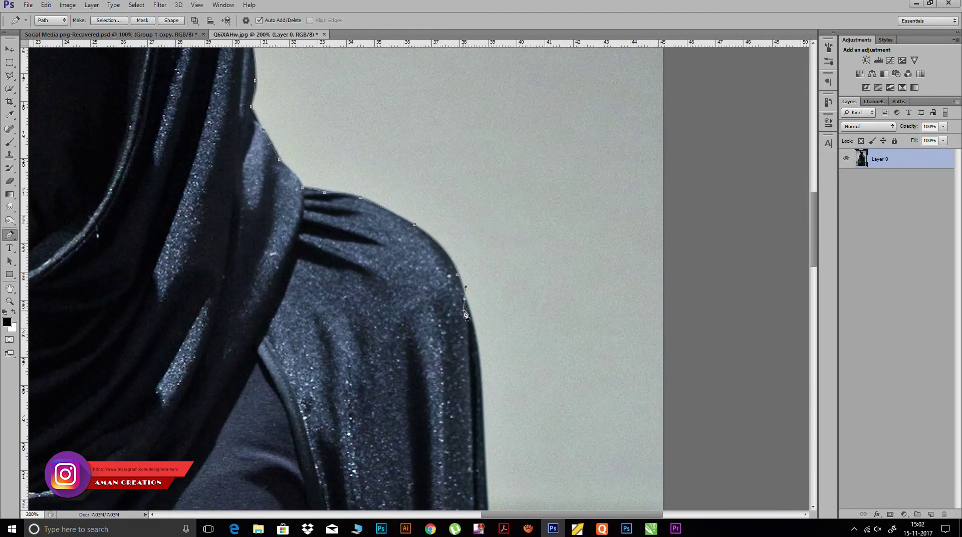
Extend the path around the bag and belt and up the bag's left edge
scroll(479, 363, "down", 2)
scroll(492, 389, "down", 5)
scroll(505, 350, "down", 5)
scroll(549, 333, "down", 4)
scroll(549, 333, "left", 10)
left_click_drag(241, 369, 235, 300)
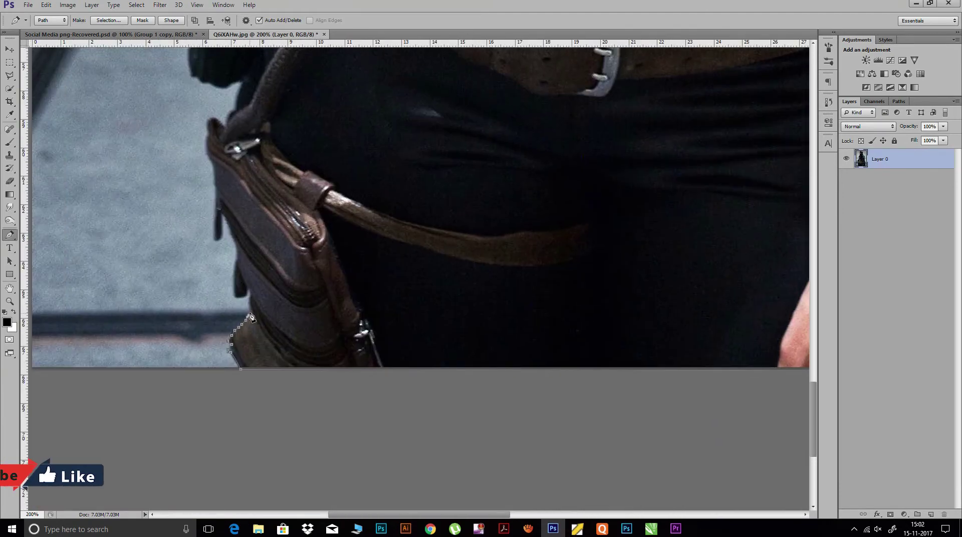
left_click(232, 232)
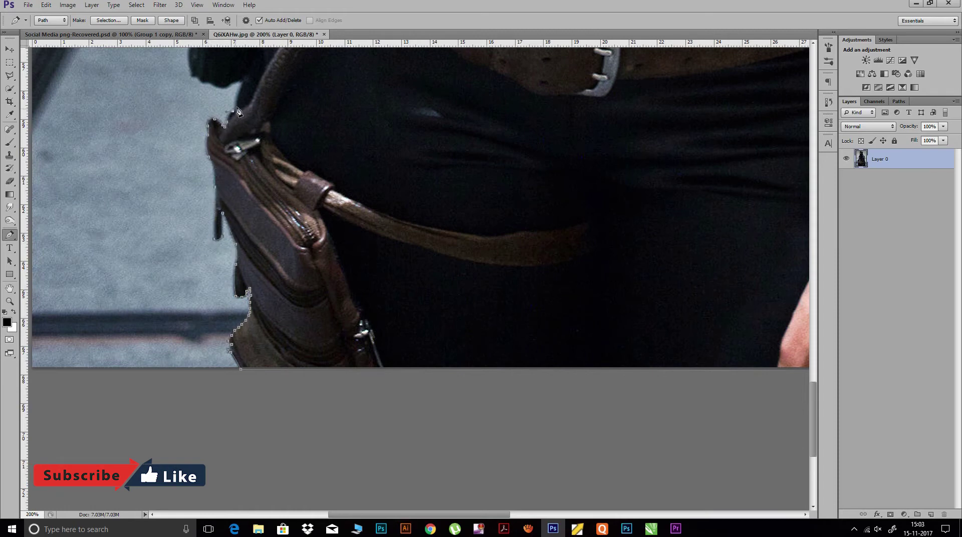
Carry the path up the arm's edge toward the strap and back to the hood
scroll(238, 126, "up", 3)
scroll(238, 125, "left", 1)
left_click(253, 139)
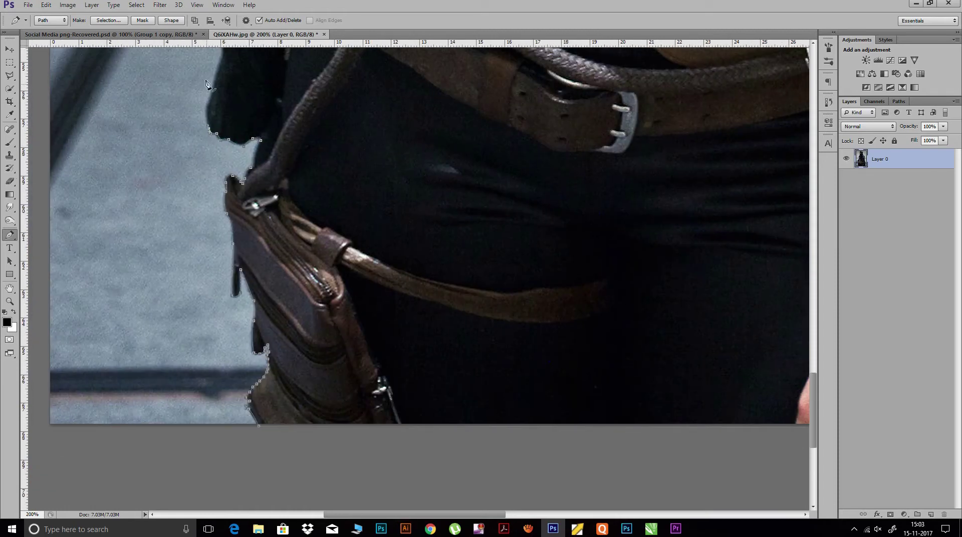
scroll(216, 175, "up", 5)
scroll(215, 150, "up", 5)
left_click(223, 158)
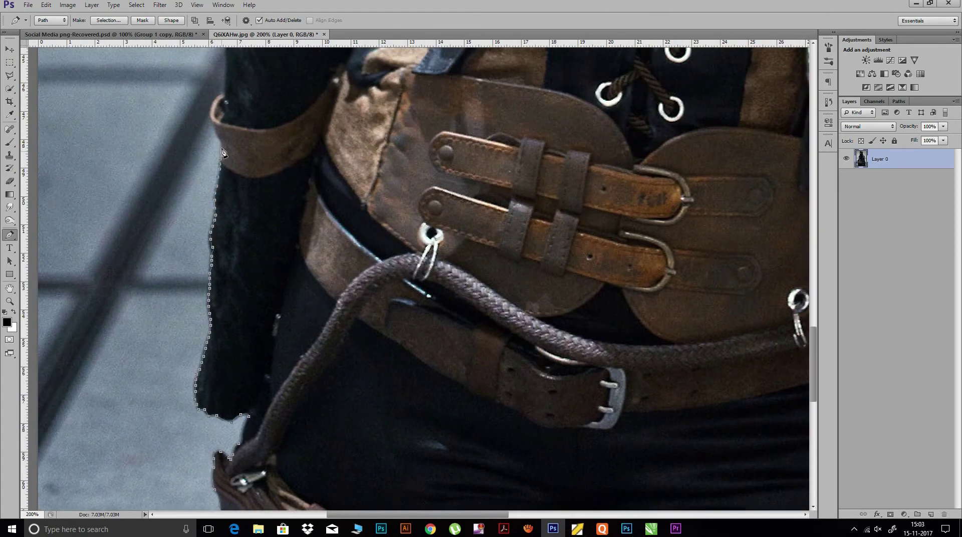
scroll(224, 159, "up", 4)
left_click(228, 189)
scroll(228, 189, "up", 3)
left_click(247, 131)
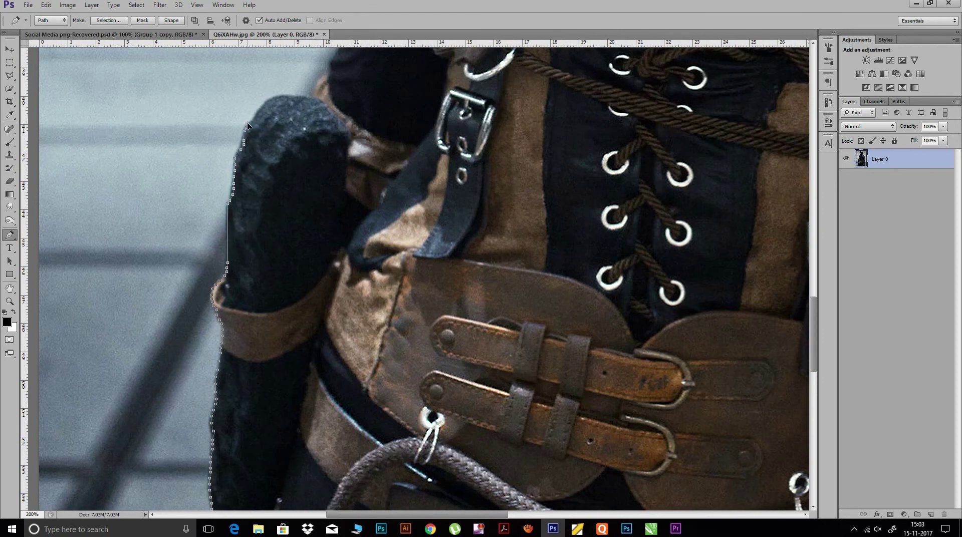
scroll(311, 95, "up", 2)
scroll(268, 135, "up", 2)
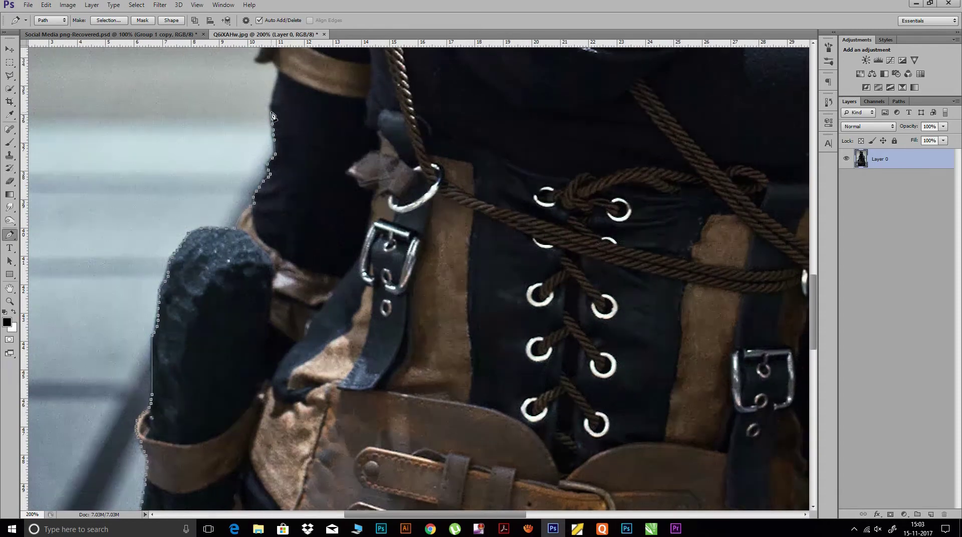
scroll(278, 120, "up", 3)
scroll(273, 125, "up", 2)
scroll(285, 132, "up", 1)
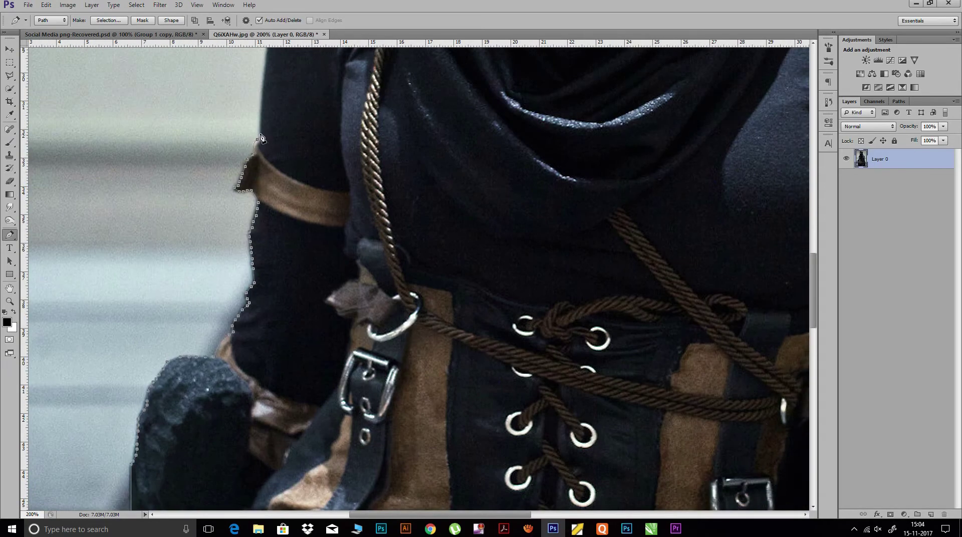
scroll(260, 141, "up", 2)
scroll(231, 147, "up", 2)
scroll(223, 152, "up", 3)
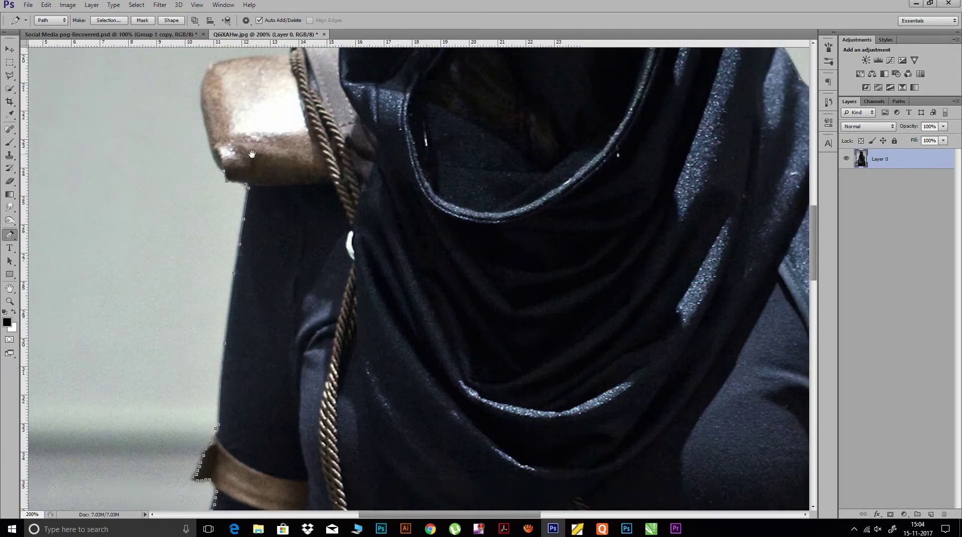
scroll(208, 165, "up", 1)
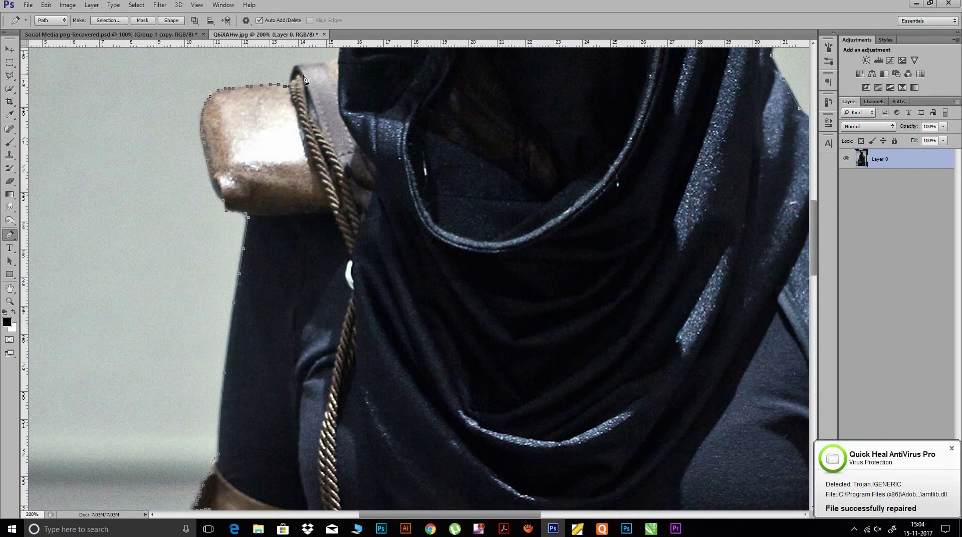
scroll(279, 88, "up", 1)
scroll(281, 105, "up", 2)
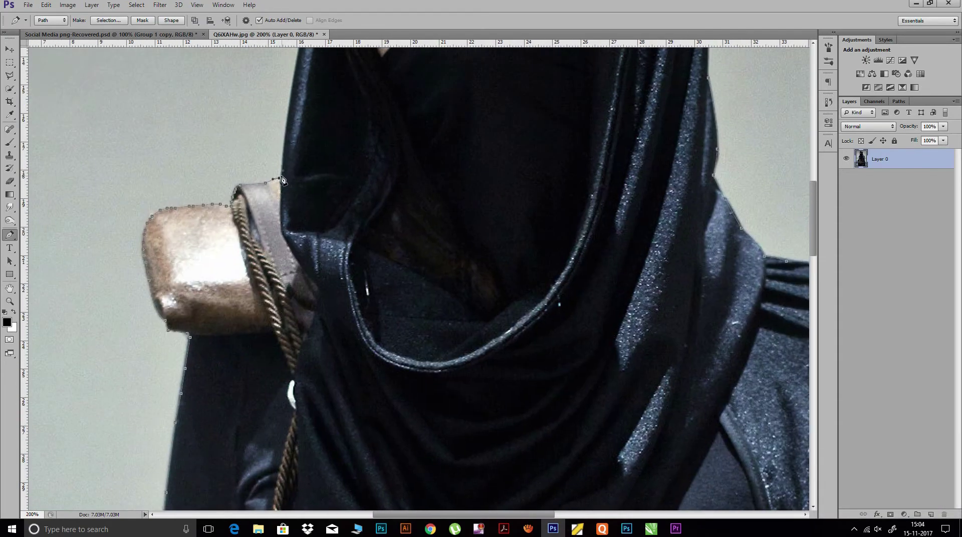
scroll(282, 126, "up", 3)
scroll(282, 126, "up", 5)
scroll(256, 119, "up", 4)
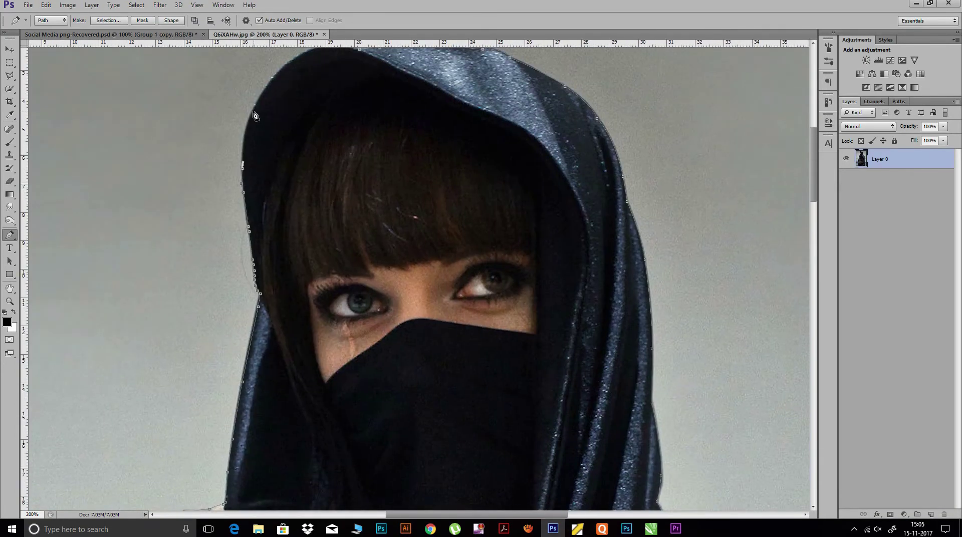
scroll(317, 44, "up", 2)
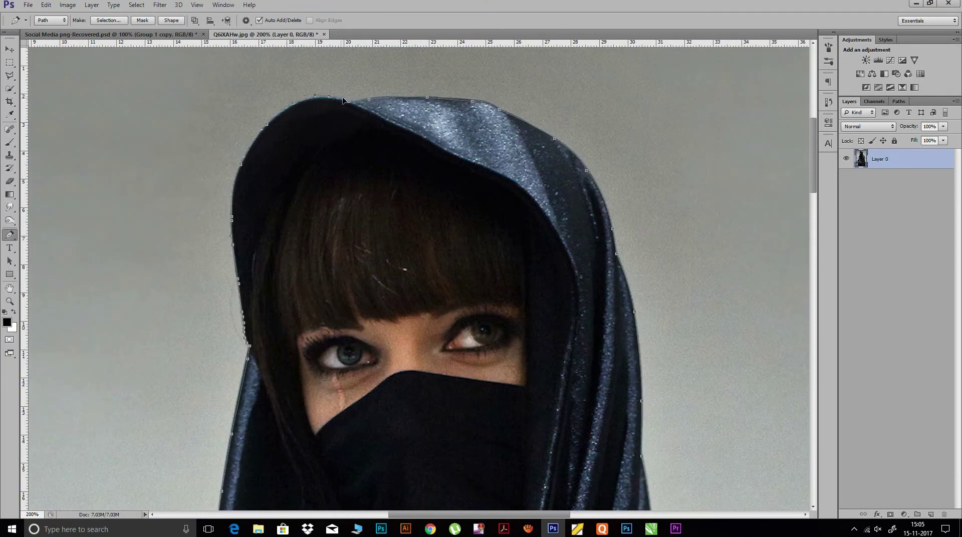
Close the path, load it as a selection, and apply a refined mask with Smart Radius 0.9
key("ctrl+0")
right_click(411, 137)
left_click(546, 176)
left_click(891, 515)
key("ctrl+alt+r")
left_click_drag(855, 226, 857, 229)
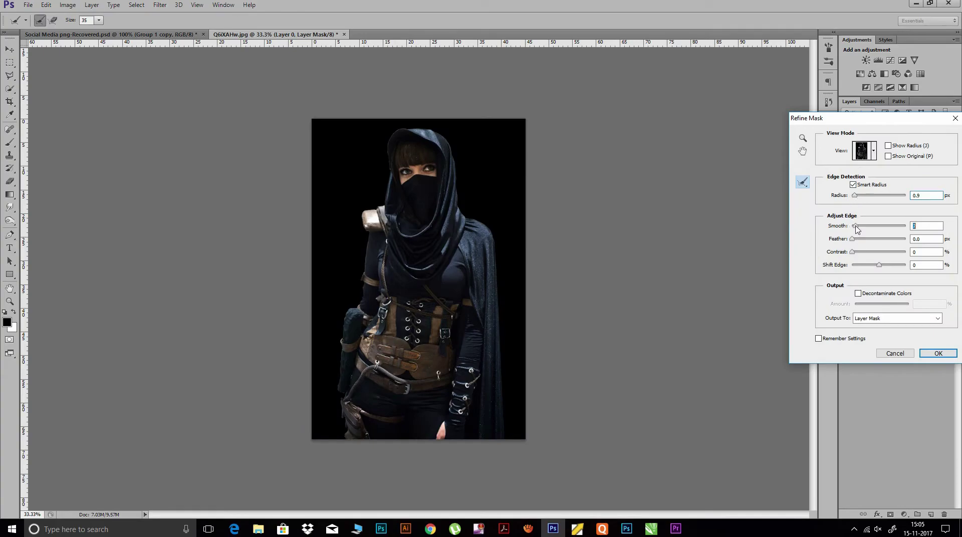
left_click(938, 353)
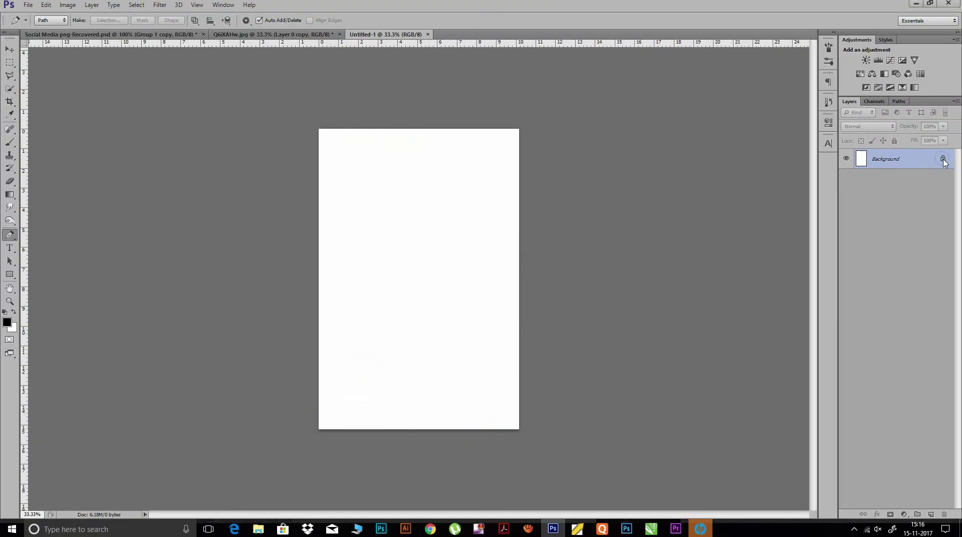
Convert the blank canvas's Background layer into an editable Layer 0
double_click(941, 159)
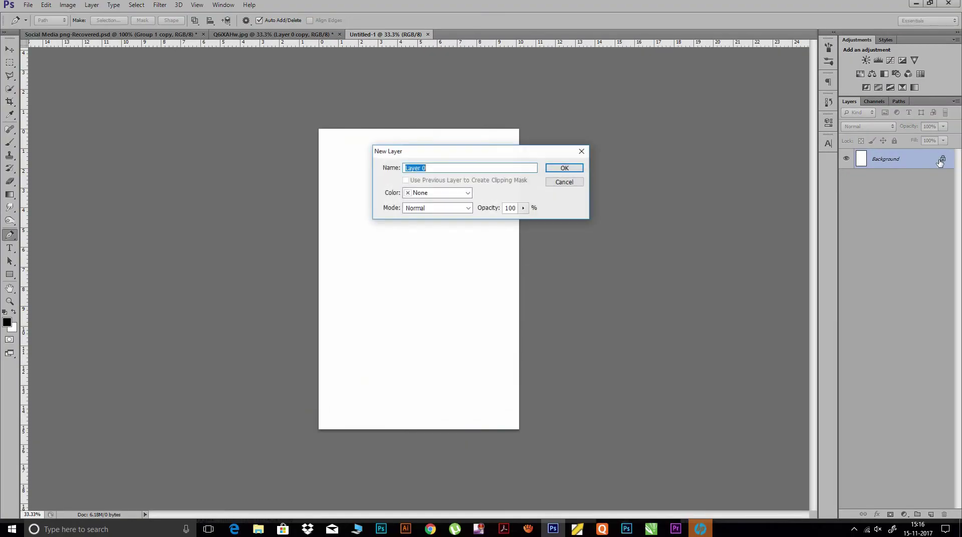
left_click(572, 168)
key("ctrl+plus")
Fill the whole canvas with dark grey #404040 as the foreground colour
left_click(7, 322)
left_click_drag(657, 293, 631, 299)
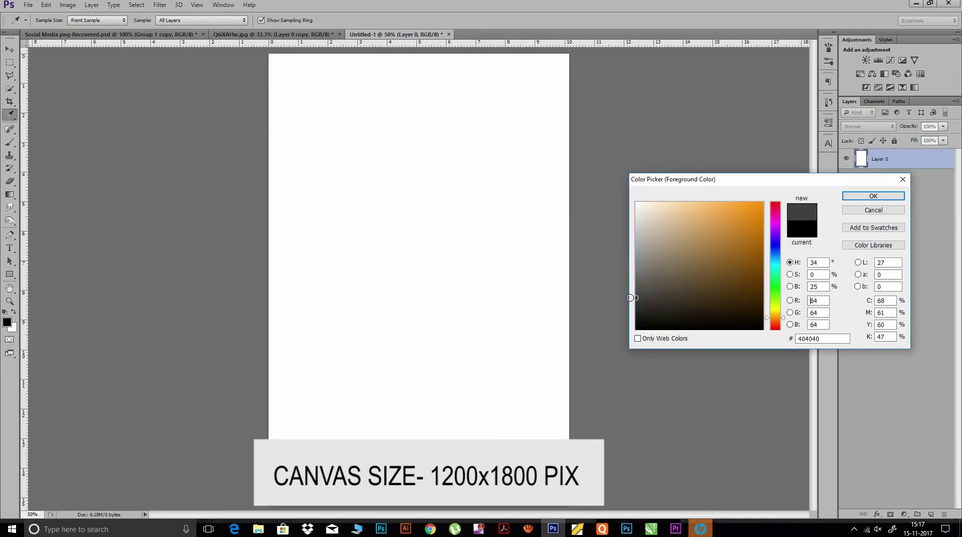
left_click(873, 196)
key("p")
key("alt+BackSpace")
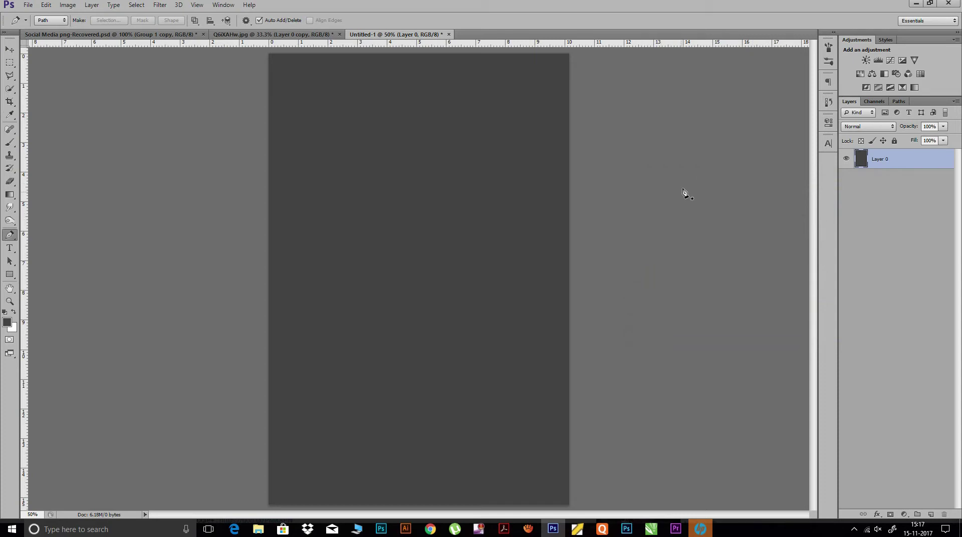
left_click(162, 35)
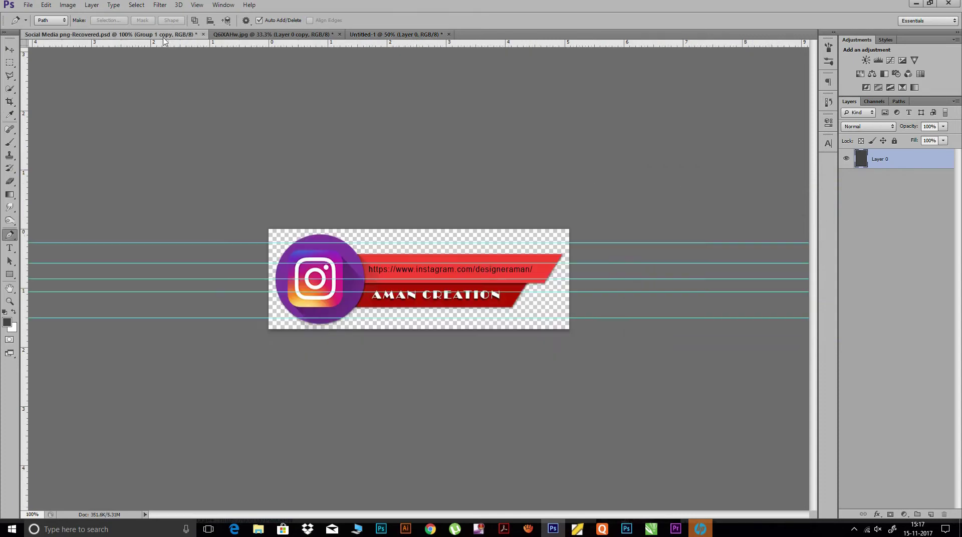
Drag the cut-out woman from her photo into the dark grey canvas
left_click(249, 35)
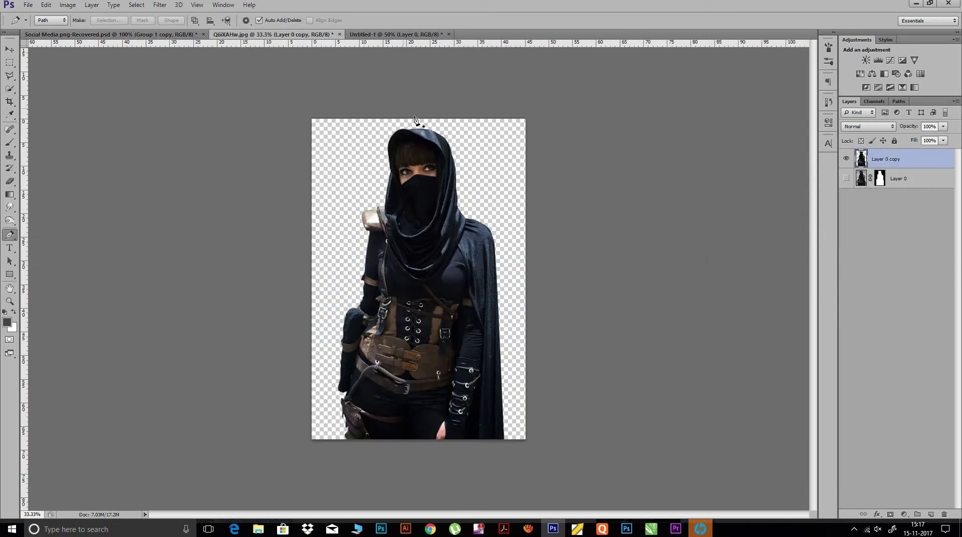
left_click(9, 50)
mouse_move(421, 289)
left_mouse_down()
mouse_move(405, 45)
mouse_move(414, 33)
mouse_move(387, 271)
left_mouse_up()
key("ctrl+minus")
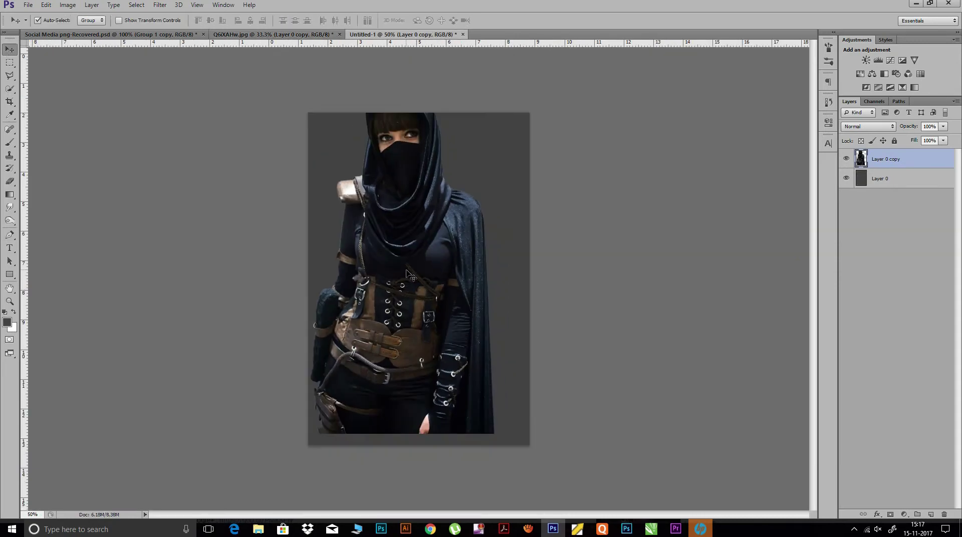
Scale the woman to about 75% and anchor her bottom-centre, then zoom to 50%
key("ctrl+t")
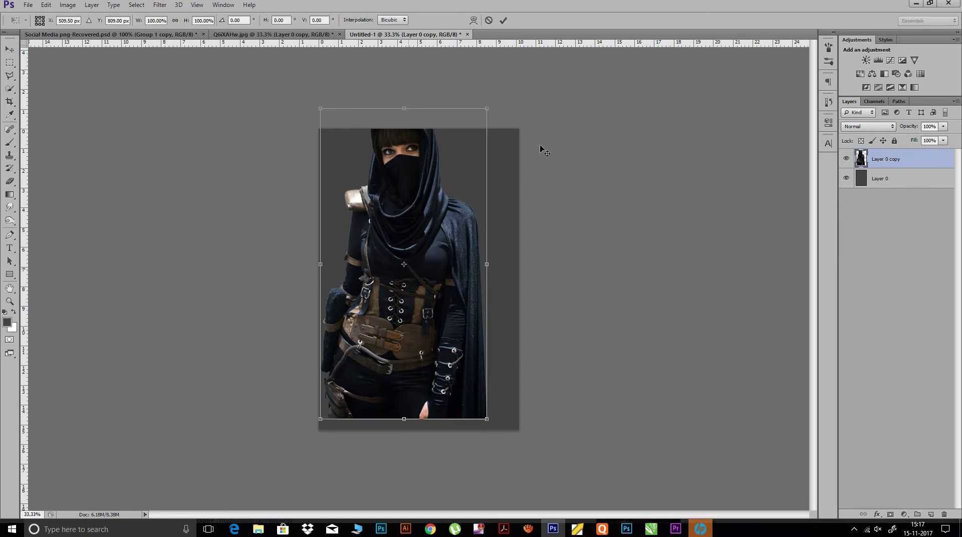
left_click_drag(487, 109, 463, 151)
mouse_move(390, 263)
left_mouse_down()
mouse_move(422, 273)
mouse_move(432, 255)
left_mouse_up()
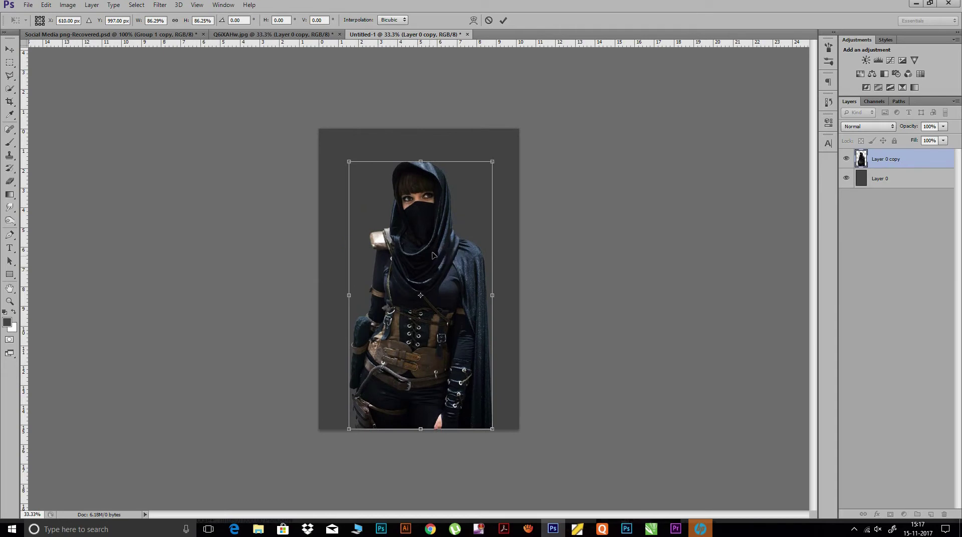
left_click_drag(487, 166, 475, 194)
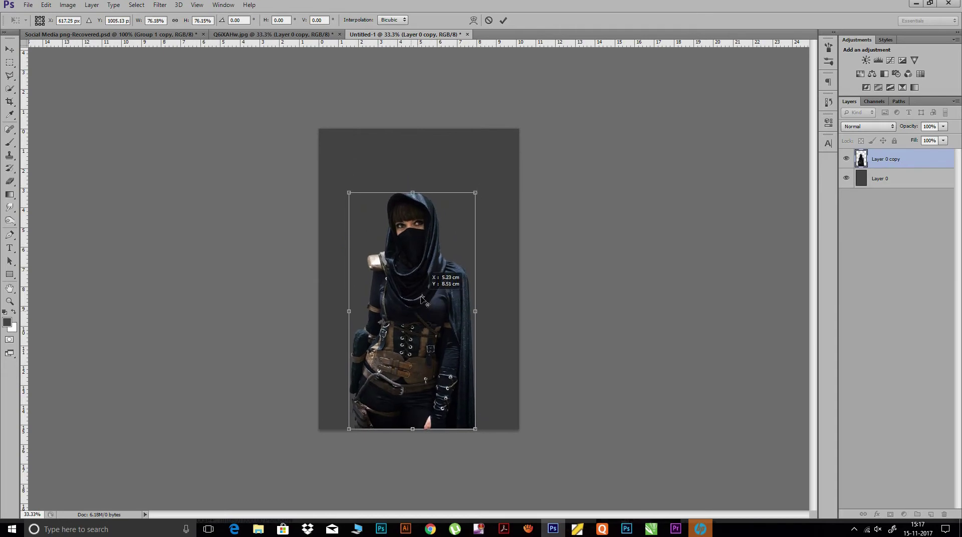
left_click_drag(433, 306, 441, 288)
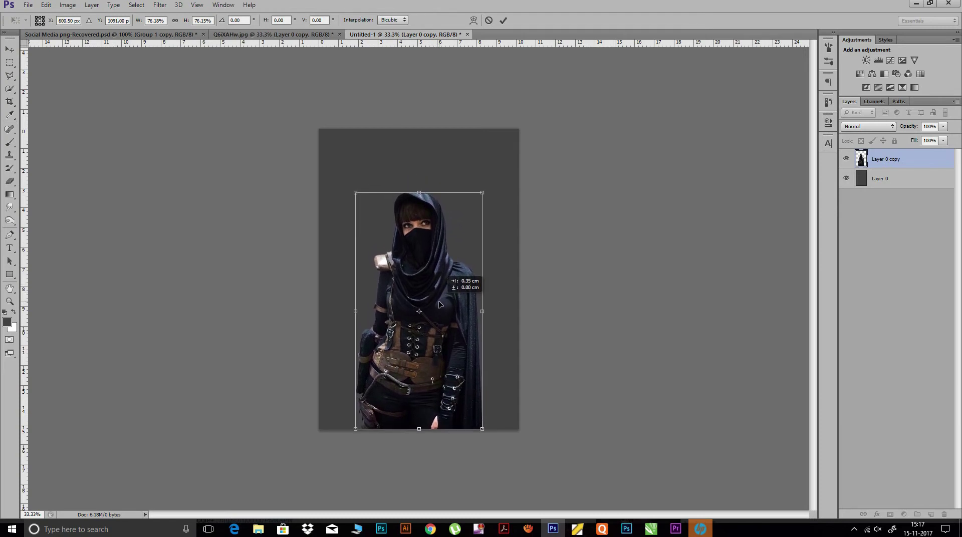
left_click_drag(441, 288, 442, 305)
left_click_drag(485, 192, 484, 195)
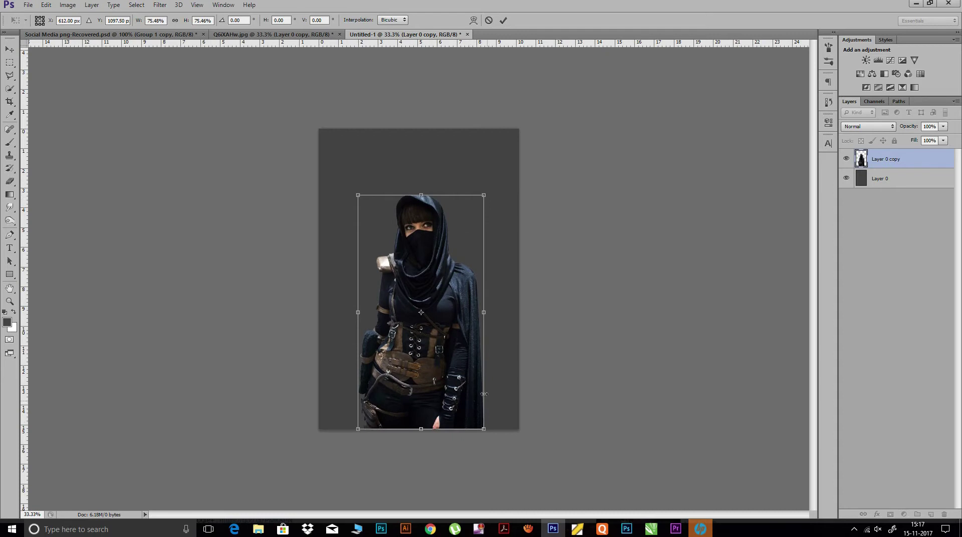
left_click_drag(418, 292, 421, 294)
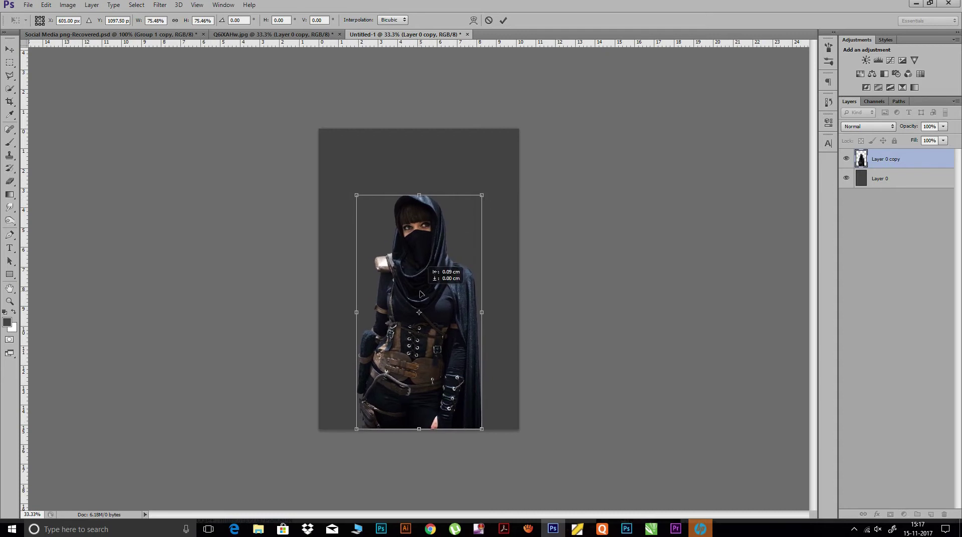
left_click_drag(420, 294, 421, 293)
left_click(503, 22)
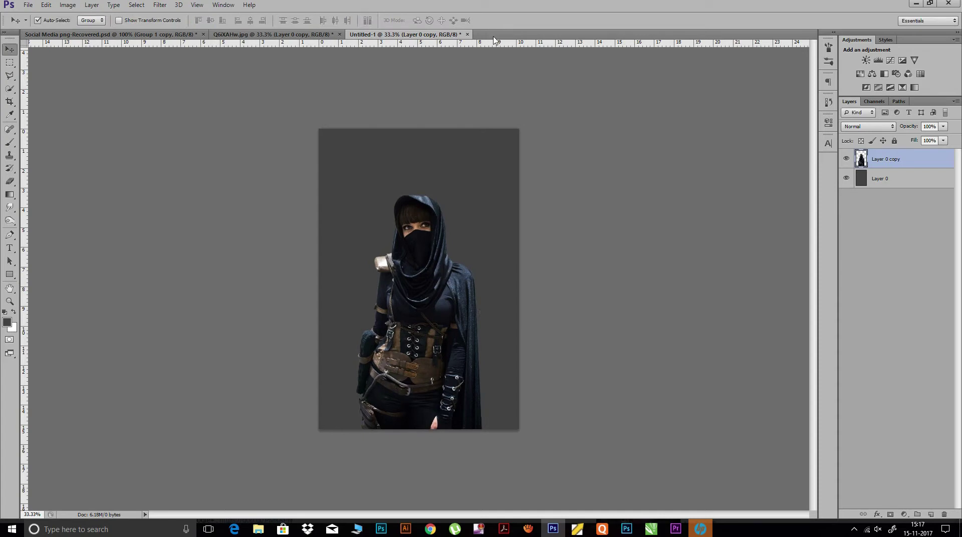
key("ctrl+plus")
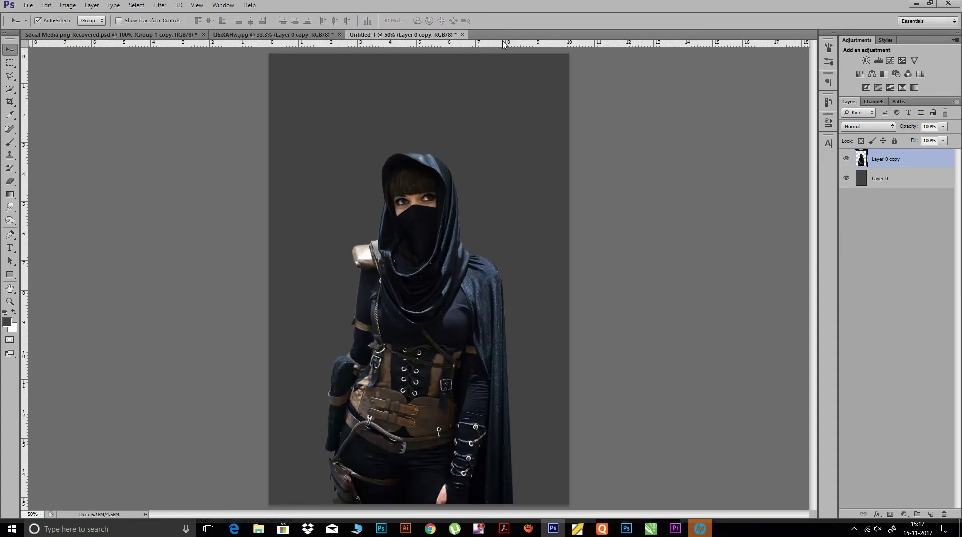
Place the grunge-2732756 texture file above Layer 0
left_click(881, 179)
left_click(28, 5)
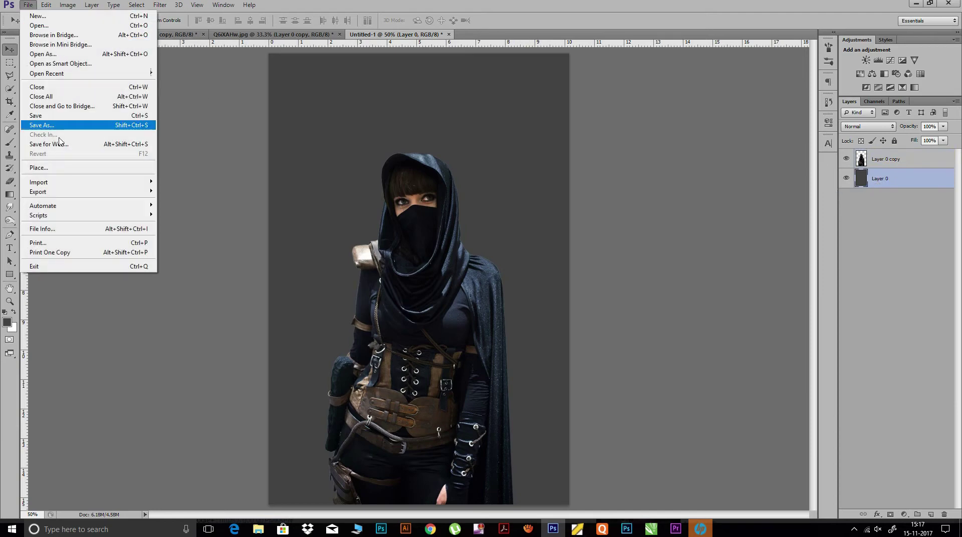
left_click(39, 168)
left_click(481, 143)
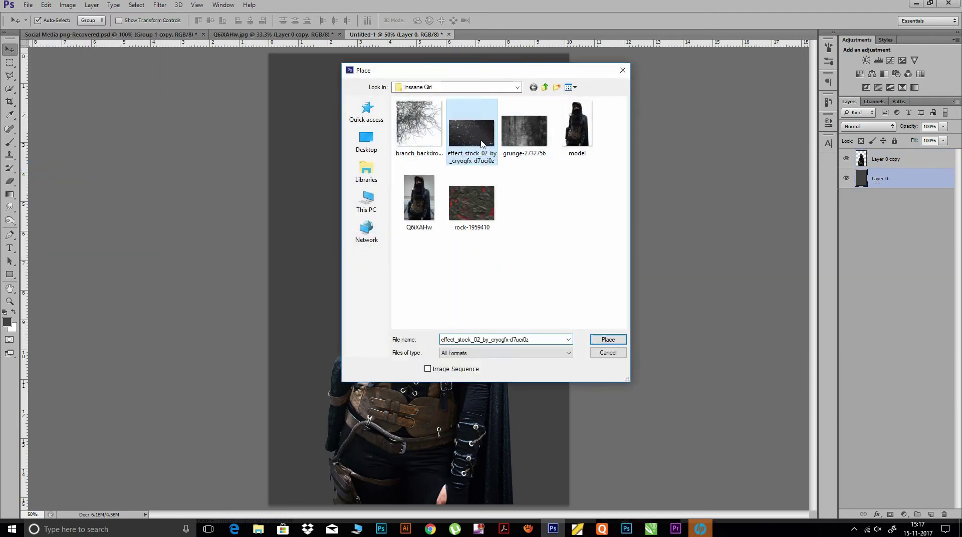
left_click(547, 157)
left_click(604, 339)
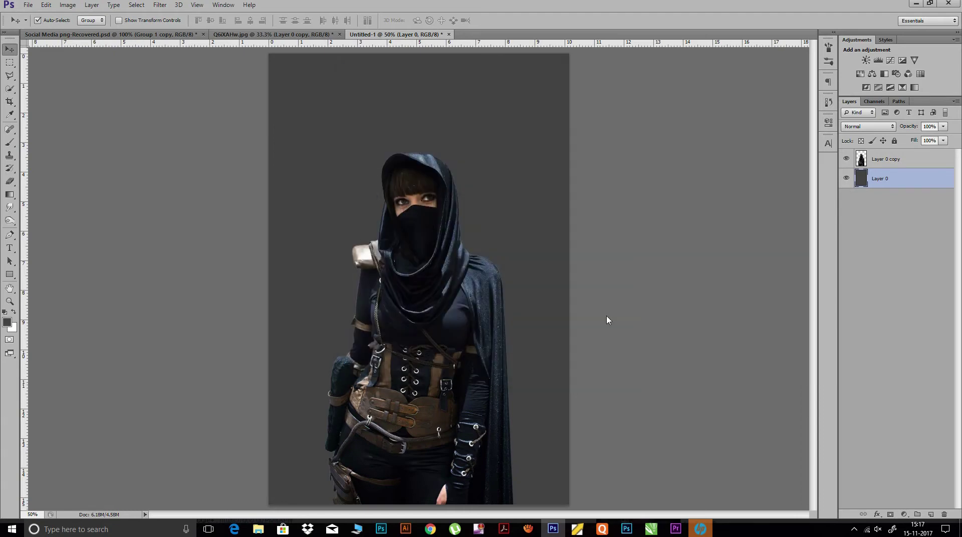
Flip the grunge texture and rotate it 90° clockwise into portrait orientation
right_click(498, 239)
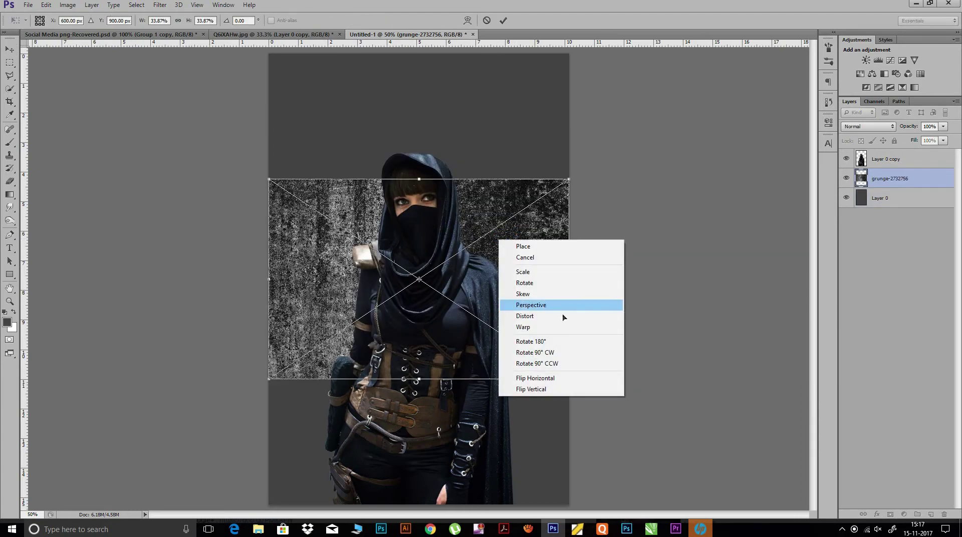
left_click(534, 379)
right_click(522, 314)
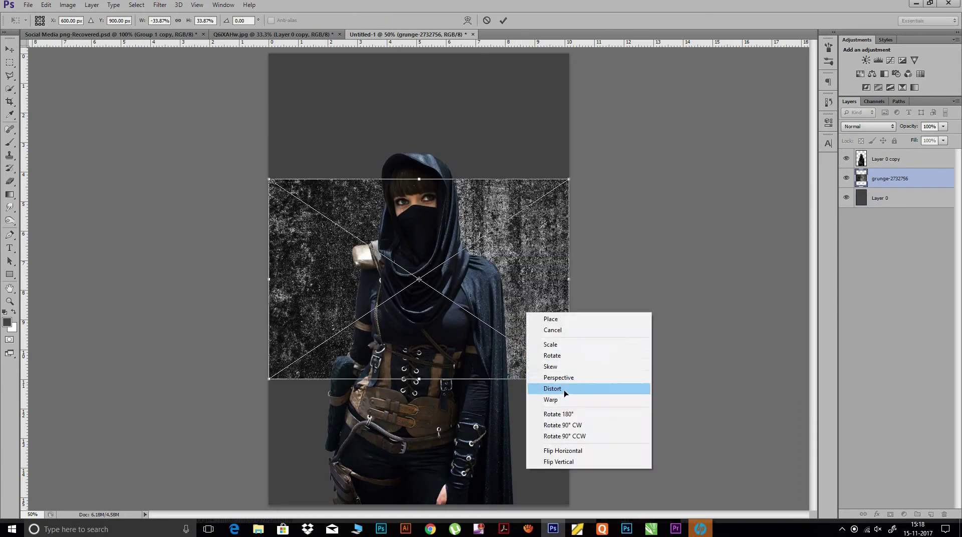
left_click(567, 425)
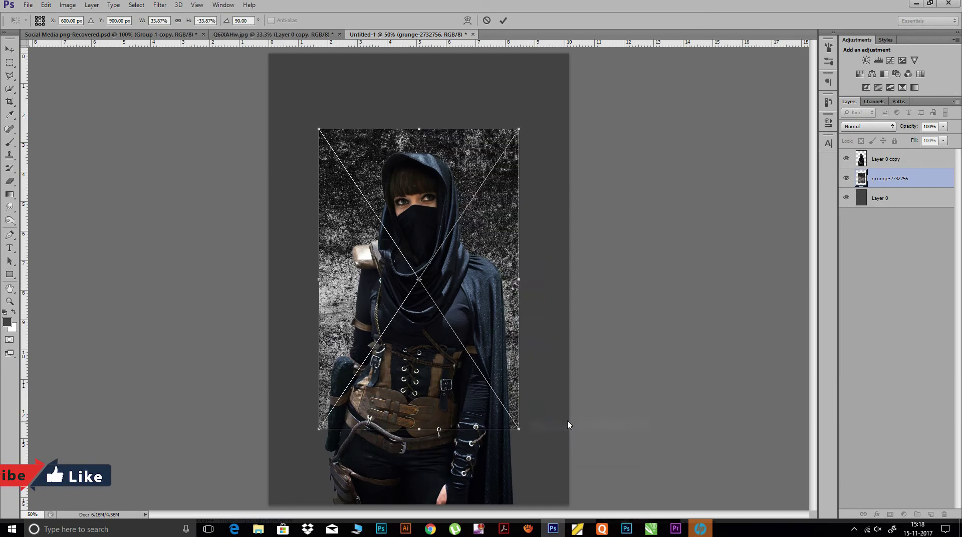
right_click(487, 359)
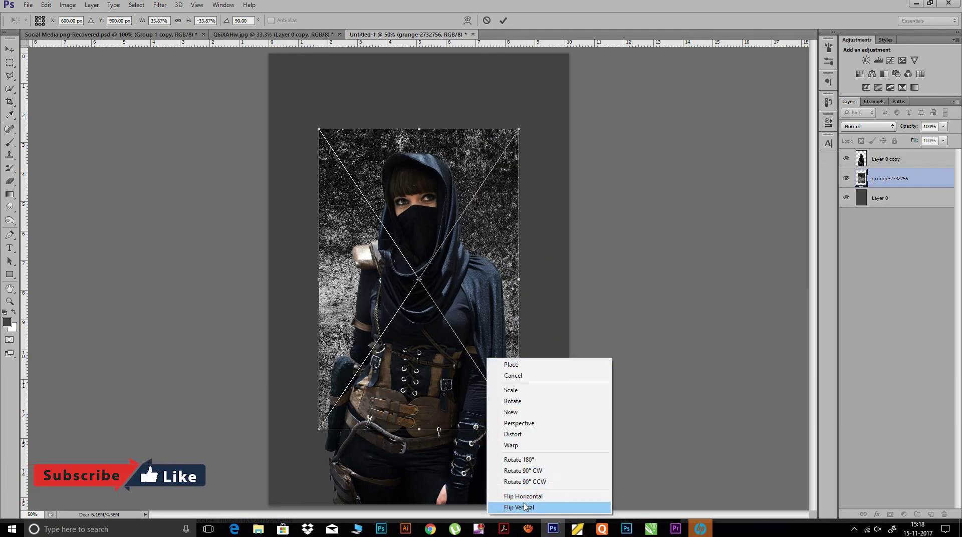
left_click(526, 496)
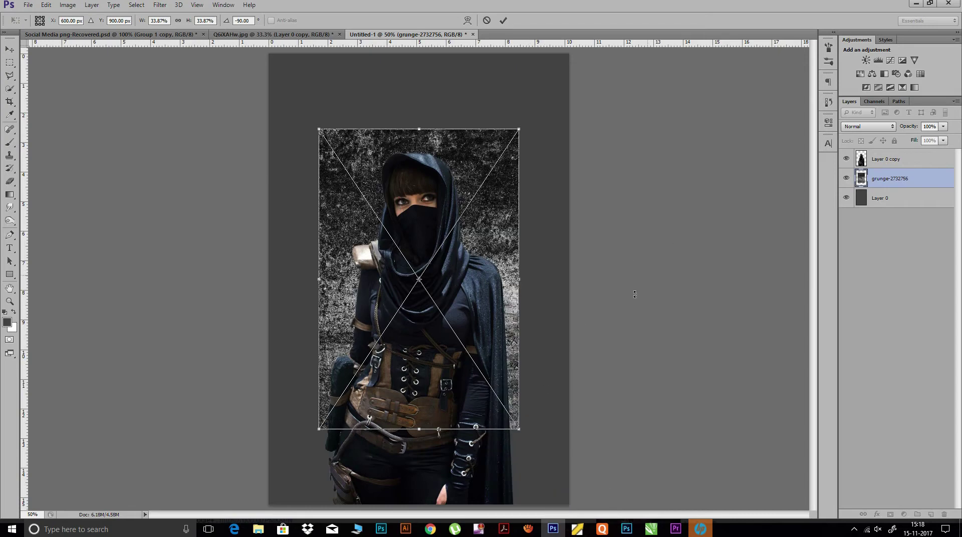
left_click(528, 529)
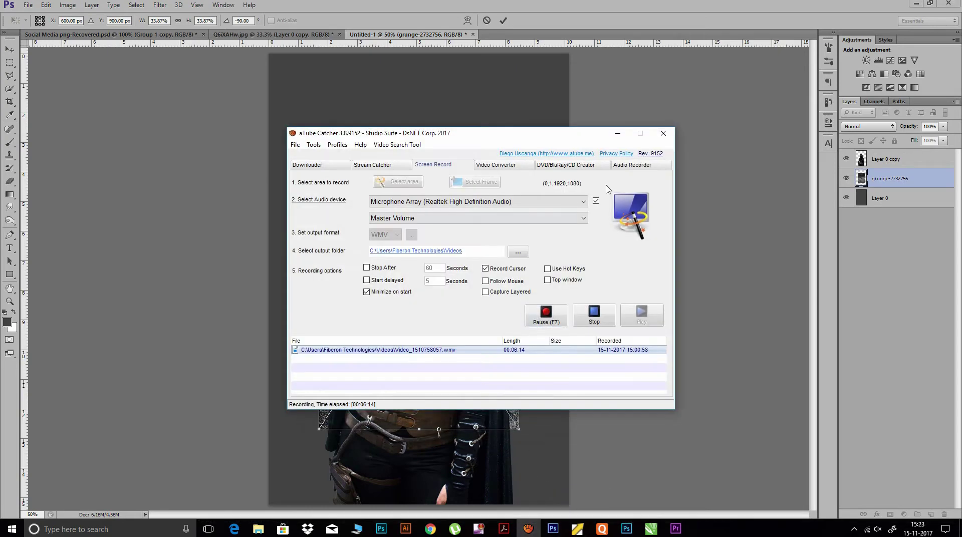
left_click(618, 133)
right_click(465, 175)
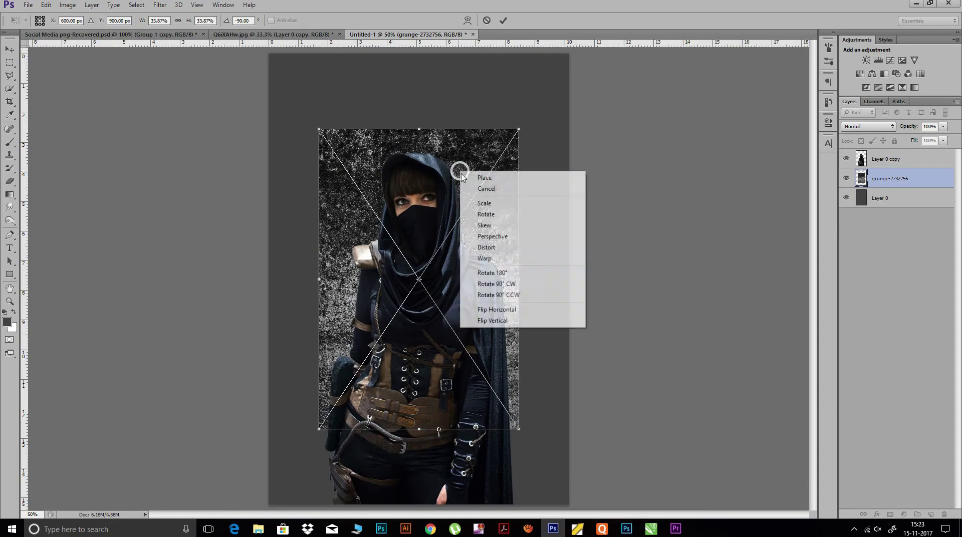
left_click(507, 319)
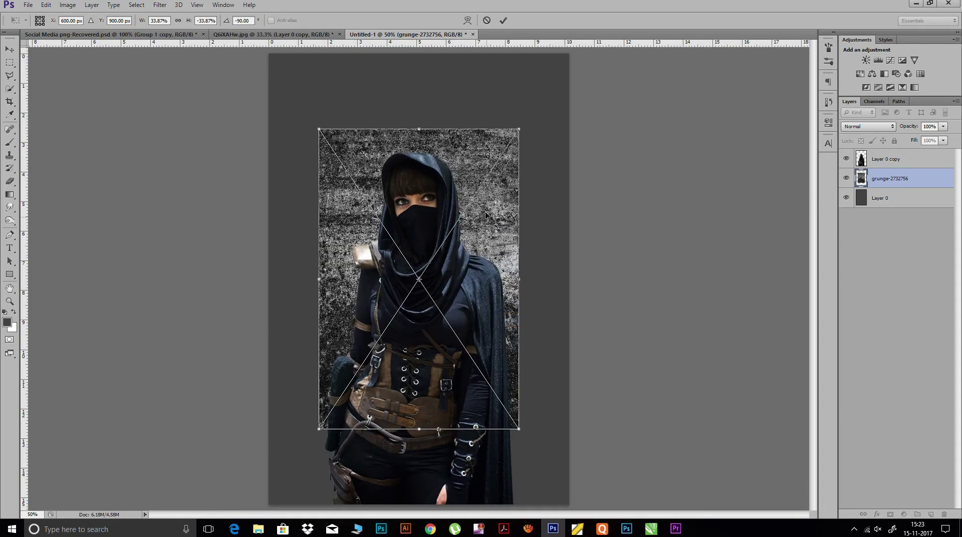
Stretch the grunge texture to cover the whole canvas and commit
left_click_drag(520, 132, 573, 59)
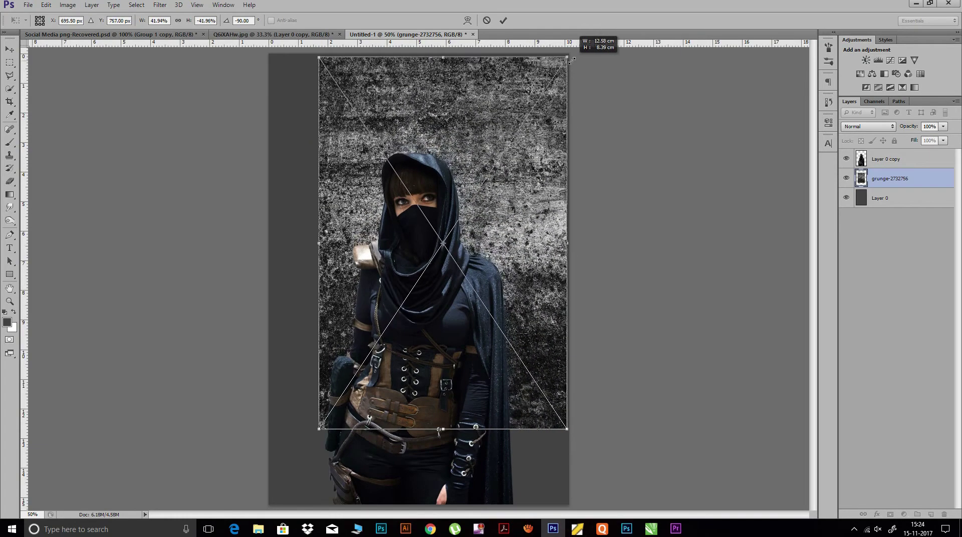
left_click_drag(573, 59, 574, 58)
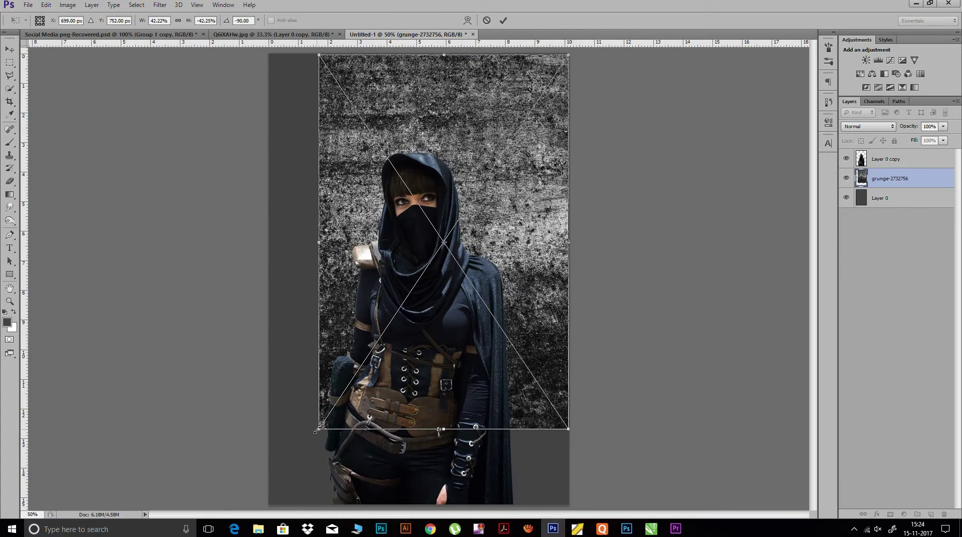
left_click_drag(316, 431, 269, 504)
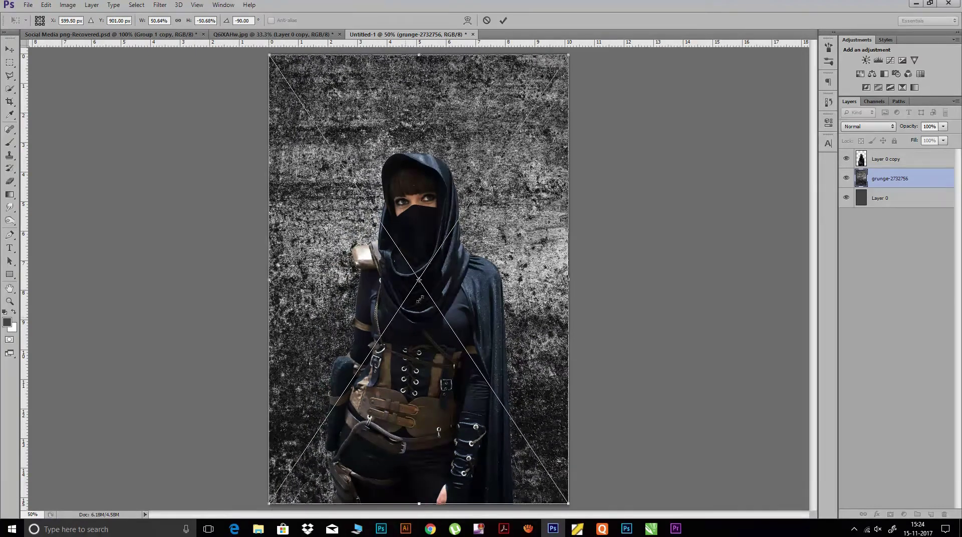
left_click(503, 21)
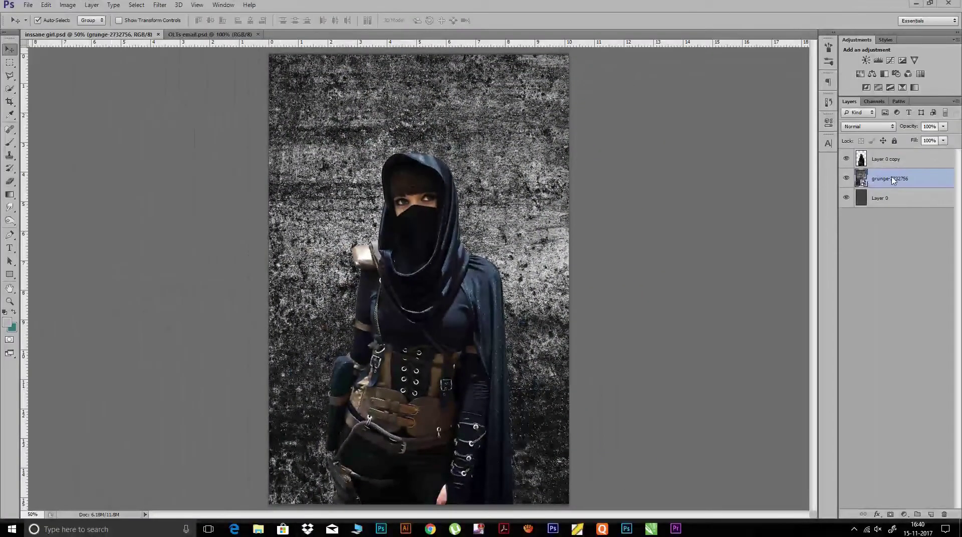
Try Overlay and Multiply blend modes on the grunge layer, then rasterize it
right_click(893, 180)
left_click(866, 128)
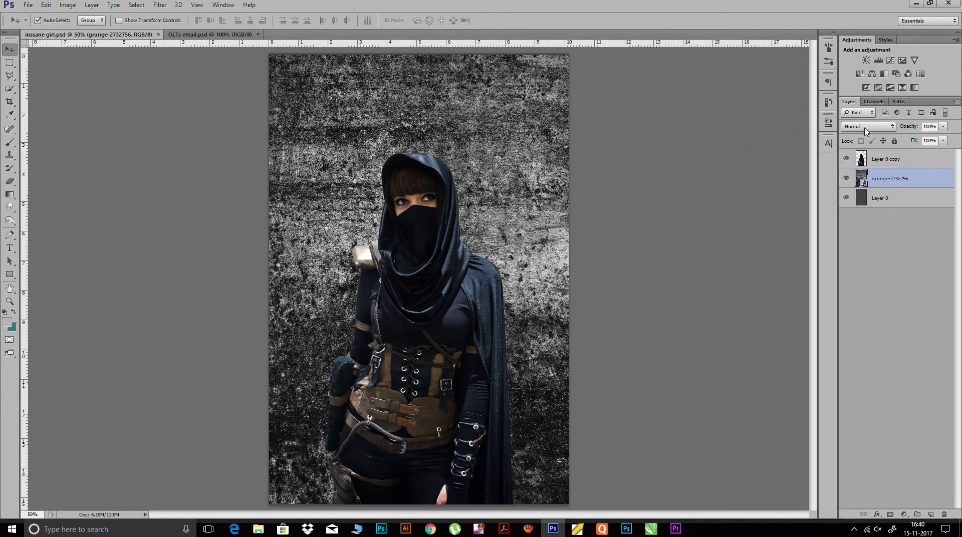
left_click(866, 129)
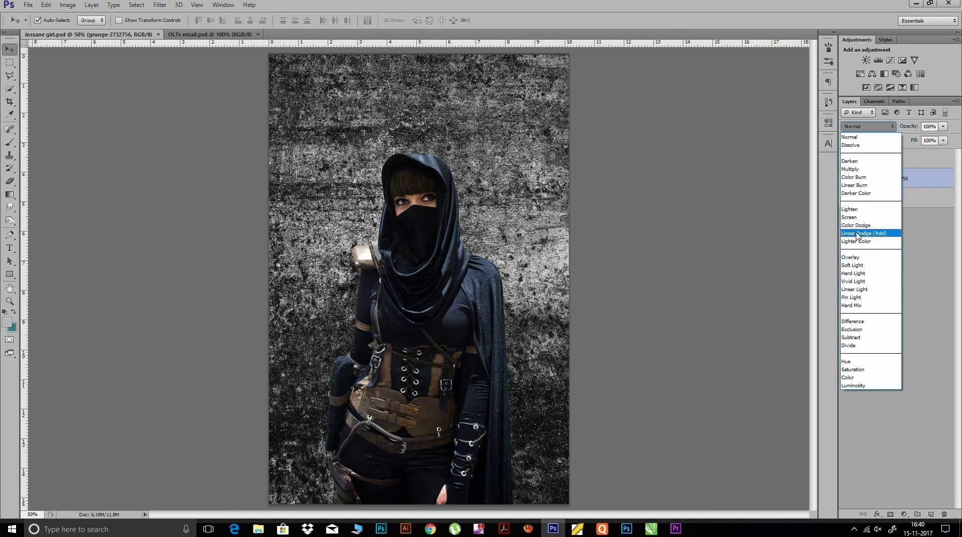
left_click(852, 258)
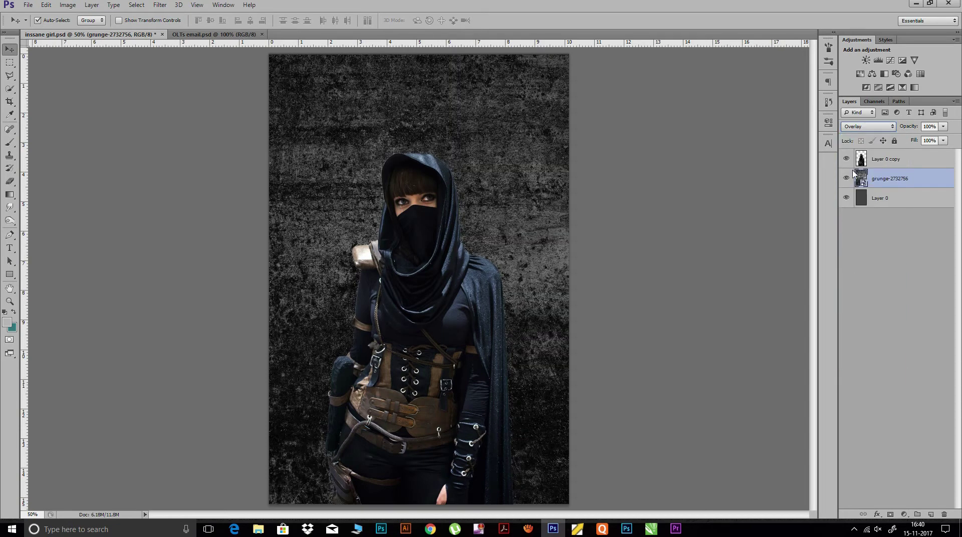
left_click(860, 127)
left_click(852, 166)
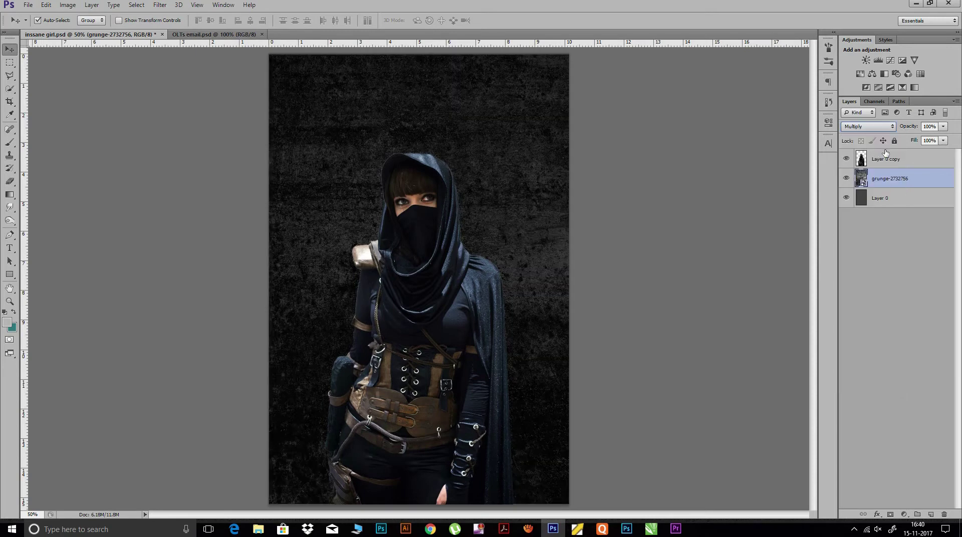
right_click(897, 187)
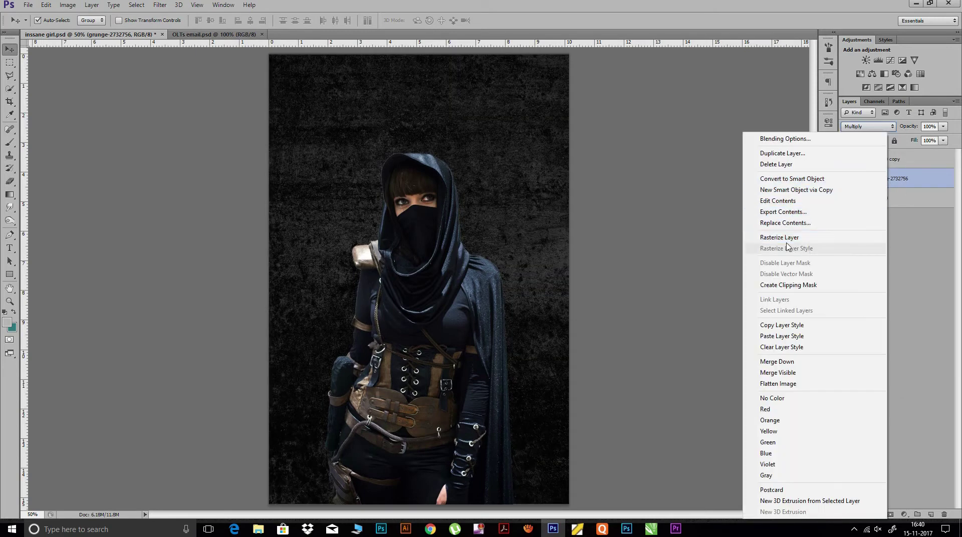
left_click(797, 236)
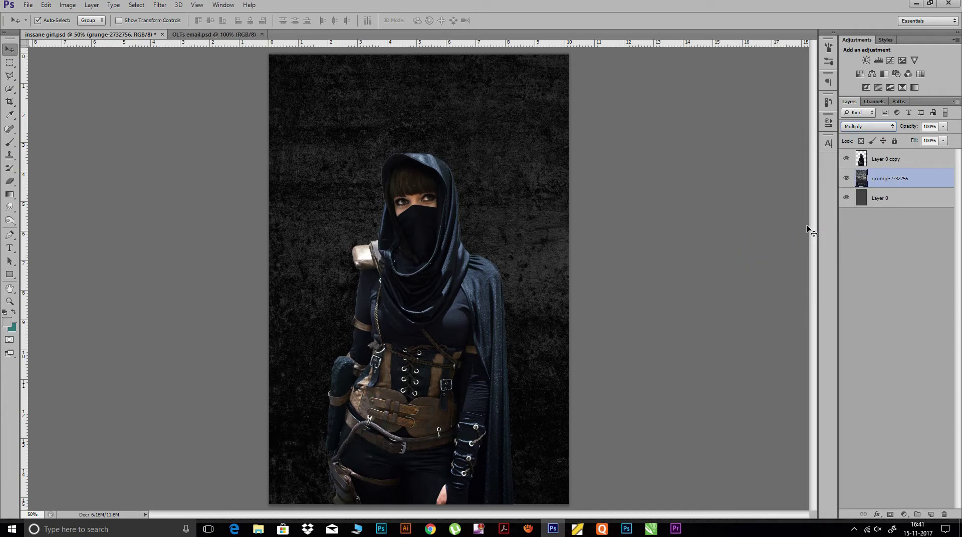
Compare Difference, Color Burn, Linear Burn and Darker Color, settling on Multiply at 100% opacity
left_click(862, 126)
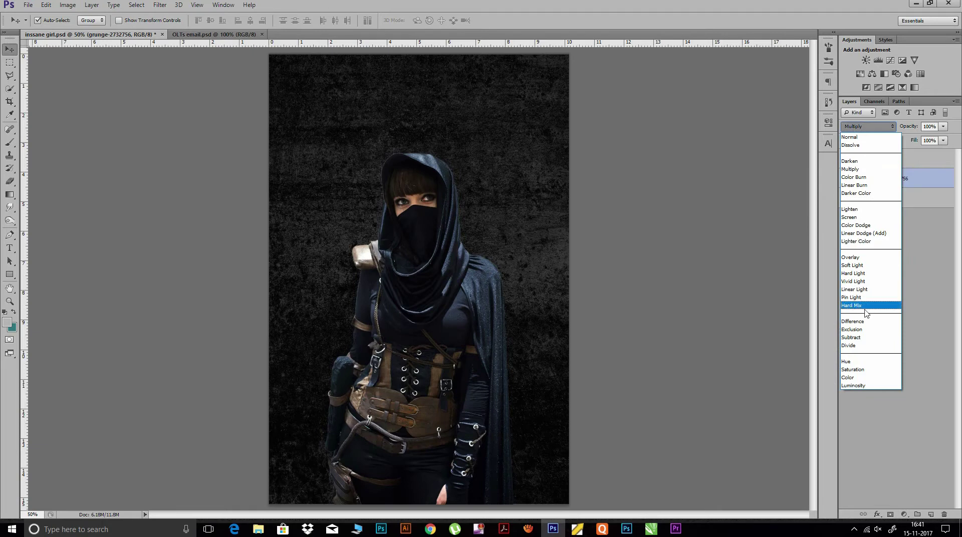
left_click(860, 323)
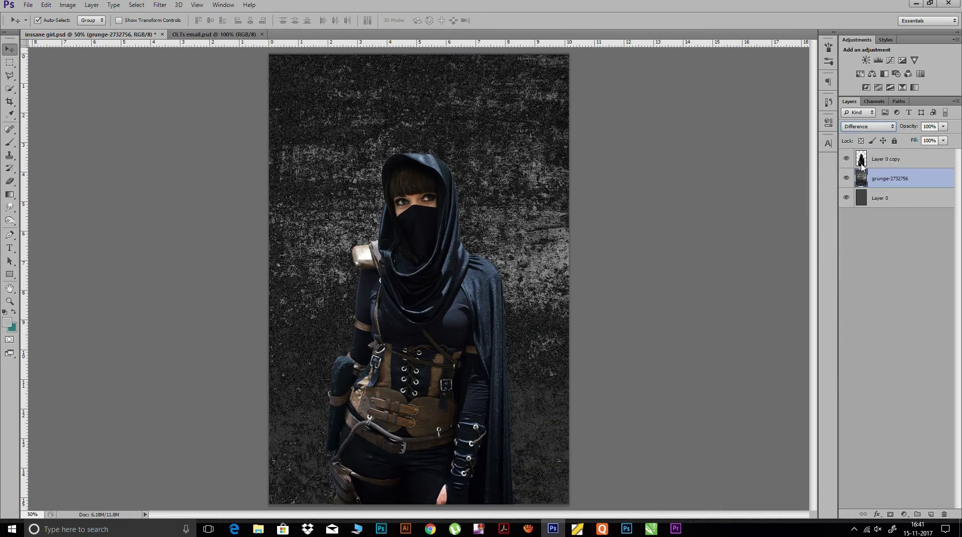
left_click(860, 127)
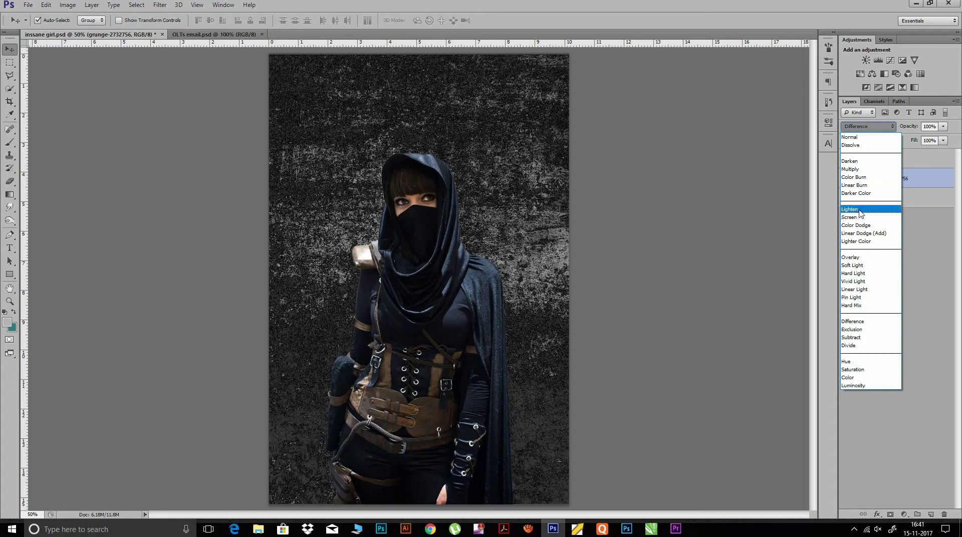
left_click(855, 178)
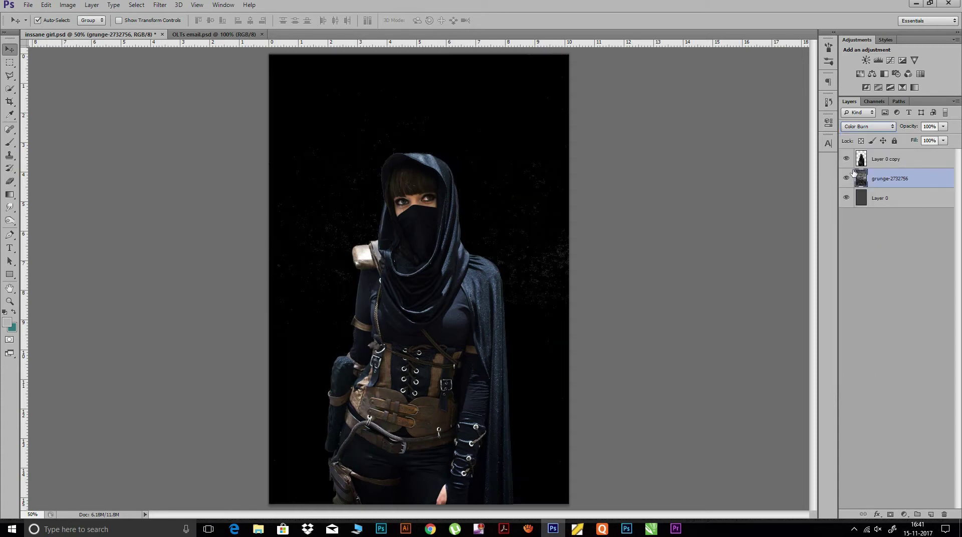
left_click(857, 127)
left_click(858, 187)
left_click(858, 127)
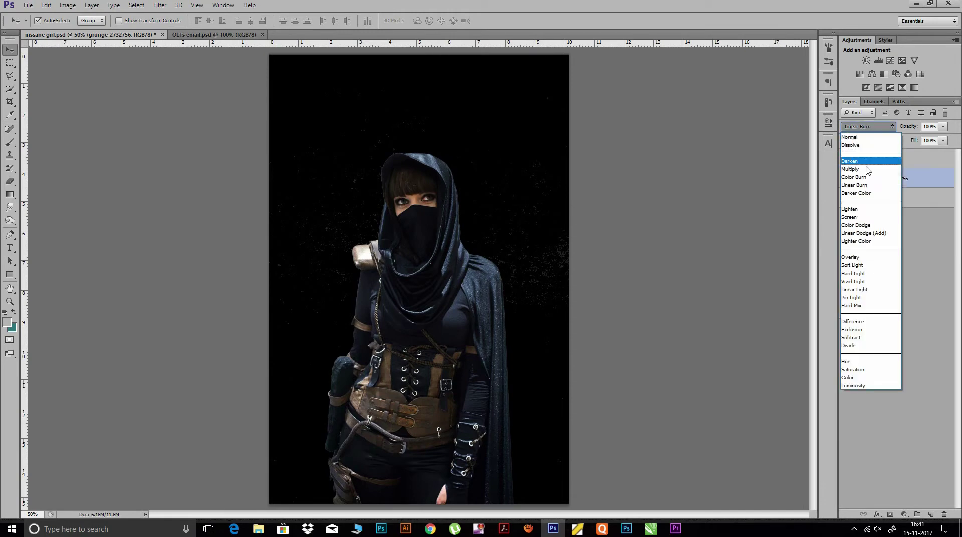
left_click(863, 194)
left_click(858, 127)
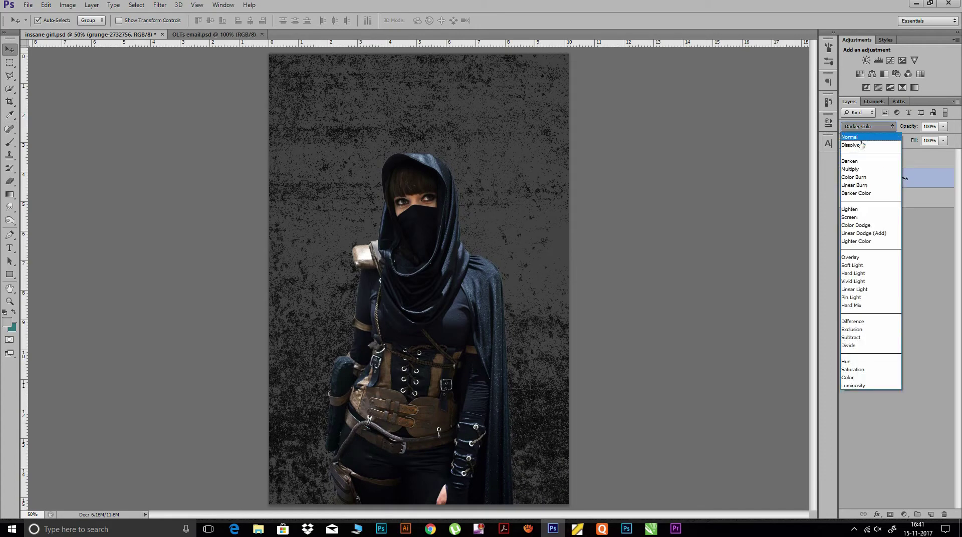
left_click(855, 172)
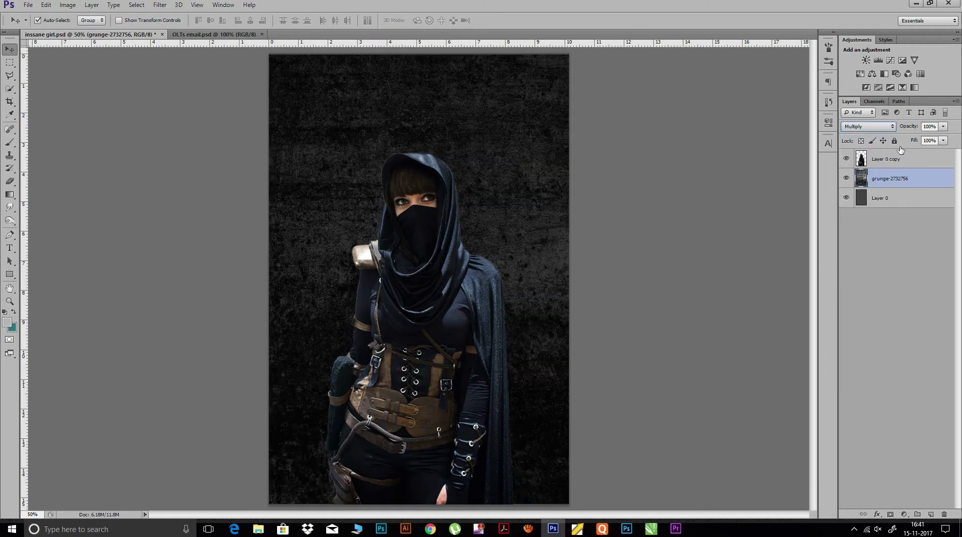
left_click_drag(909, 129, 904, 129)
key("ctrl+minus")
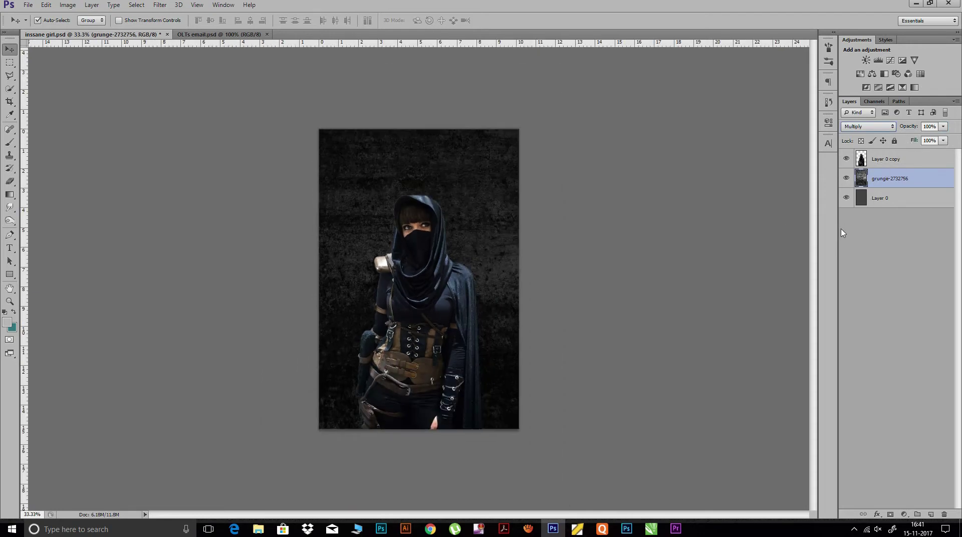
Soften the grunge texture with a Gaussian Blur of about 3.9 px radius
key("ctrl+plus")
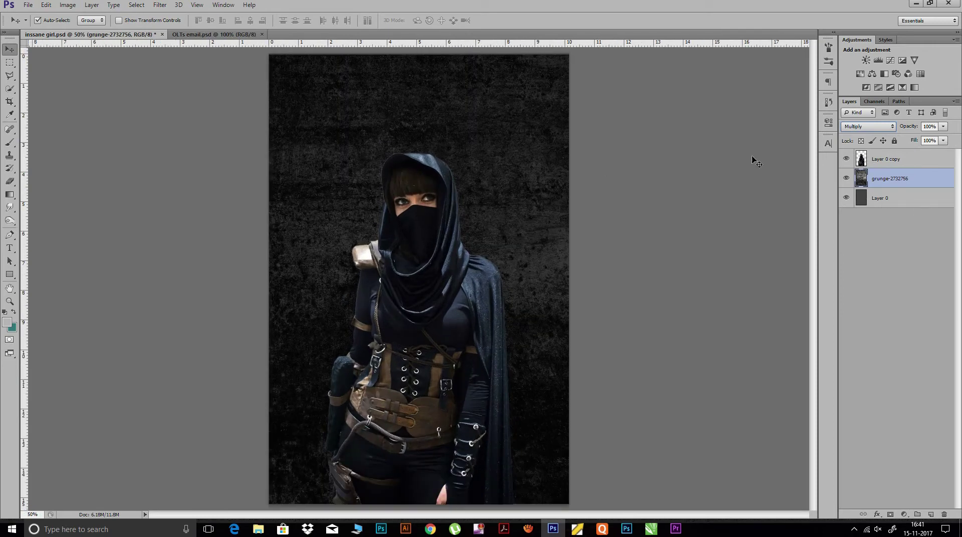
left_click(160, 5)
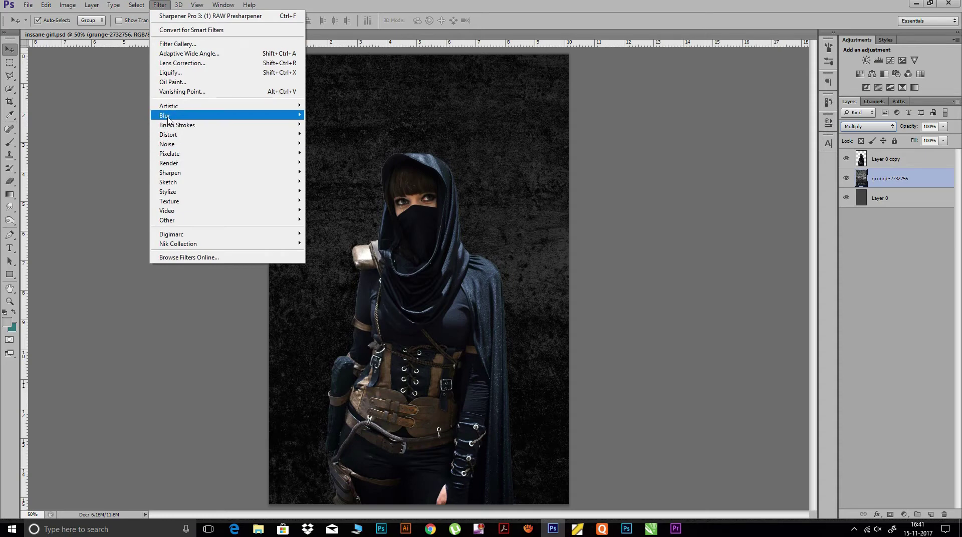
mouse_move(167, 115)
left_click(123, 190)
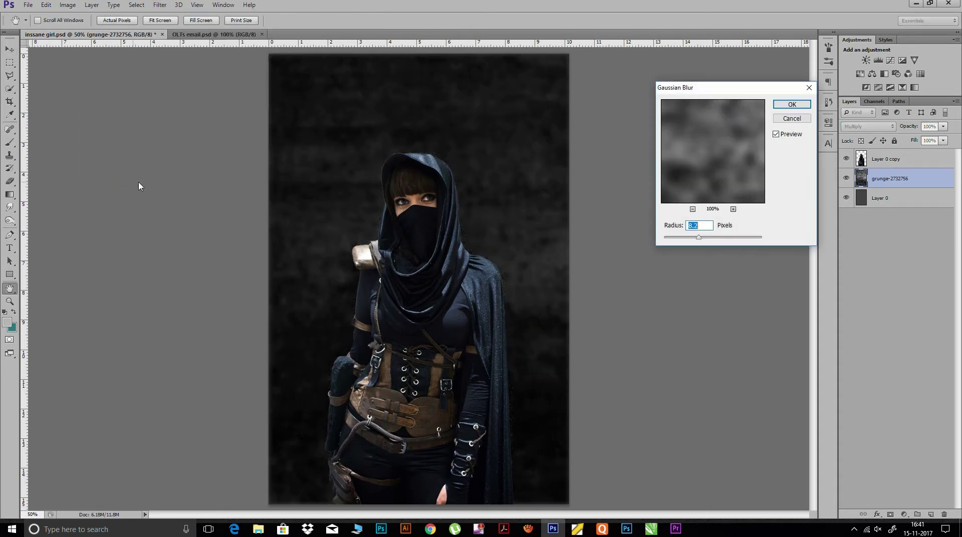
left_click_drag(700, 240, 686, 243)
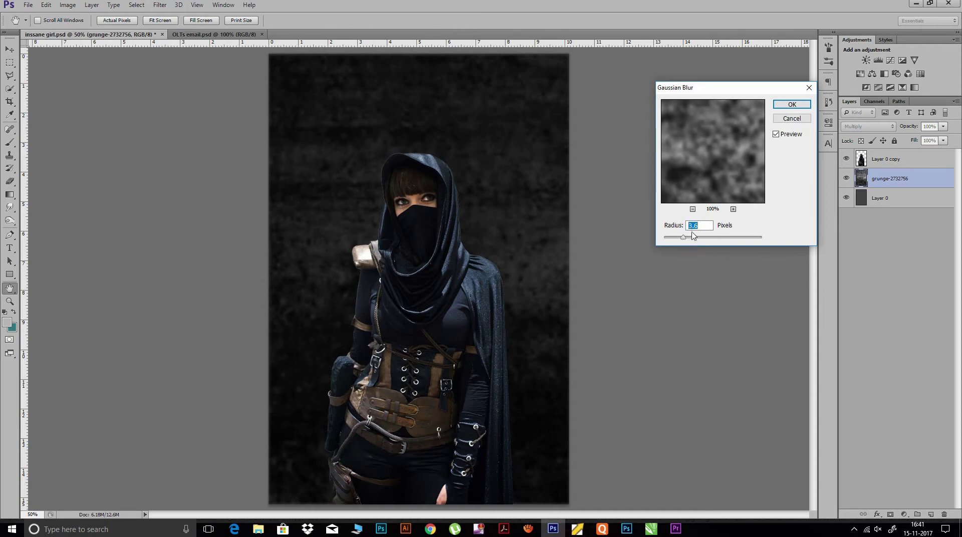
left_click(793, 106)
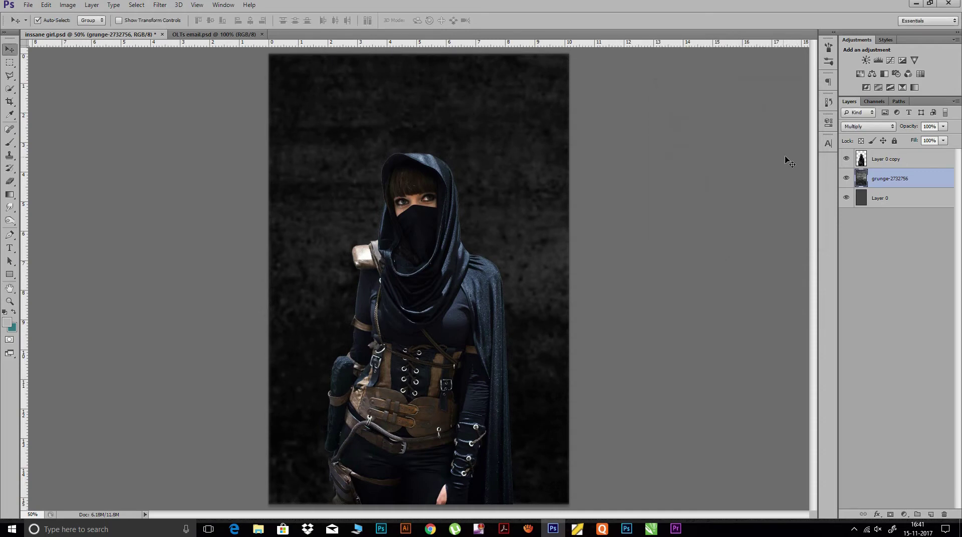
left_click(890, 161)
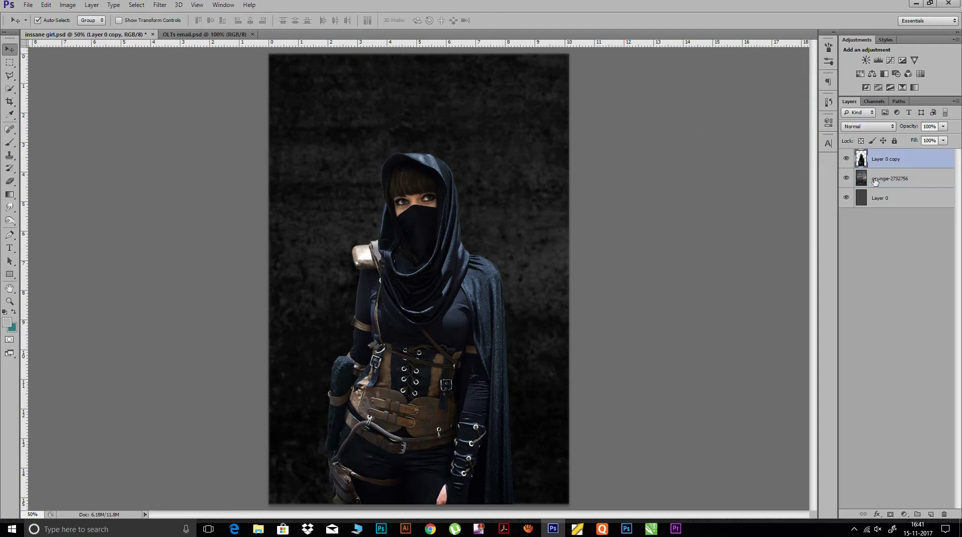
Rotate Layer 0 copy by -0.44° and scale it to 101.22%
key("ctrl+t")
left_click_drag(529, 153, 523, 160)
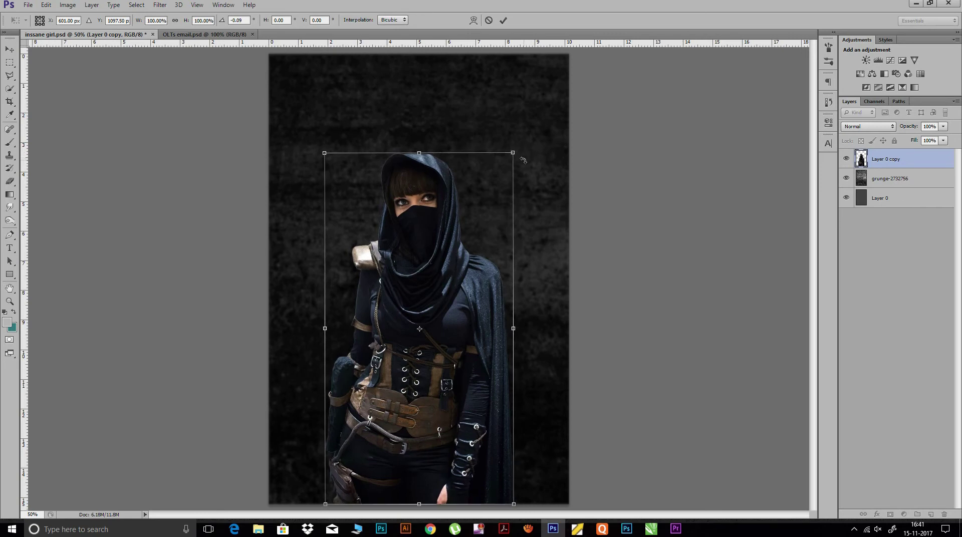
left_click_drag(514, 154, 516, 150)
left_click(504, 20)
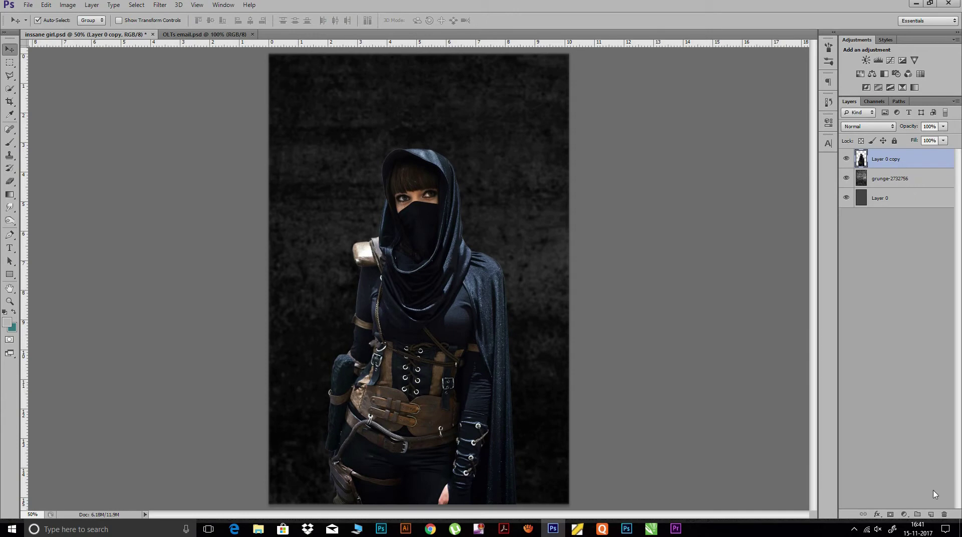
Add a new layer and fill it with 50% gray
left_click(931, 514)
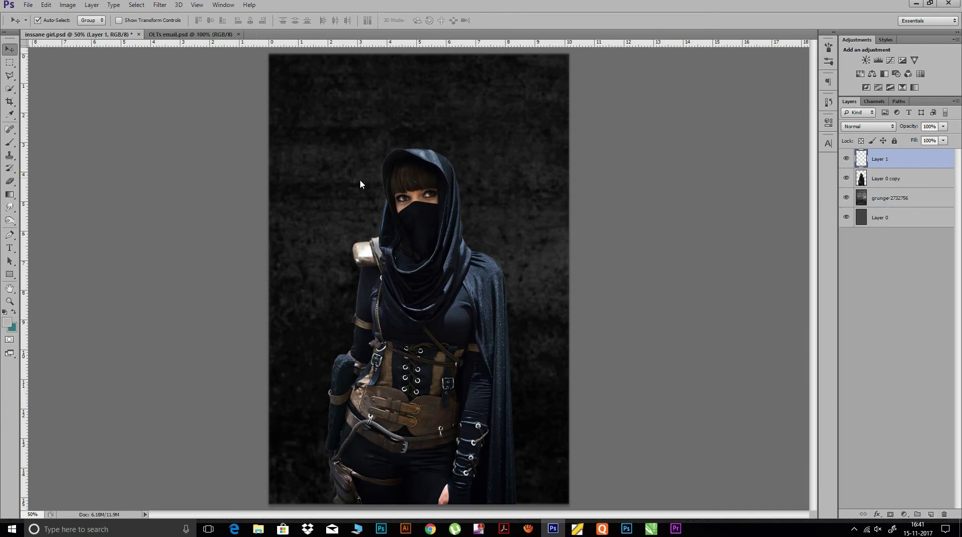
left_click(45, 5)
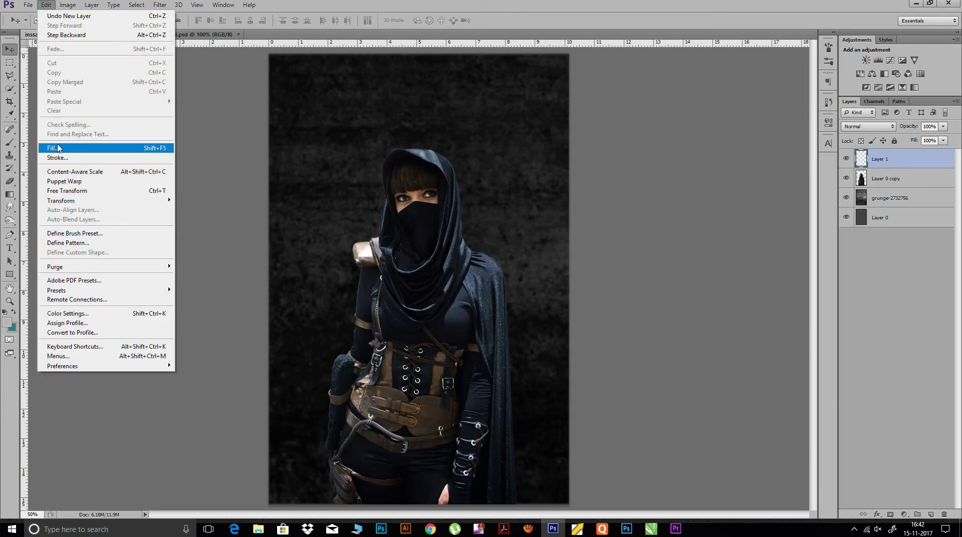
left_click(59, 148)
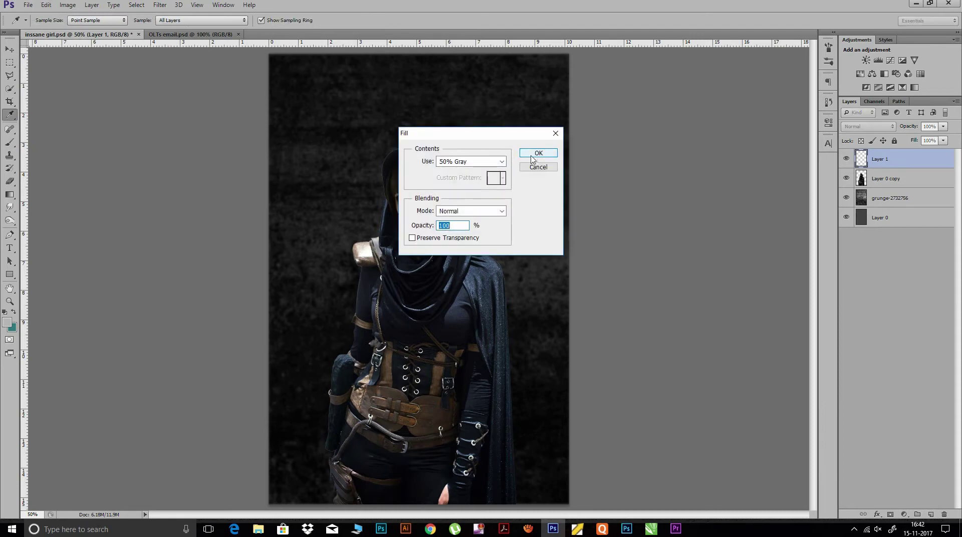
left_click(502, 211)
left_click(503, 213)
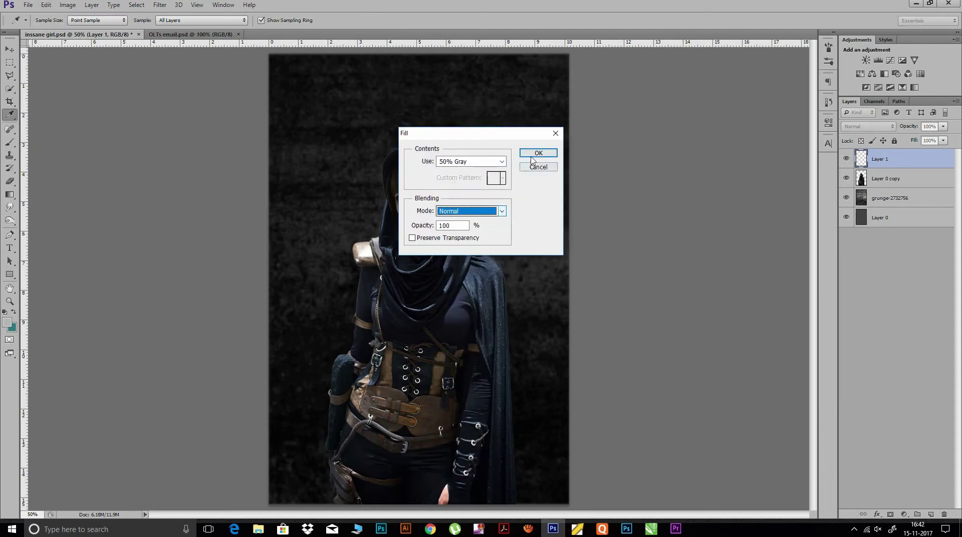
left_click(538, 153)
key("v")
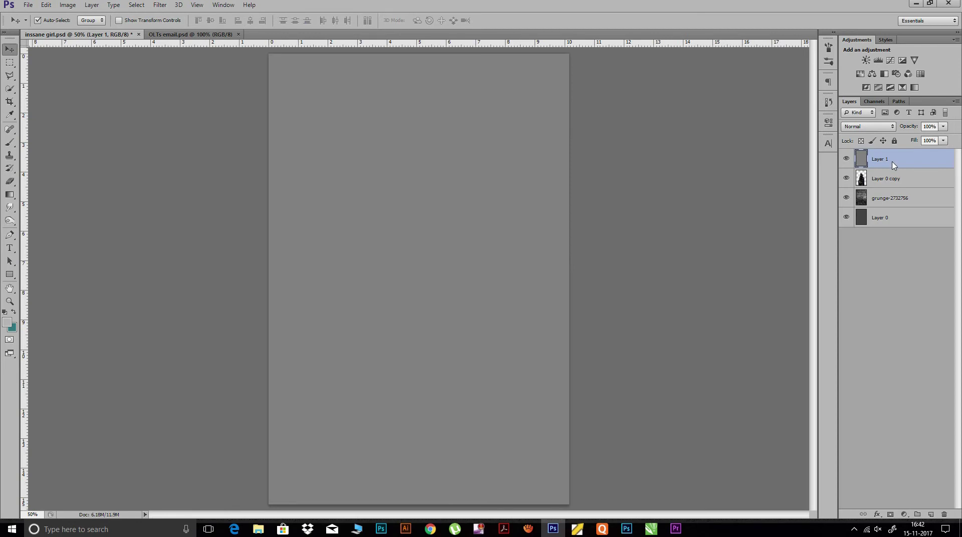
Clip the gray layer to the figure and set its blend mode to Overlay
right_click(894, 165)
left_click(782, 261)
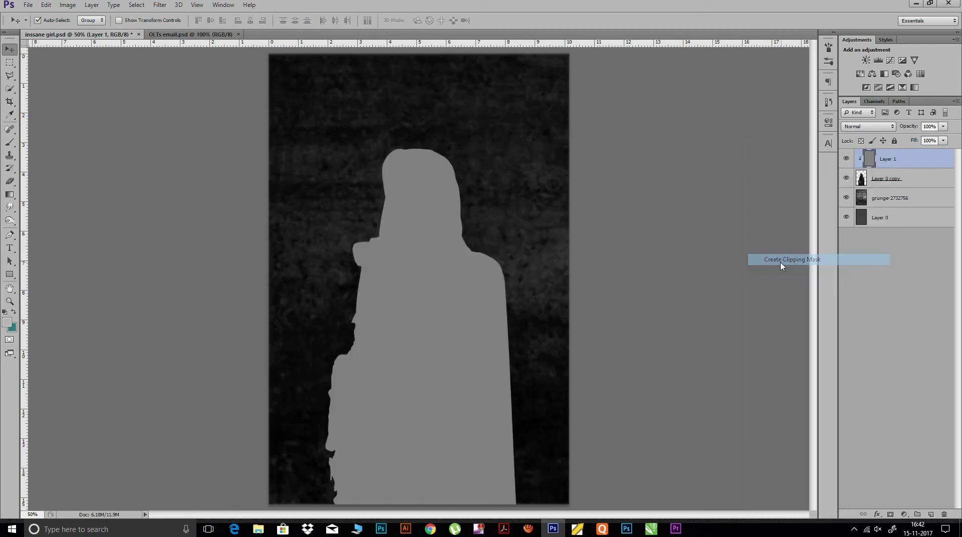
left_click(869, 126)
left_click(852, 259)
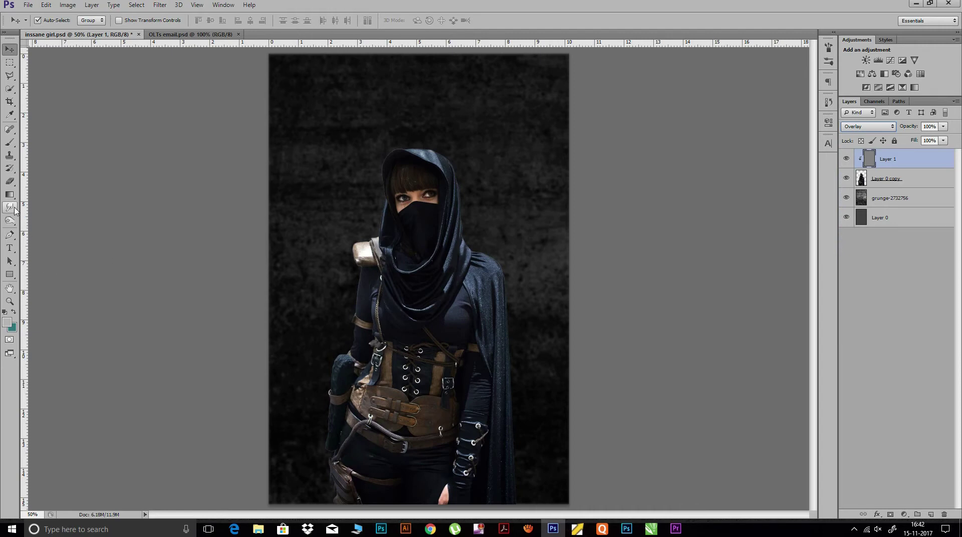
Burn shadows on the figure's left arm with a smaller brush at 97% exposure
mouse_move(10, 215)
left_mouse_down()
mouse_move(14, 228)
mouse_move(40, 221)
left_mouse_up()
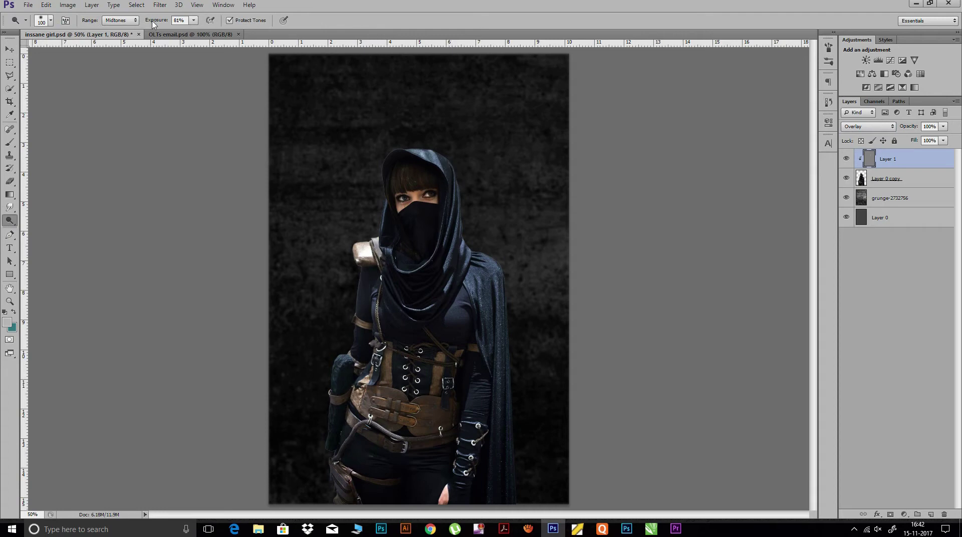
left_click_drag(161, 25, 168, 25)
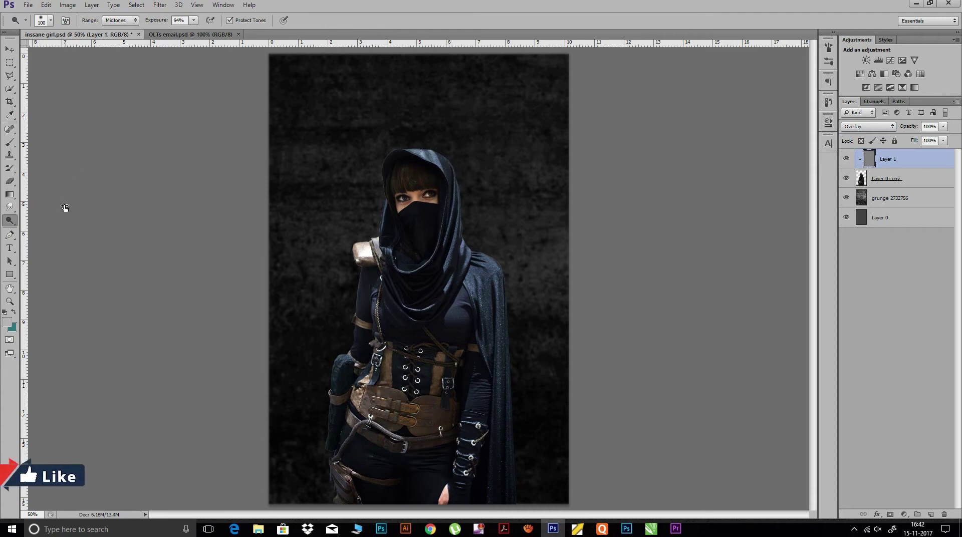
left_click(13, 228)
left_click(51, 228)
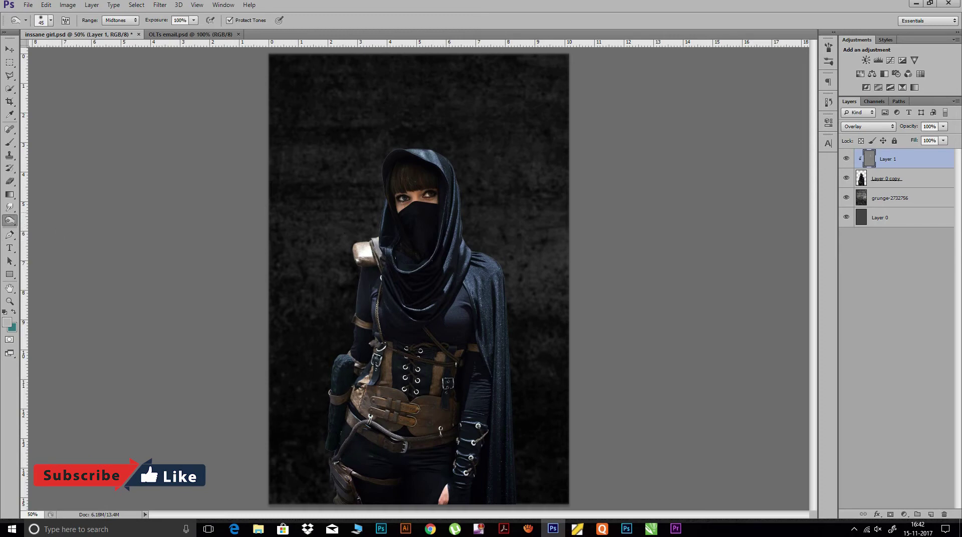
key("bracketleft")
key("bracketleft")
key("bracketleft")
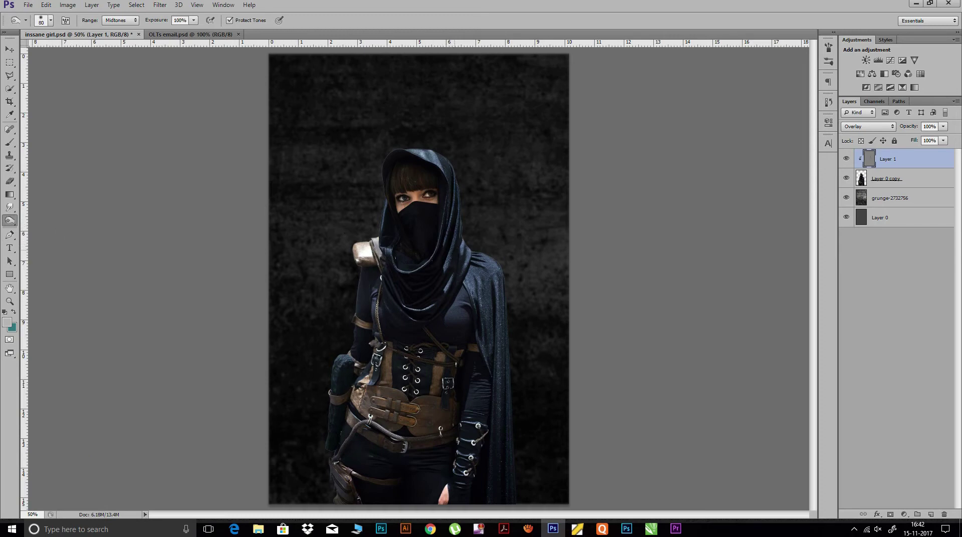
left_click_drag(164, 20, 162, 20)
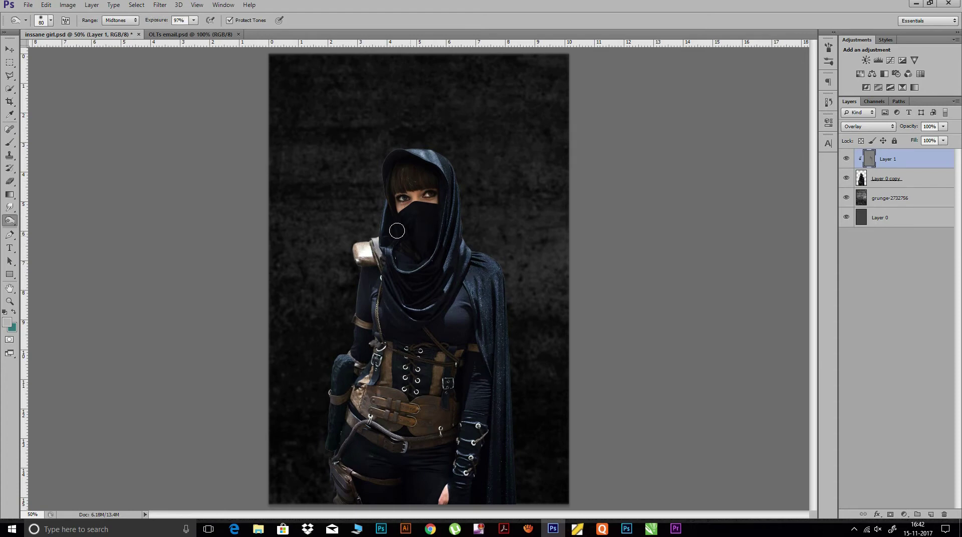
left_click_drag(371, 342, 339, 480)
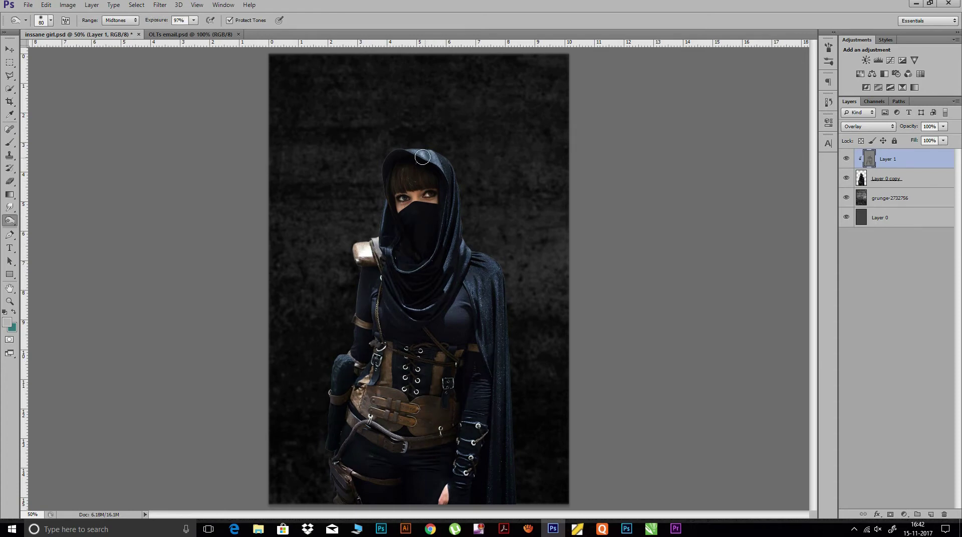
Add a Curves adjustment clipped to the figure and pull the curve down to darken her
key("ctrl+minus")
left_click(905, 514)
left_click(872, 352)
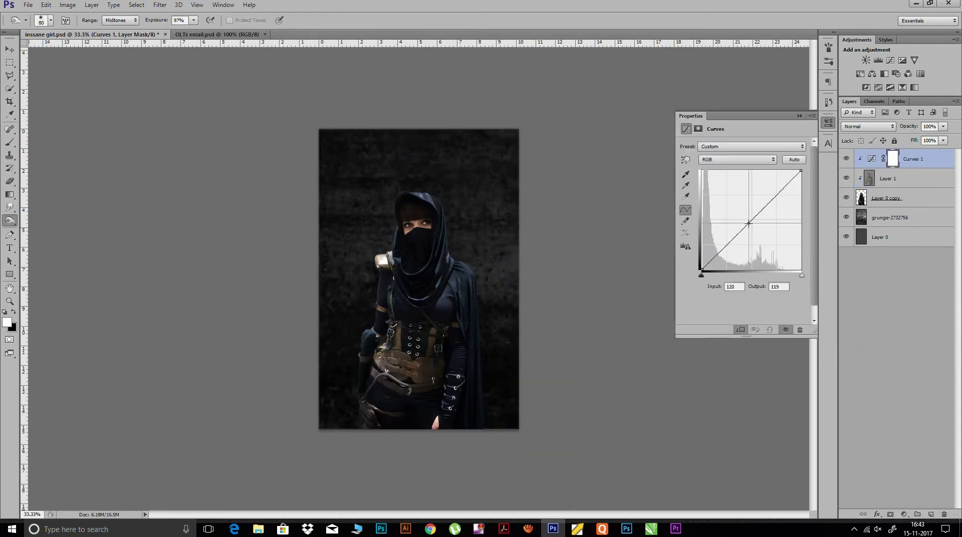
left_click_drag(748, 223, 748, 235)
left_click(828, 122)
Dodge the glove lightly on Layer 1 with a smaller brush and lower exposure
left_click(888, 179)
key("ctrl+plus")
left_click_drag(168, 20, 155, 21)
key("bracketleft")
key("bracketleft")
key("bracketleft")
left_click(345, 359)
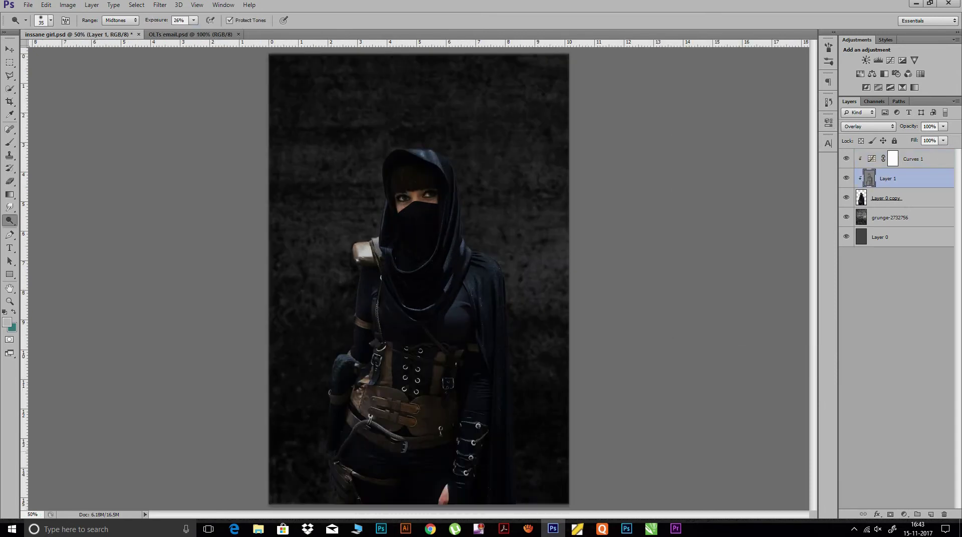
key("ctrl+minus")
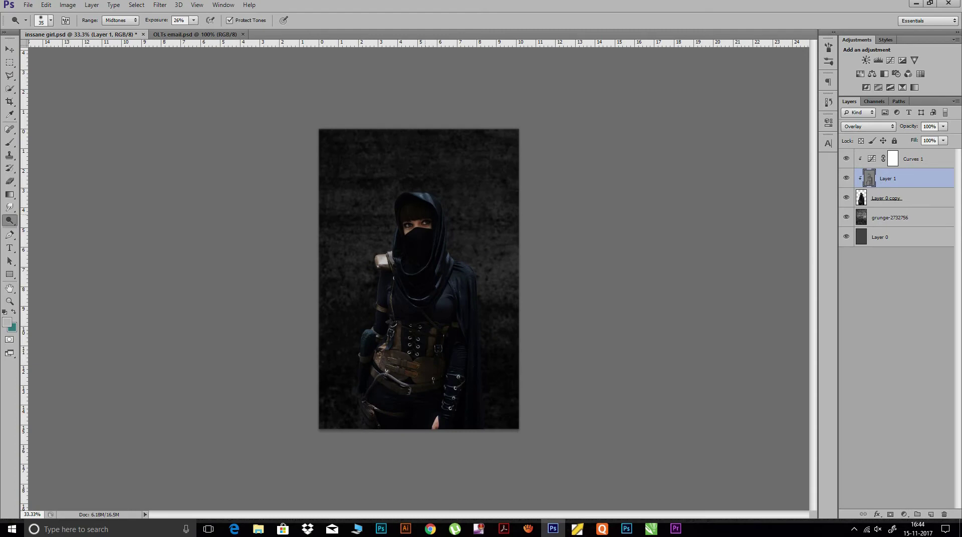
Save insane girl.psd and select the grunge texture layer
key("ctrl+s")
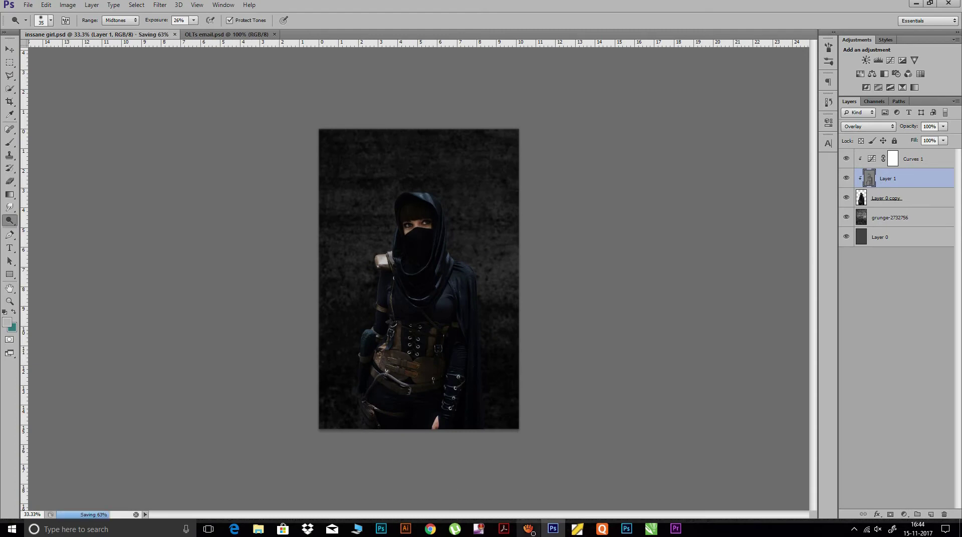
left_click(528, 529)
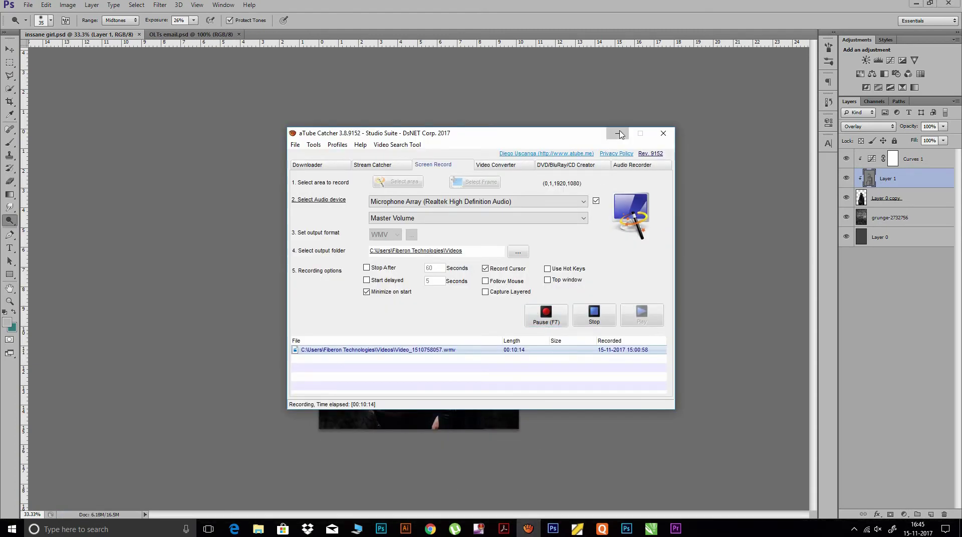
left_click(618, 133)
left_click(904, 215)
left_click(904, 514)
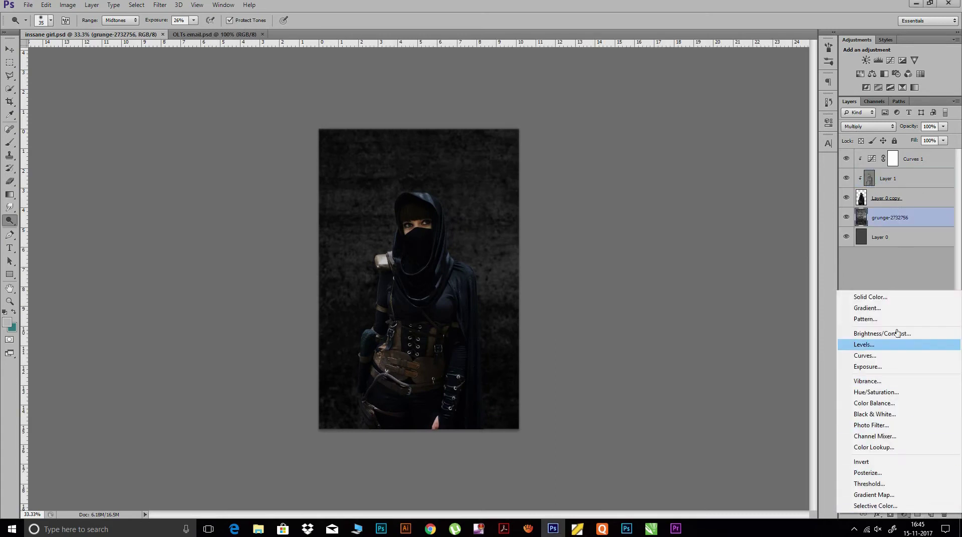
Add a Gradient Fill layer above the texture with a black starting stop
left_click(813, 257)
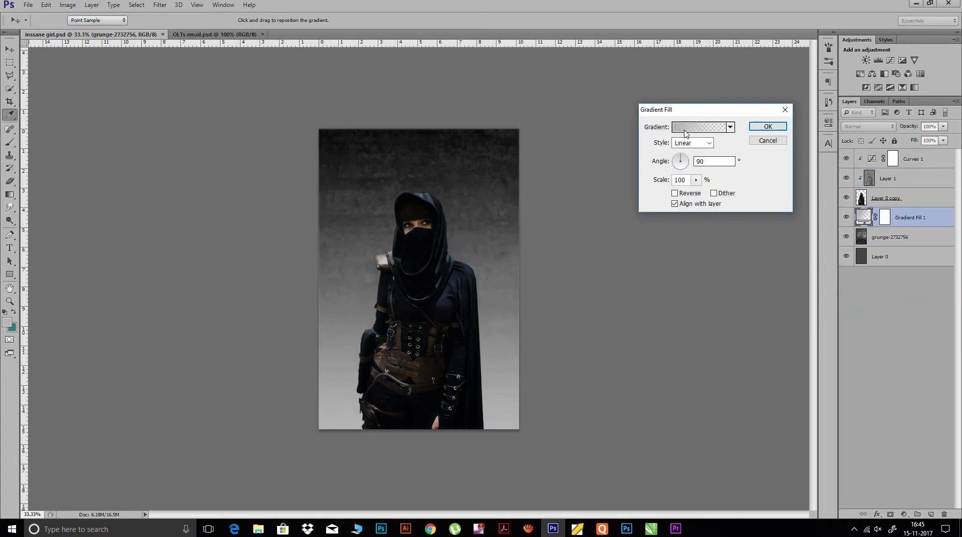
left_click(697, 127)
left_click(690, 256)
left_click(737, 296)
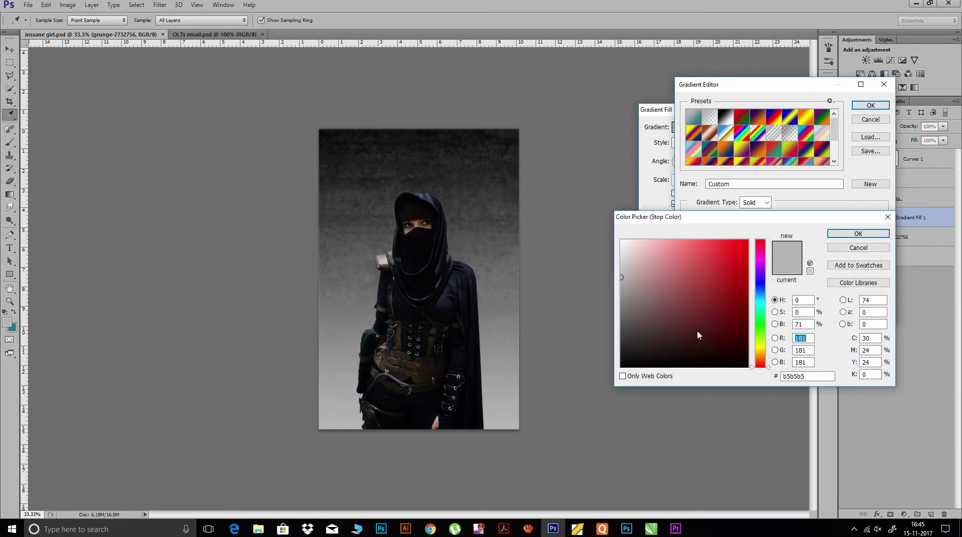
left_click_drag(696, 331, 622, 367)
left_click(859, 233)
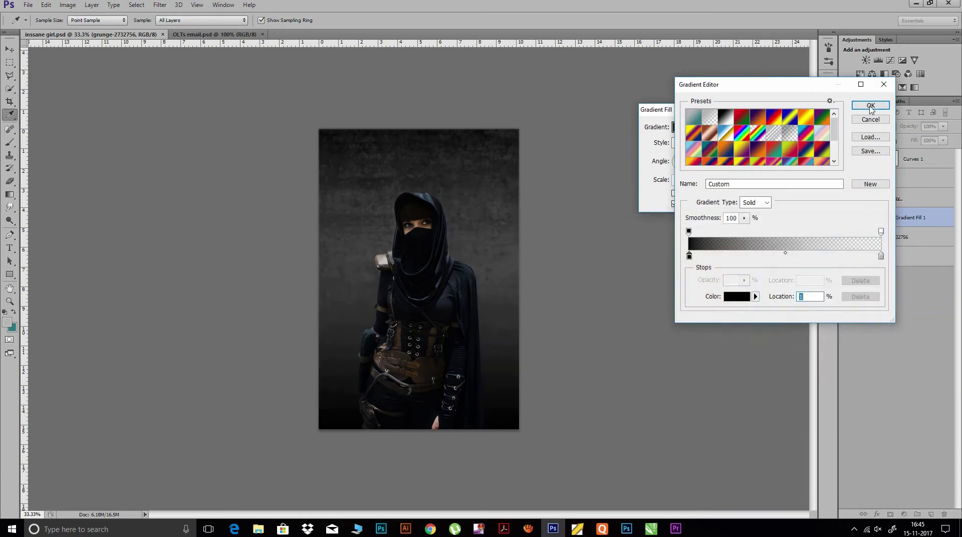
left_click(872, 105)
Make the gradient Radial with both stops black and reverse turned off
left_click(694, 143)
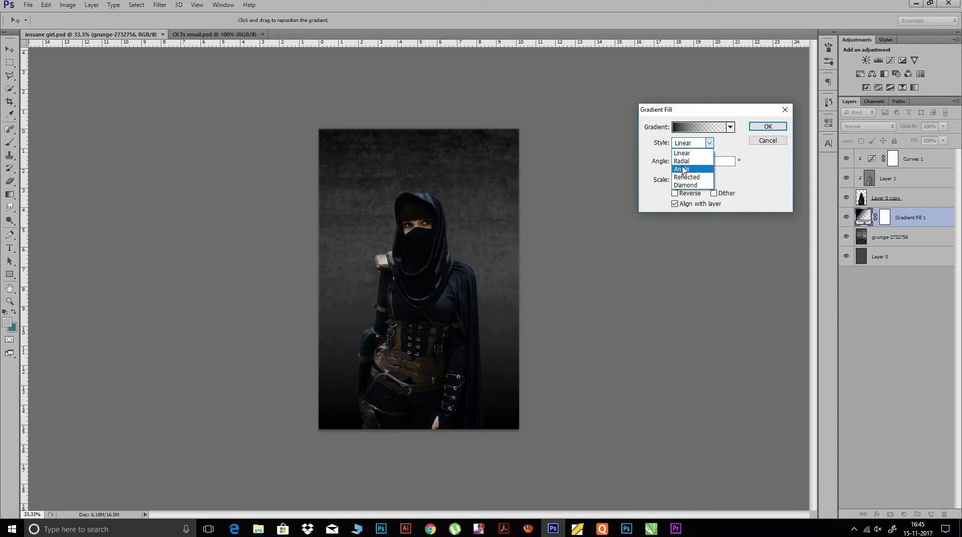
left_click(688, 160)
left_click(676, 193)
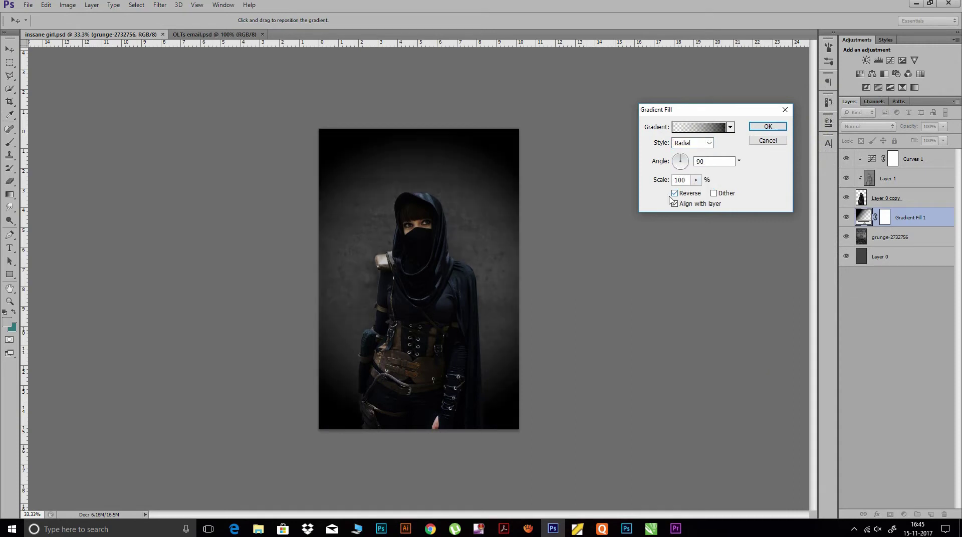
left_click(700, 142)
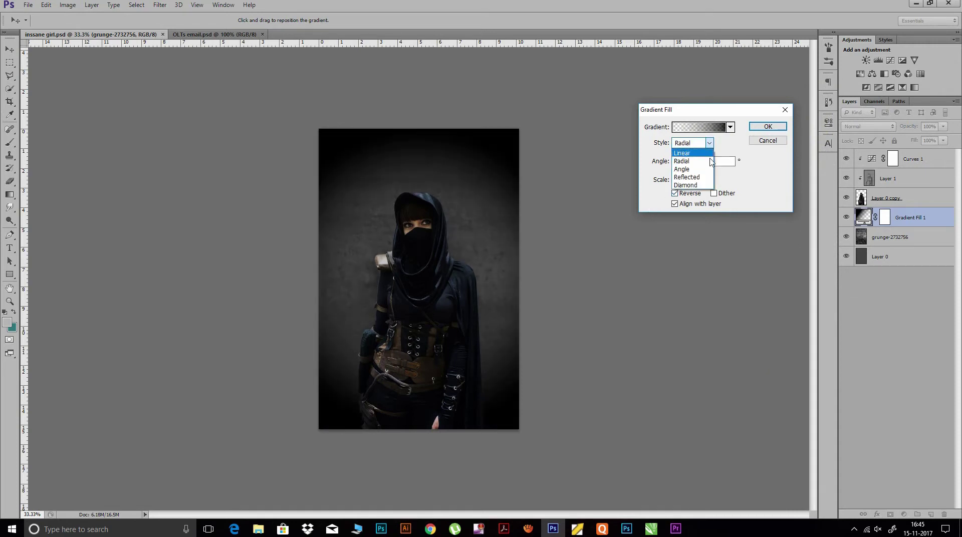
left_click(720, 131)
left_click(712, 129)
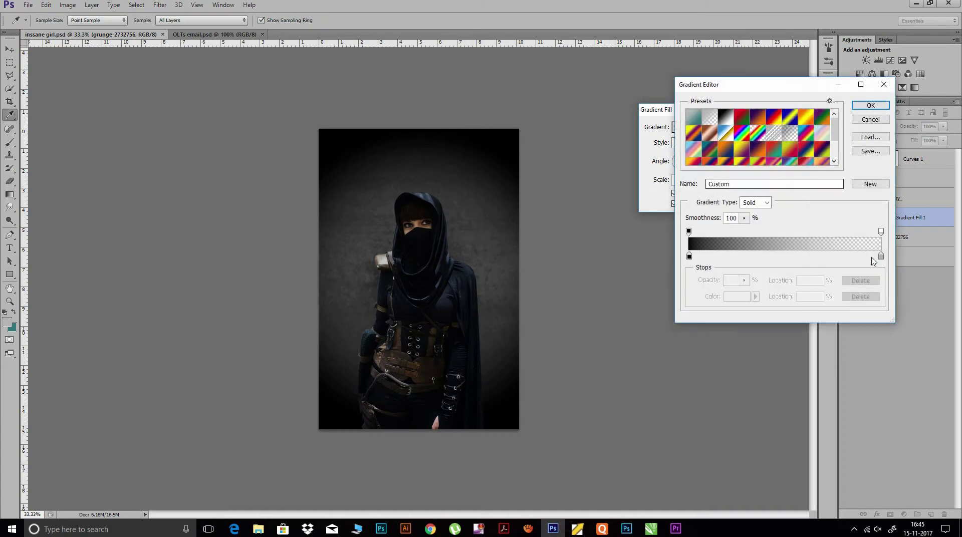
left_click(882, 258)
left_click(737, 296)
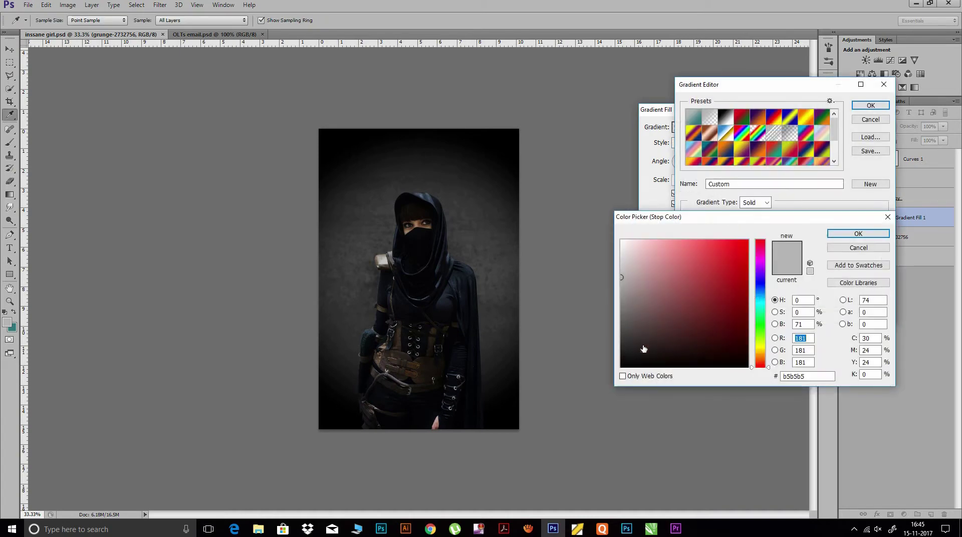
left_click_drag(644, 349, 624, 369)
left_click(855, 233)
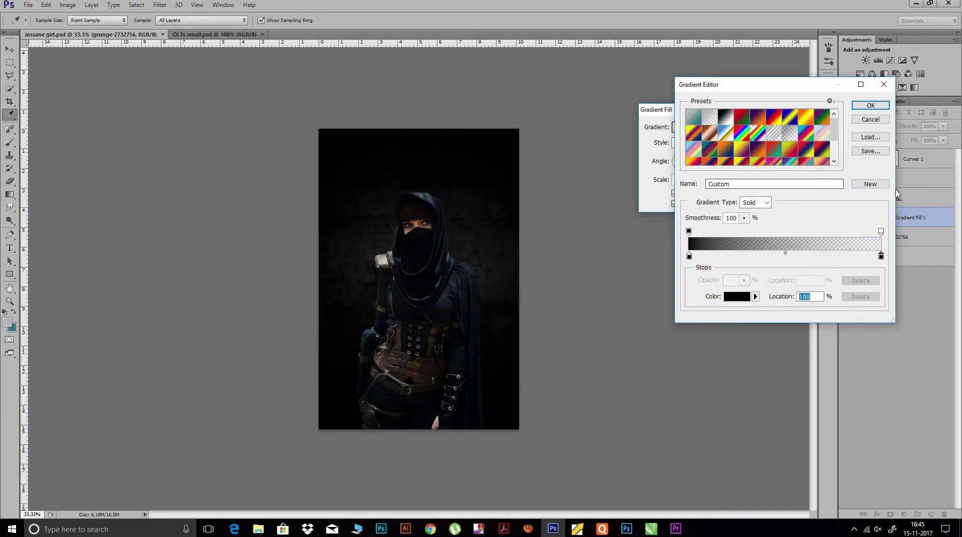
left_click(867, 106)
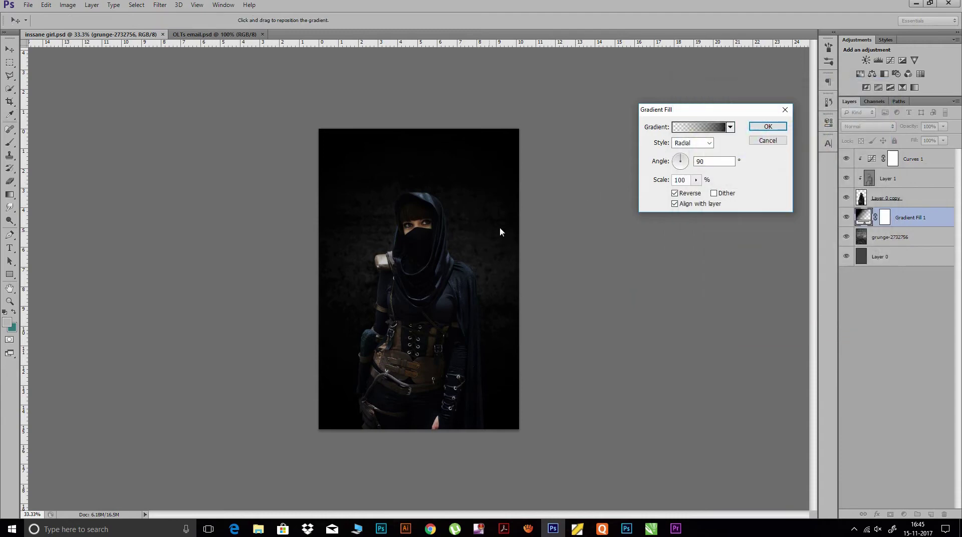
left_click(674, 193)
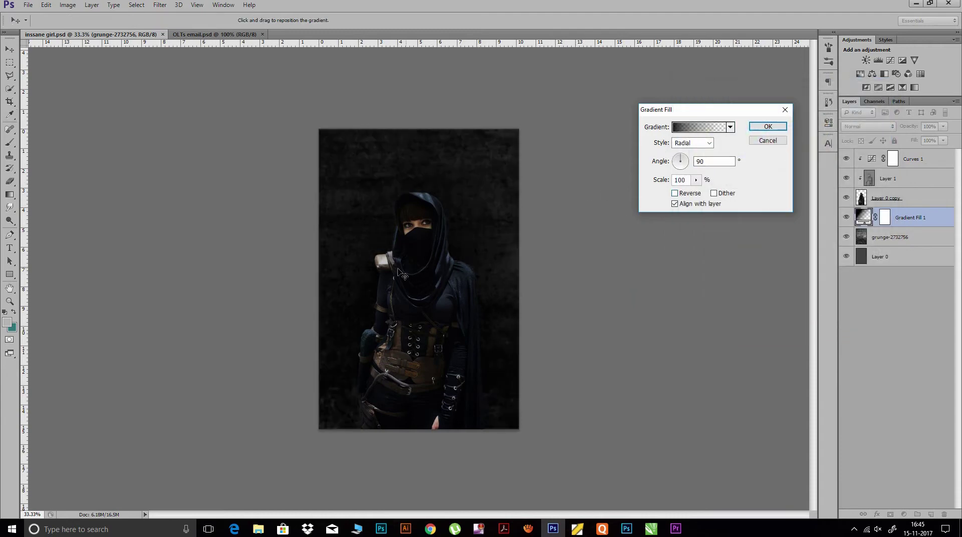
Move the gradient centre toward the lower-left, scale it to 191%, and apply
left_click_drag(429, 271, 316, 378)
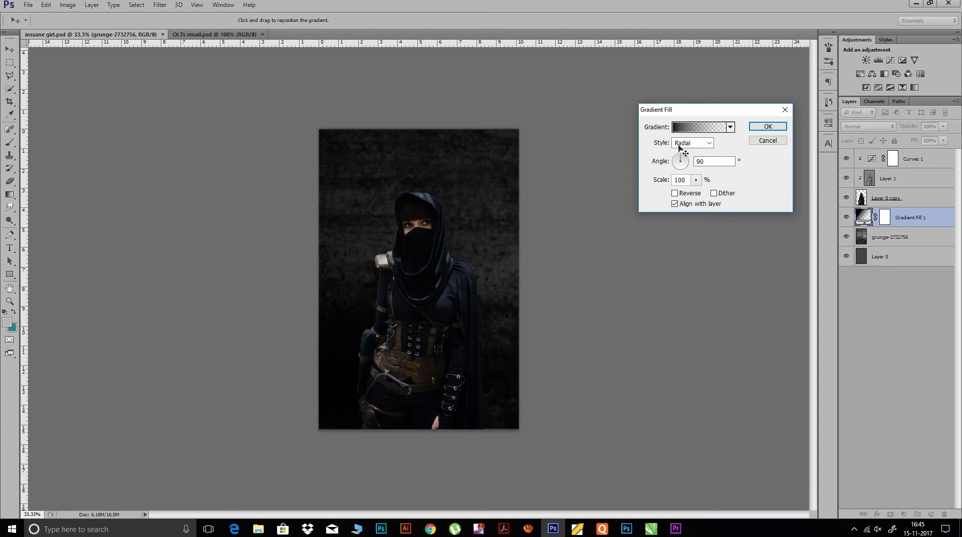
left_click_drag(659, 180, 683, 182)
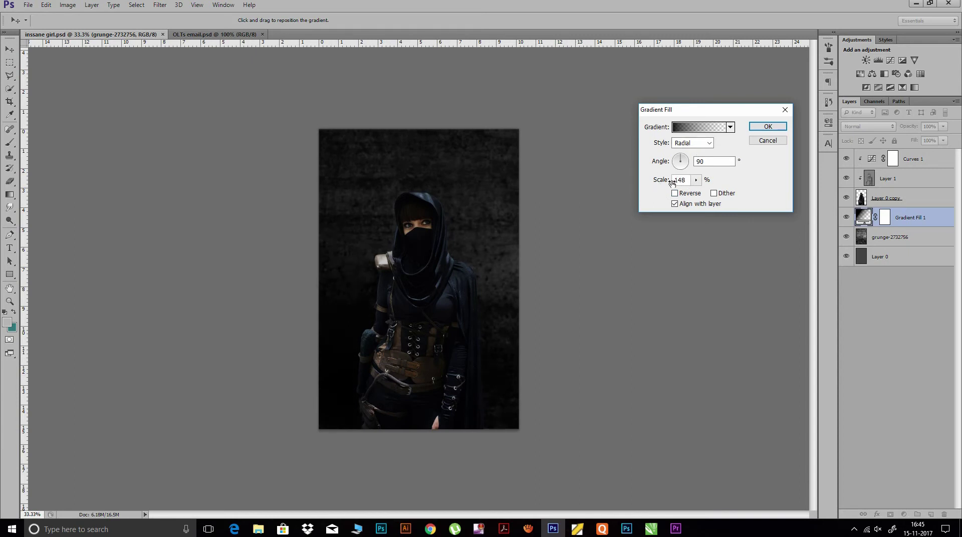
left_click_drag(657, 182, 680, 181)
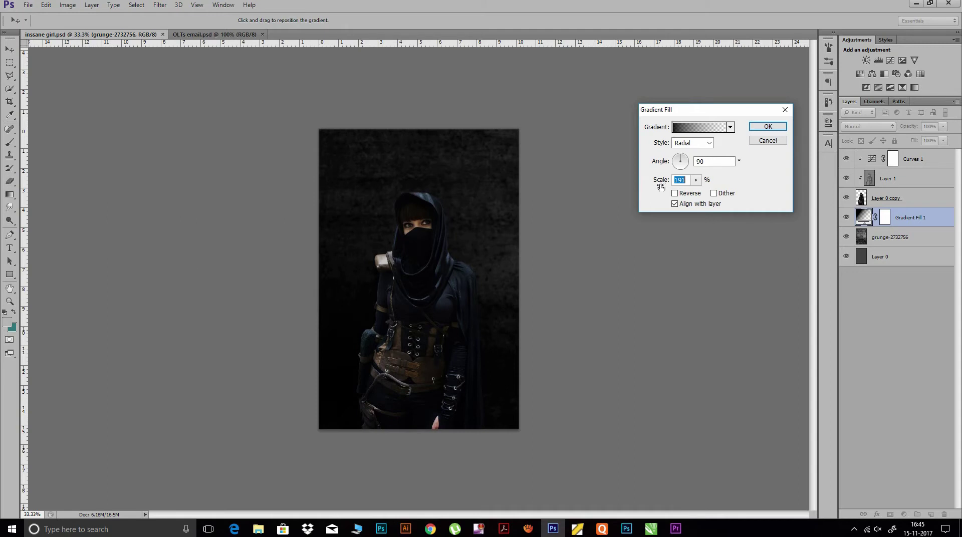
left_click(765, 126)
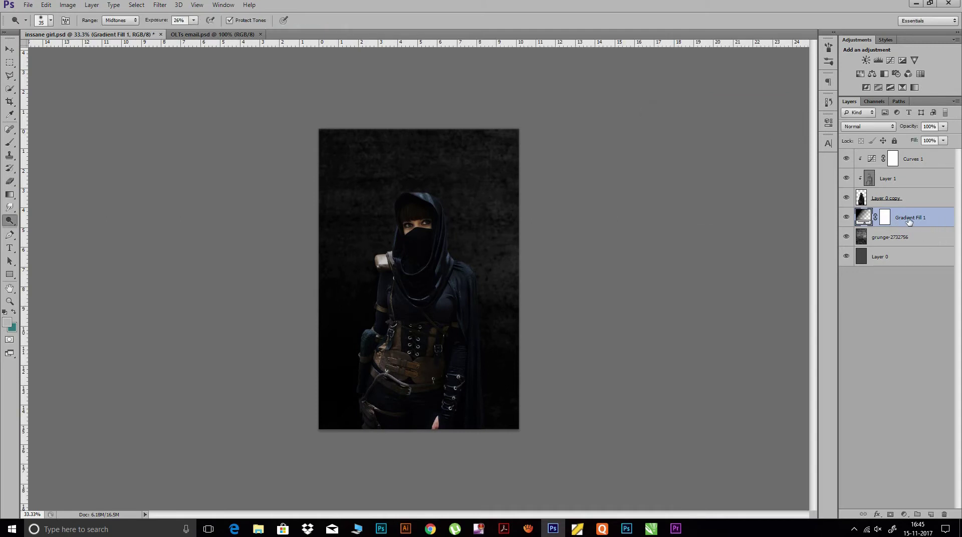
Duplicate Gradient Fill 1 and make both of the copy's gradient stops white
left_click_drag(915, 220, 934, 515)
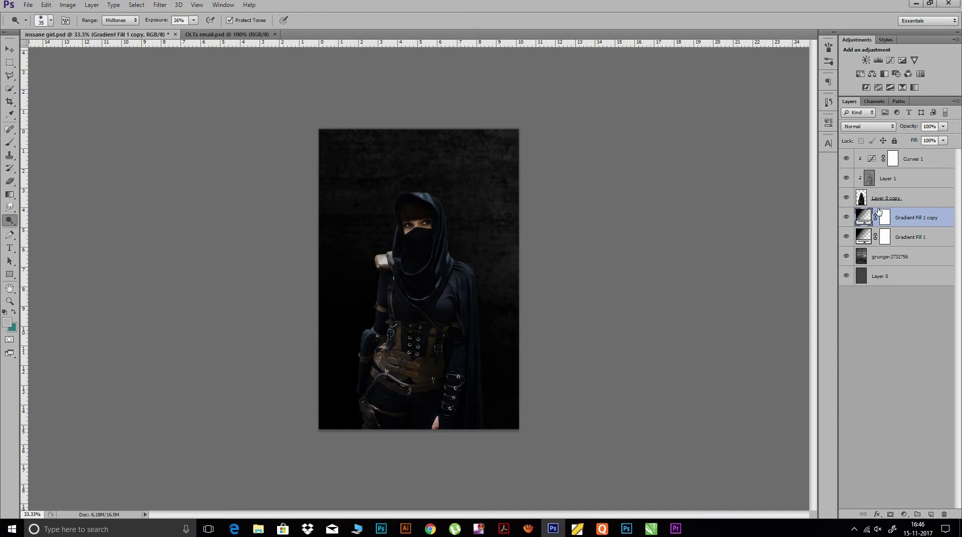
double_click(863, 219)
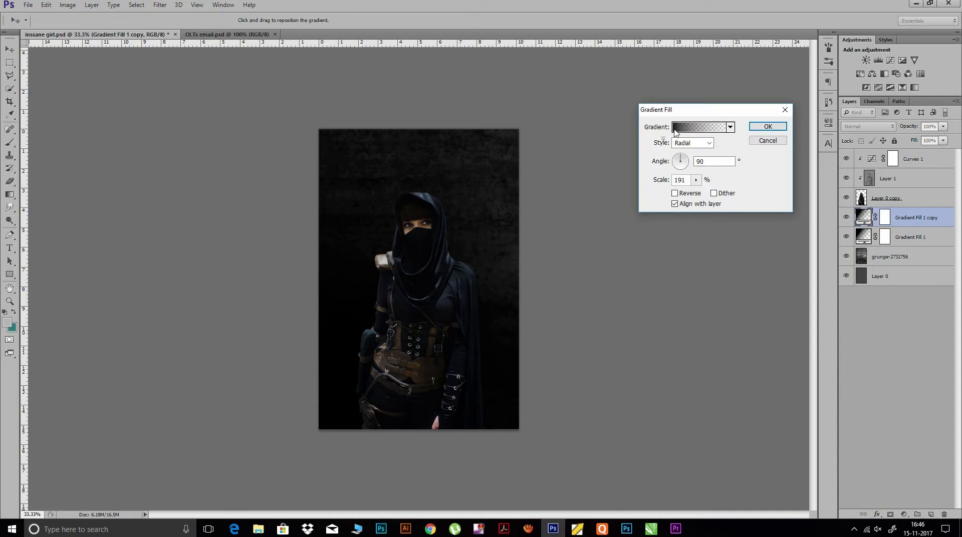
left_click(683, 129)
left_click(690, 256)
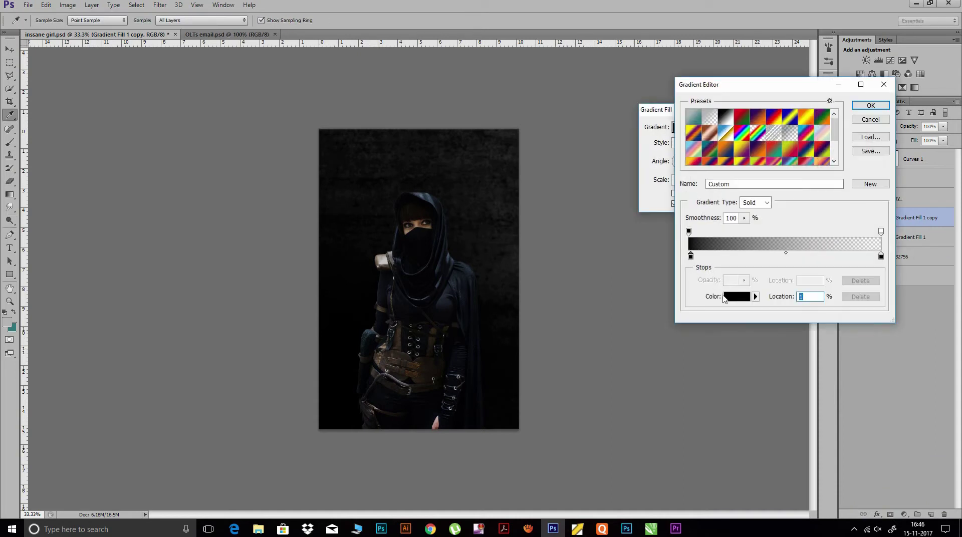
left_click(737, 296)
left_click_drag(645, 294, 614, 246)
left_click(858, 233)
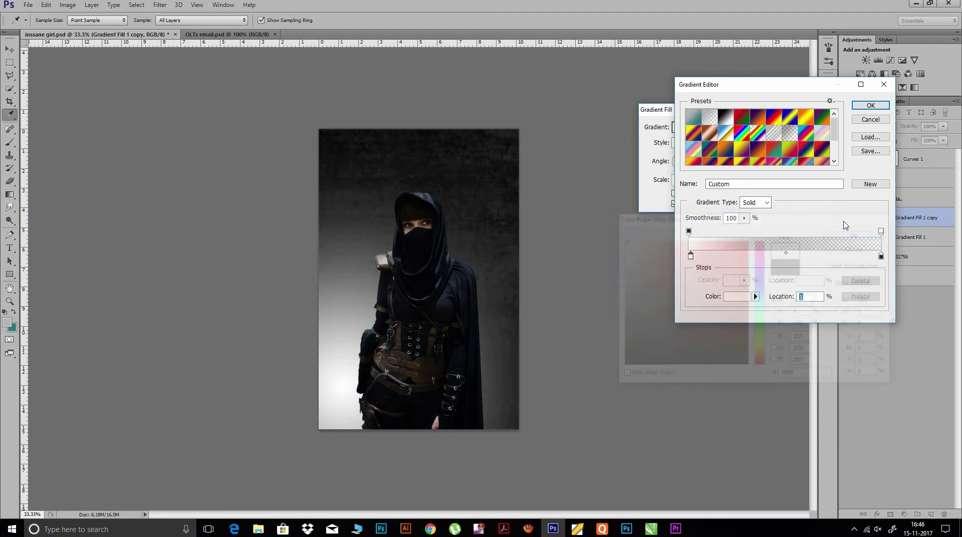
left_click(881, 257)
left_click(737, 296)
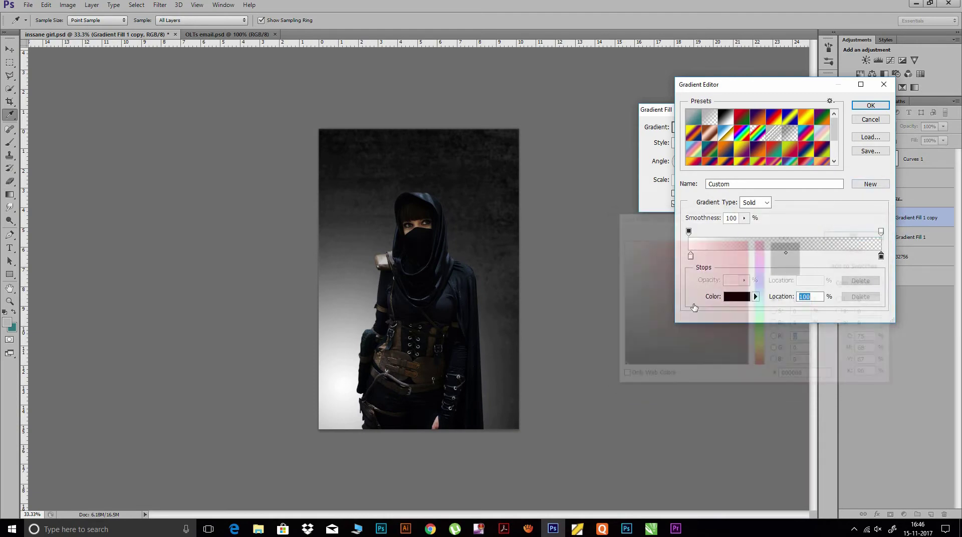
left_click(622, 241)
left_click(847, 234)
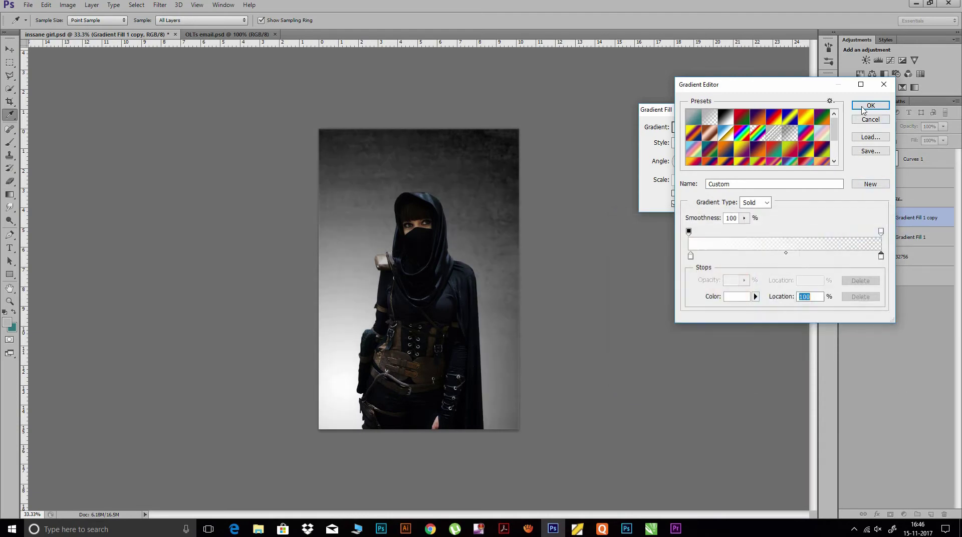
left_click(871, 105)
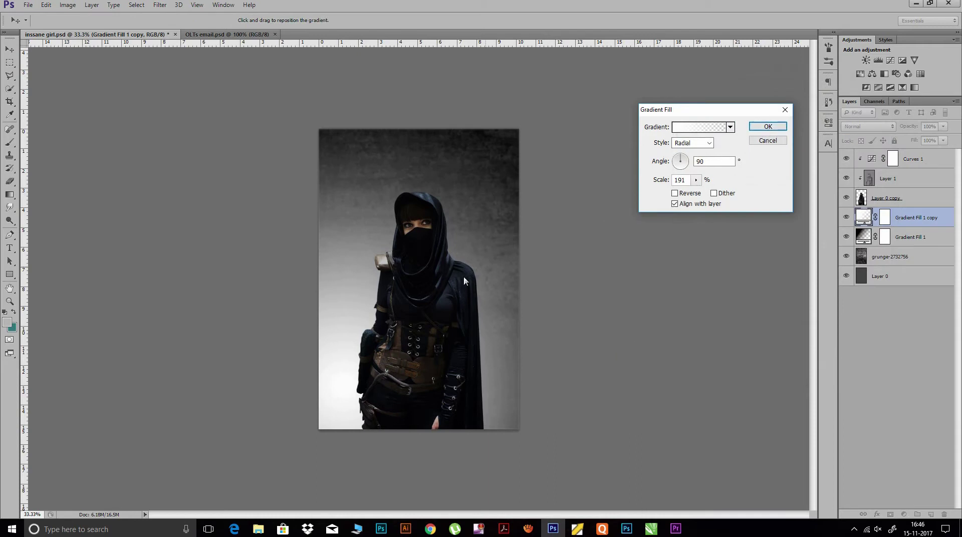
Move the glow centre to the upper-right and rotate the angle to about 106°
left_click_drag(351, 382, 525, 148)
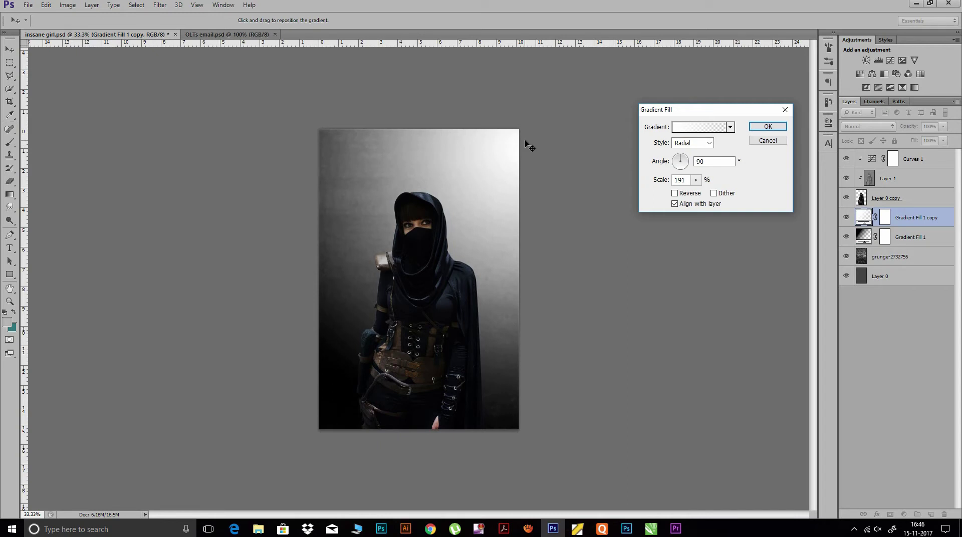
mouse_move(662, 184)
left_mouse_down()
mouse_move(645, 186)
mouse_move(660, 182)
left_mouse_up()
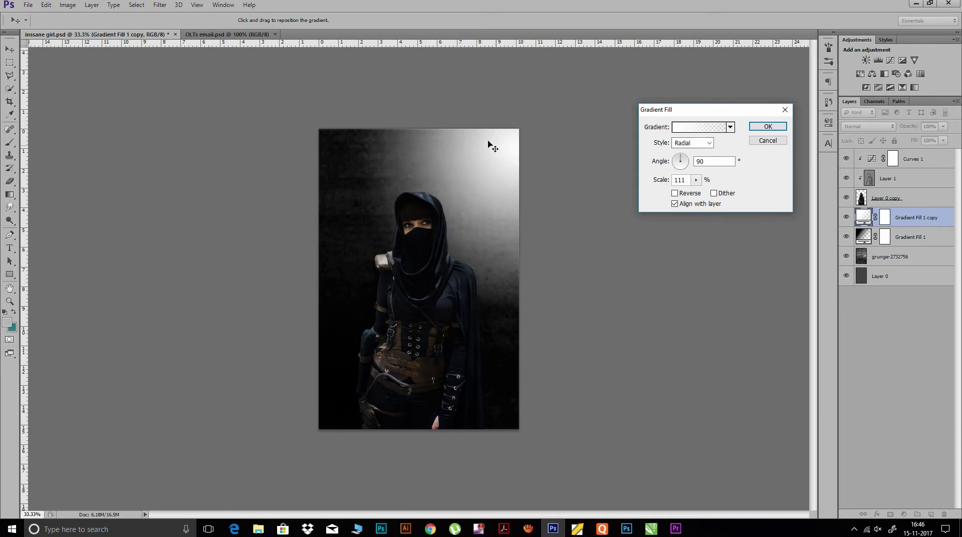
left_click_drag(490, 146, 473, 138)
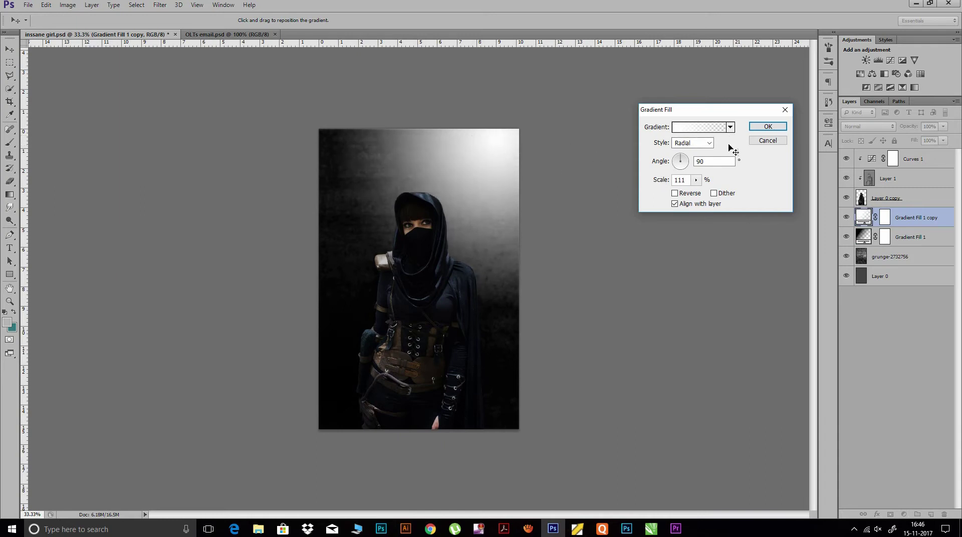
left_click_drag(683, 156, 679, 156)
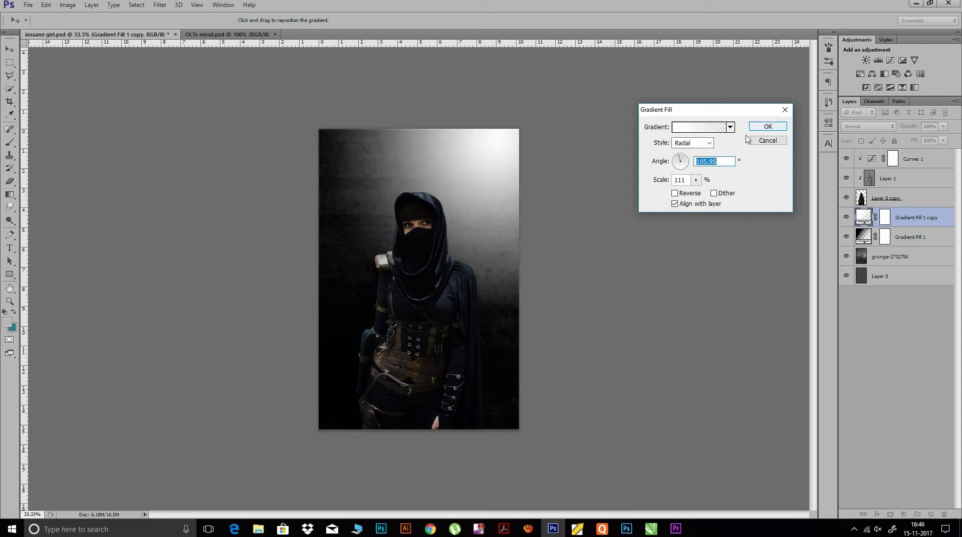
Make the right stop black, scale the glow to 131%, and move it above Layer 0 copy
left_click(713, 129)
left_click(881, 256)
left_click(736, 297)
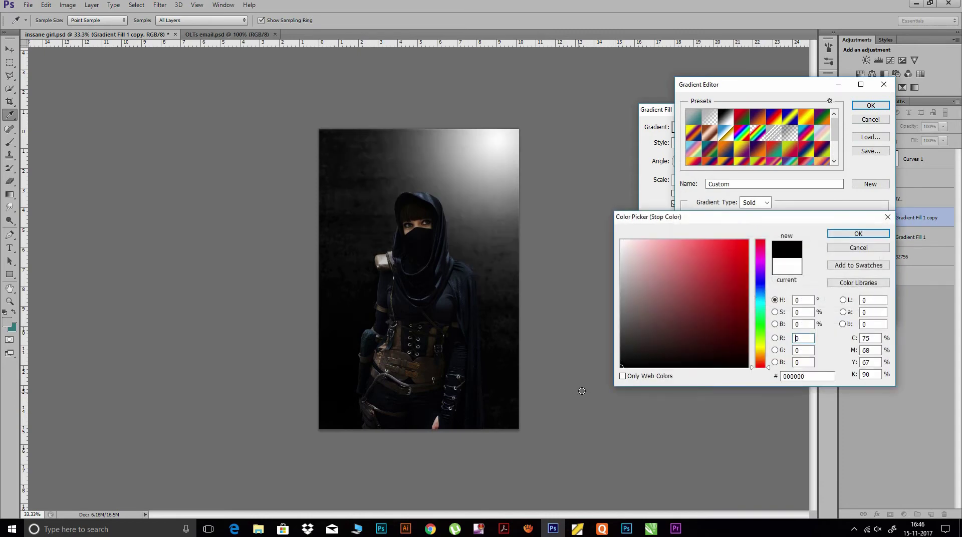
left_click(858, 234)
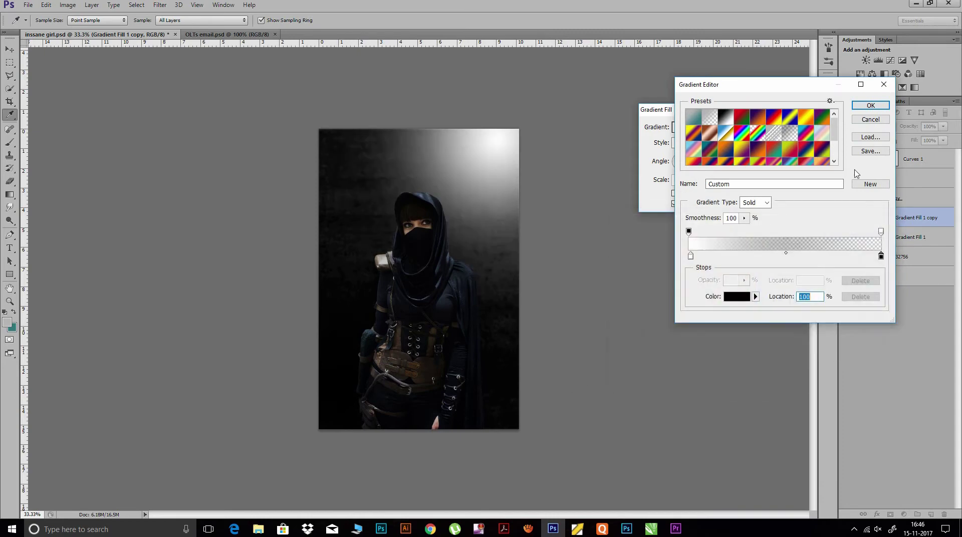
left_click(870, 118)
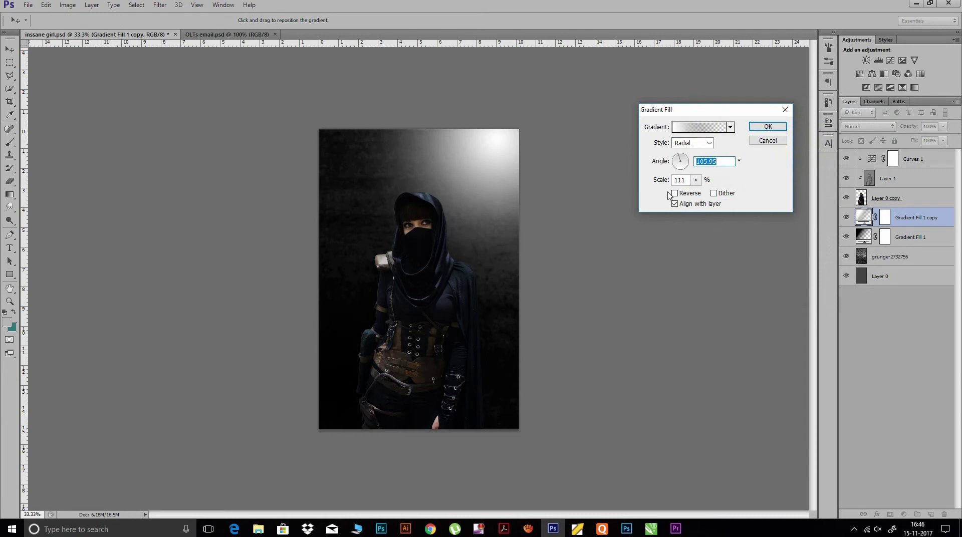
left_click_drag(657, 182, 659, 182)
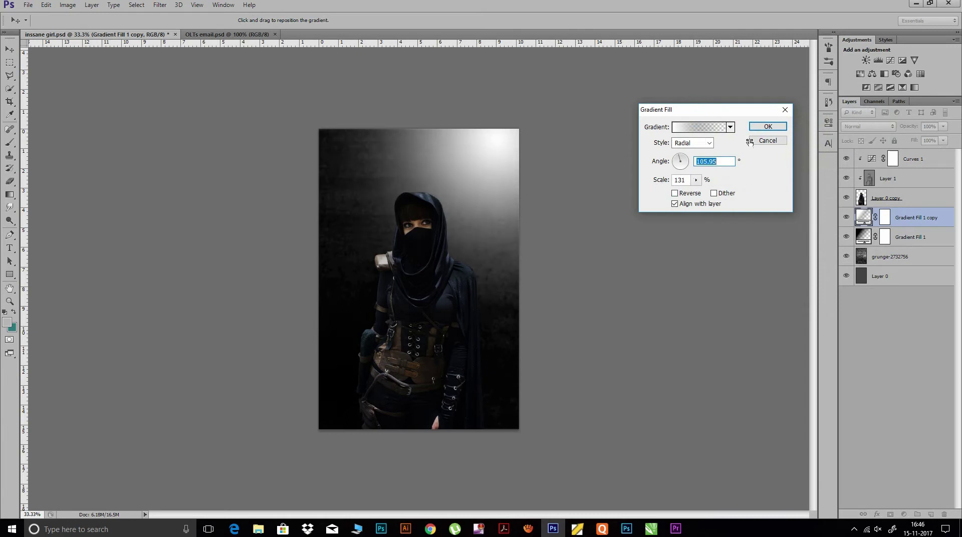
left_click(767, 127)
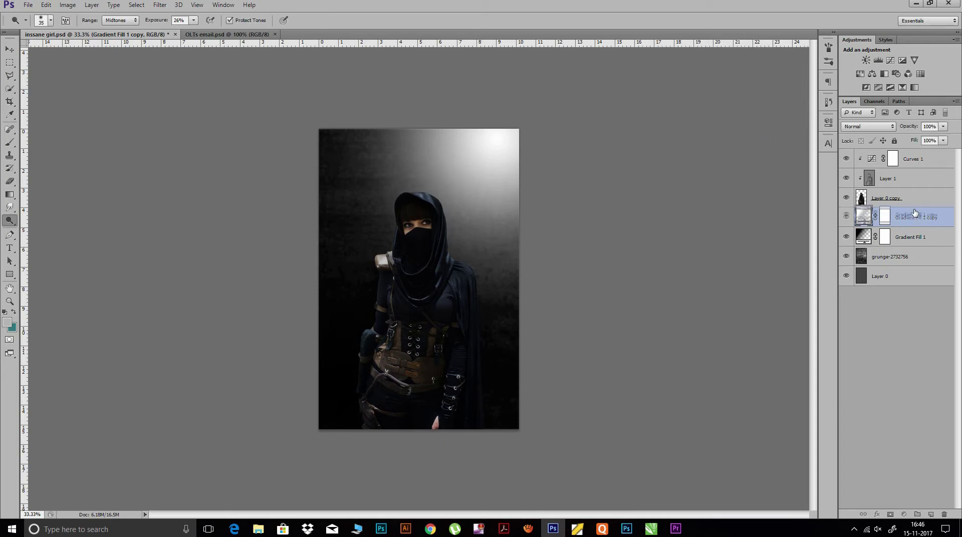
mouse_move(918, 217)
left_mouse_down()
mouse_move(905, 200)
mouse_move(907, 217)
left_mouse_up()
Try Screen, Overlay and Soft Light blending on the glow, then return it to Normal
left_click(881, 128)
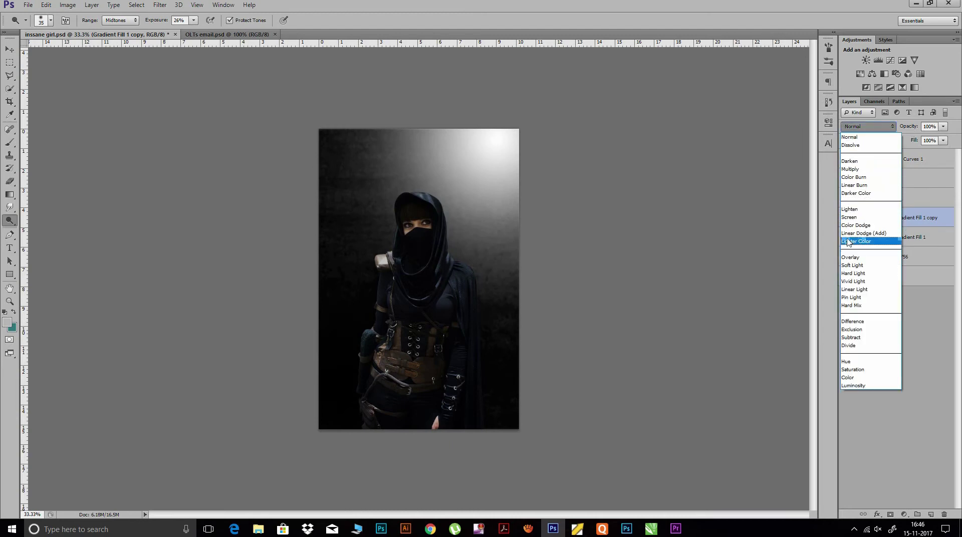
left_click(852, 218)
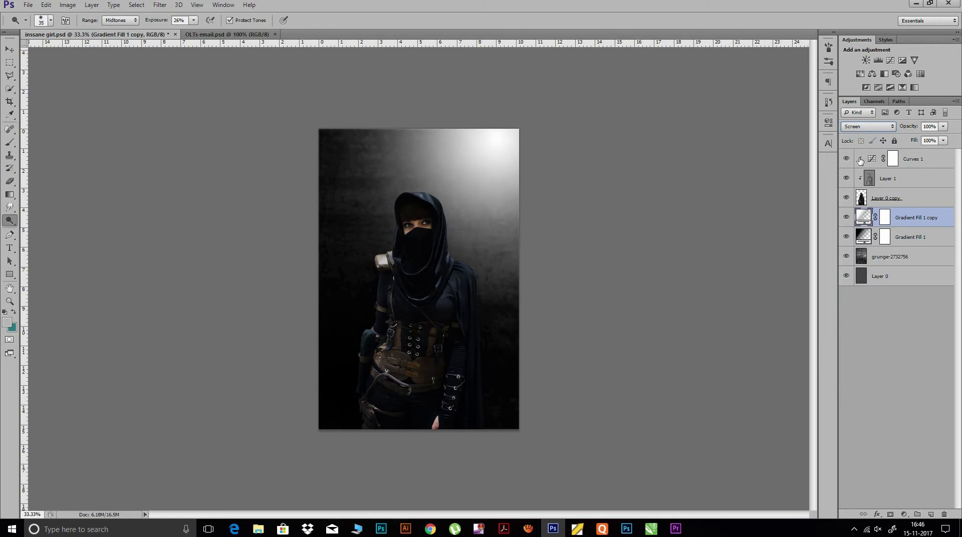
left_click(858, 127)
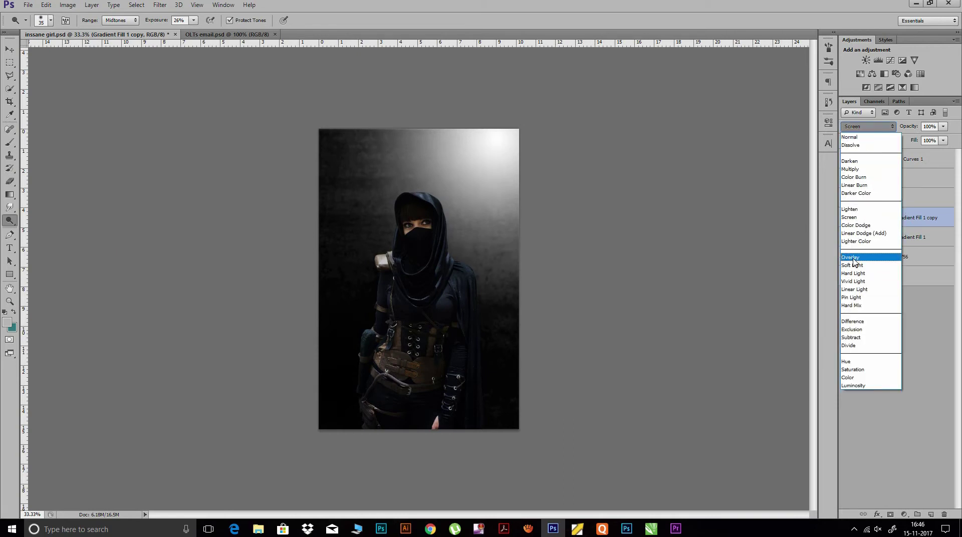
left_click(852, 257)
left_click(867, 126)
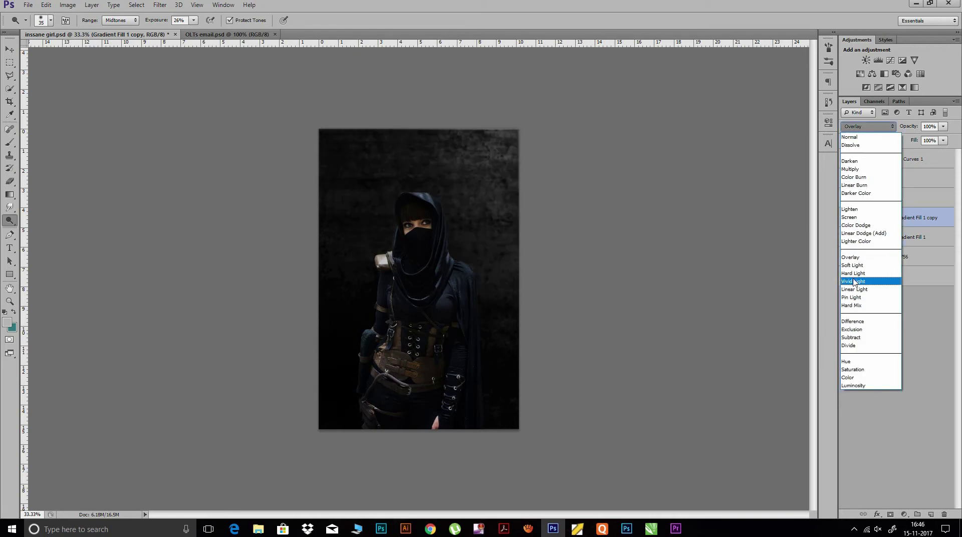
left_click(854, 258)
left_click(865, 127)
left_click(860, 135)
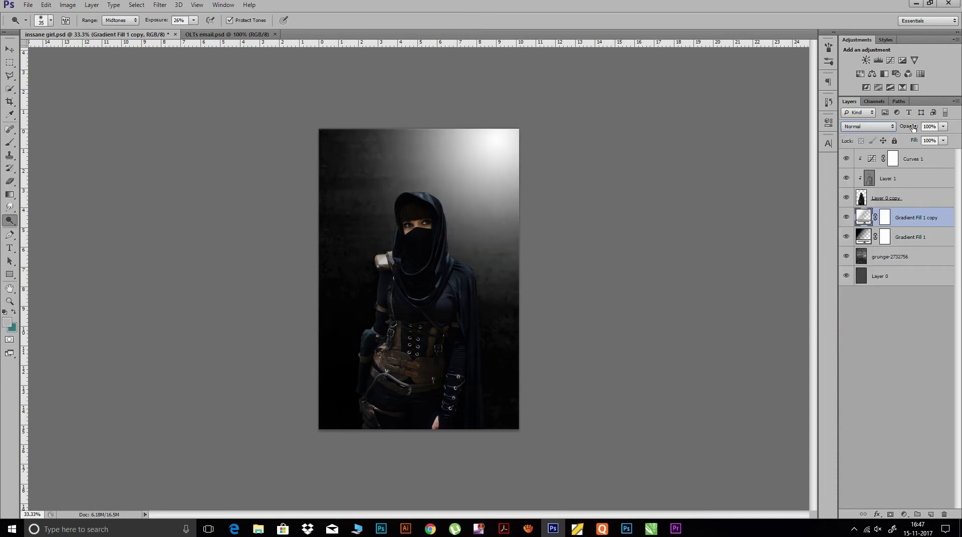
Set the glow layer's opacity to 80%, keeping Gradient Fill 1 copy selected
mouse_move(913, 128)
left_mouse_down()
mouse_move(904, 131)
mouse_move(927, 129)
left_mouse_up()
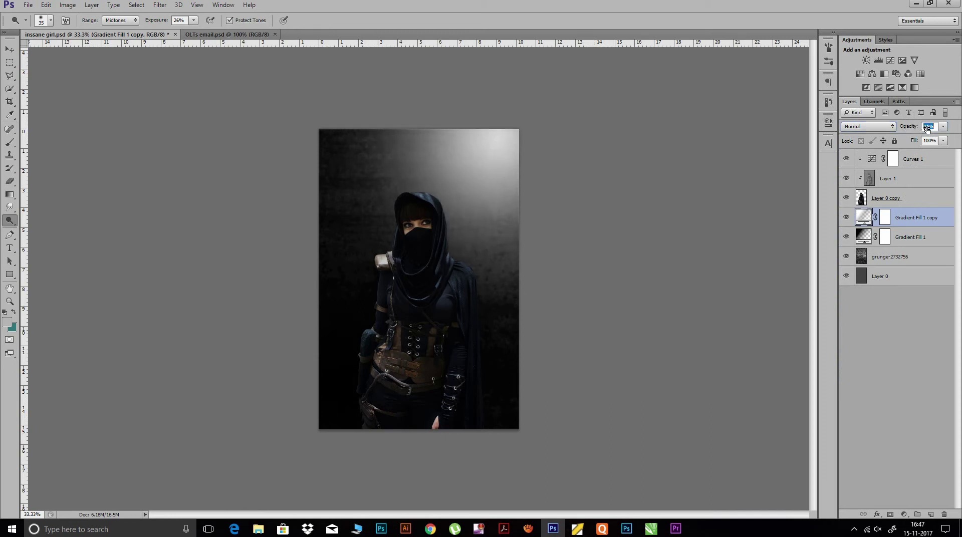
left_click_drag(926, 128, 931, 129)
left_click(904, 184)
double_click(897, 198)
left_click(913, 217)
Add a new Layer 2 and pick the 1200 px soft brush preset
left_click(931, 515)
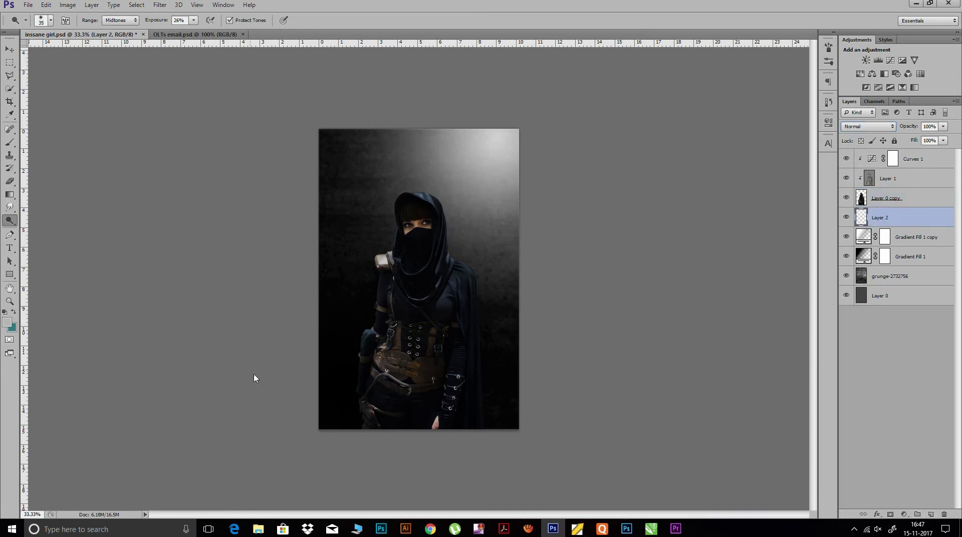
left_click(8, 144)
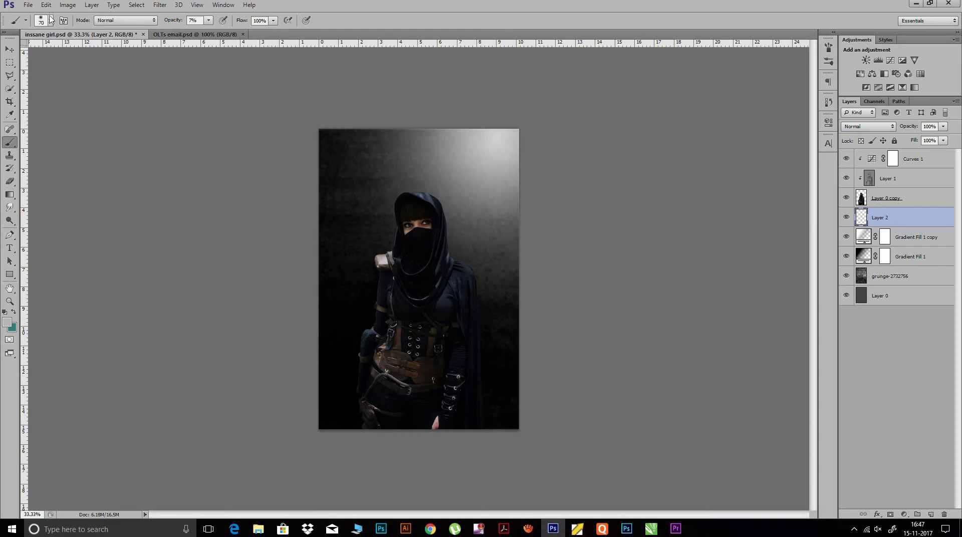
left_click(51, 22)
mouse_move(432, 223)
left_mouse_down()
mouse_move(457, 363)
mouse_move(431, 383)
left_mouse_up()
left_click(184, 340)
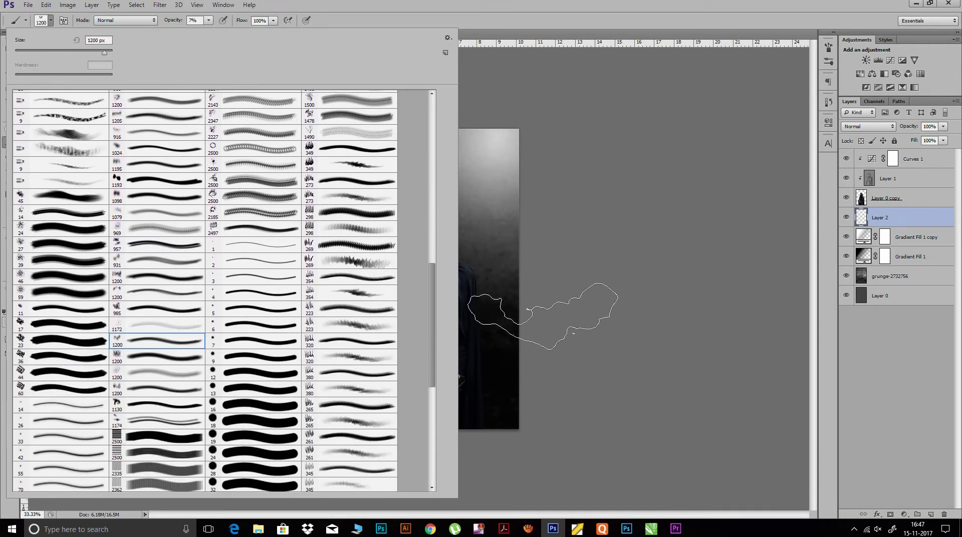
left_click(52, 23)
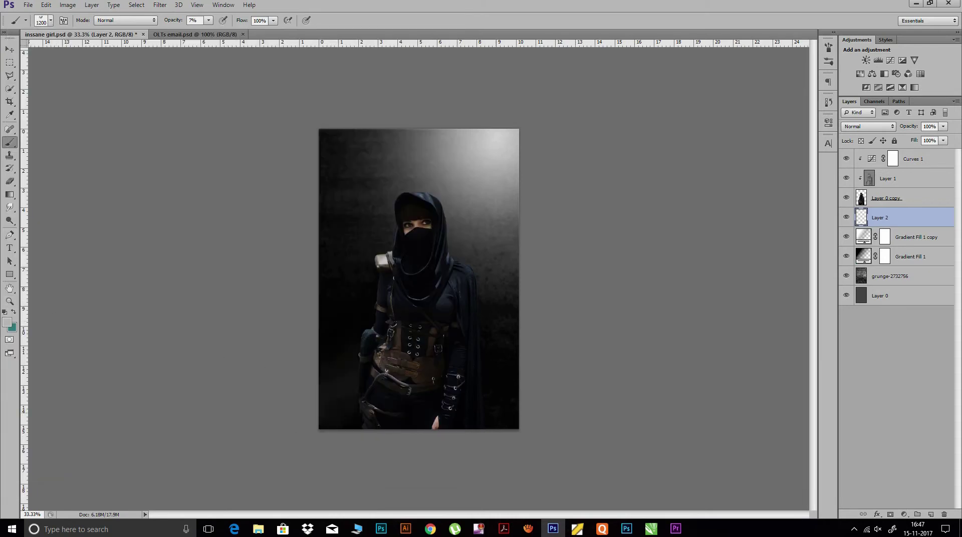
Paint white haze at 14% brush opacity around her shoulders and left side
mouse_move(550, 397)
left_mouse_down()
mouse_move(321, 342)
mouse_move(316, 271)
mouse_move(333, 152)
mouse_move(320, 193)
left_mouse_up()
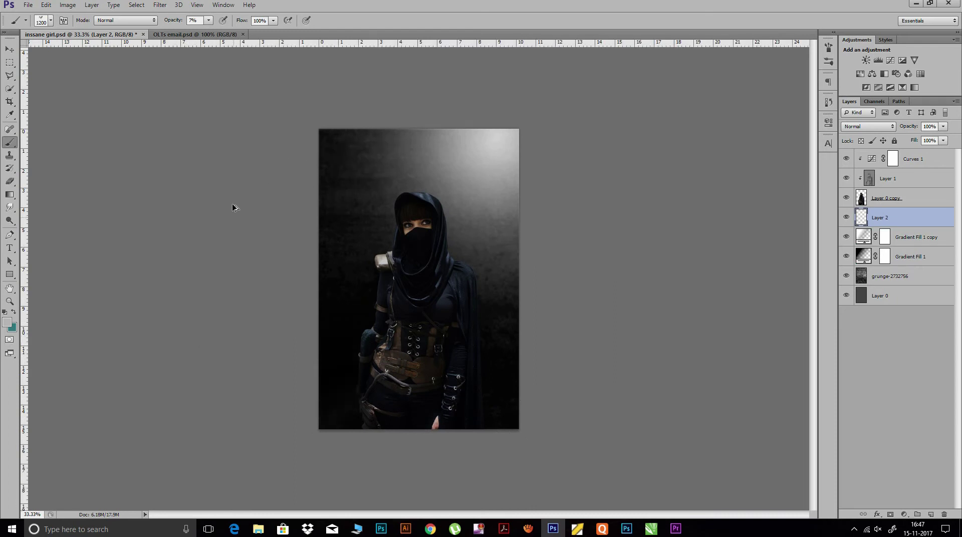
left_click_drag(171, 23, 174, 23)
left_click_drag(350, 146, 341, 253)
left_click_drag(301, 181, 301, 140)
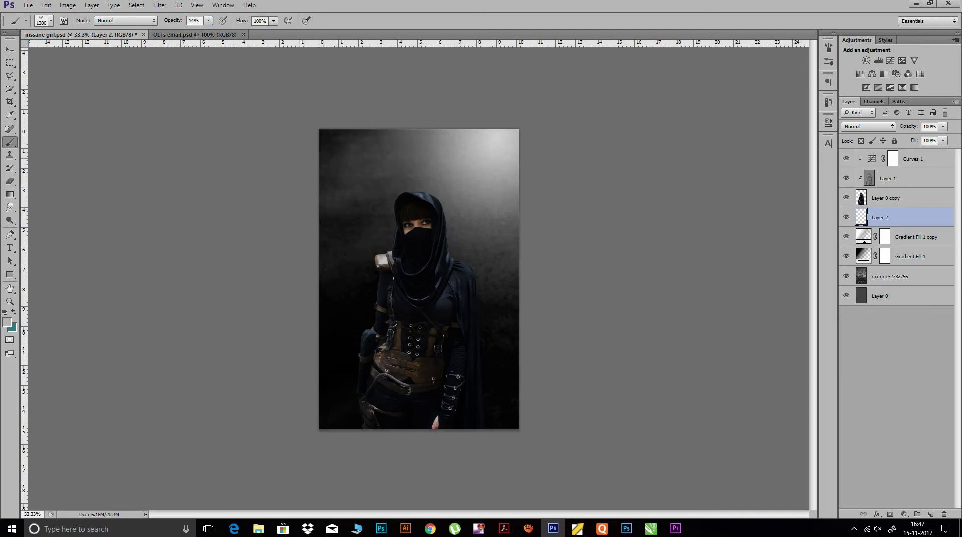
left_click_drag(301, 270, 301, 190)
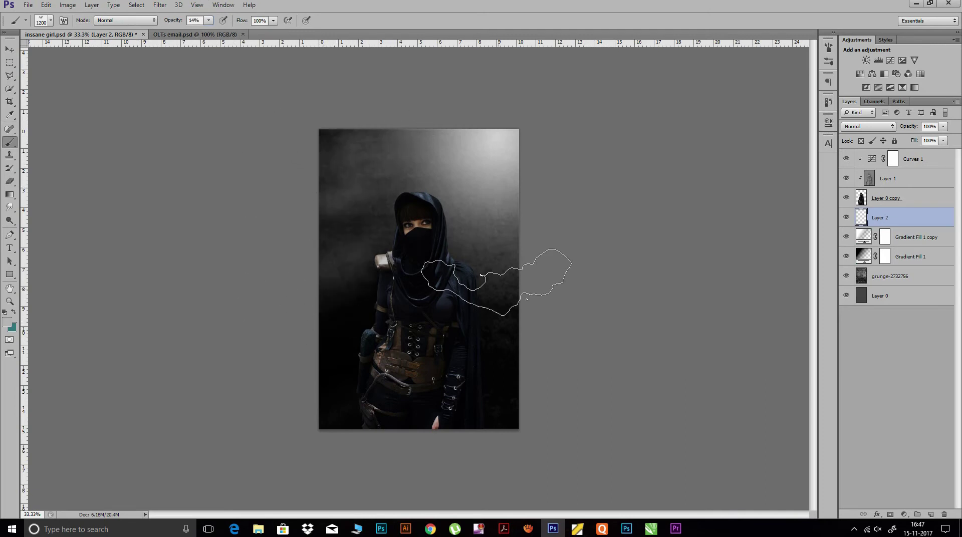
left_click_drag(498, 281, 499, 336)
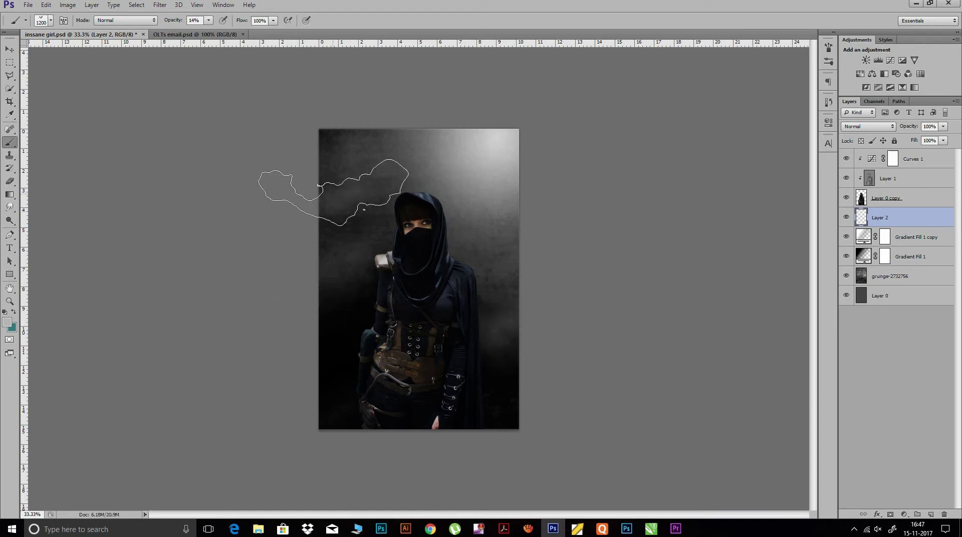
left_click_drag(330, 210, 341, 300)
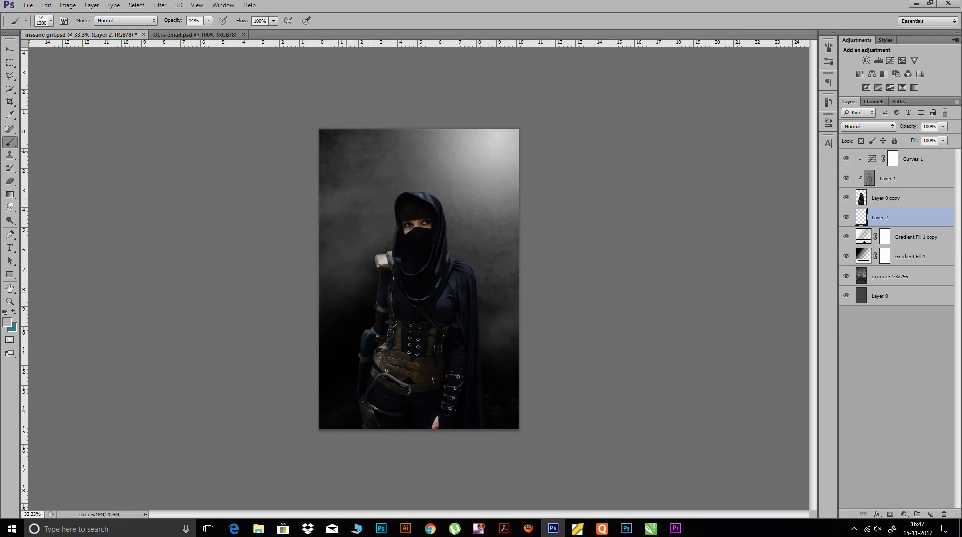
left_click_drag(351, 220, 476, 260)
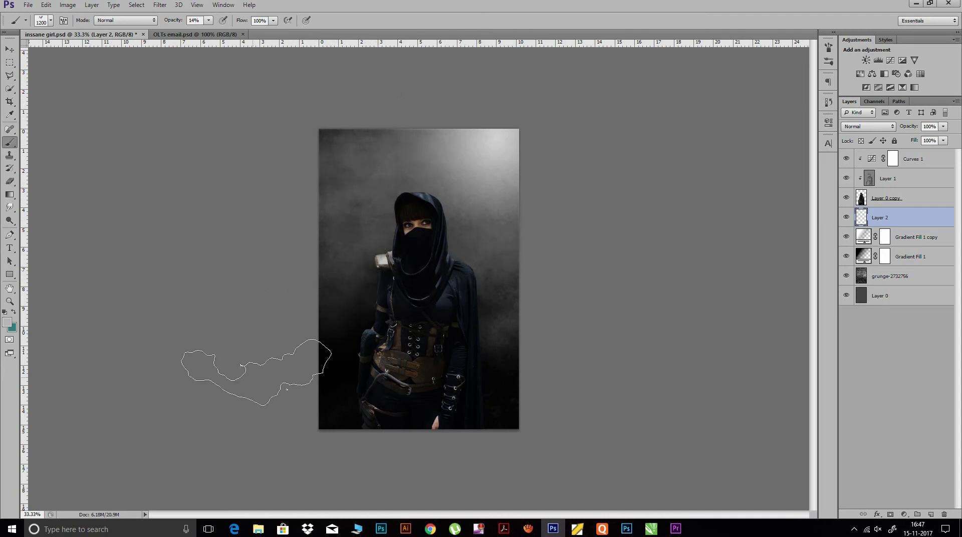
key("bracketleft")
key("bracketleft")
key("bracketleft")
key("bracketleft")
key("bracketleft")
left_click_drag(356, 153, 339, 171)
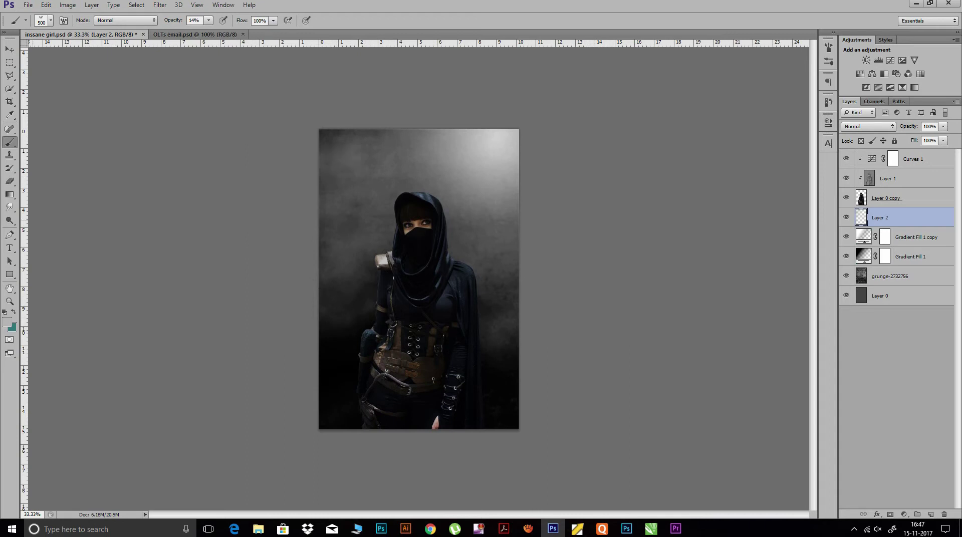
left_click(8, 322)
Set the foreground colour to black (000000) and paint faint strokes on Layer 2 at 37% opacity
type("0")
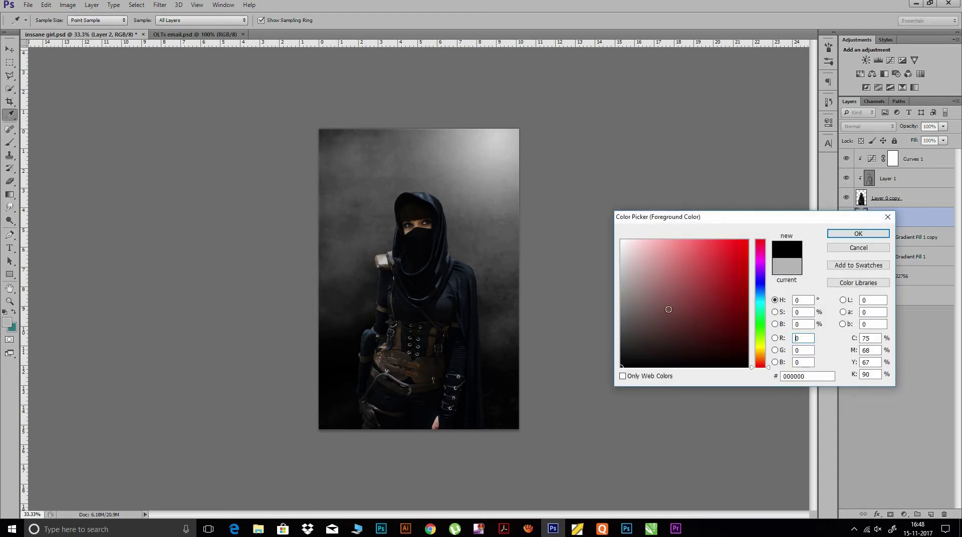
left_click(853, 233)
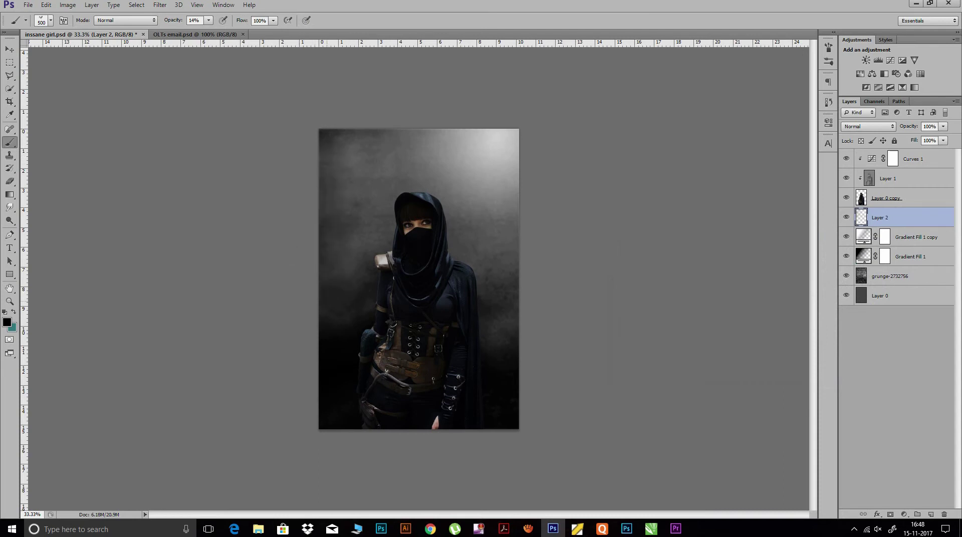
left_click_drag(183, 22, 194, 22)
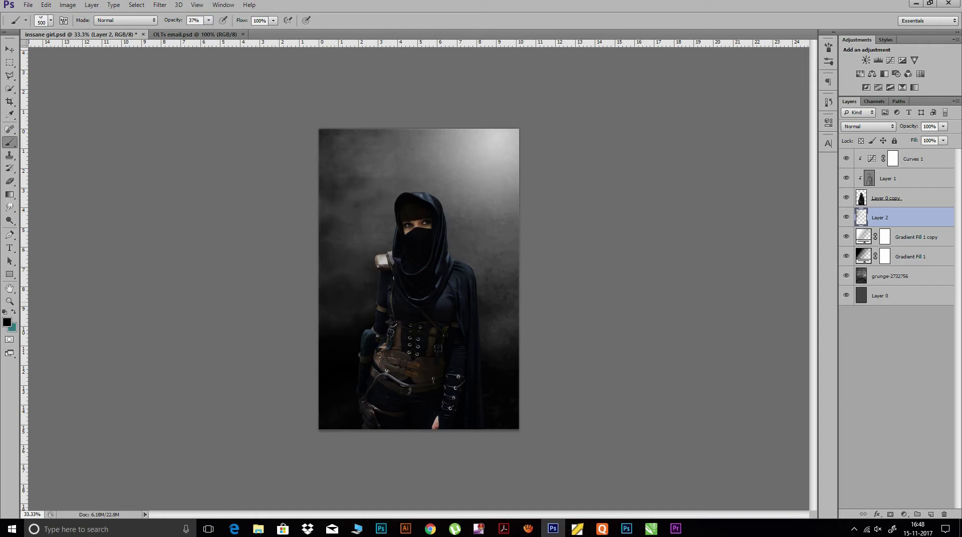
left_click(398, 263)
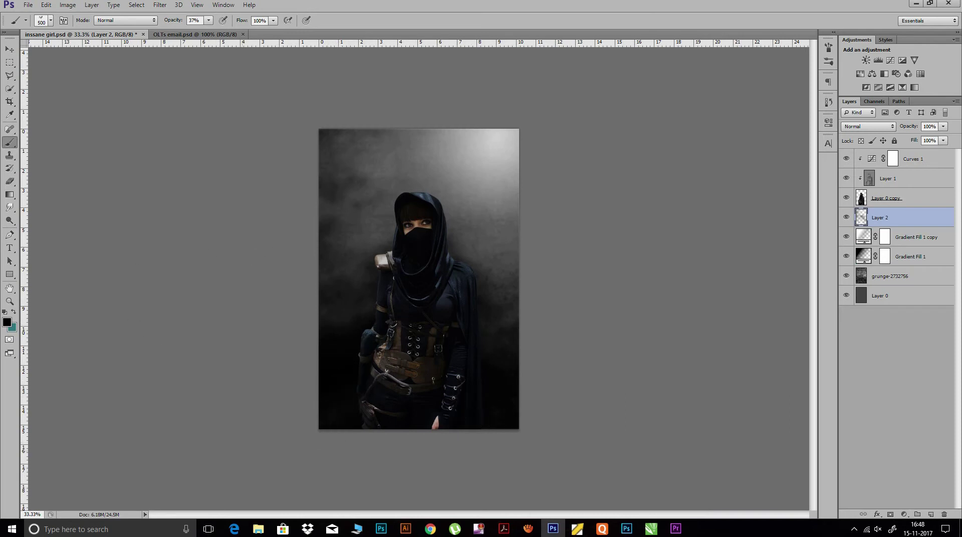
left_click(905, 203)
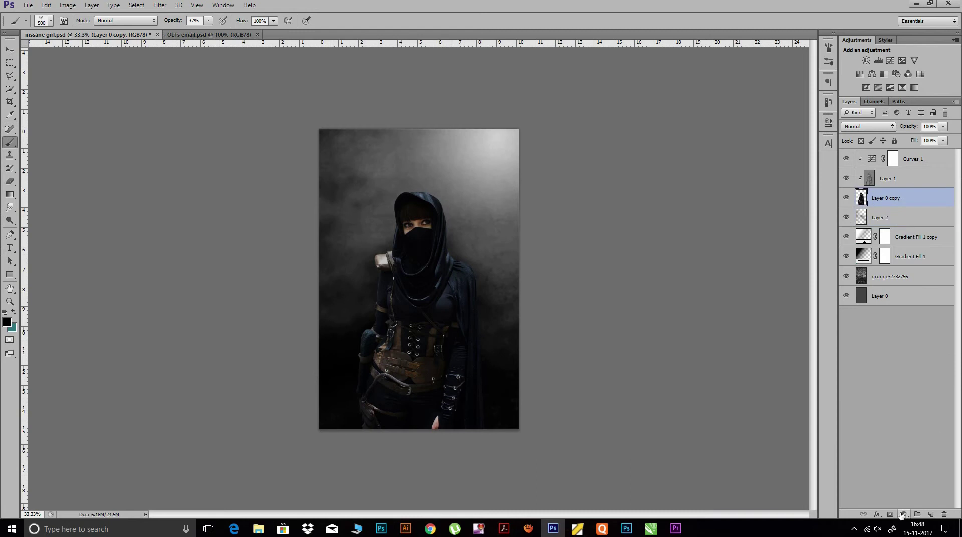
Add Layer 3, move it to the top of the stack, and release its clipping mask
left_click(931, 514)
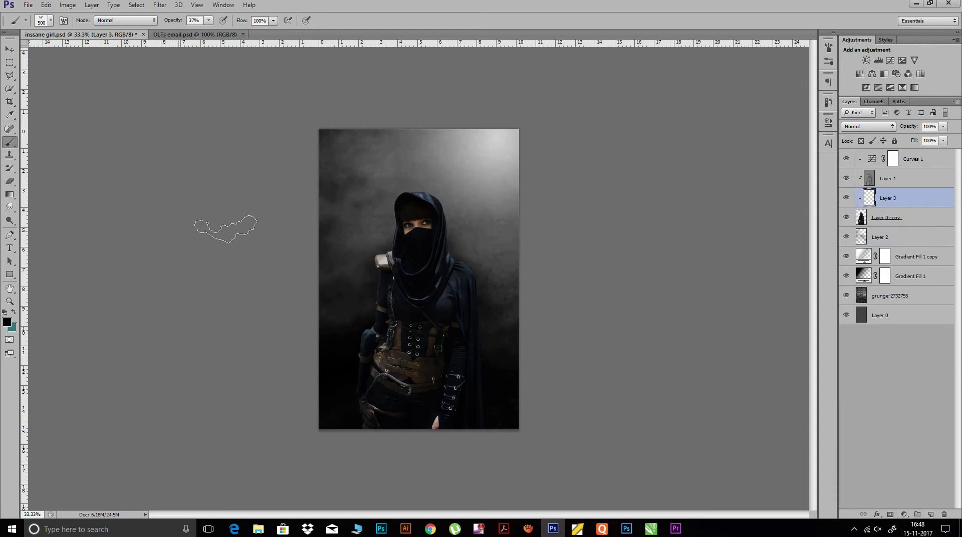
left_click_drag(903, 199, 910, 163)
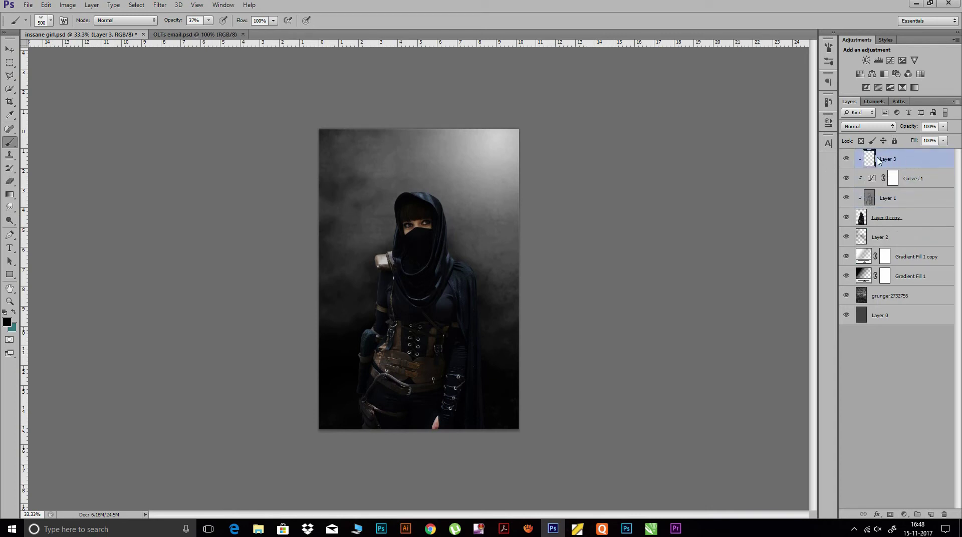
right_click(882, 158)
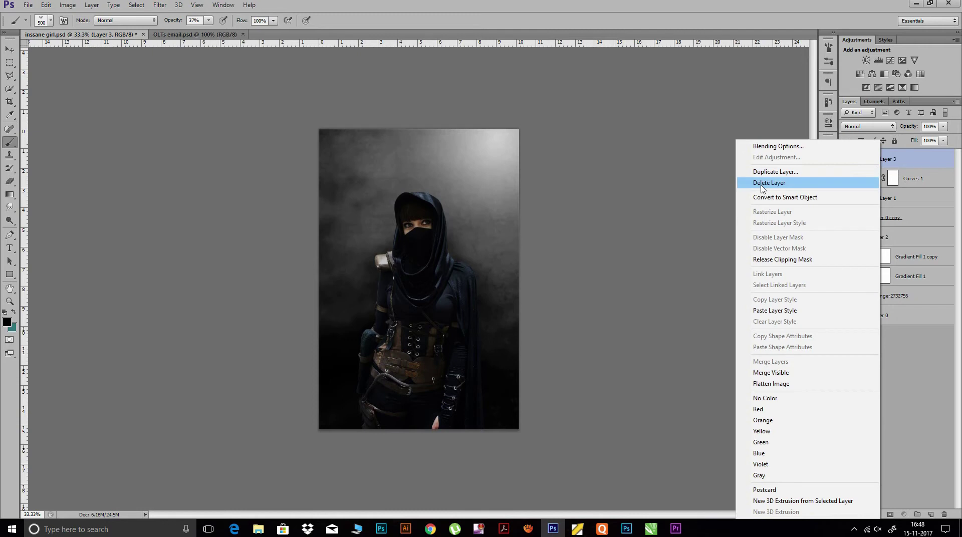
left_click(774, 259)
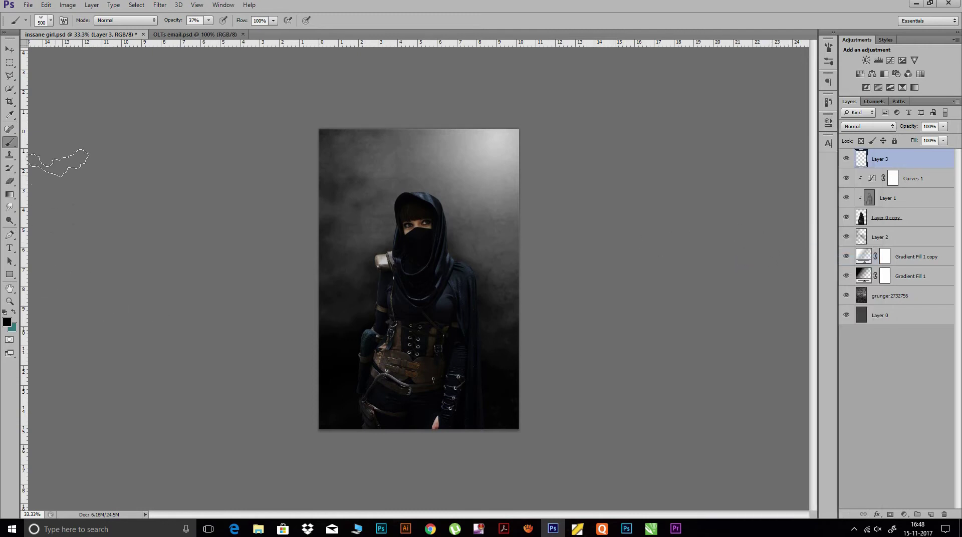
Paint black over the lower image with a 600 px soft round brush at 100% opacity
left_click(50, 21)
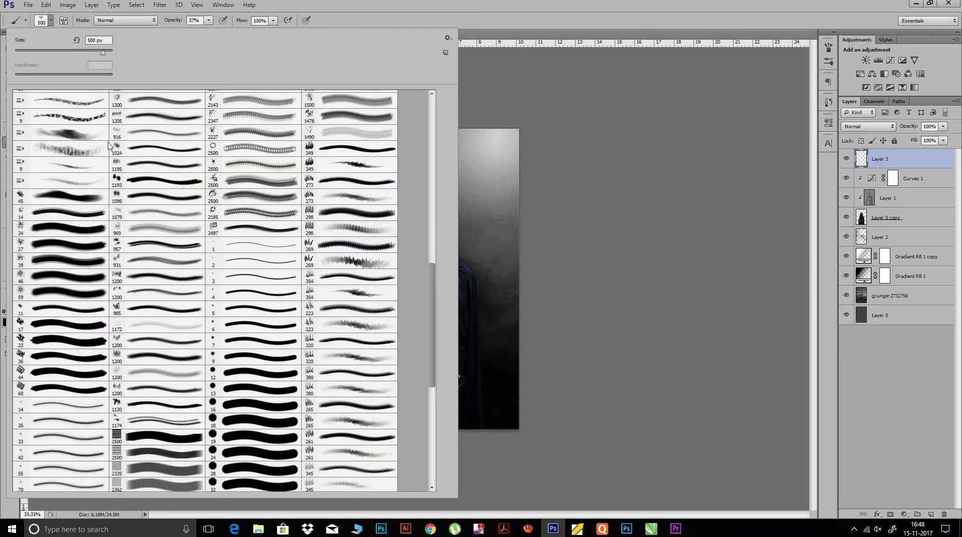
left_click_drag(439, 337, 434, 160)
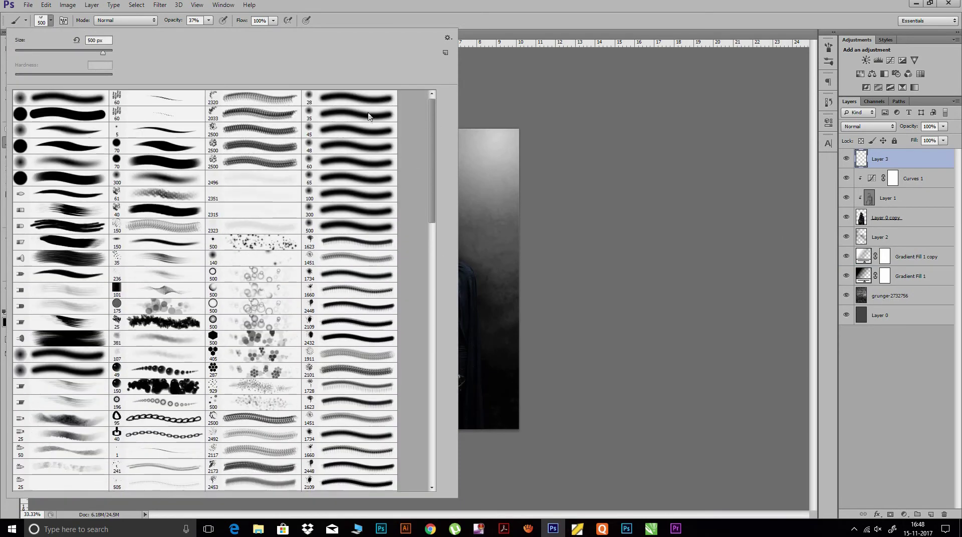
double_click(34, 95)
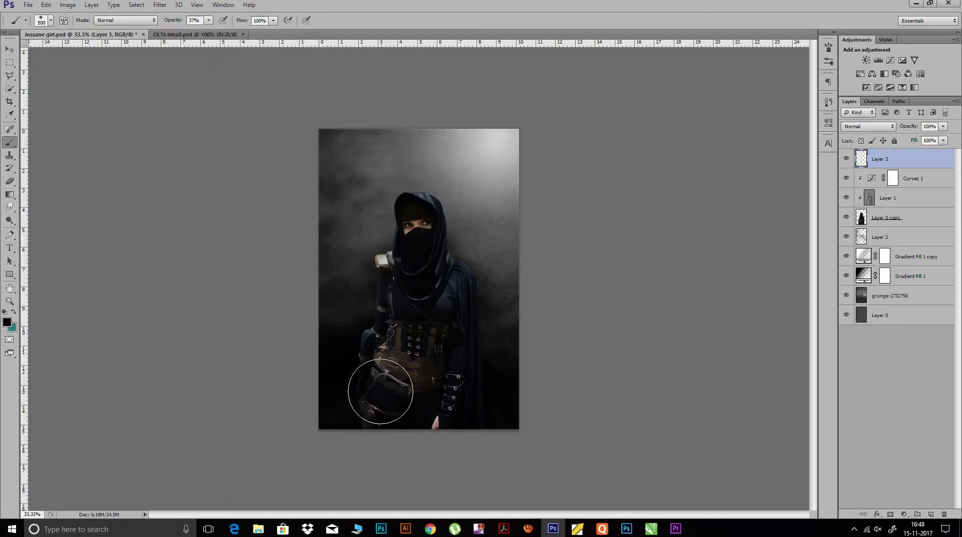
left_click(194, 20)
type("100")
key("Return")
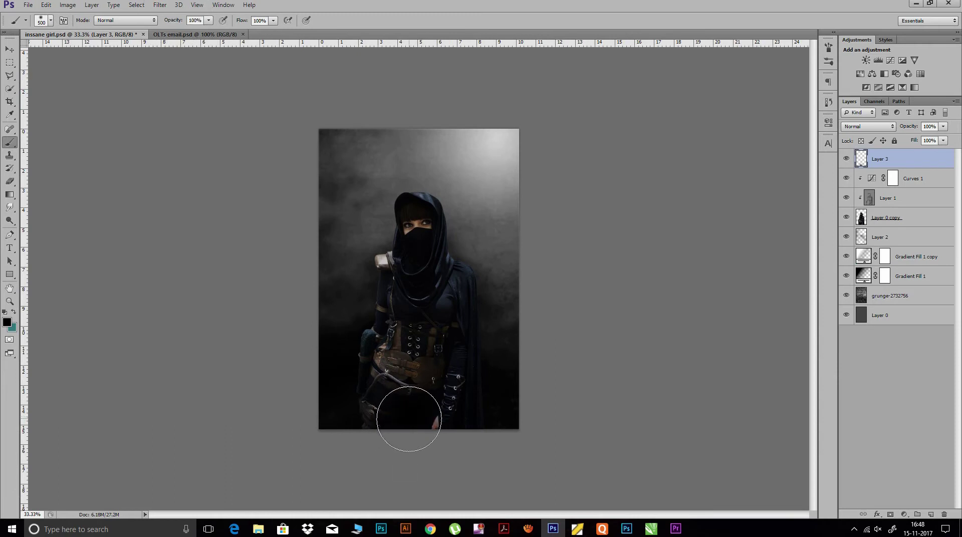
key("bracketright")
left_click(411, 376)
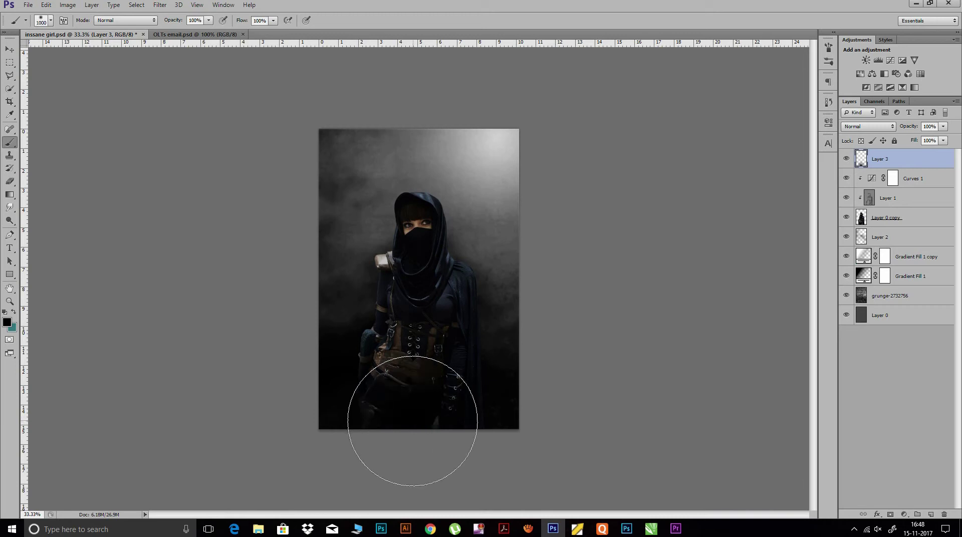
key("ctrl+t")
Stretch Layer 3's black shading to about 228% by 178% with a slight tilt, then save
left_click_drag(419, 284, 419, 231)
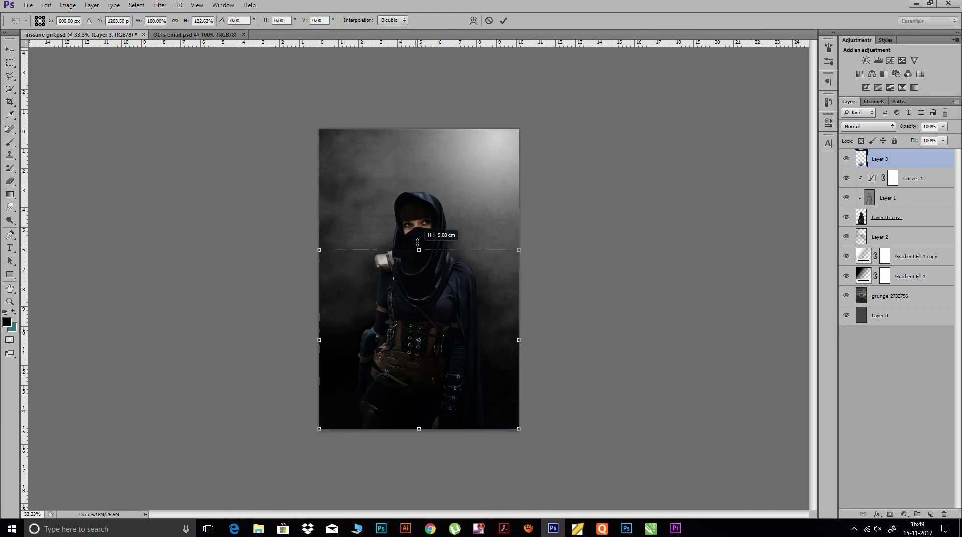
left_click_drag(327, 339, 293, 339)
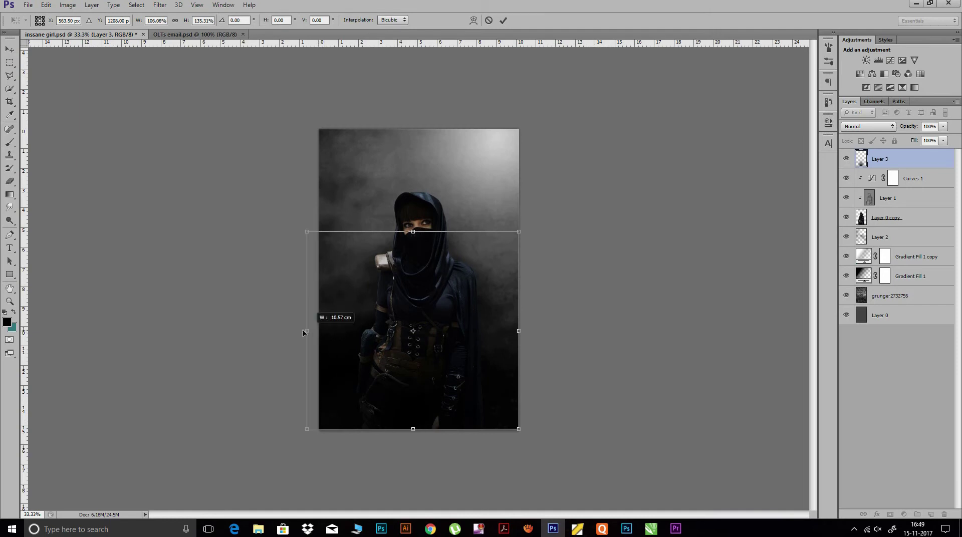
left_click_drag(518, 340, 587, 336)
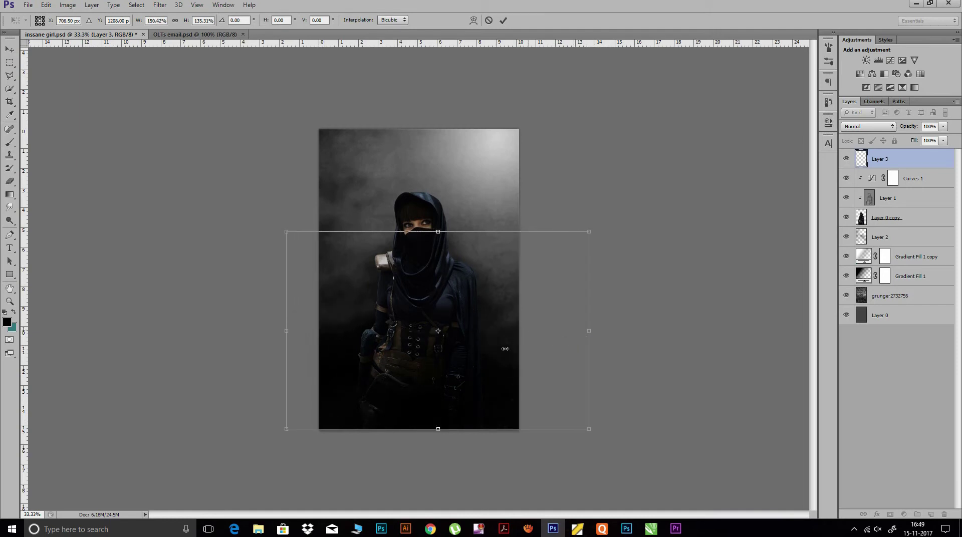
left_click_drag(291, 332, 190, 331)
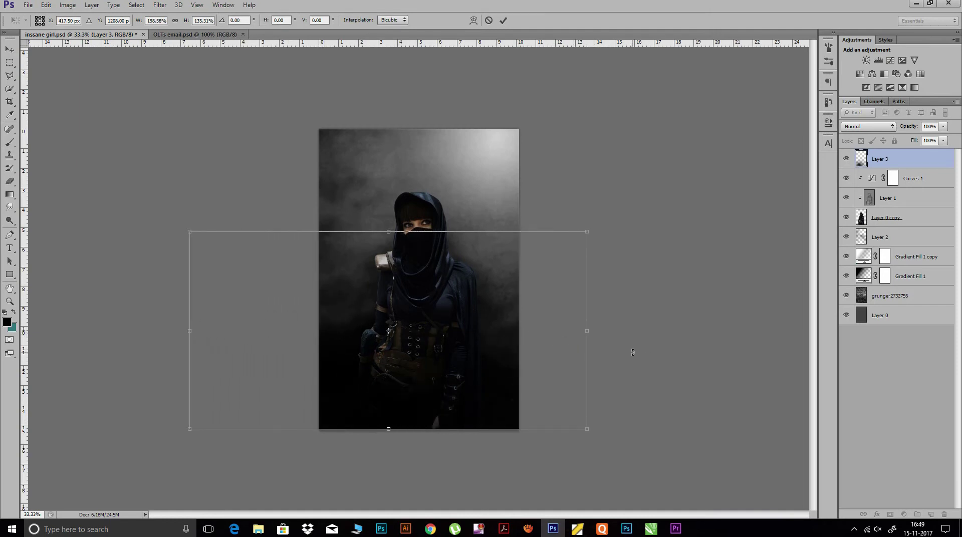
left_click_drag(589, 331, 647, 331)
left_click_drag(418, 232, 415, 195)
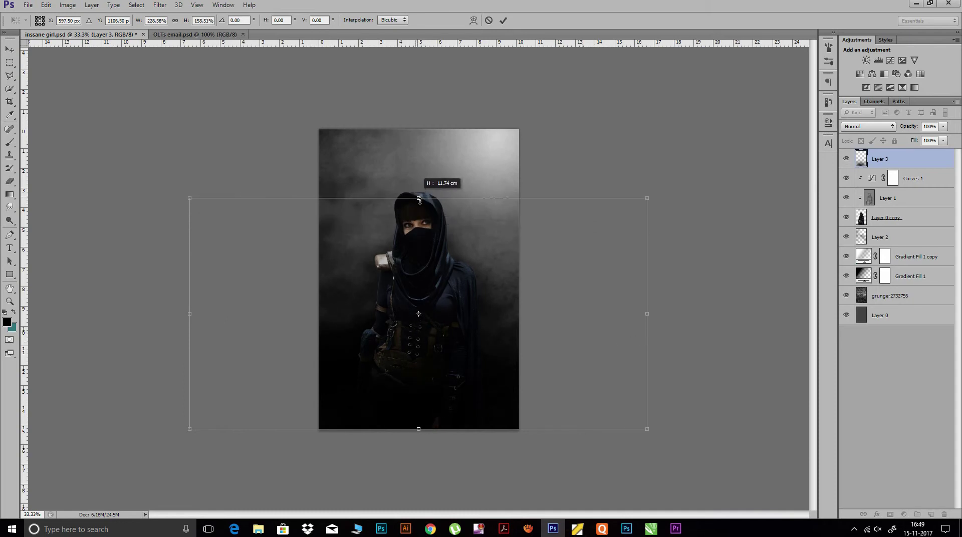
left_click_drag(419, 430, 419, 458)
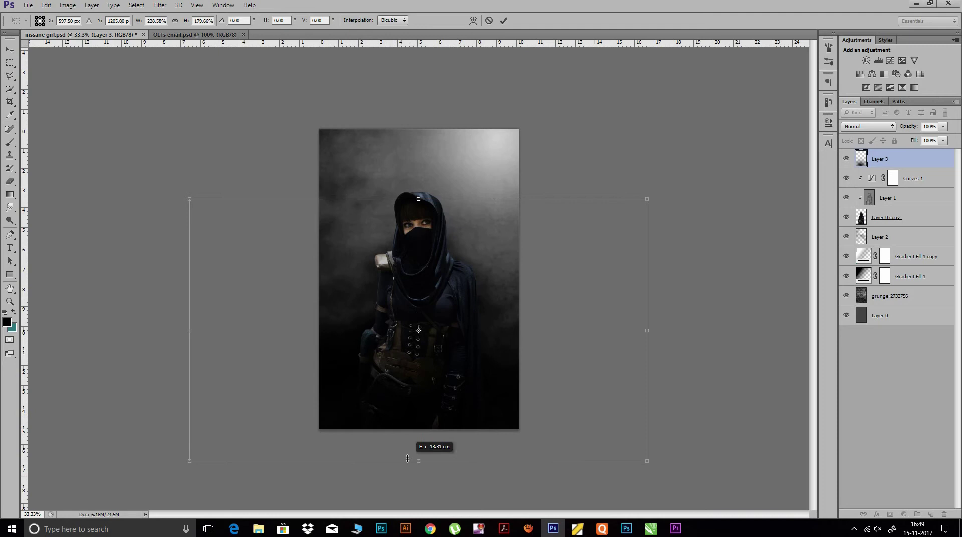
left_click_drag(420, 393, 415, 386)
left_click_drag(654, 186, 652, 190)
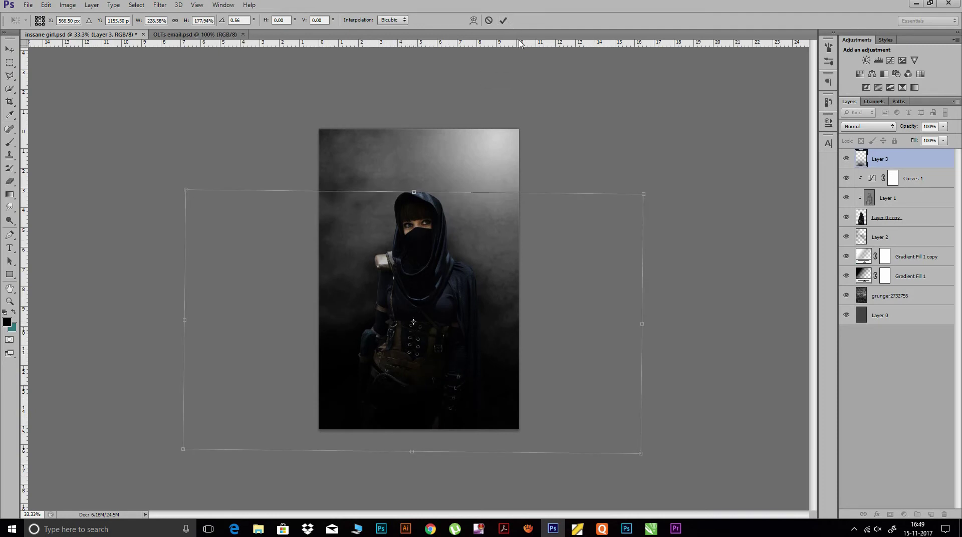
left_click(503, 20)
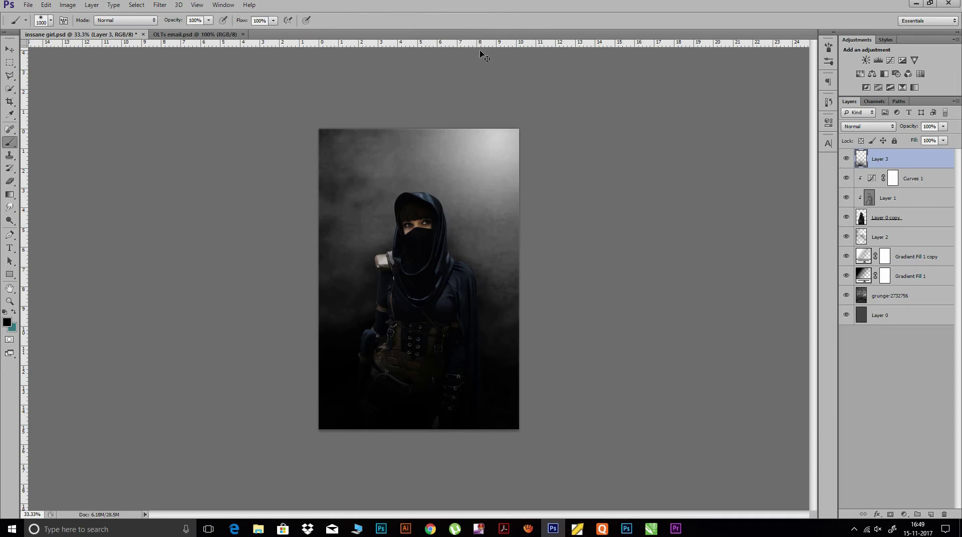
key("ctrl+s")
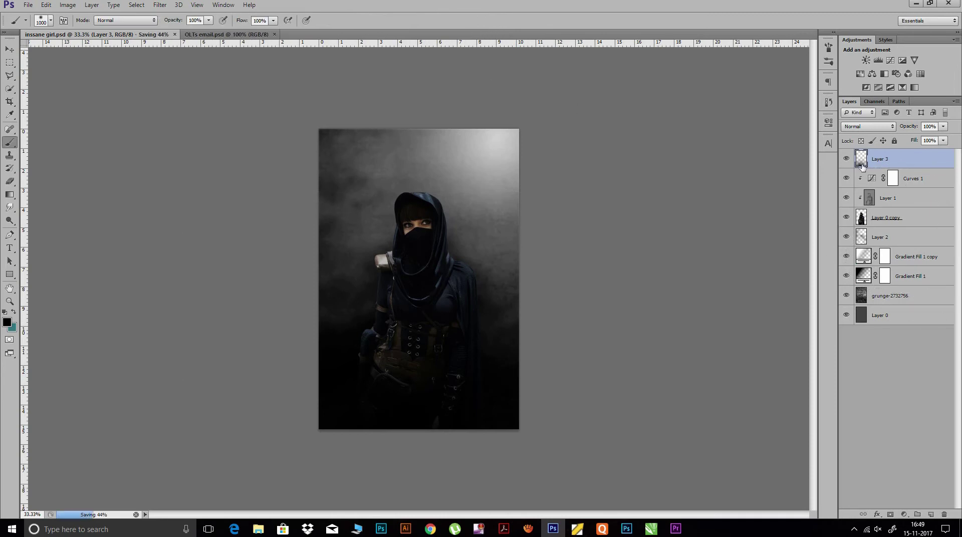
Add a Color Balance layer above Curves 1 with midtones +35 red, +6 green, −17 yellow
left_click(915, 184)
left_click(904, 514)
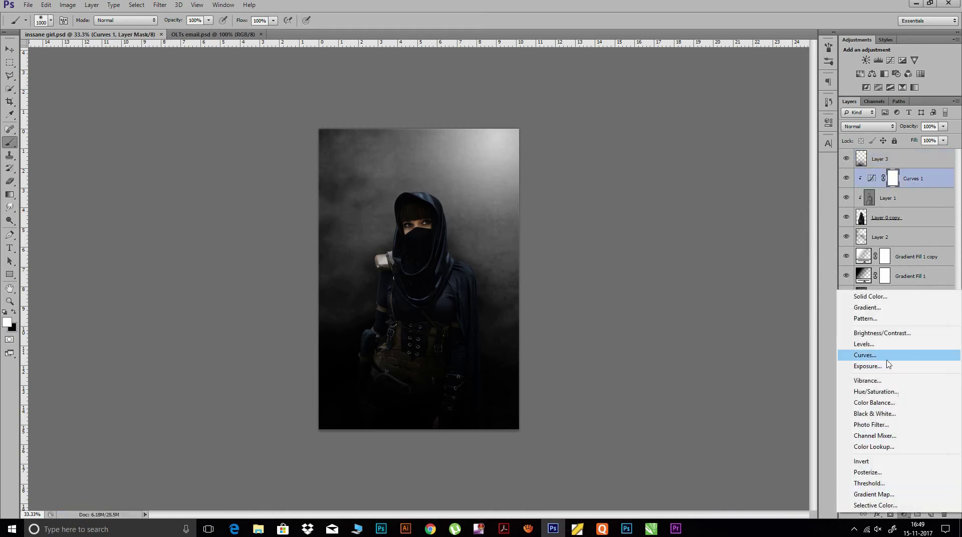
left_click(873, 404)
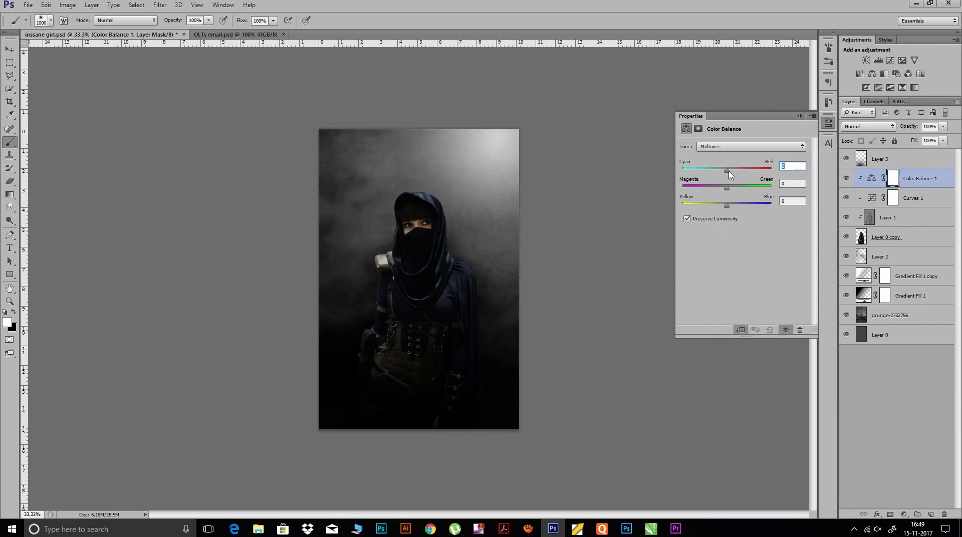
left_click_drag(743, 172, 743, 170)
left_click_drag(726, 188, 741, 190)
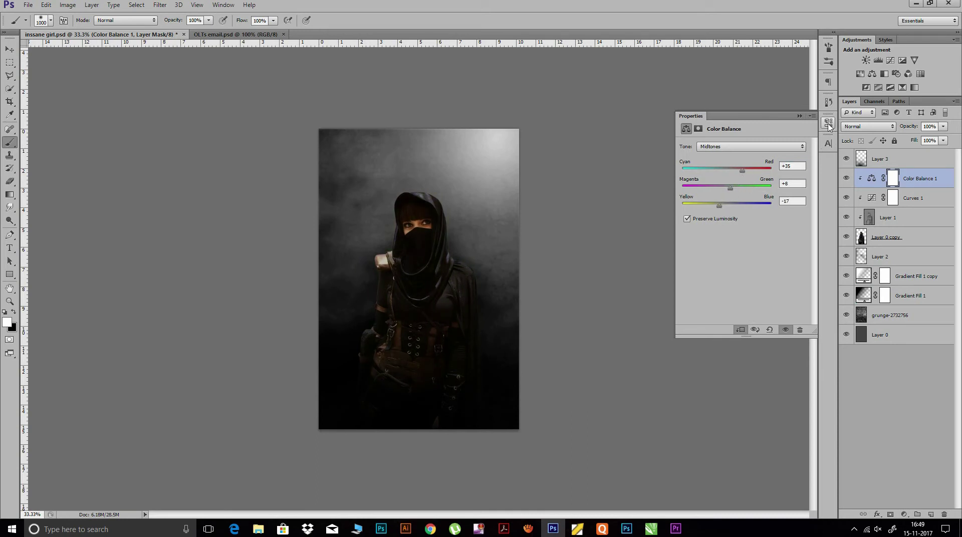
left_click(829, 121)
left_click(905, 514)
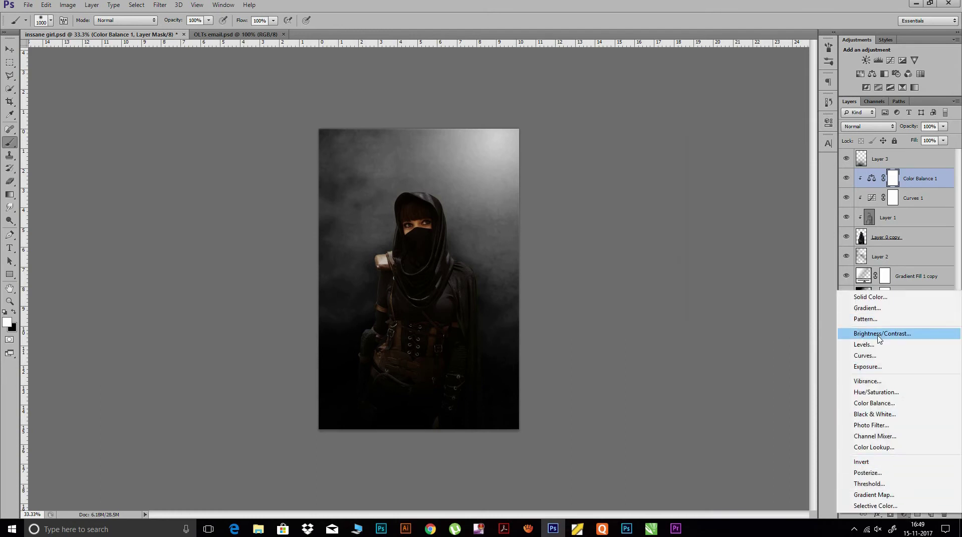
Add a Brightness/Contrast layer set to brightness 6 and contrast 39
left_click(882, 333)
mouse_move(745, 176)
left_mouse_down()
mouse_move(753, 176)
mouse_move(739, 197)
mouse_move(769, 196)
mouse_move(743, 176)
mouse_move(763, 178)
left_mouse_up()
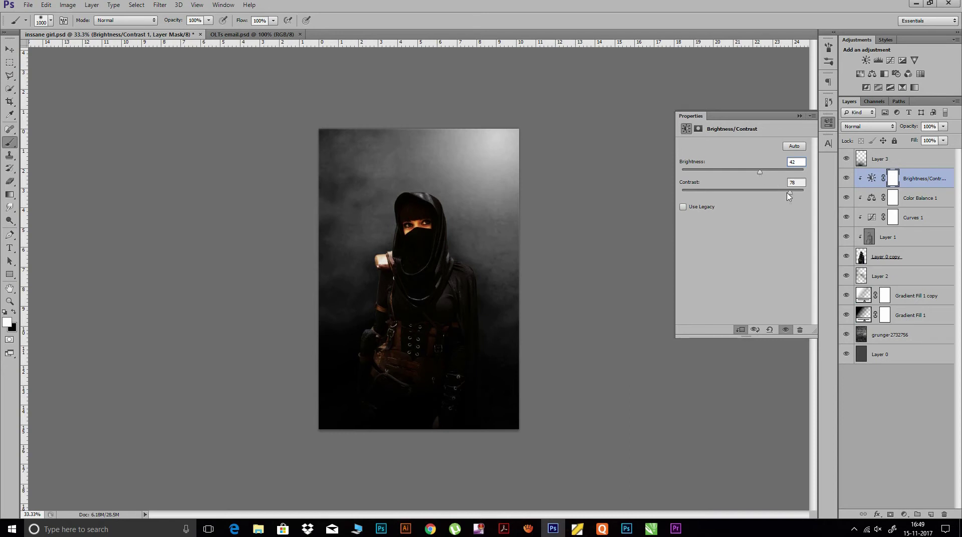
left_click_drag(759, 175, 742, 174)
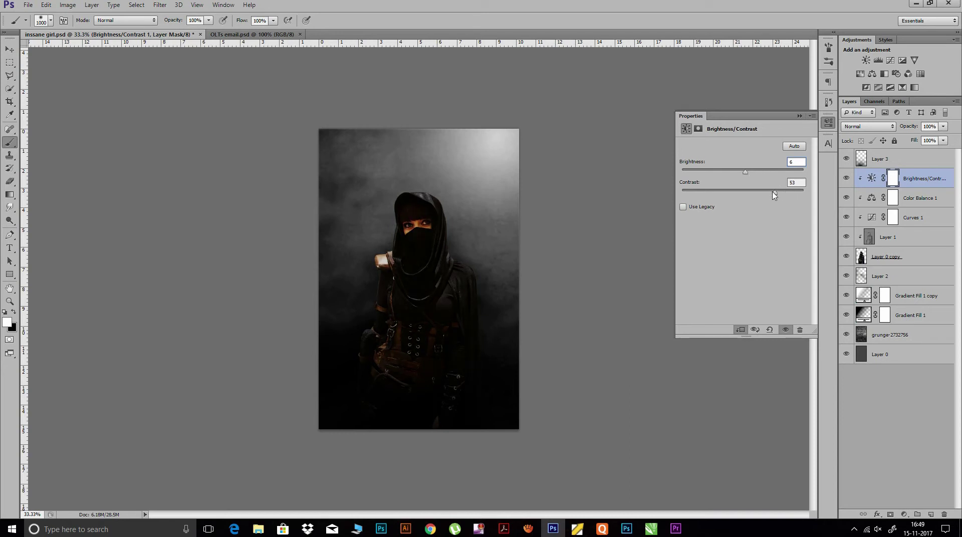
left_click_drag(741, 195, 752, 197)
left_click(828, 124)
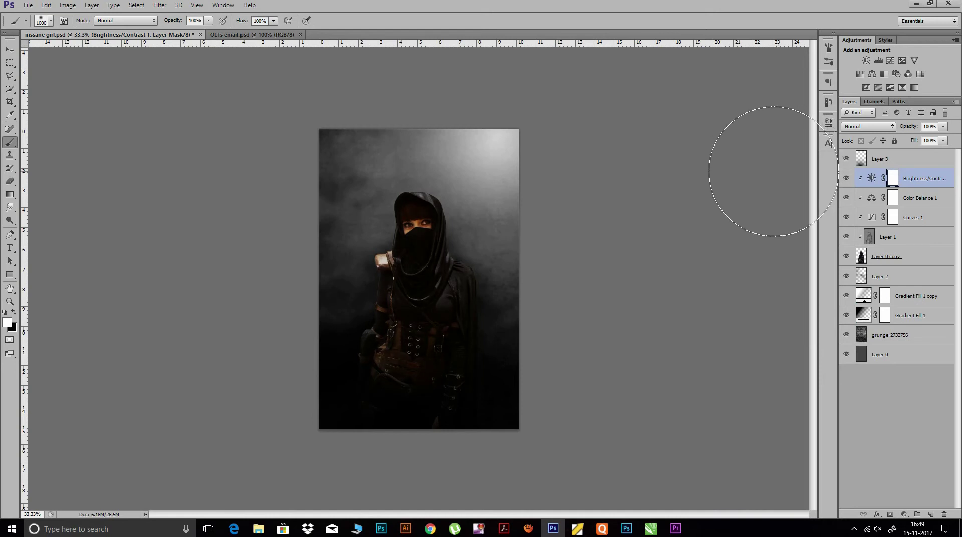
Select Layer 1 and Layer 0 copy together and tilt them slightly with Free Transform
left_click(890, 239)
left_click(886, 256, "shift")
key("ctrl+t")
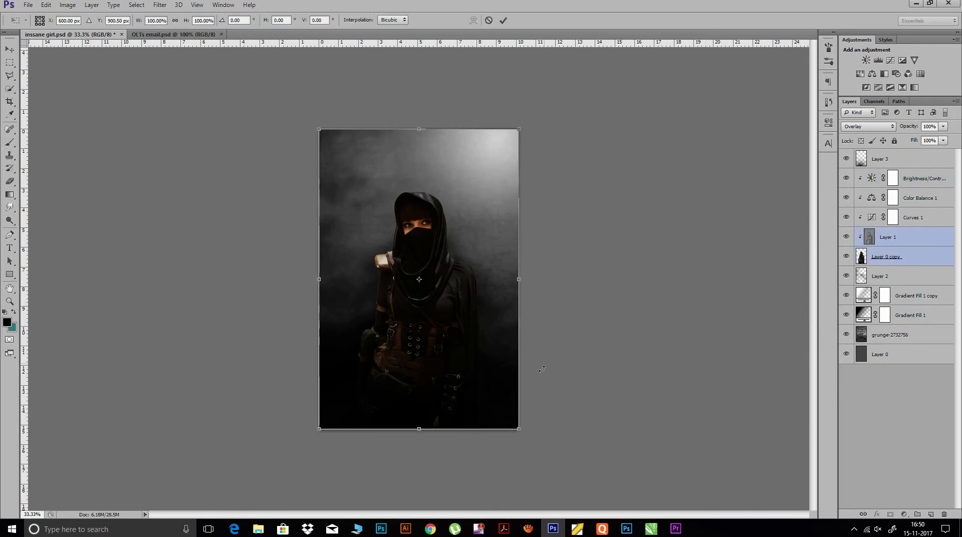
left_click_drag(525, 438, 526, 436)
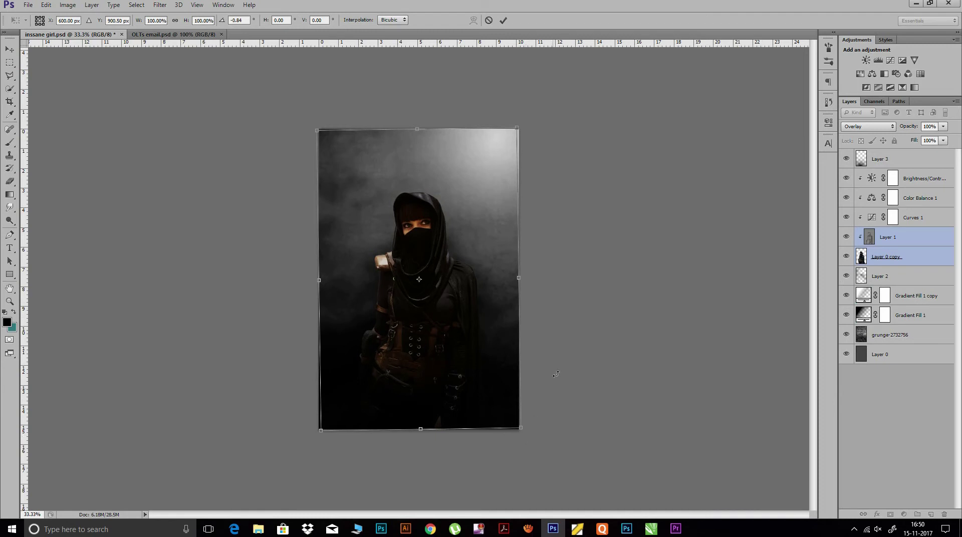
Commit the woman's slight counter-clockwise tilt
left_click(505, 20)
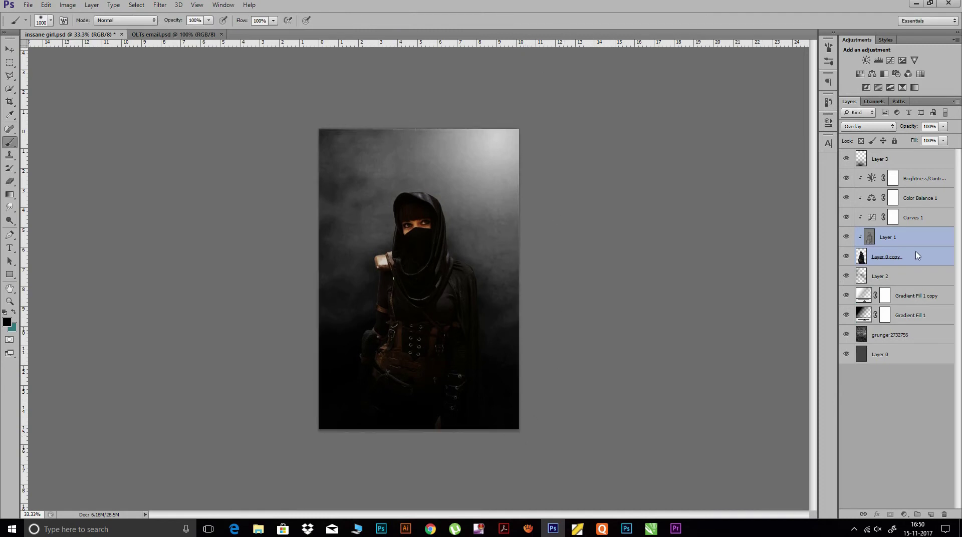
left_click(895, 161)
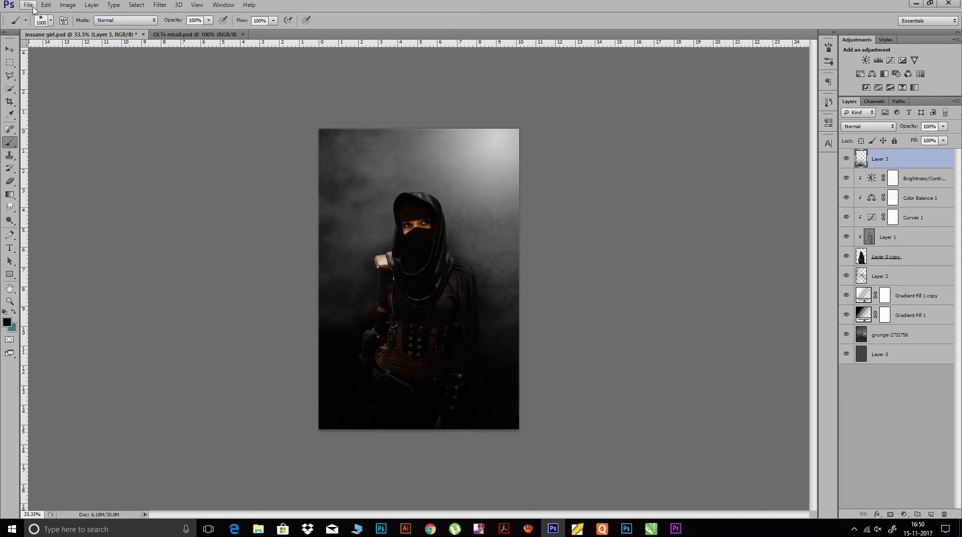
left_click(902, 260)
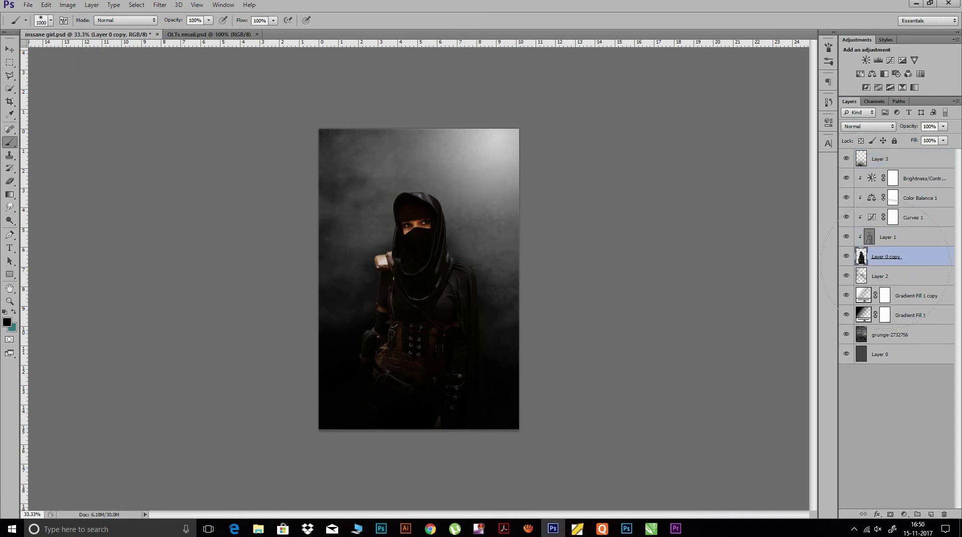
Select Layer 2 so a placed image lands above it, and choose File > Place
left_click(892, 276)
left_click(28, 5)
left_click(44, 168)
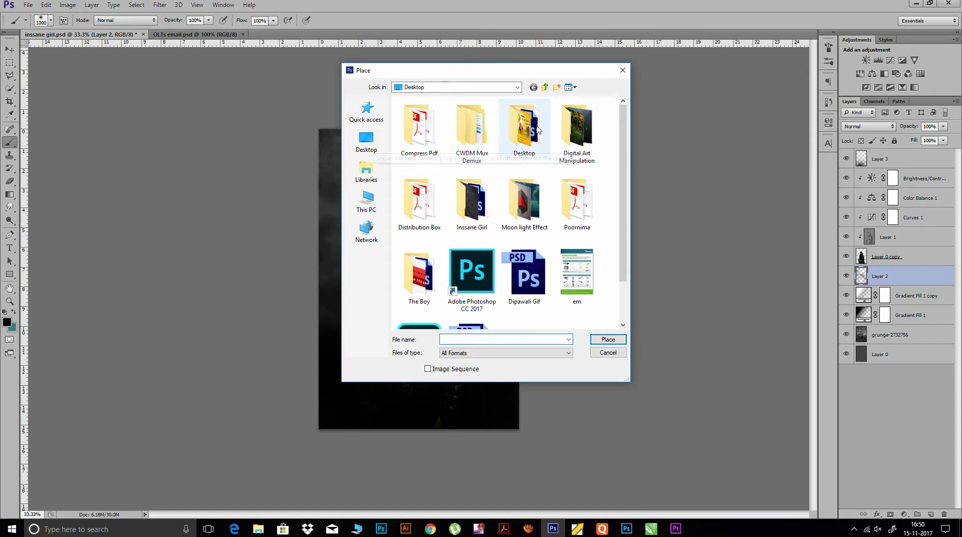
Place rock-1959410 from the Inssane Girl folder and stretch it vertically
left_click_drag(620, 142, 620, 191)
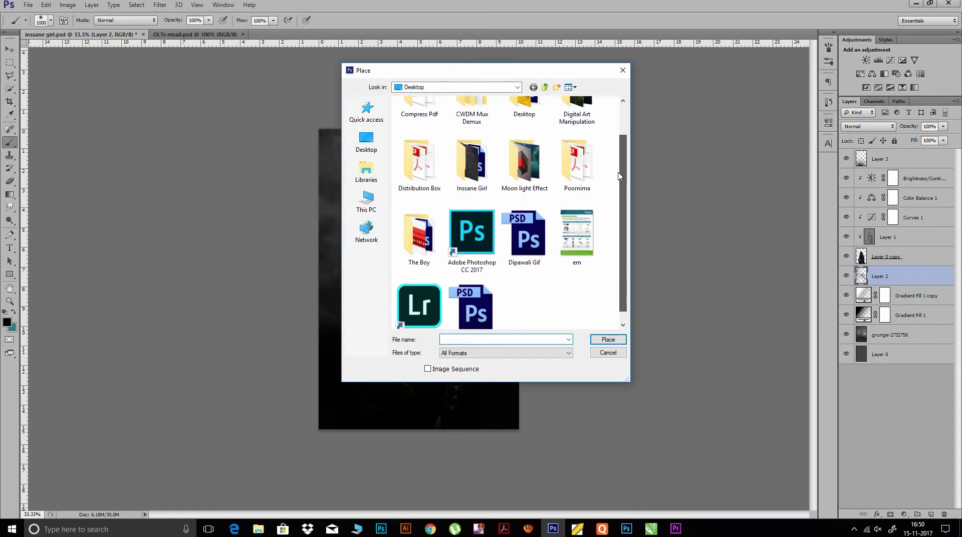
double_click(461, 150)
left_click(524, 206)
left_click(592, 341)
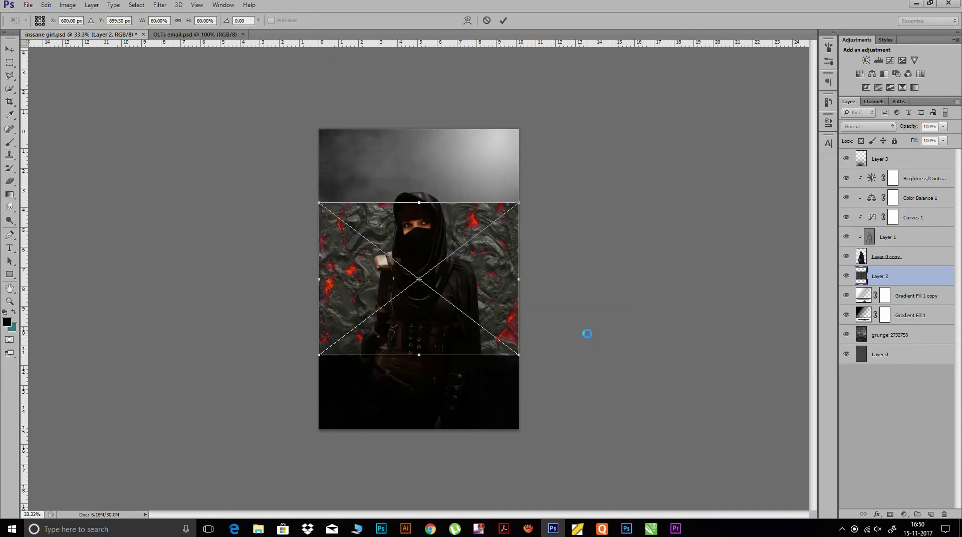
left_click_drag(417, 201, 416, 154)
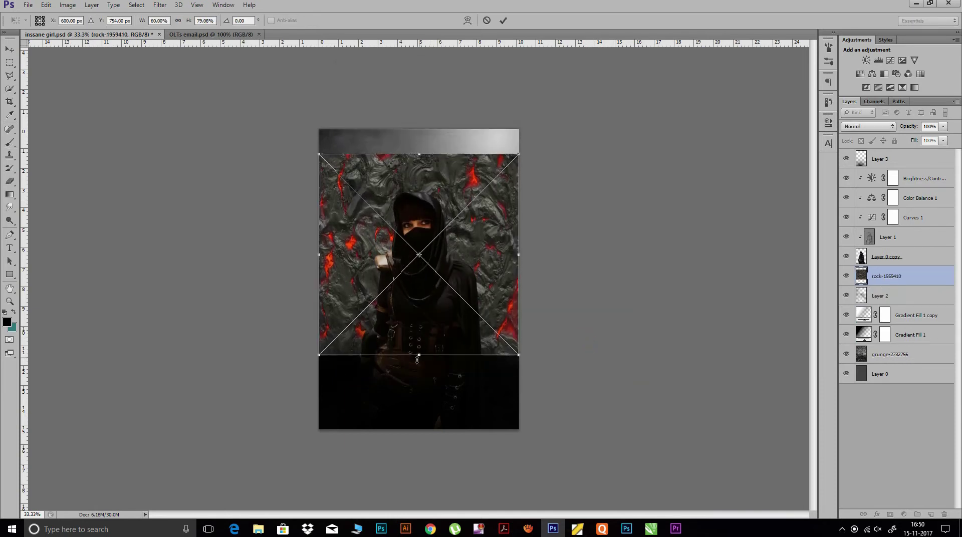
left_click_drag(420, 355, 419, 367)
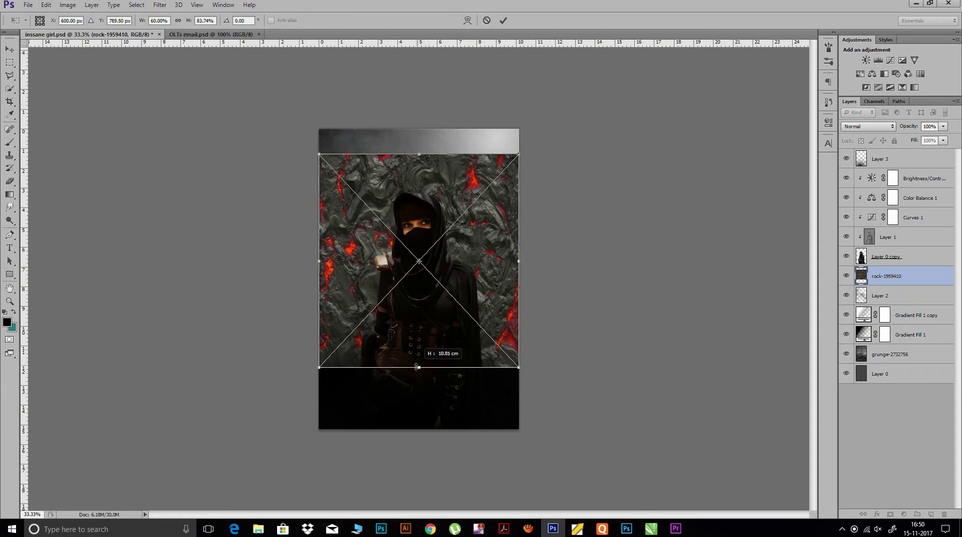
left_click(503, 21)
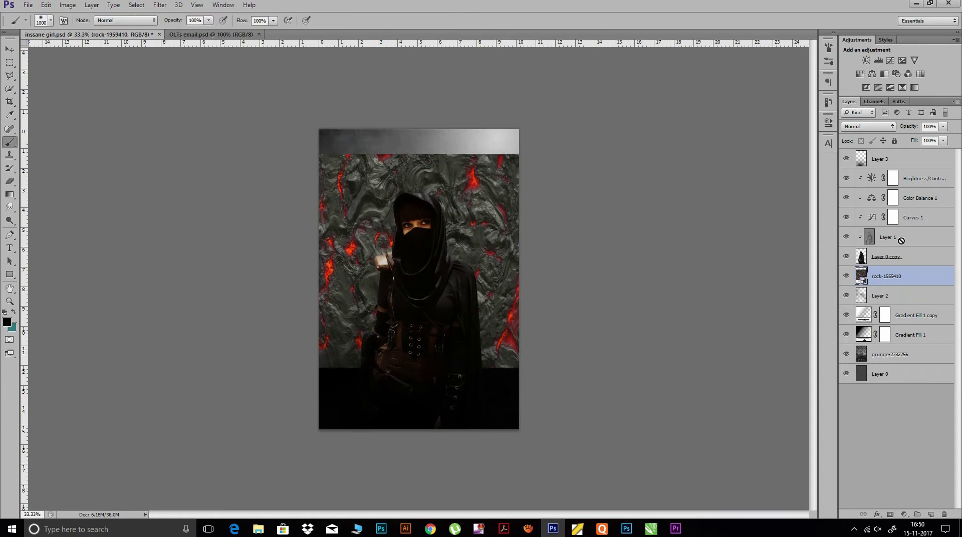
Rasterize the rock layer, toggle its clipping mask on and off, then select Layer 2
right_click(894, 277)
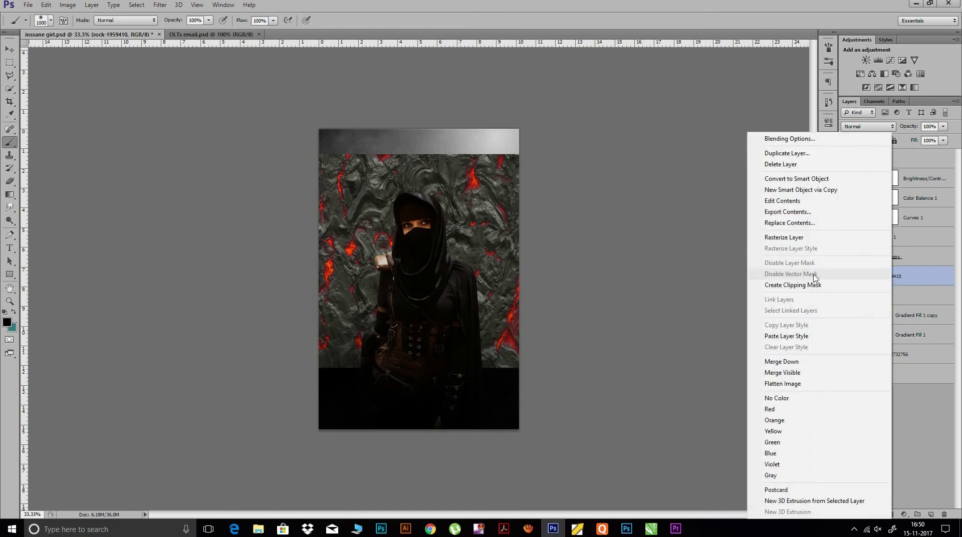
left_click(785, 238)
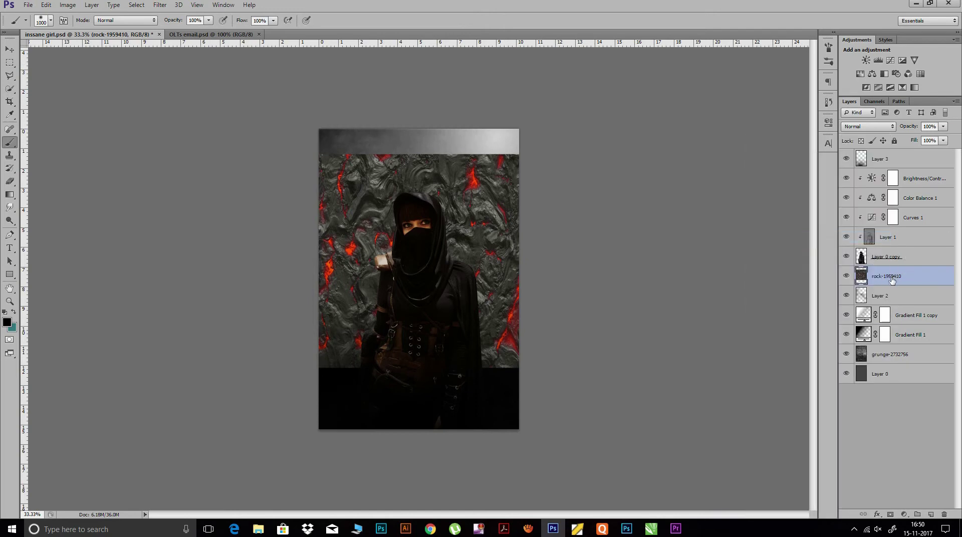
right_click(893, 281)
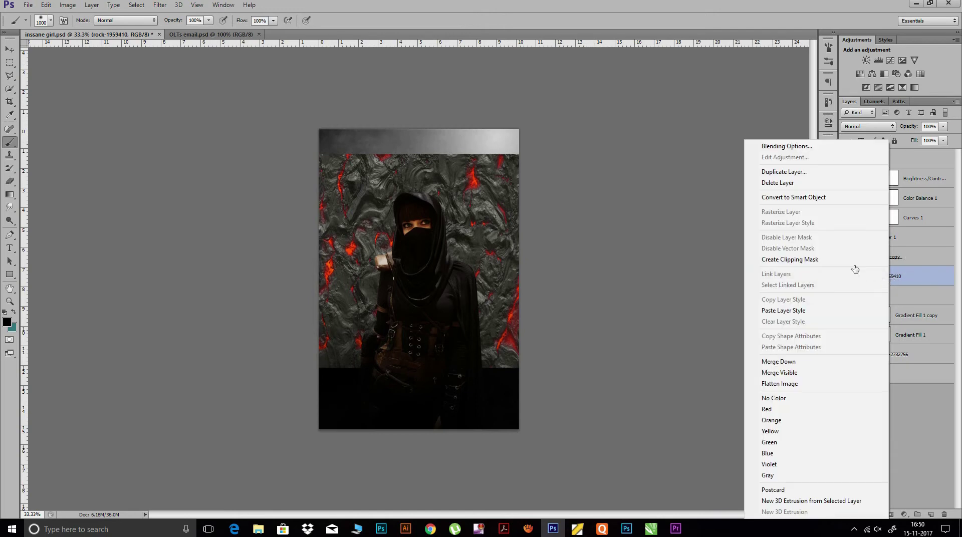
left_click(776, 260)
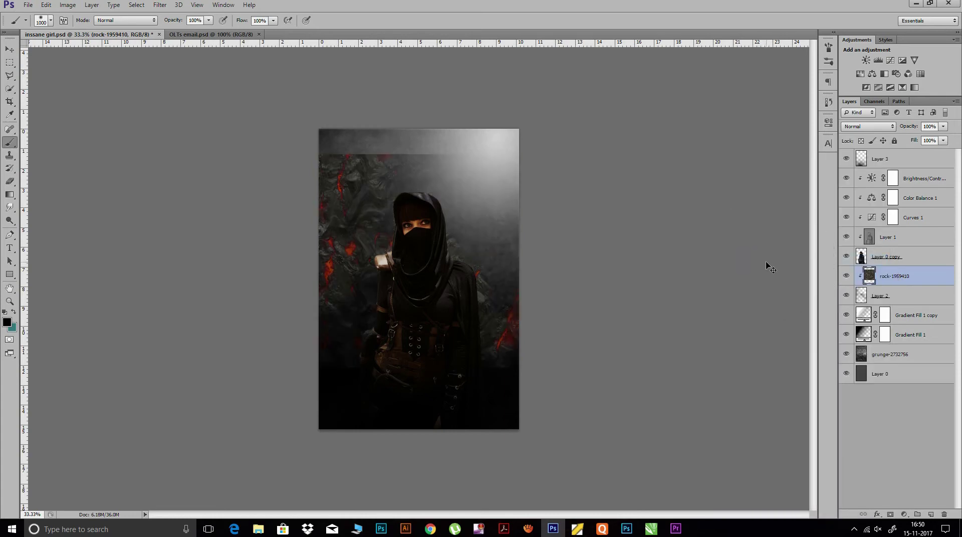
key("ctrl+alt+g")
left_click(528, 529)
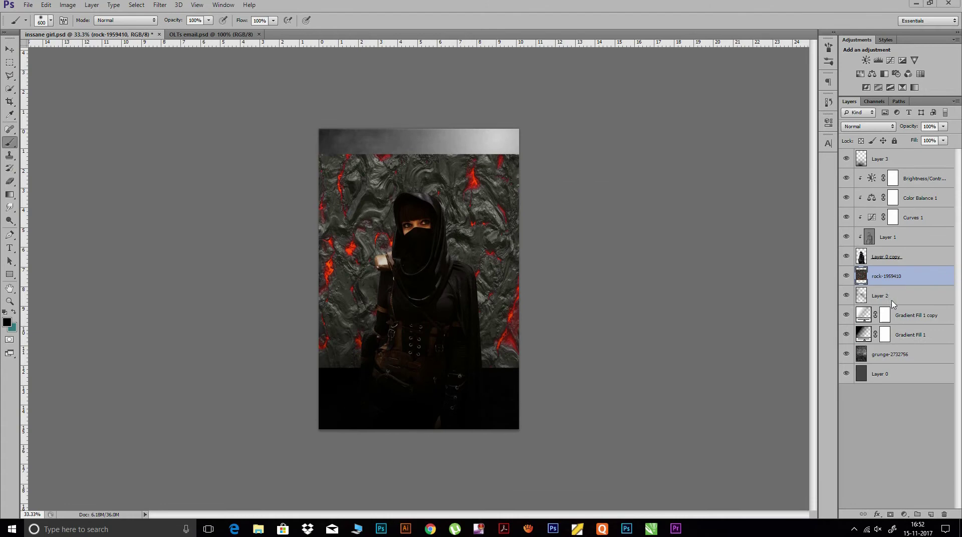
left_click(893, 300)
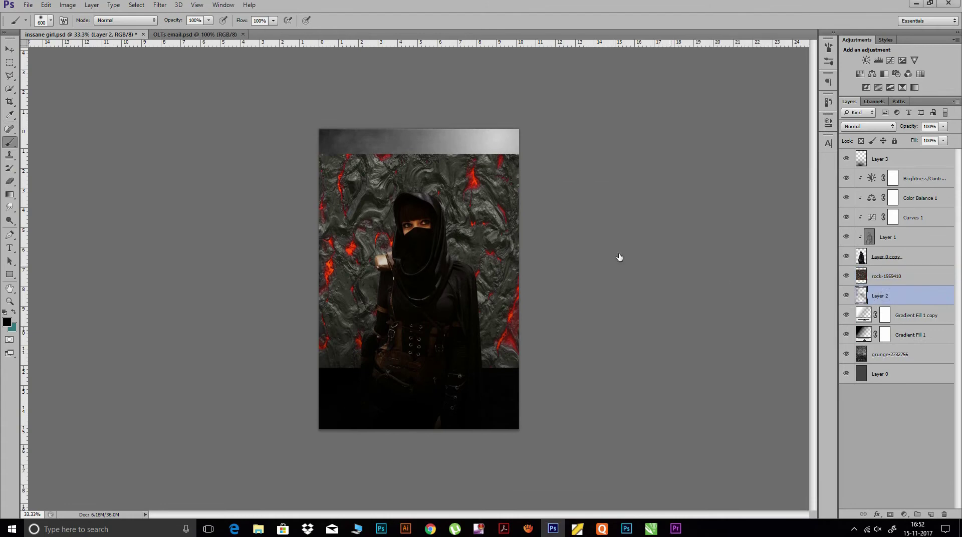
Place the branch_backdrop image and hide the lava rock texture
left_click(28, 5)
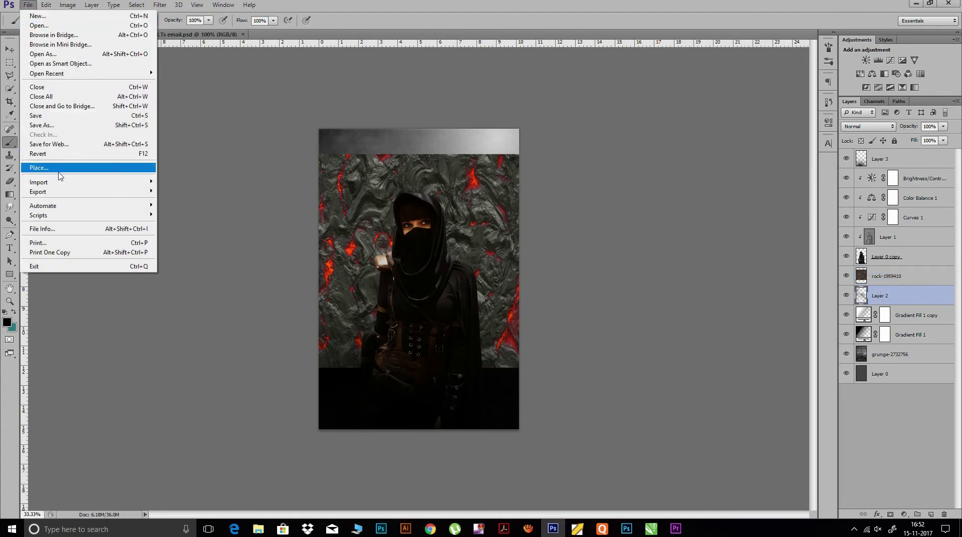
left_click(150, 173)
left_click(426, 132)
left_click(608, 339)
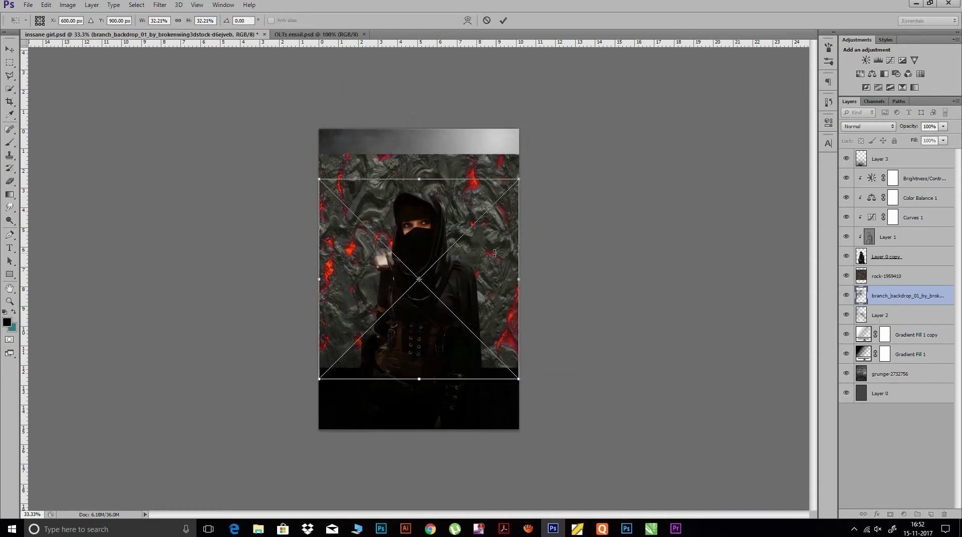
left_click(503, 20)
left_click_drag(879, 292, 879, 294)
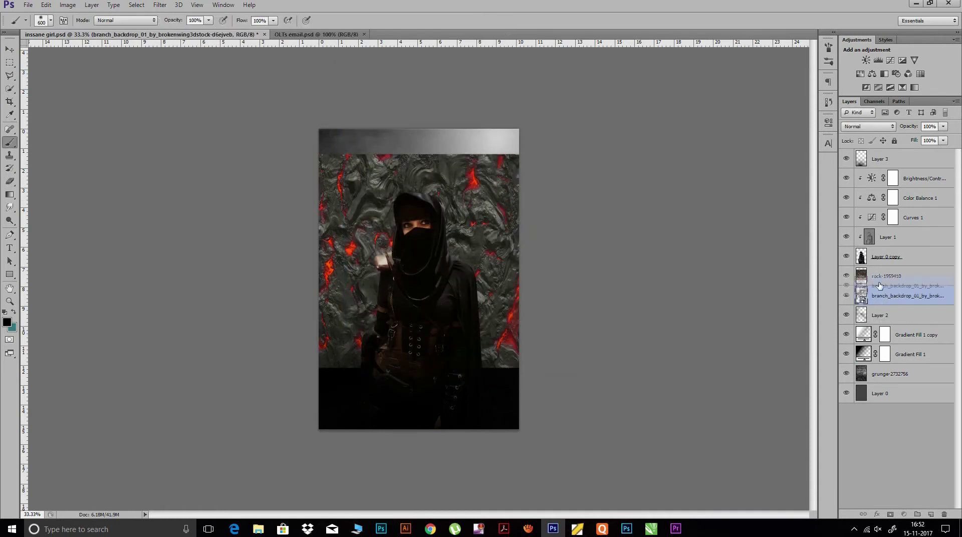
left_click(847, 275)
Scale the branch backdrop to about 43% over the upper canvas and rasterize it
key("ctrl+t")
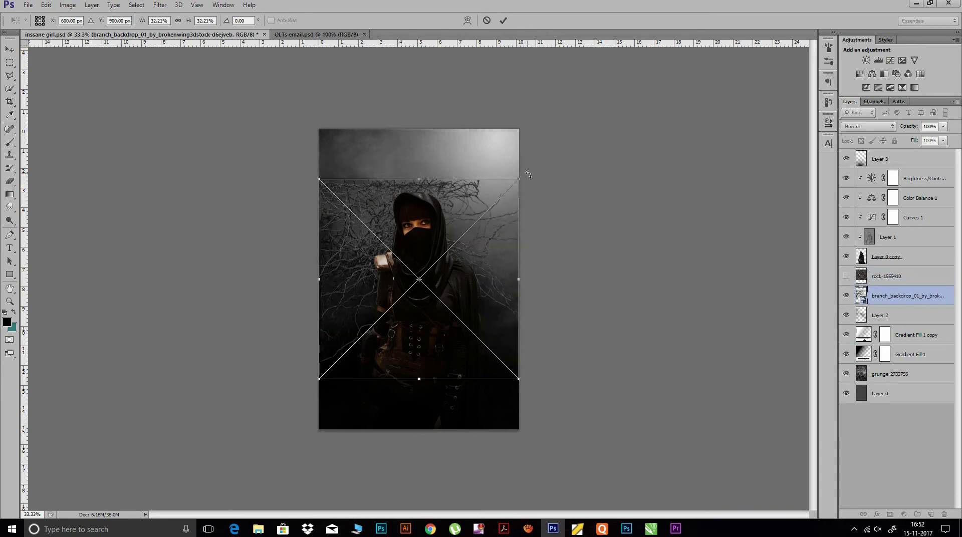
left_click_drag(399, 177, 397, 159)
left_click_drag(321, 164, 301, 143)
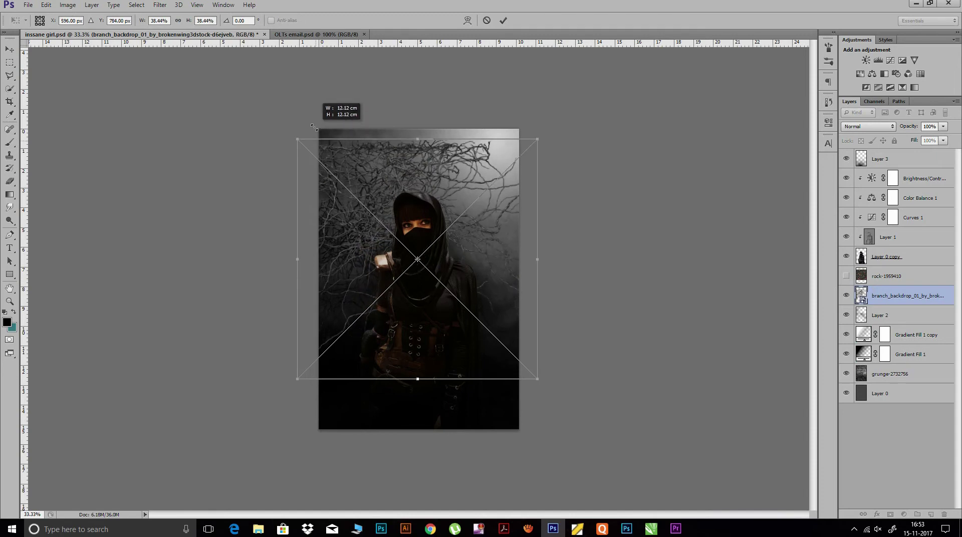
left_click_drag(373, 177, 391, 165)
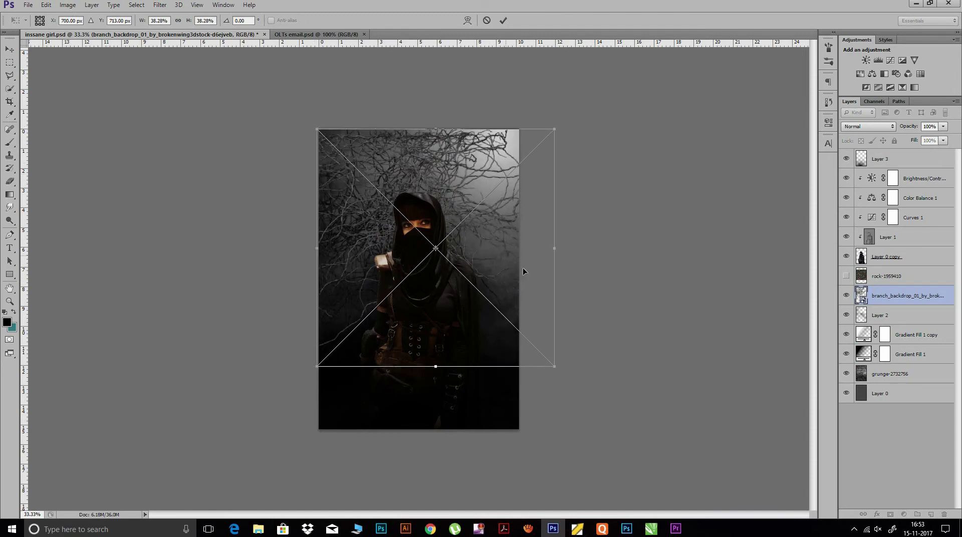
left_click_drag(555, 366, 558, 370)
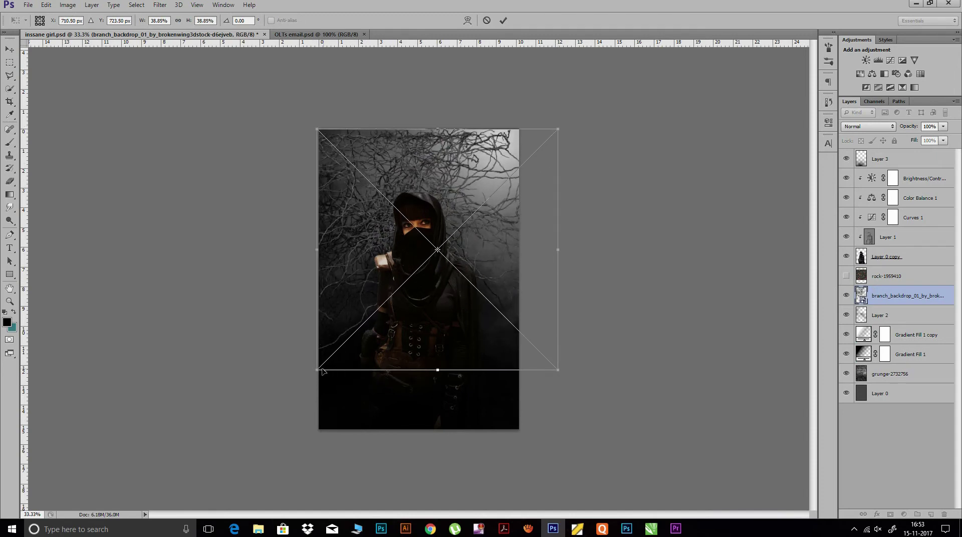
left_click_drag(325, 371, 310, 386)
left_click_drag(558, 385, 566, 393)
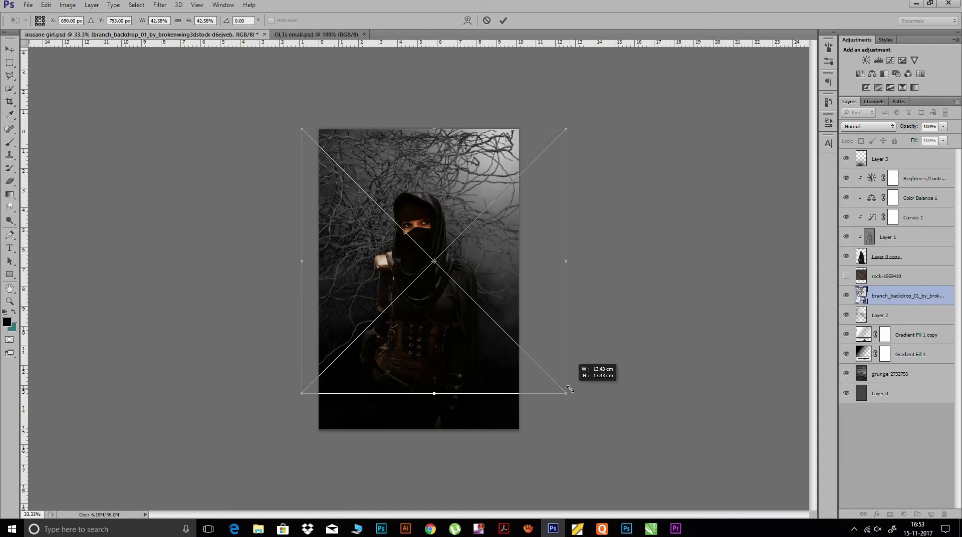
left_click(503, 20)
key("b")
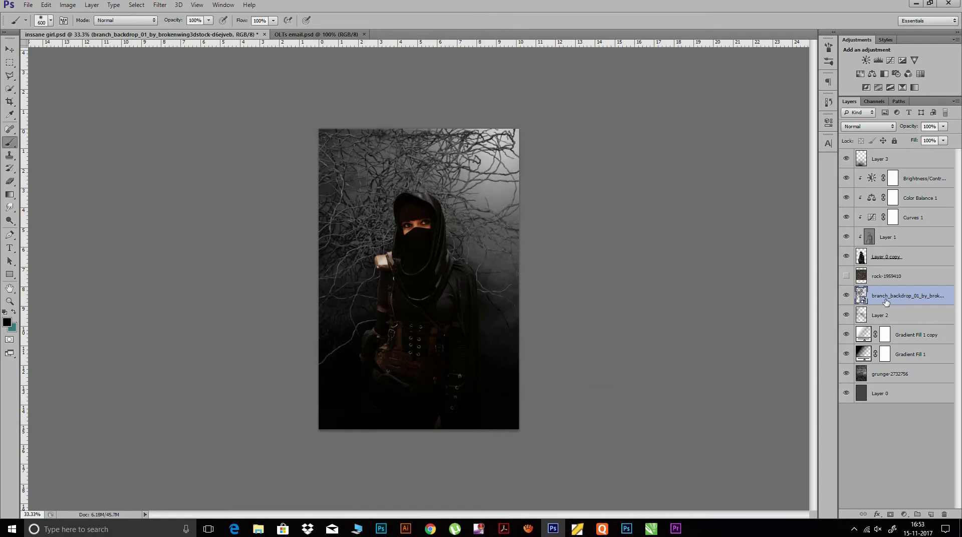
right_click(886, 301)
left_click(797, 237)
Show rock-1959410, move it up and enlarge it to about 115%
left_click(847, 276)
left_click(889, 277)
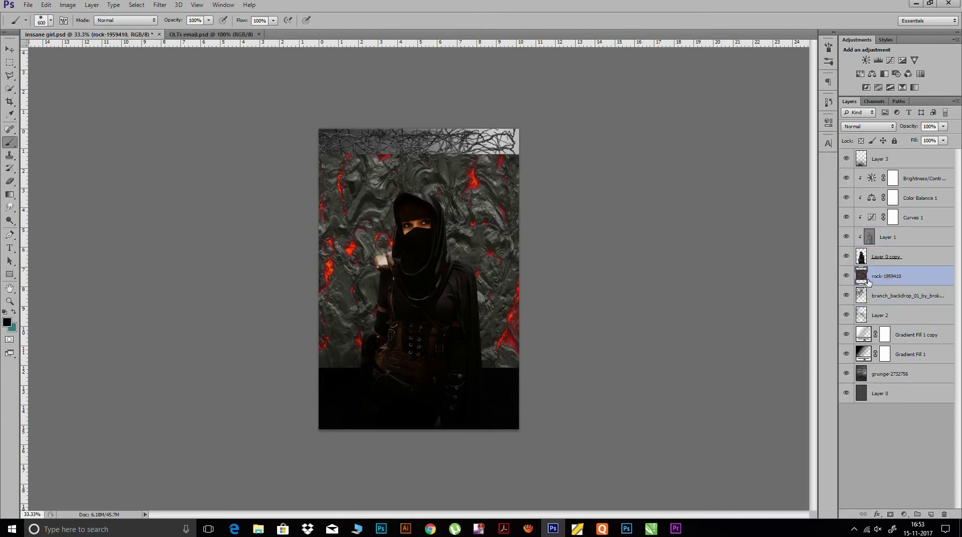
key("ctrl+t")
left_click_drag(472, 223, 469, 200)
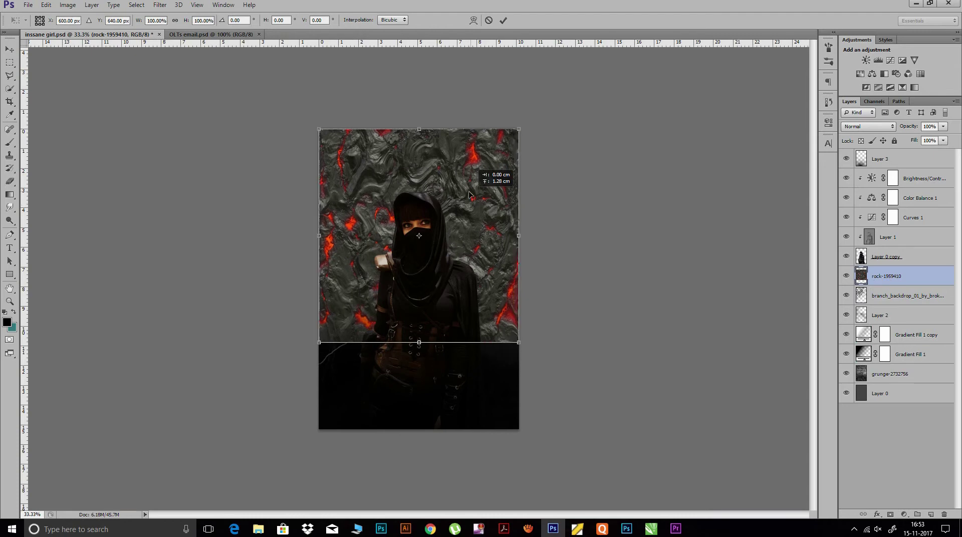
left_click_drag(319, 342, 294, 370)
left_click_drag(519, 370, 531, 377)
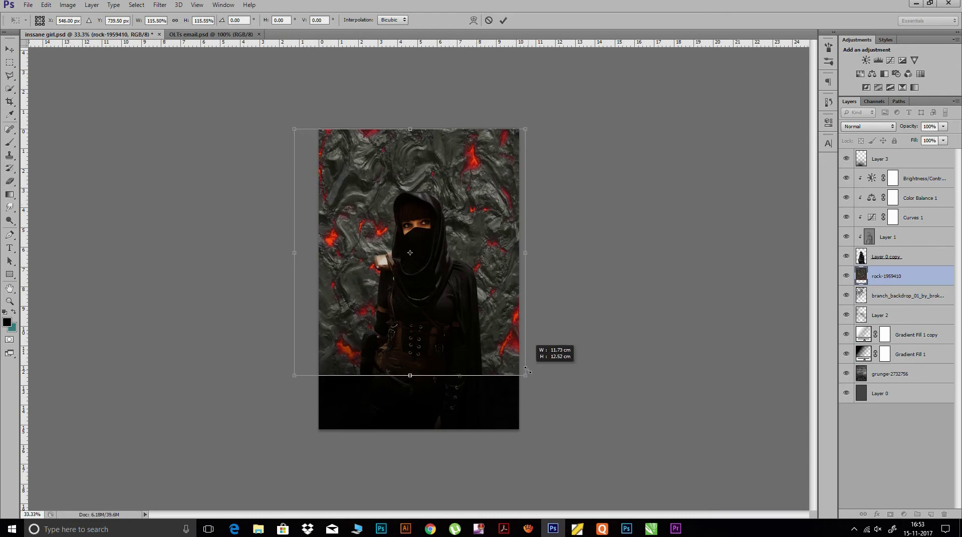
left_click(503, 20)
Clip the rock texture to the branch backdrop and lower its opacity to 92%
key("b")
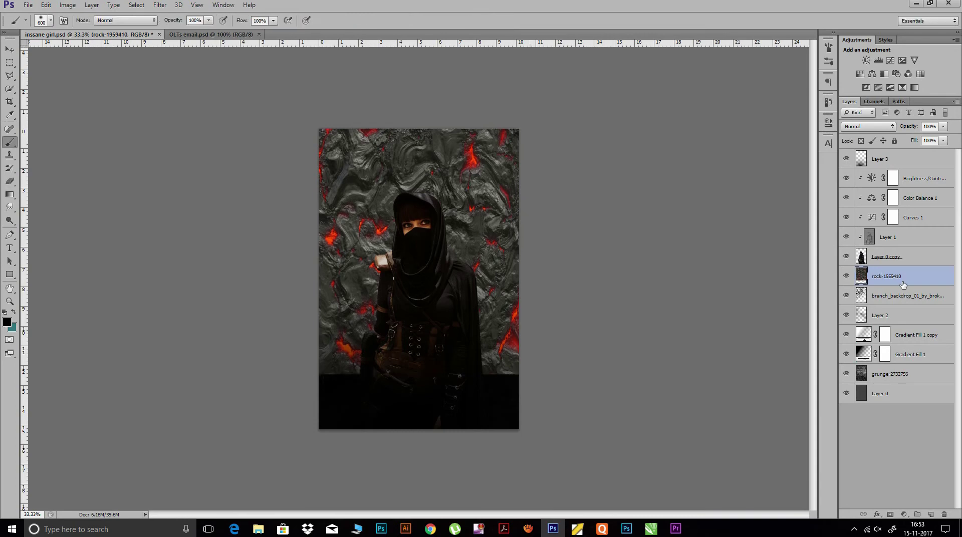
right_click(892, 279)
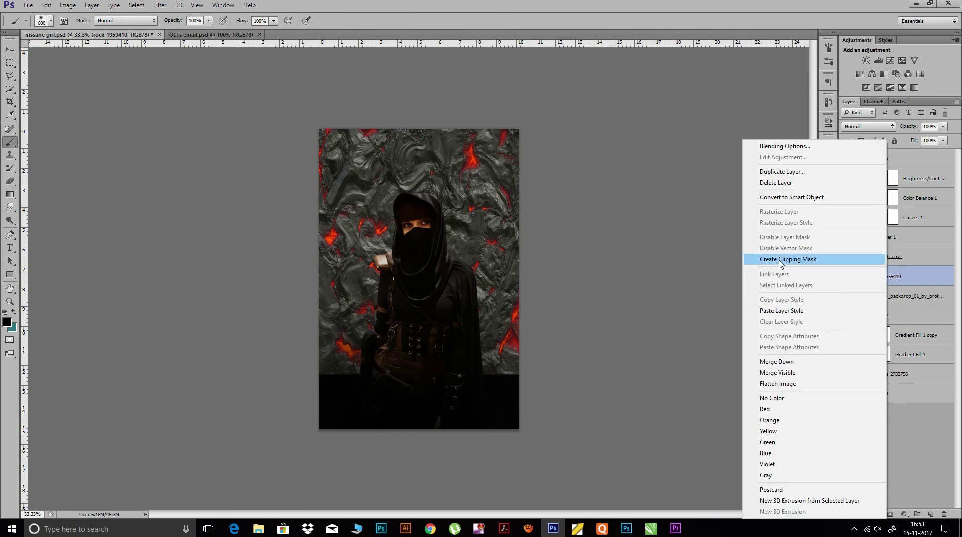
left_click(780, 260)
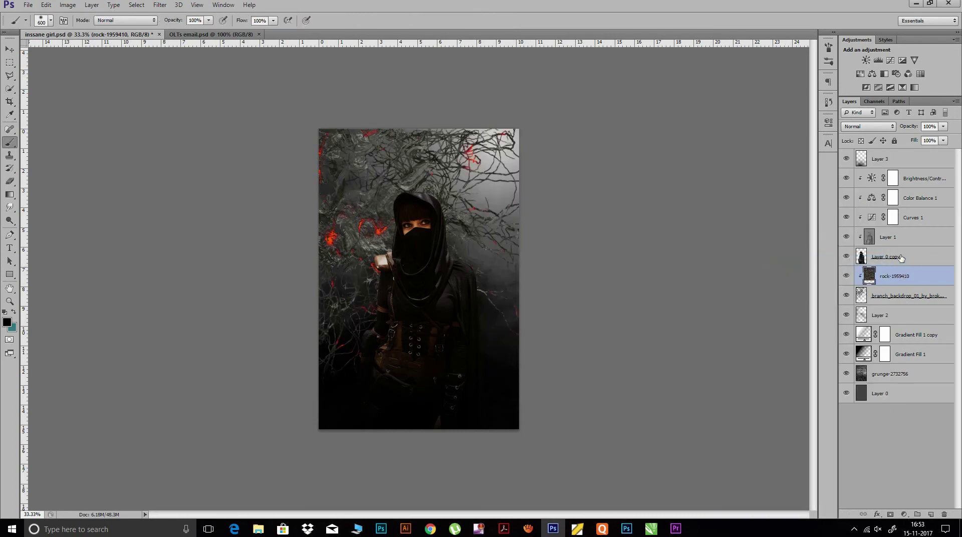
left_click_drag(909, 130, 902, 129)
Move Layer 2 and both Gradient Fill layers above the rock texture
left_click(846, 317)
left_click(847, 317)
left_click(896, 314)
double_click(896, 314)
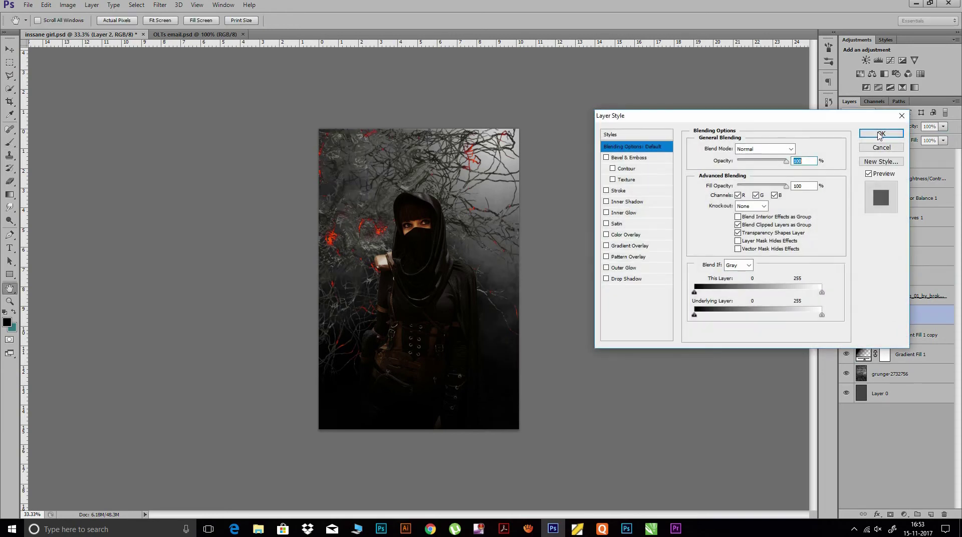
left_click(880, 134)
left_click_drag(894, 320, 882, 267)
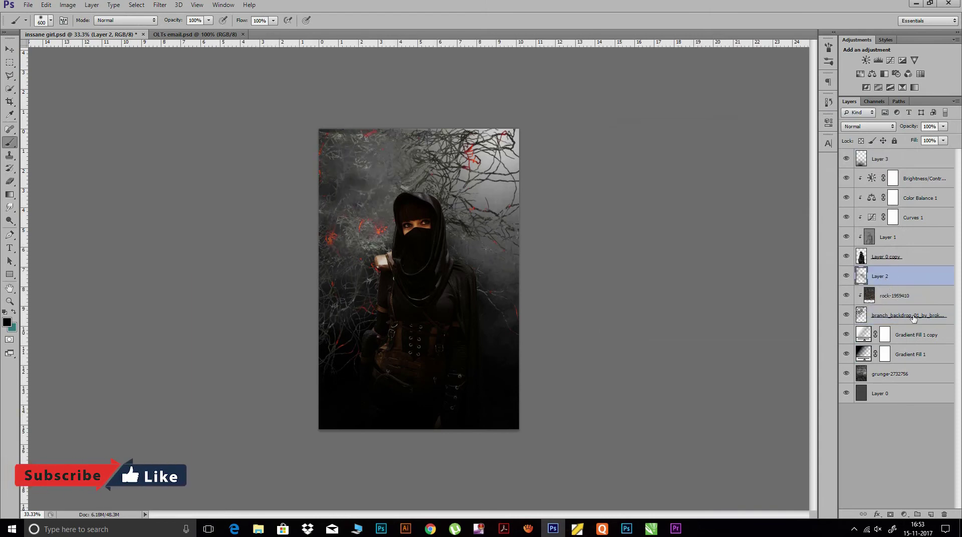
left_click(911, 339)
left_click(910, 355, "shift")
mouse_move(910, 354)
left_mouse_down()
mouse_move(898, 278)
mouse_move(918, 295)
left_mouse_up()
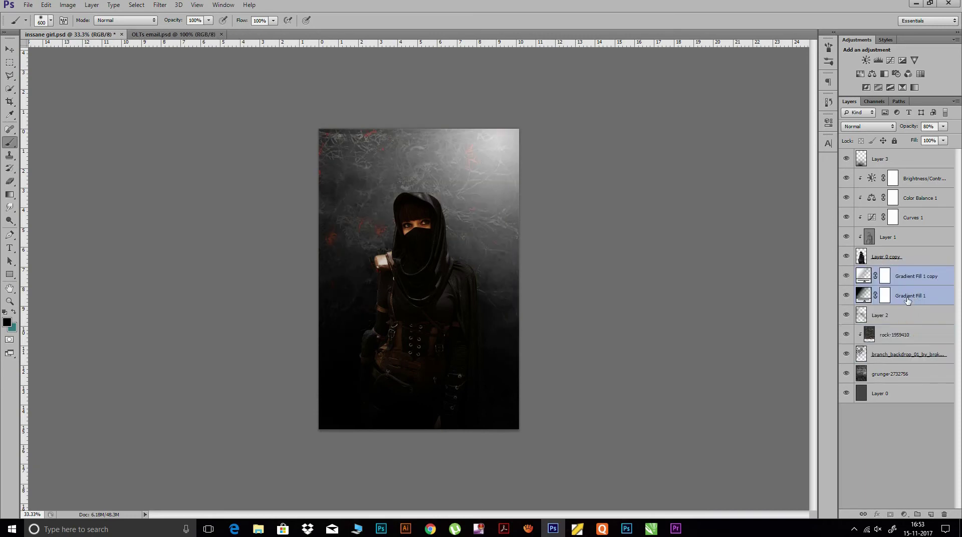
left_click(897, 316)
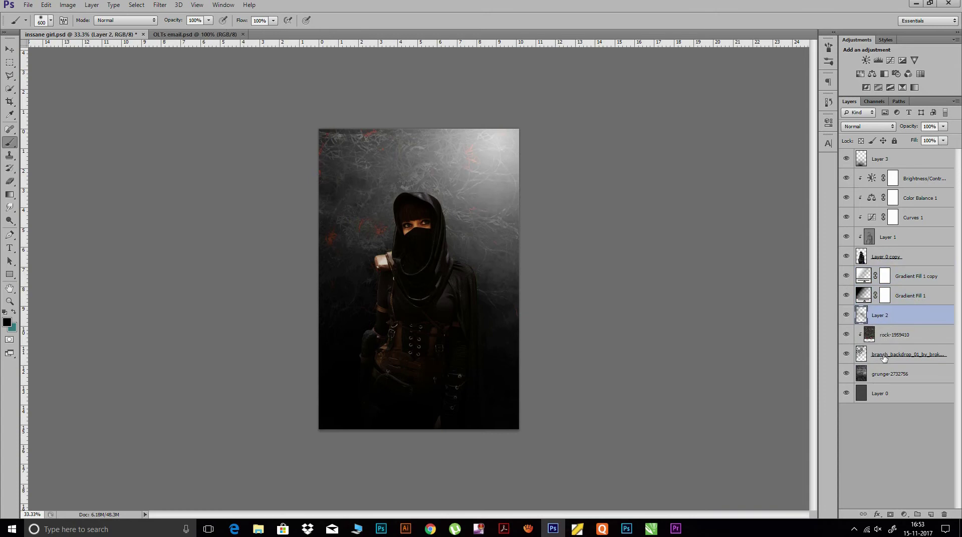
Shift the branch backdrop and rock texture up together and enlarge them to about 101%
double_click(881, 355)
key("Return")
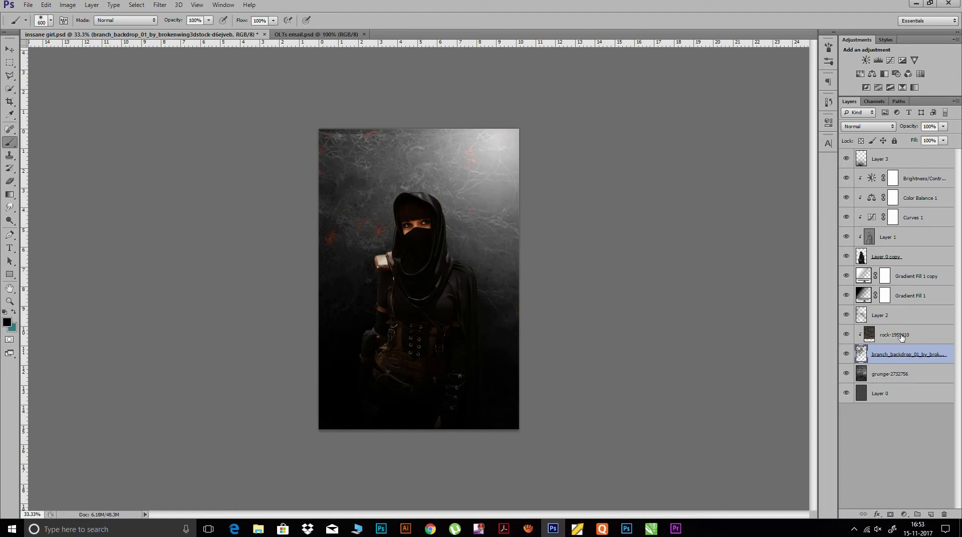
left_click(901, 337, "shift")
key("ctrl+t")
left_click_drag(438, 201, 438, 198)
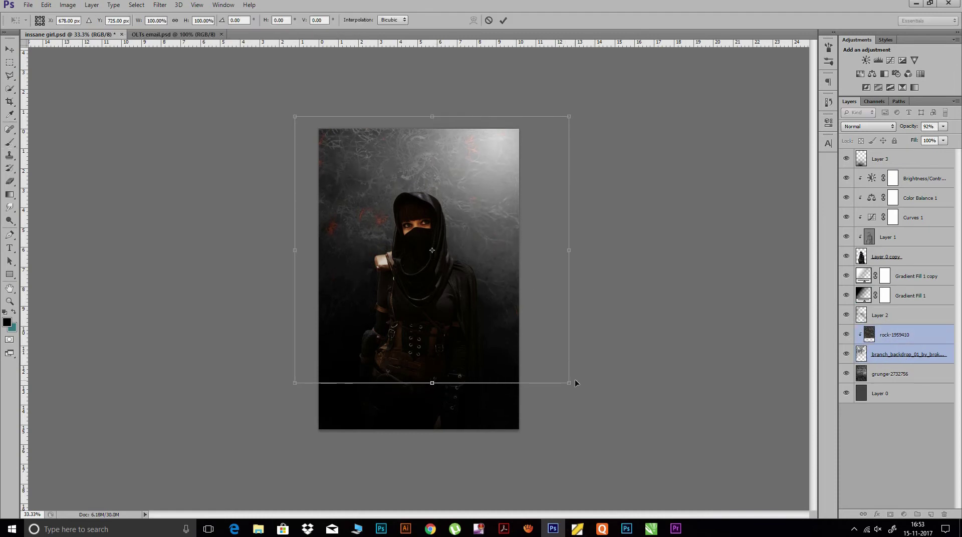
left_click_drag(569, 384, 572, 387)
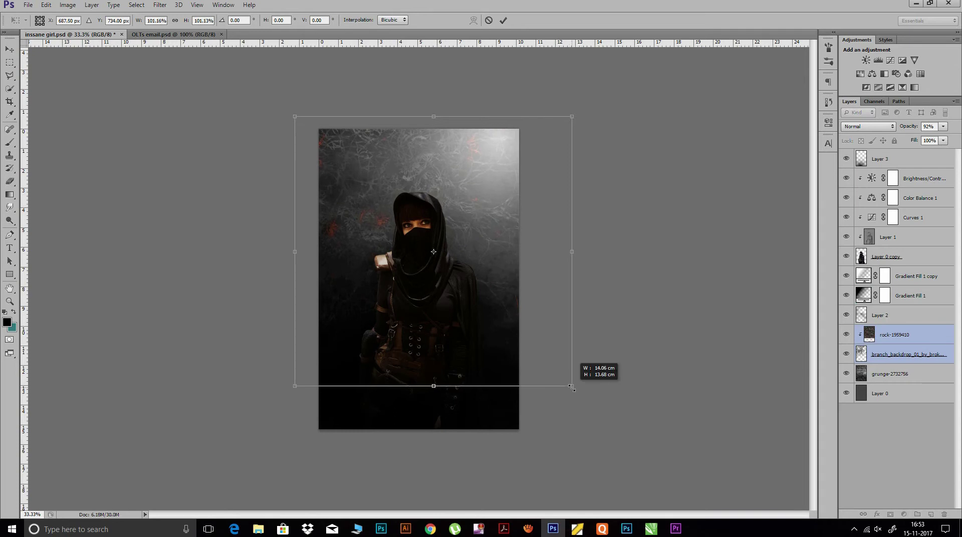
left_click(503, 20)
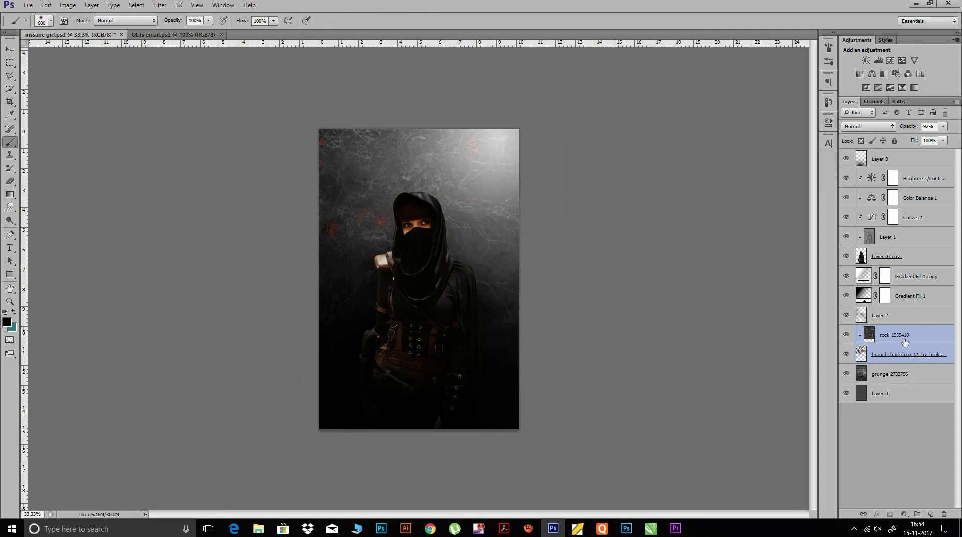
left_click(923, 341)
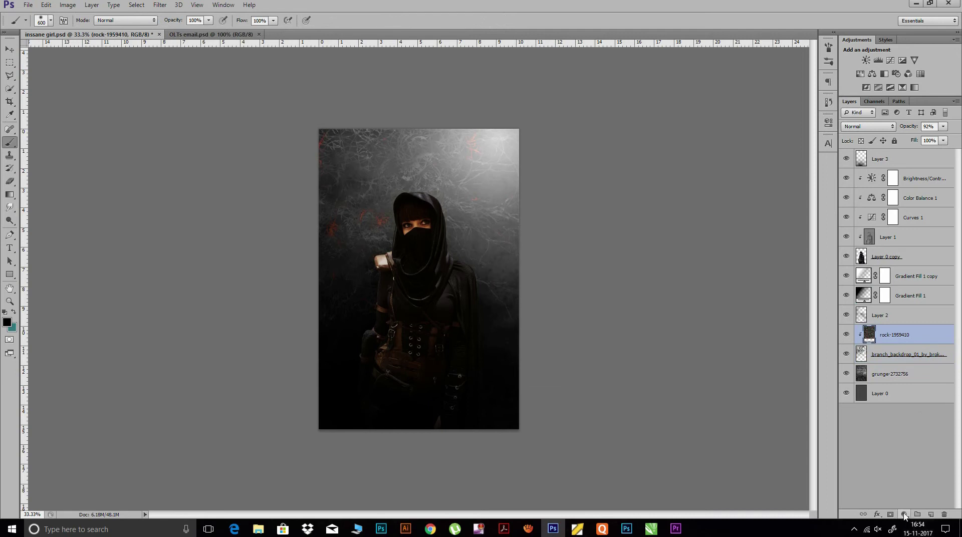
Clip a Color Balance (+46 red, +17 blue) to rock-1959410 and add a Levels layer above
left_click(904, 514)
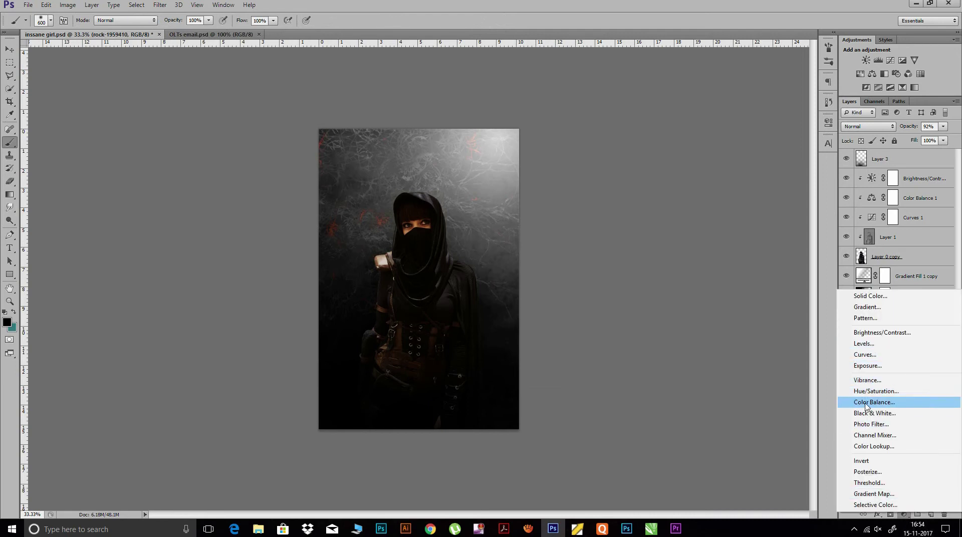
left_click(874, 402)
left_click(740, 329)
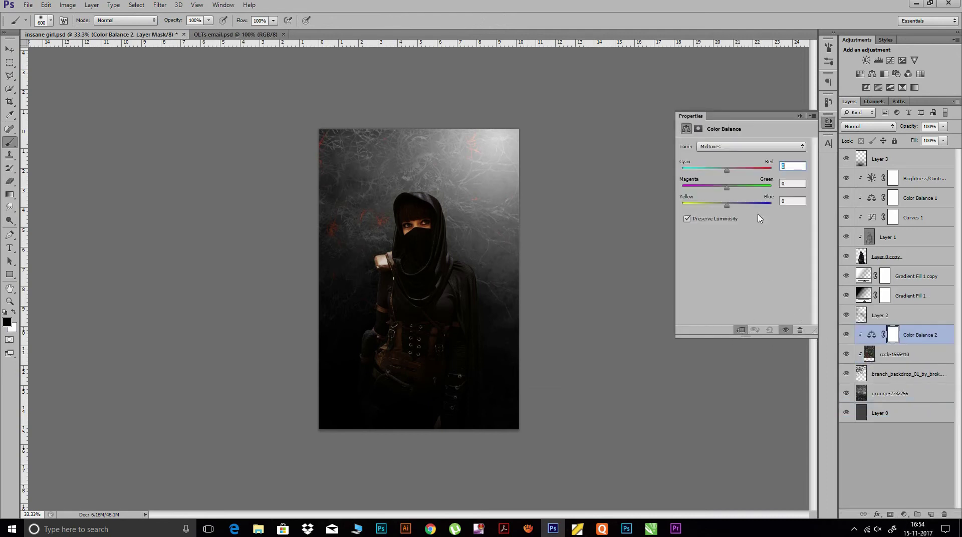
left_click_drag(730, 173, 744, 173)
mouse_move(726, 206)
left_mouse_down()
mouse_move(735, 207)
mouse_move(728, 213)
mouse_move(726, 190)
mouse_move(760, 173)
left_mouse_up()
left_click(828, 124)
left_click(905, 515)
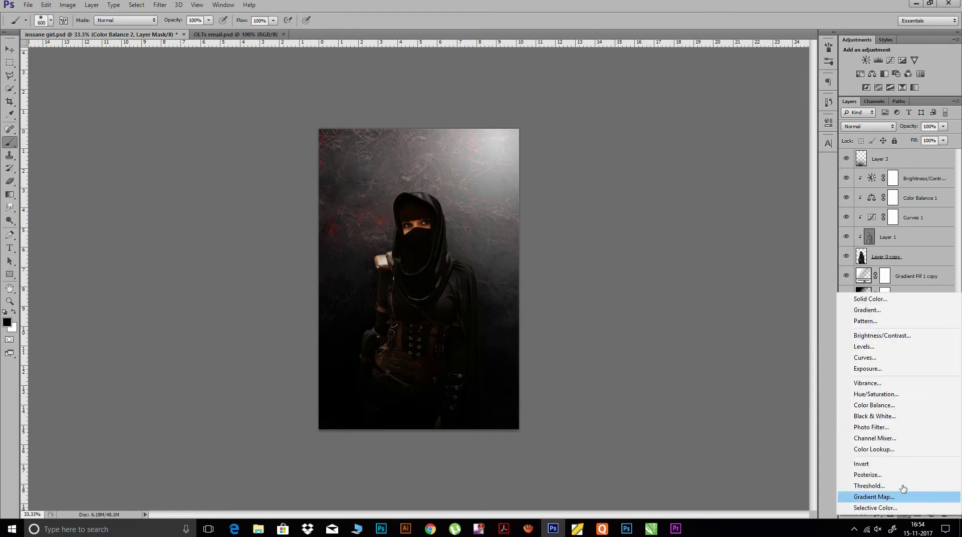
left_click(873, 347)
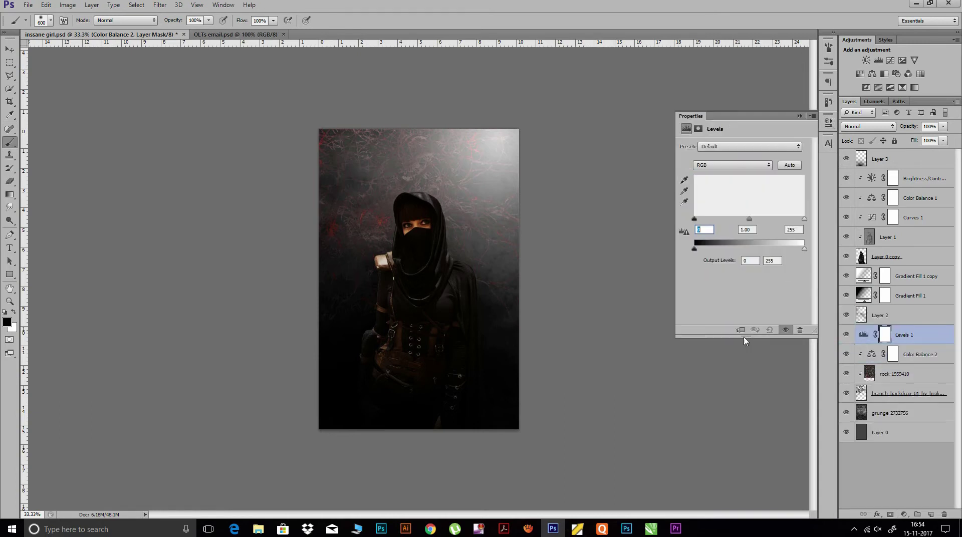
Set the clipped Levels input values to 26, 1.22 and 255
key("F1")
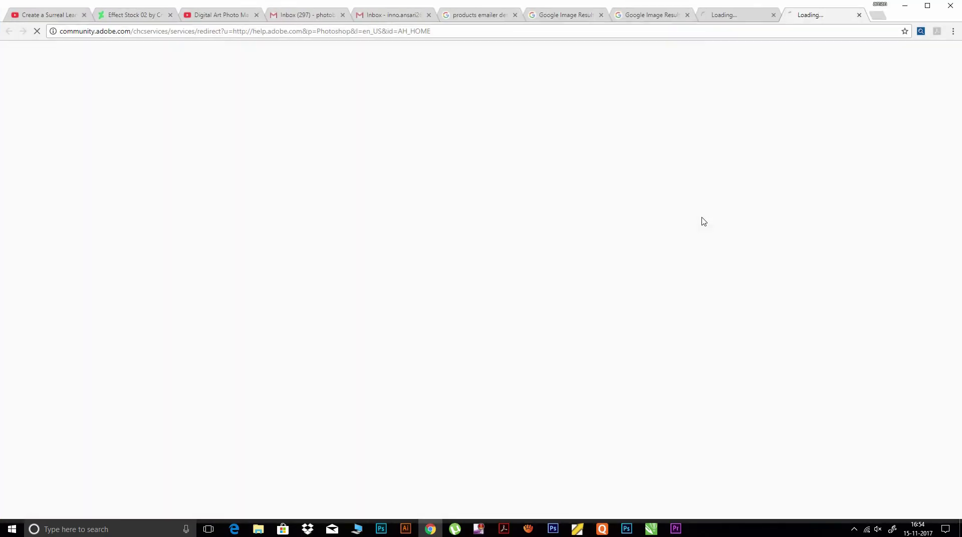
key("alt+Tab")
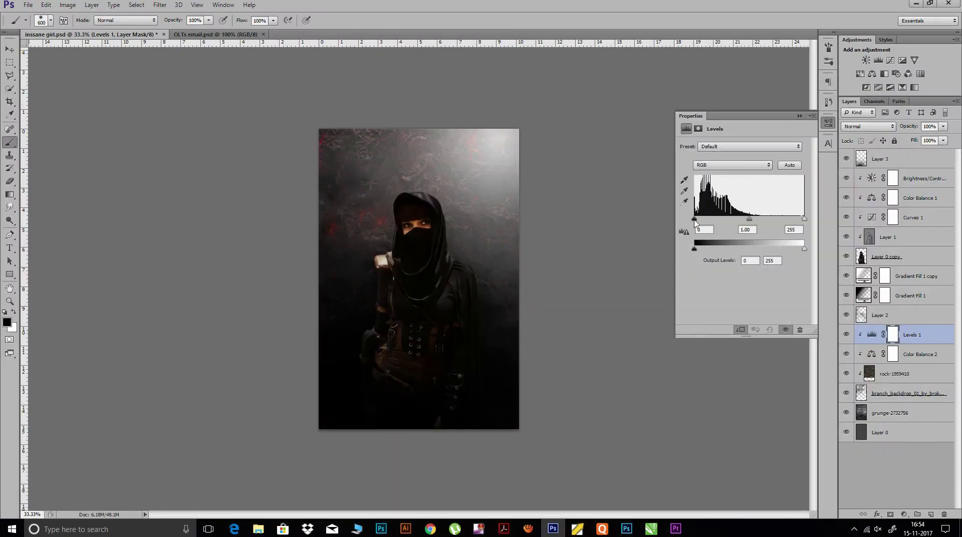
left_click_drag(694, 219, 716, 219)
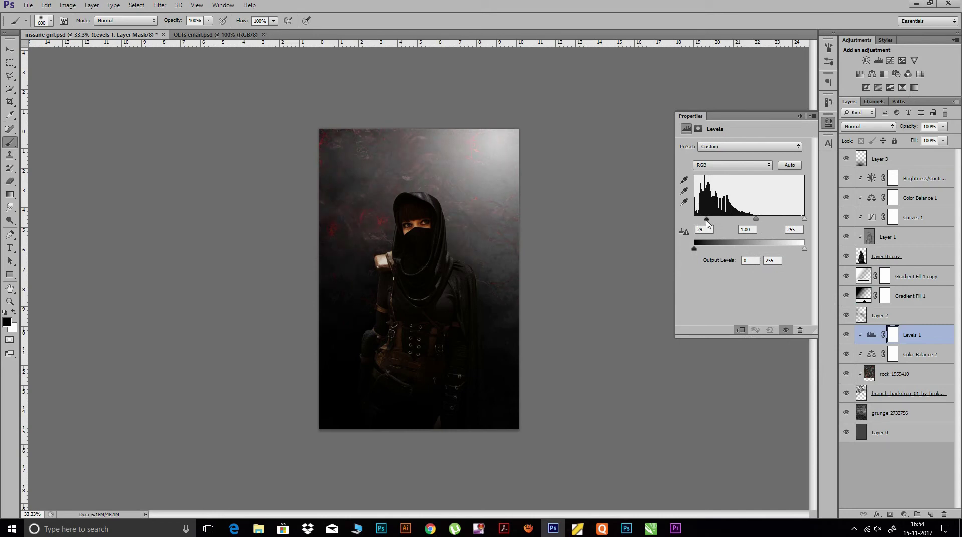
left_click_drag(752, 222, 746, 222)
left_click_drag(749, 221, 748, 221)
left_click(830, 122)
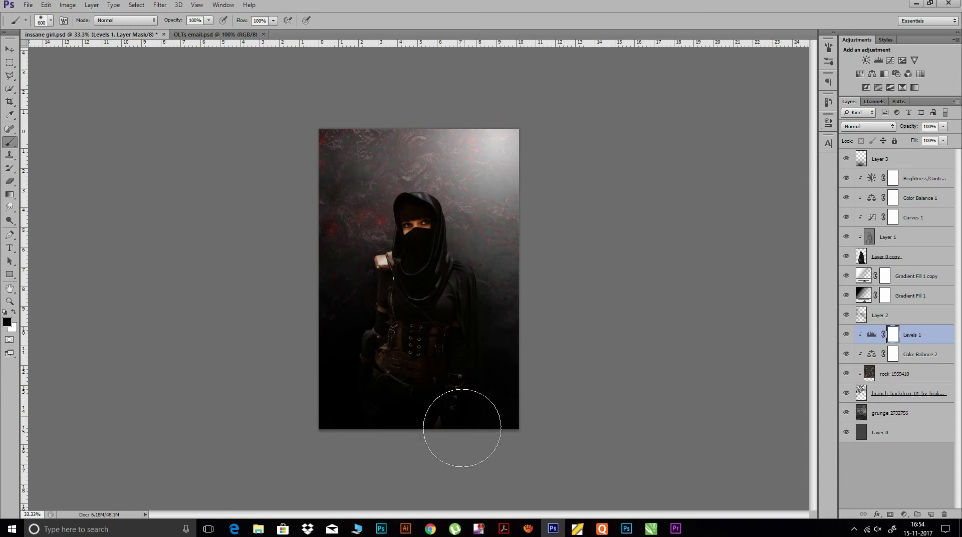
Select the Layer 0 copy woman layer together with Layer 1
left_click(529, 528)
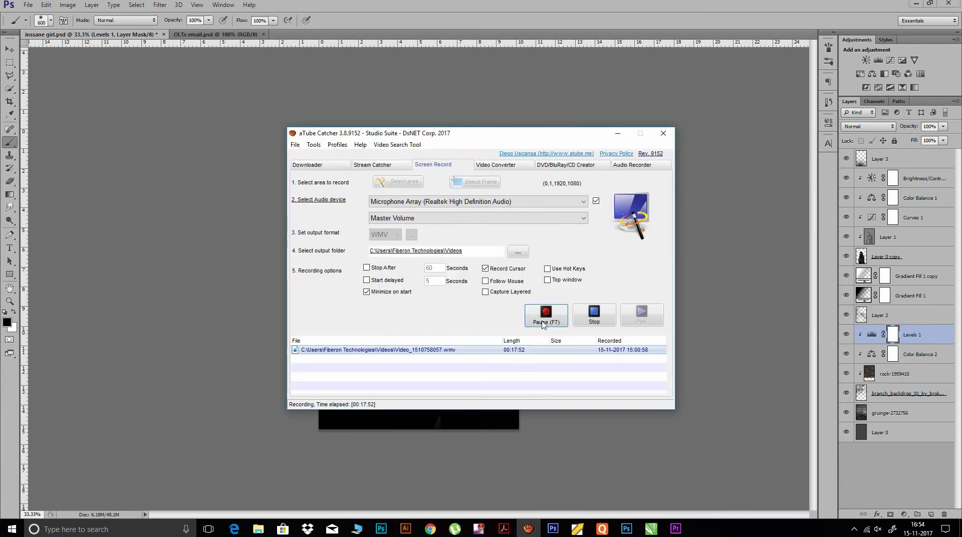
left_click(618, 134)
left_click(889, 259)
left_click(891, 243, "shift")
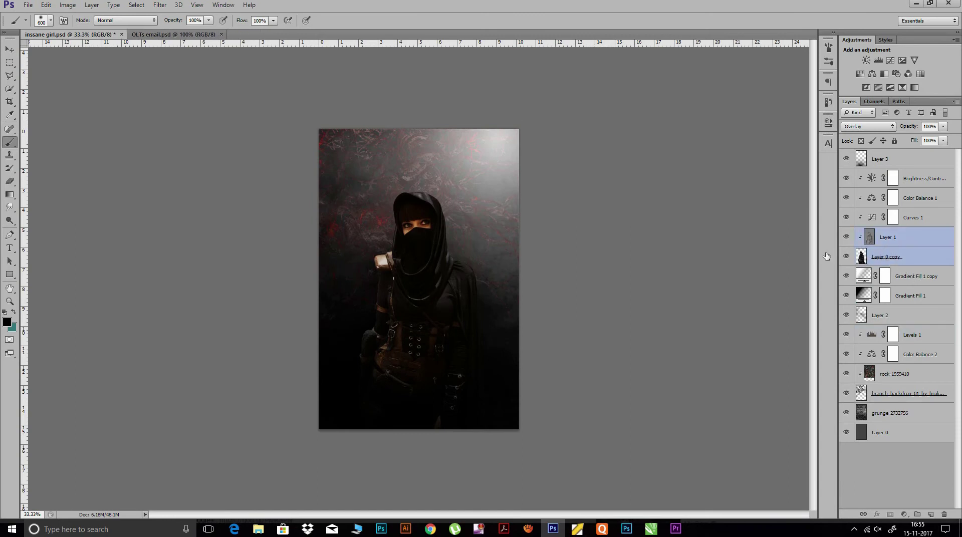
Enlarge the woman and Layer 1 to 113%, tilt them −3.82°, nudge up-left, and save
key("ctrl+t")
left_click_drag(519, 129, 531, 109)
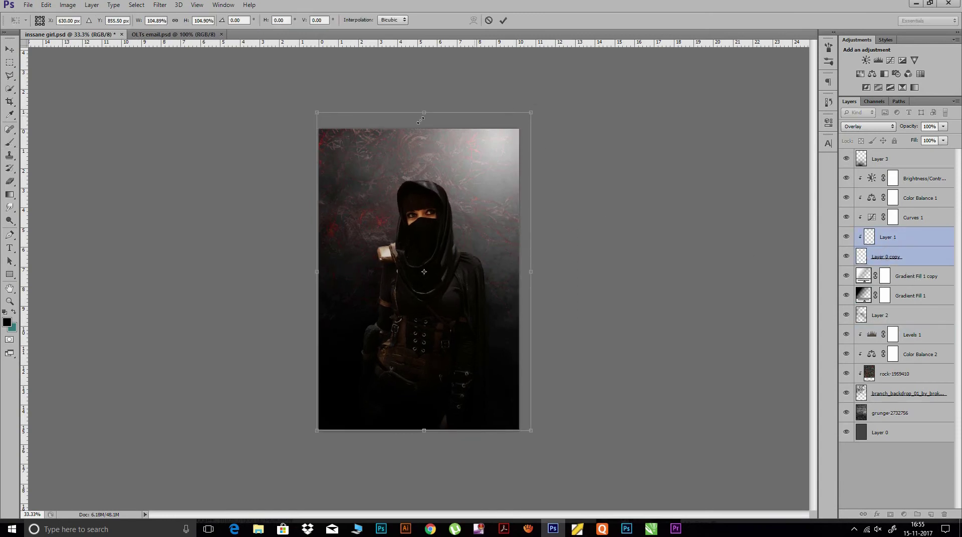
mouse_move(314, 109)
left_mouse_down()
mouse_move(303, 103)
mouse_move(321, 113)
mouse_move(341, 156)
mouse_move(316, 153)
mouse_move(314, 107)
left_mouse_up()
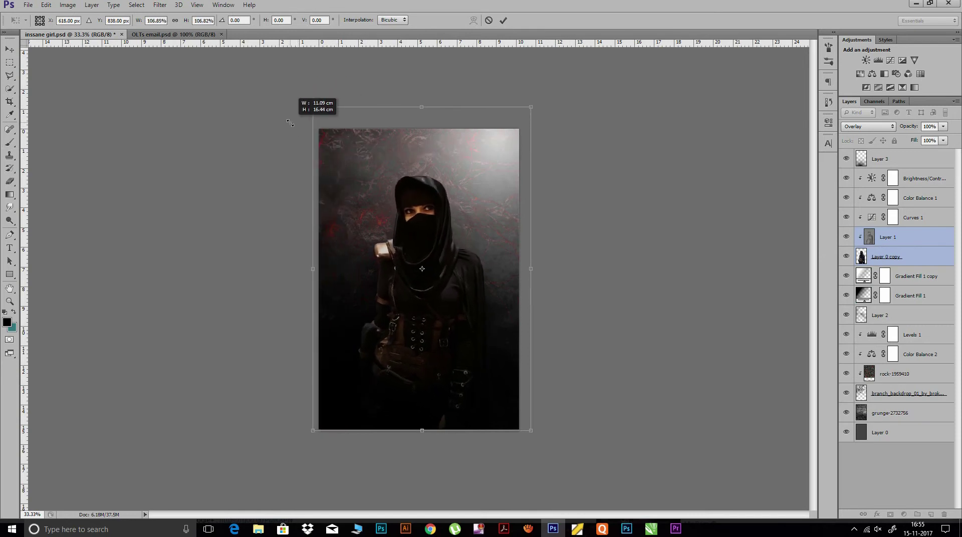
mouse_move(533, 430)
left_mouse_down()
mouse_move(537, 457)
mouse_move(554, 460)
left_mouse_up()
left_click_drag(462, 355, 456, 352)
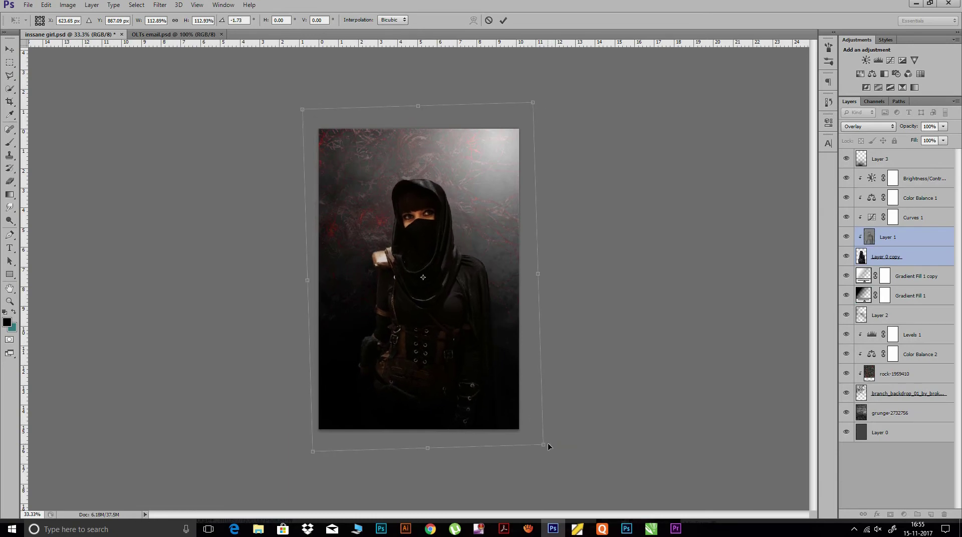
left_click_drag(549, 456, 556, 450)
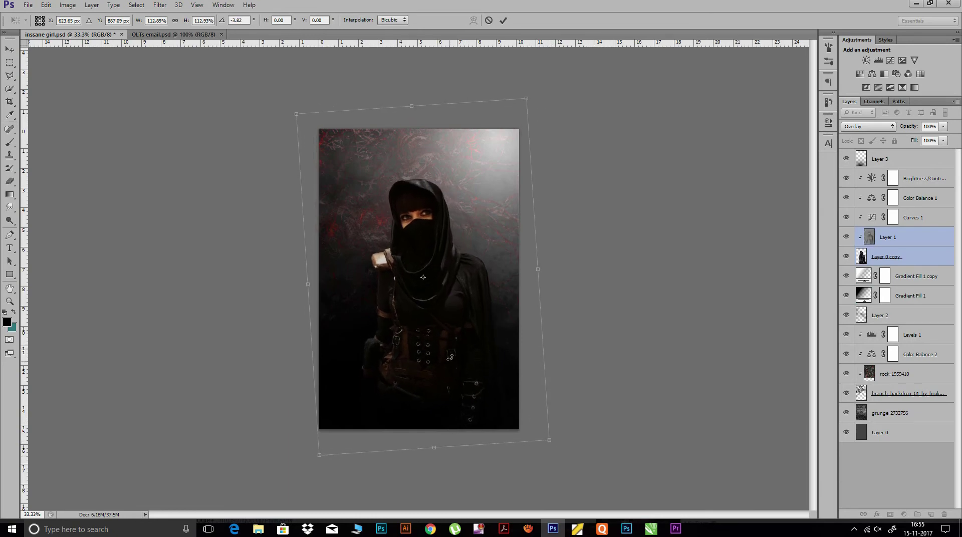
left_click_drag(443, 356, 441, 355)
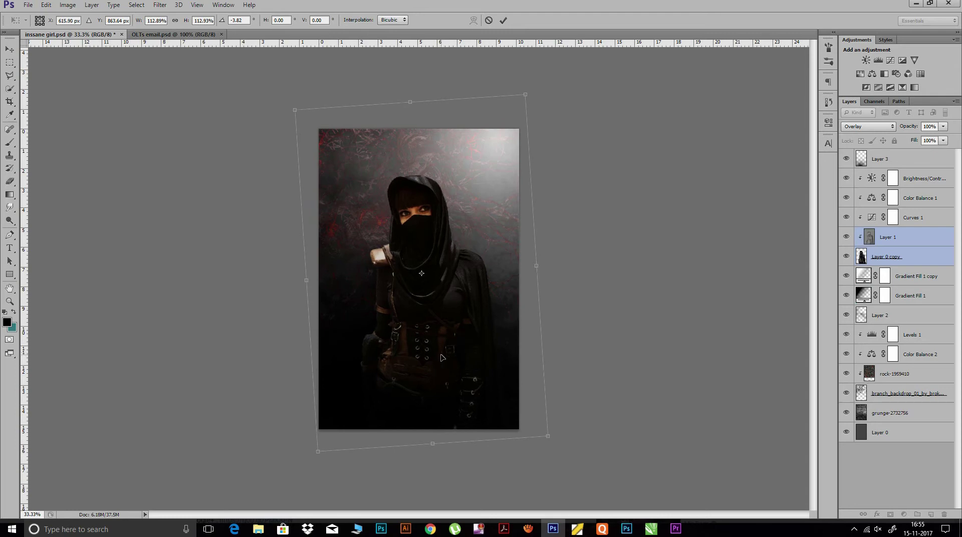
left_click(503, 20)
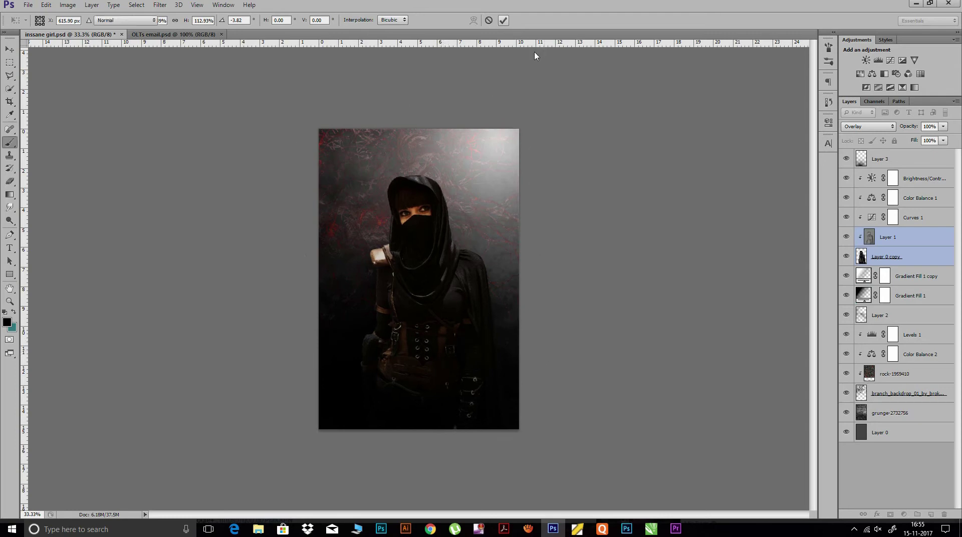
key("ctrl+s")
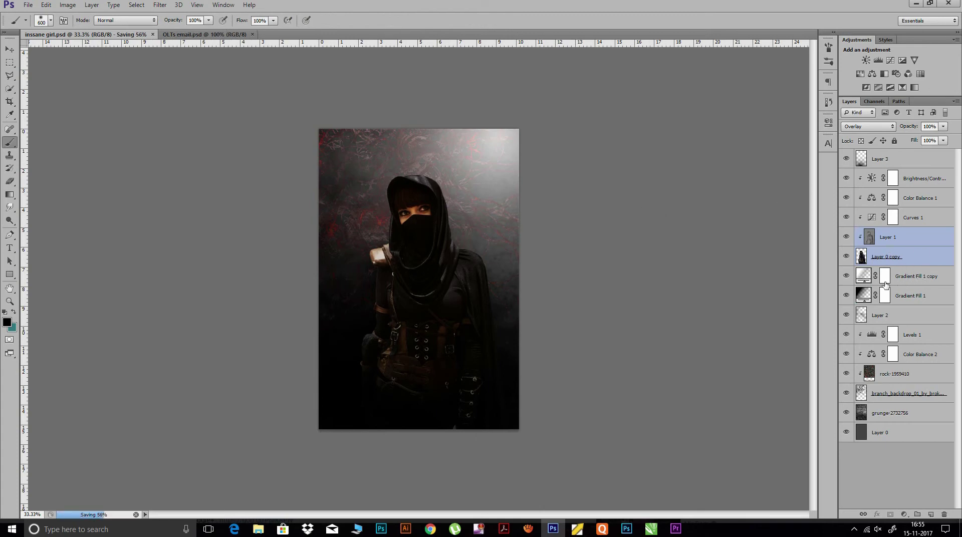
Compare the background with Gradient Fill 1 copy toggled, then test and undo a dark stroke
left_click(847, 277)
left_click(847, 276)
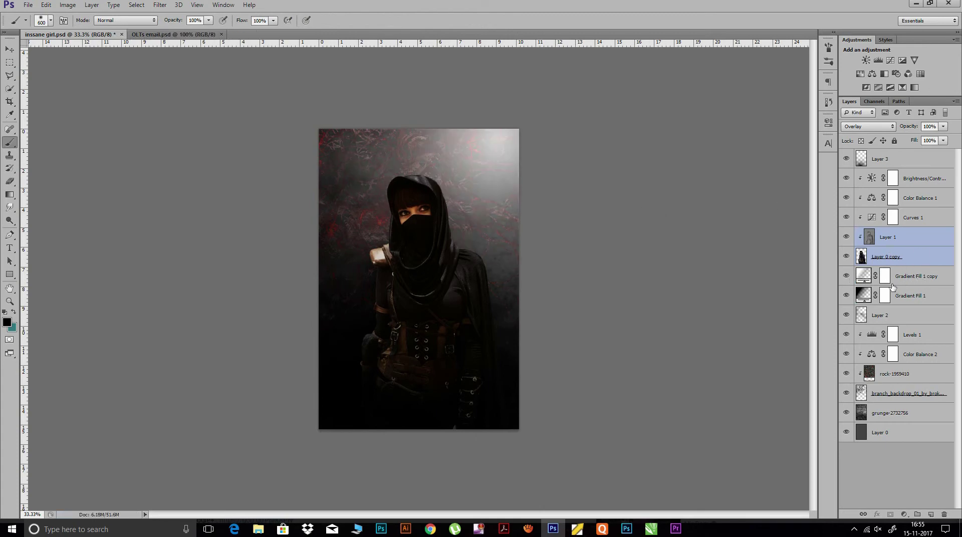
left_click(919, 280)
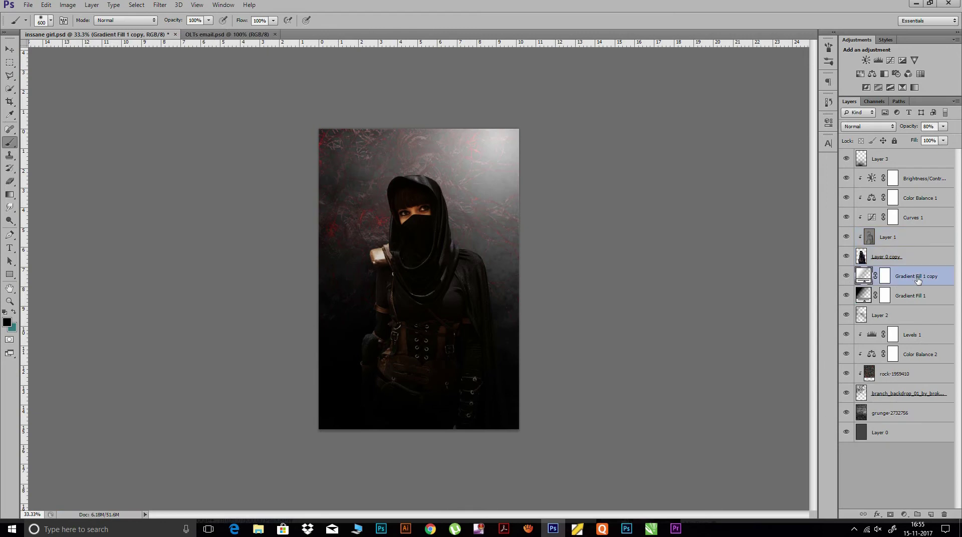
left_click(931, 515)
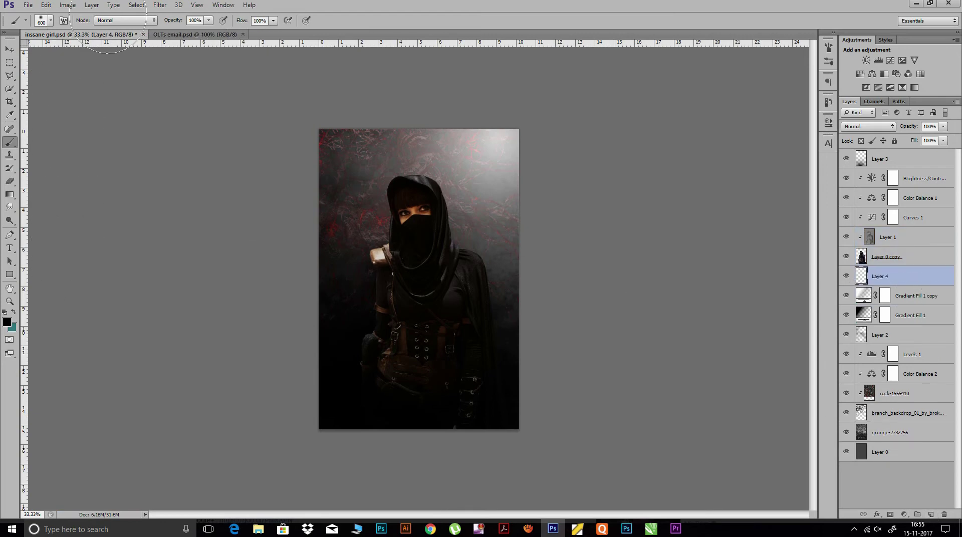
left_click_drag(170, 23, 145, 21)
left_click_drag(337, 182, 388, 123)
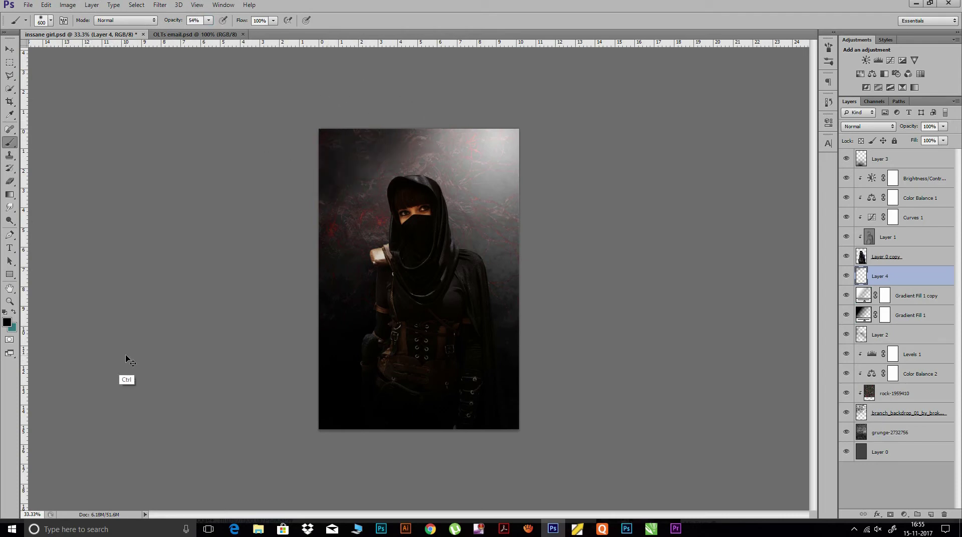
key("ctrl+alt+z")
key("ctrl+alt+z")
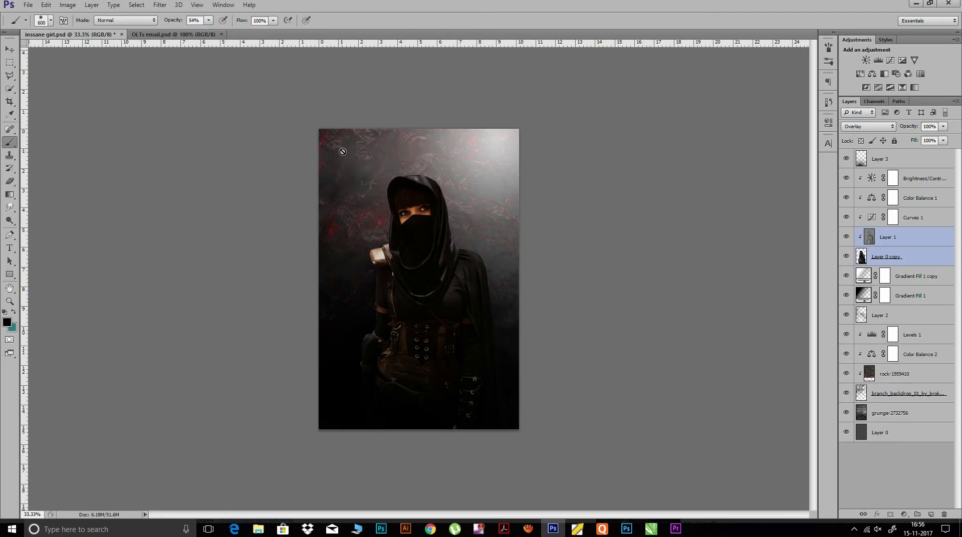
Add Layer 4 above Gradient Fill 1 copy and paint faint black strokes beside the woman at about 24% opacity
left_click(917, 277)
left_click(931, 515)
left_click_drag(179, 21, 156, 22)
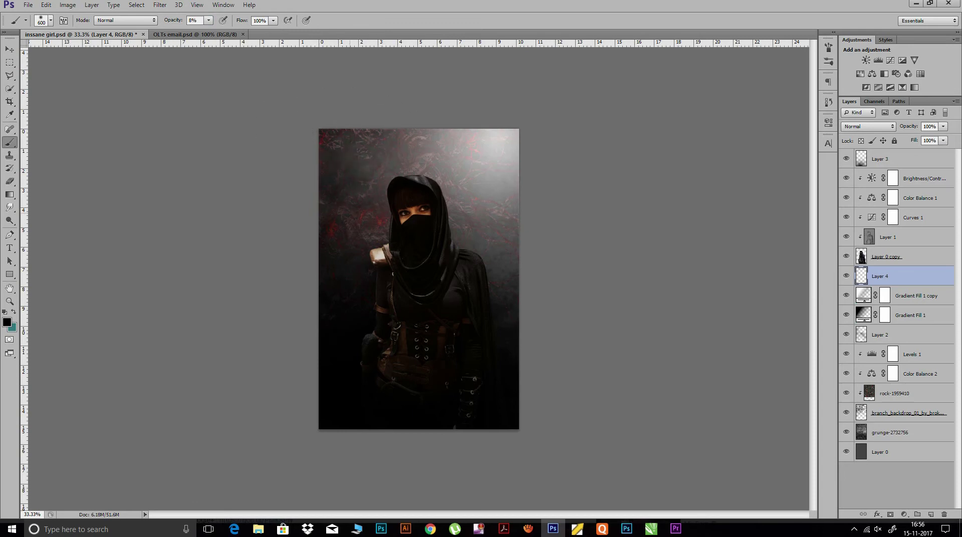
mouse_move(354, 210)
left_mouse_down()
mouse_move(333, 290)
mouse_move(344, 301)
left_mouse_up()
left_click_drag(510, 131, 451, 150)
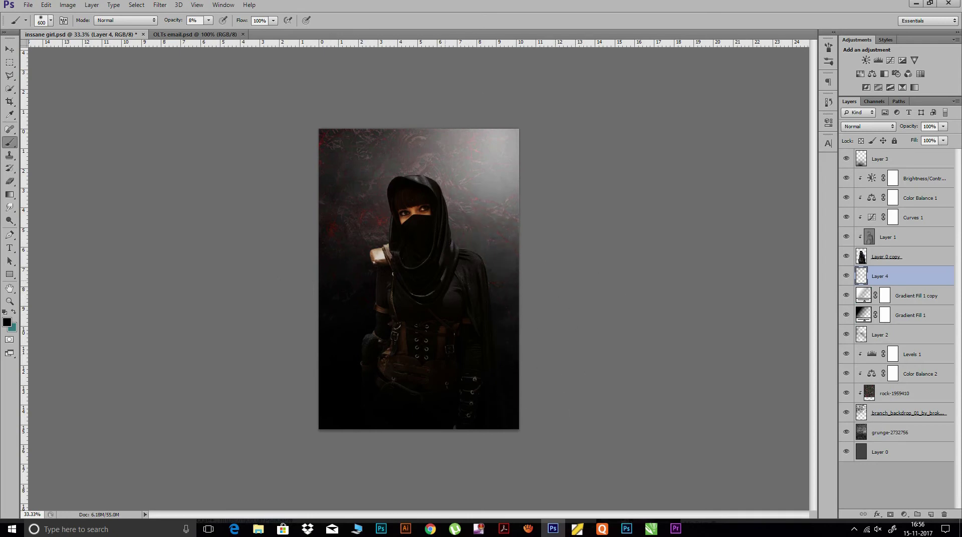
key("ctrl+z")
left_click(931, 515)
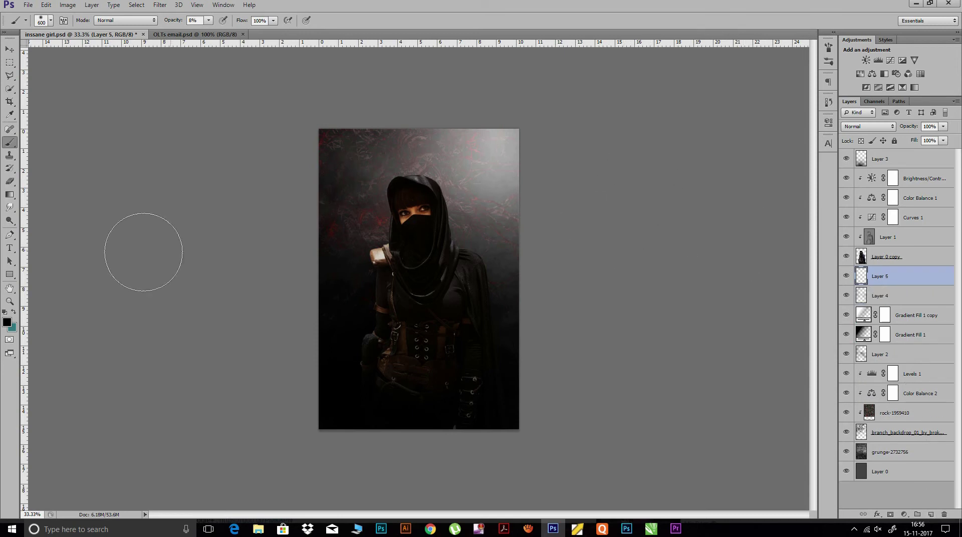
Paint a large soft white brush dab behind the woman's head on Layer 5 and start scaling it
left_click(14, 313)
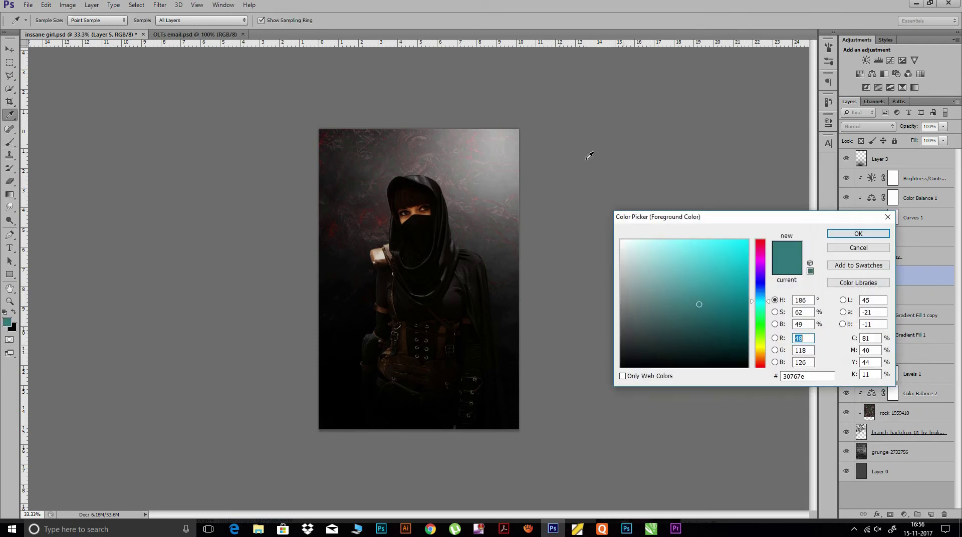
left_click(622, 241)
left_click(858, 234)
key("b")
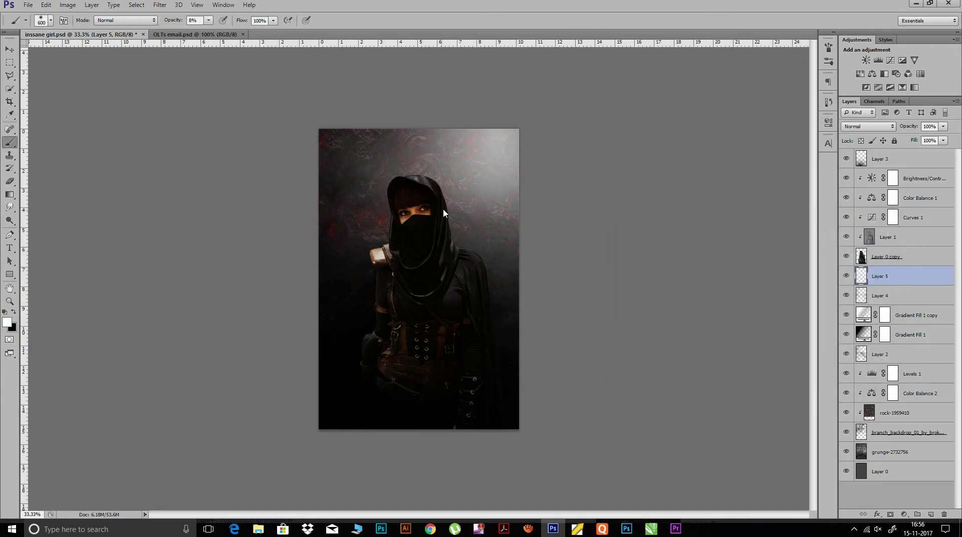
left_click_drag(172, 22, 235, 25)
left_click(424, 196)
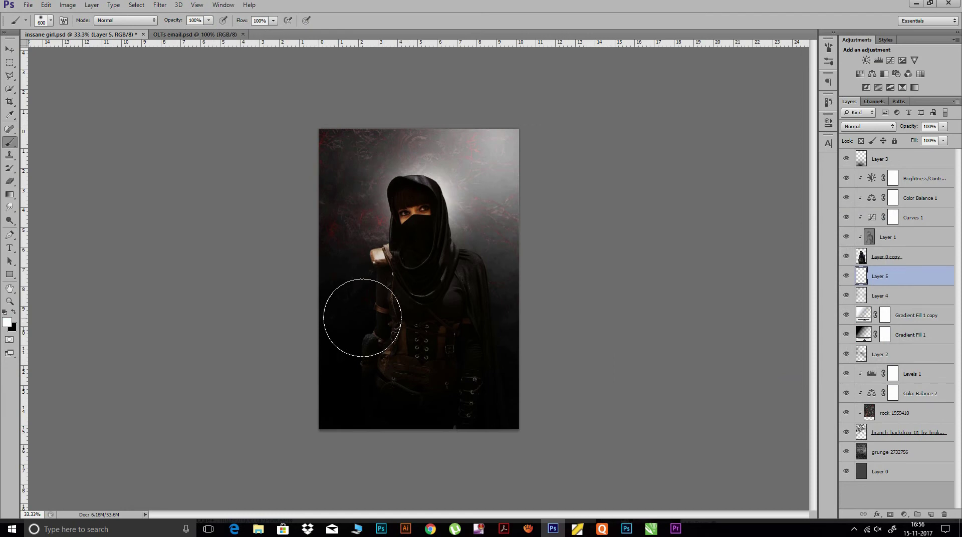
key("ctrl+t")
left_click_drag(507, 126, 526, 113)
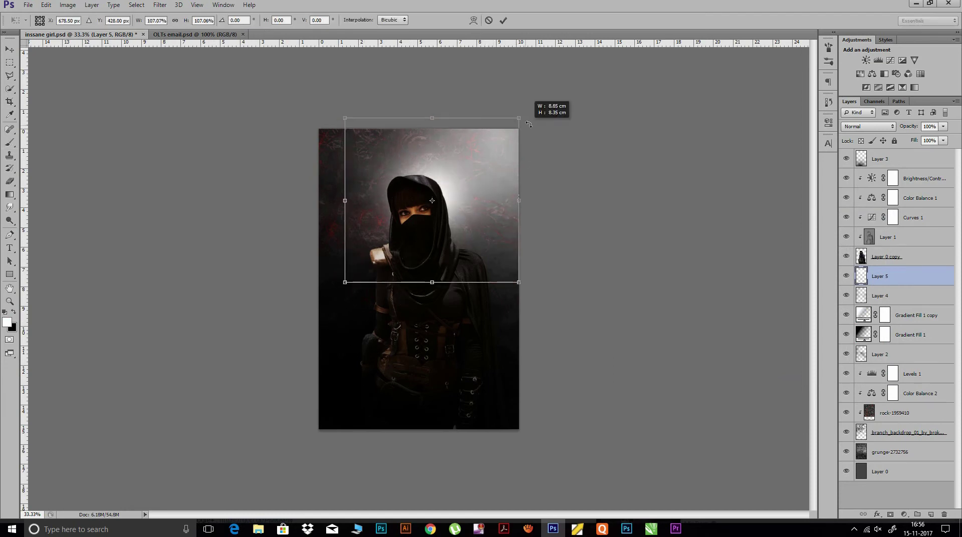
Enlarge the white glow around the head and dim it to about 72% opacity
left_click_drag(524, 281, 537, 294)
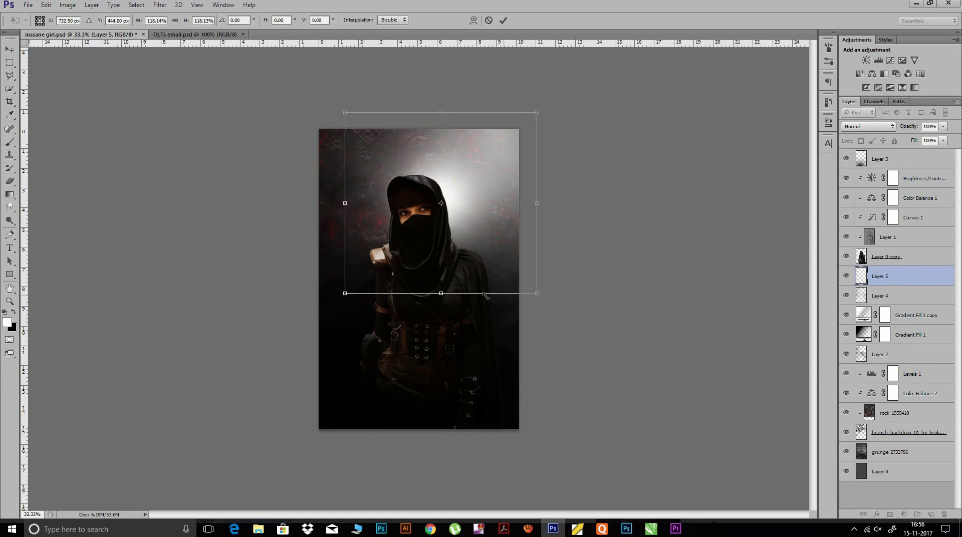
left_click_drag(345, 295, 345, 306)
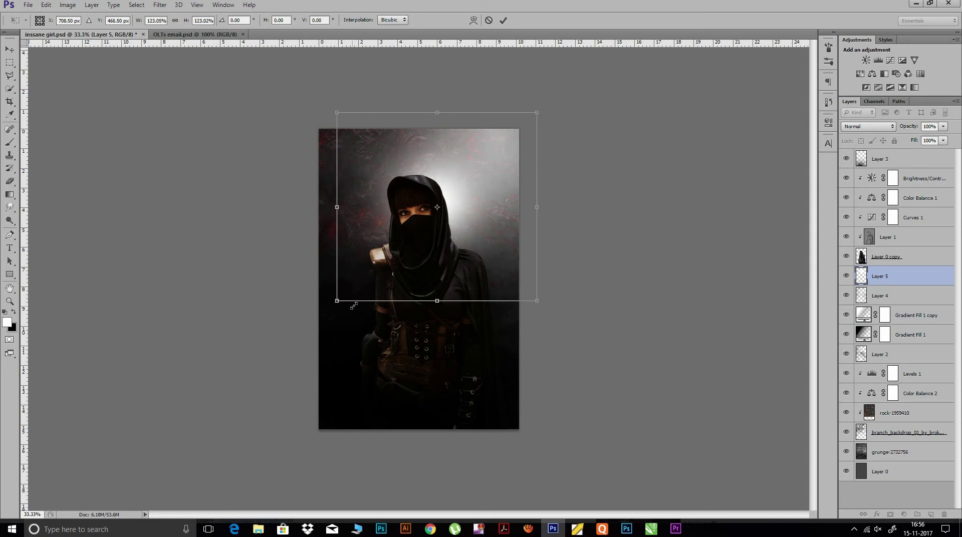
left_click_drag(336, 113, 322, 99)
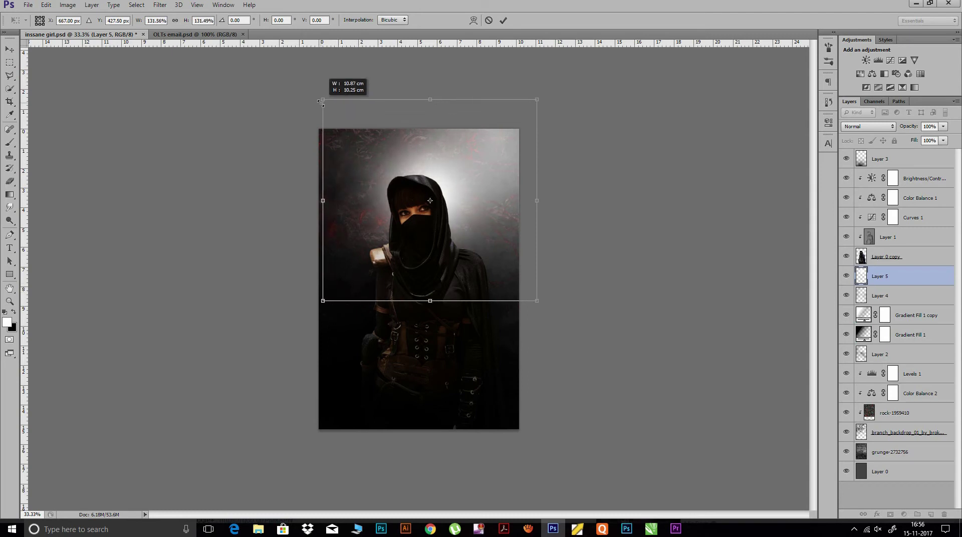
left_click(504, 21)
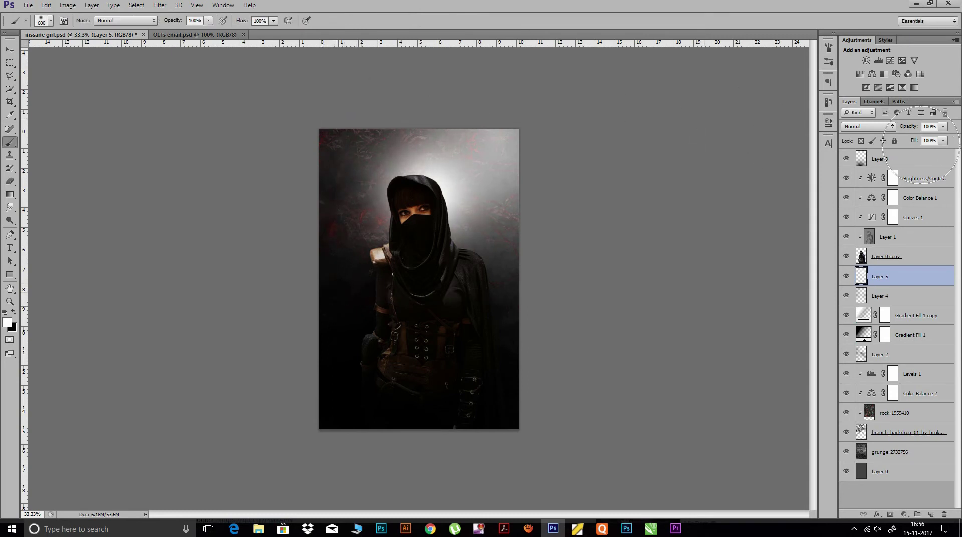
left_click_drag(915, 129, 904, 130)
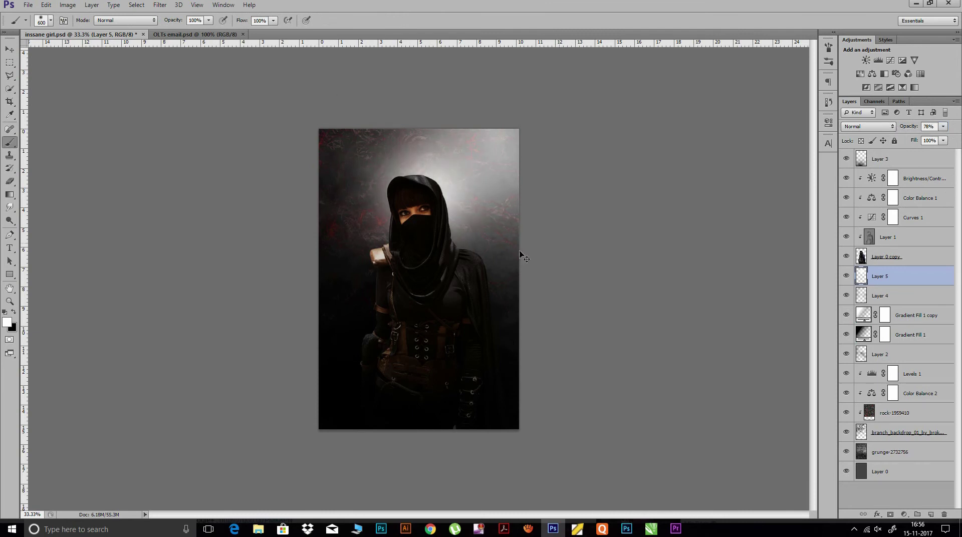
Stretch the glow taller, down over the body and slightly wider
key("ctrl+t")
left_click_drag(430, 300, 430, 413)
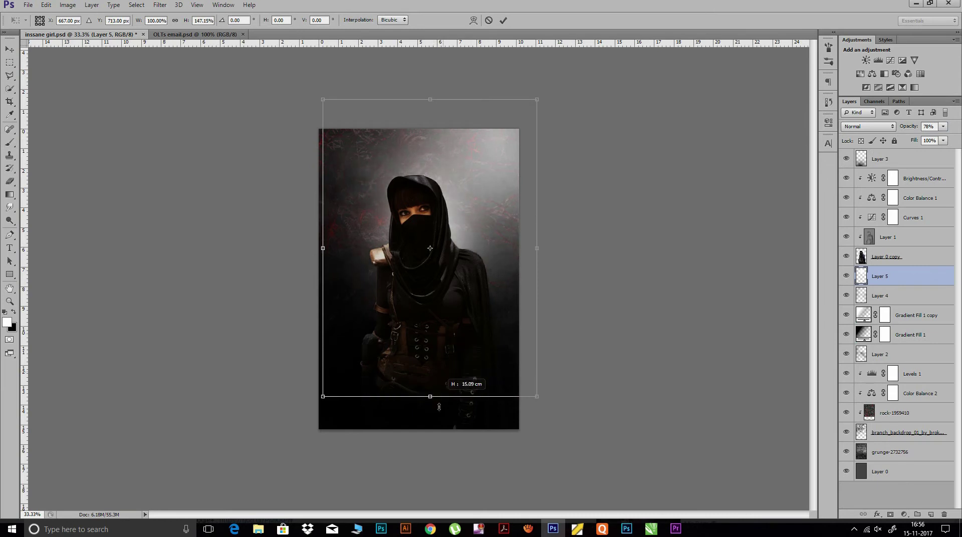
left_click_drag(424, 102, 424, 93)
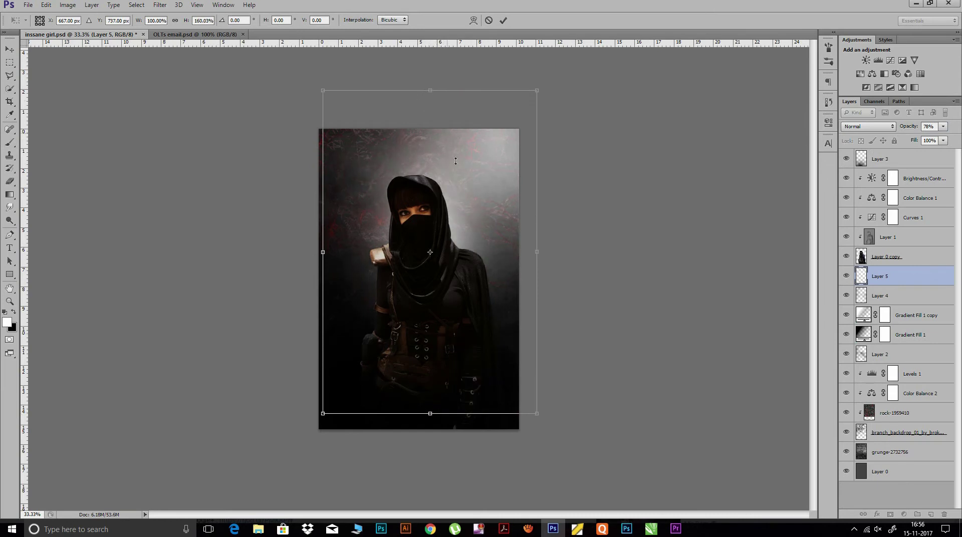
left_click_drag(539, 251, 549, 252)
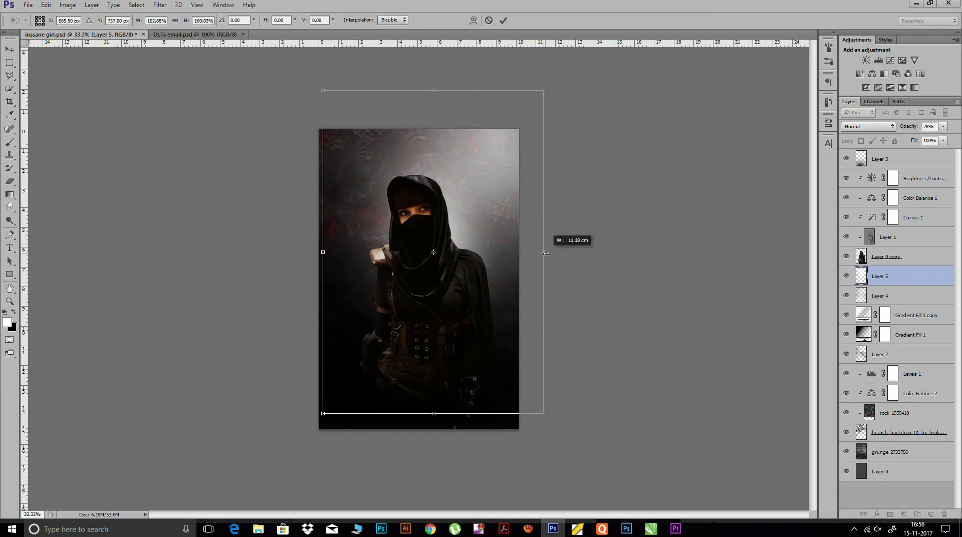
left_click_drag(436, 413, 436, 441)
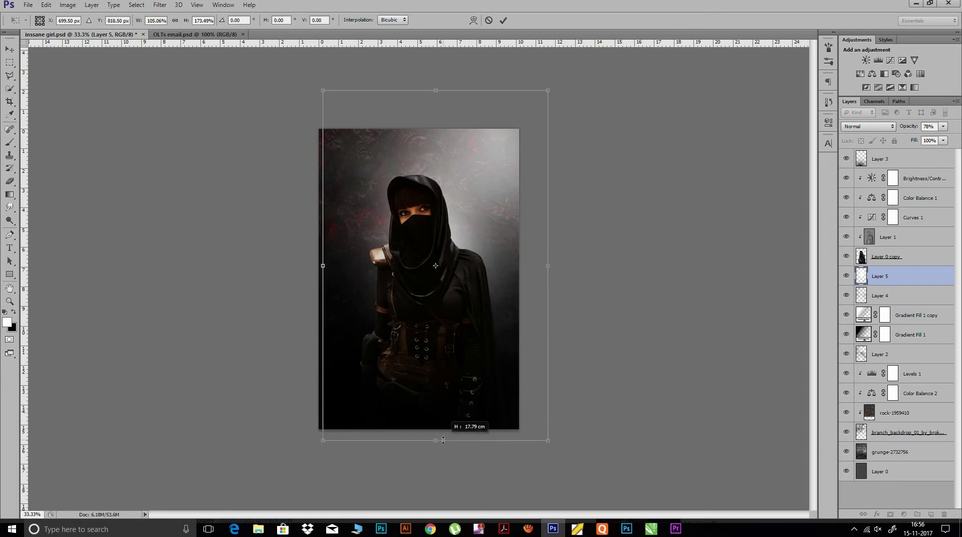
left_click(503, 20)
key("b")
Dim the glow to about 55% opacity and move it upward
left_click_drag(912, 130, 900, 129)
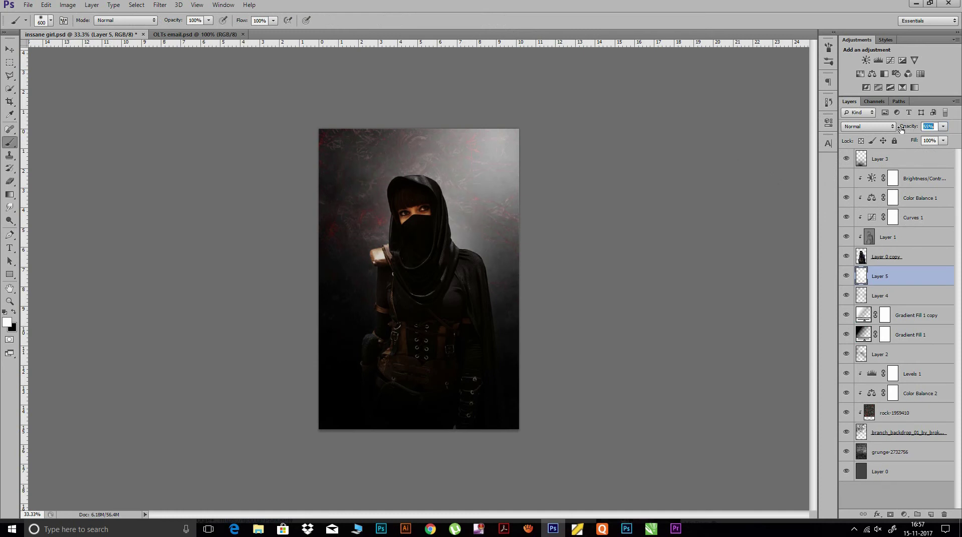
key("ctrl+t")
left_click_drag(454, 252, 449, 225)
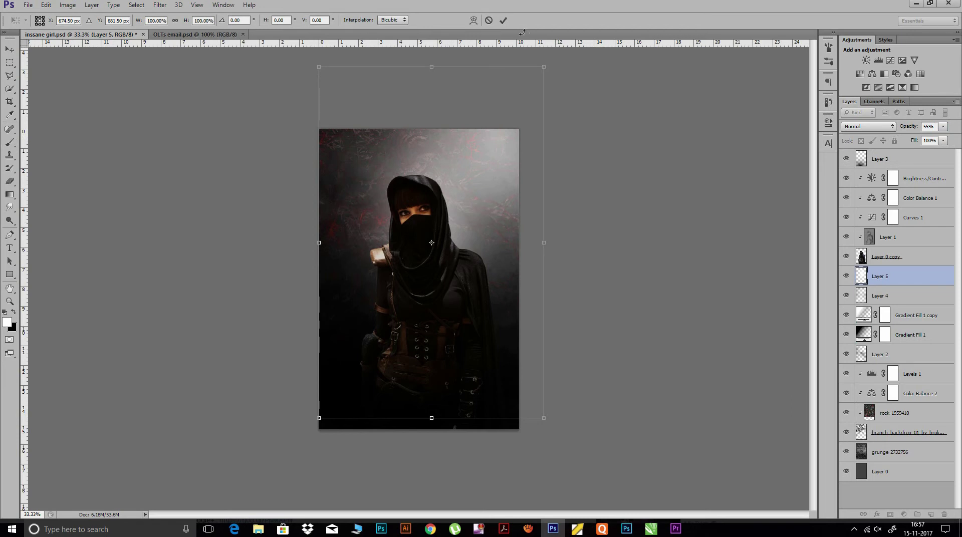
left_click(504, 20)
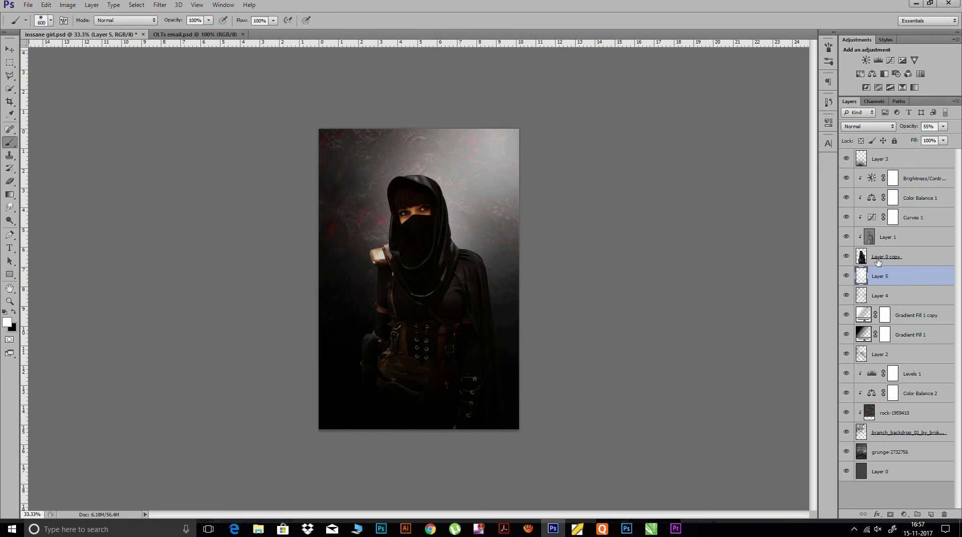
Select Layer 1 and set the Dodge Tool exposure to 100%
left_click(895, 258)
left_click(885, 240)
left_click(11, 226)
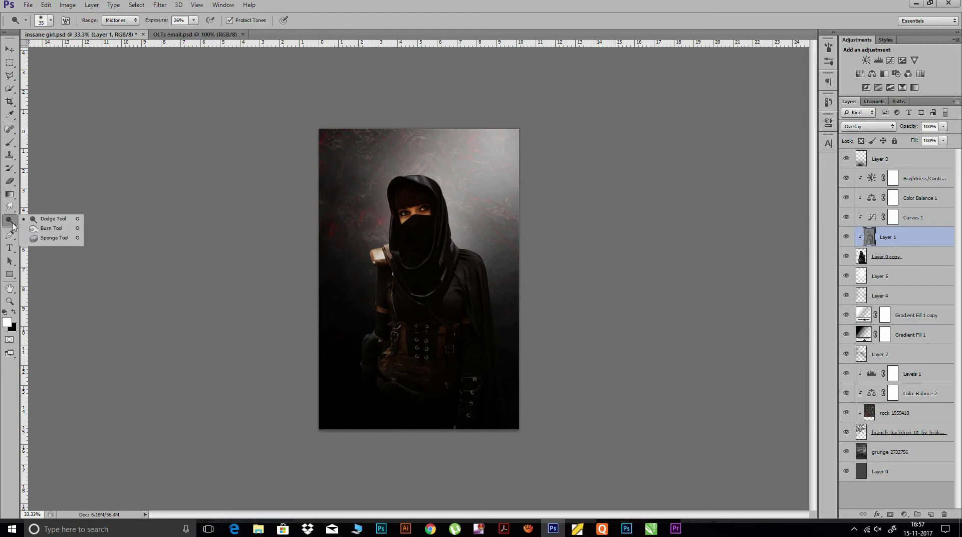
left_click(40, 219)
left_click(179, 20)
type("100")
key("Return")
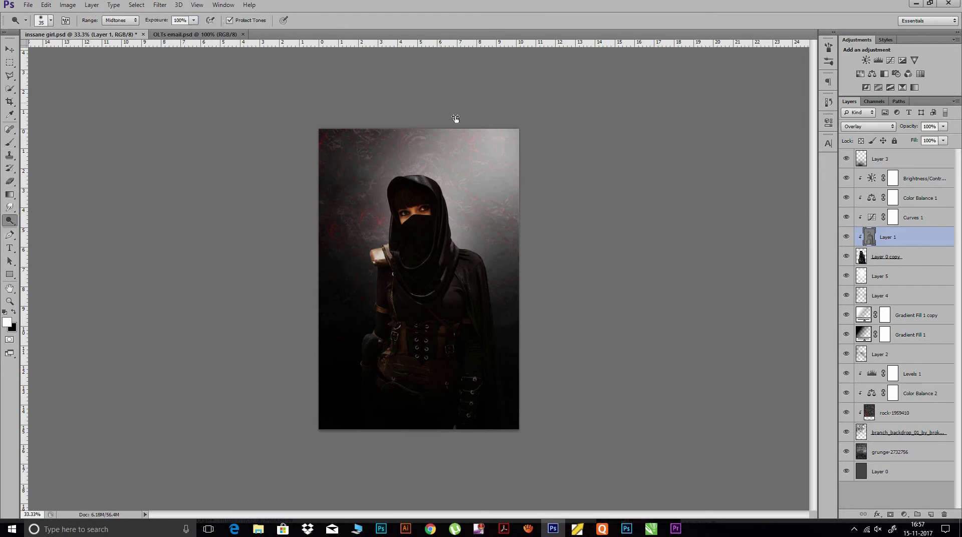
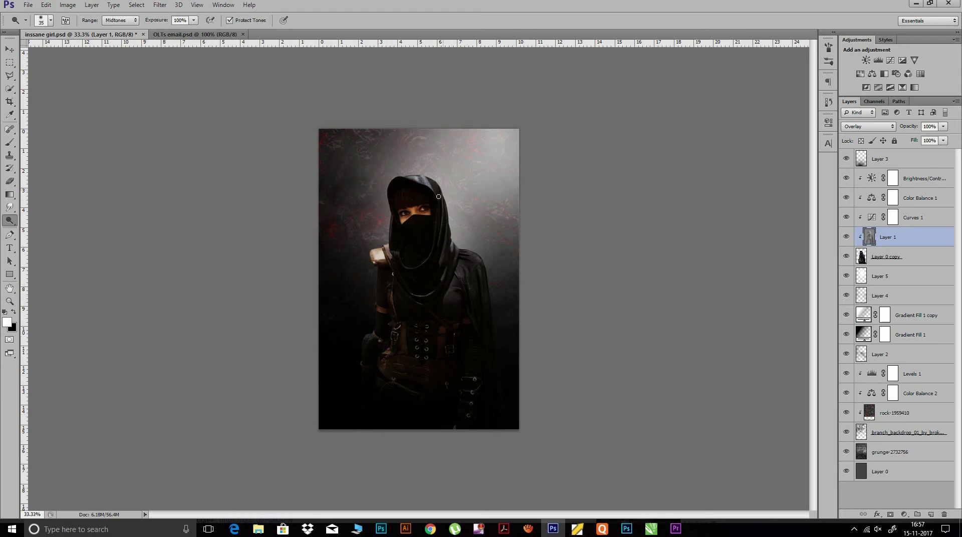
Lower the Dodge tool exposure to 12%
left_click_drag(161, 21, 136, 21)
type("12")
key("Return")
Attempt to save the composite, dismiss the could-not-save error and zoom back out
key("ctrl+s")
key("ctrl+plus")
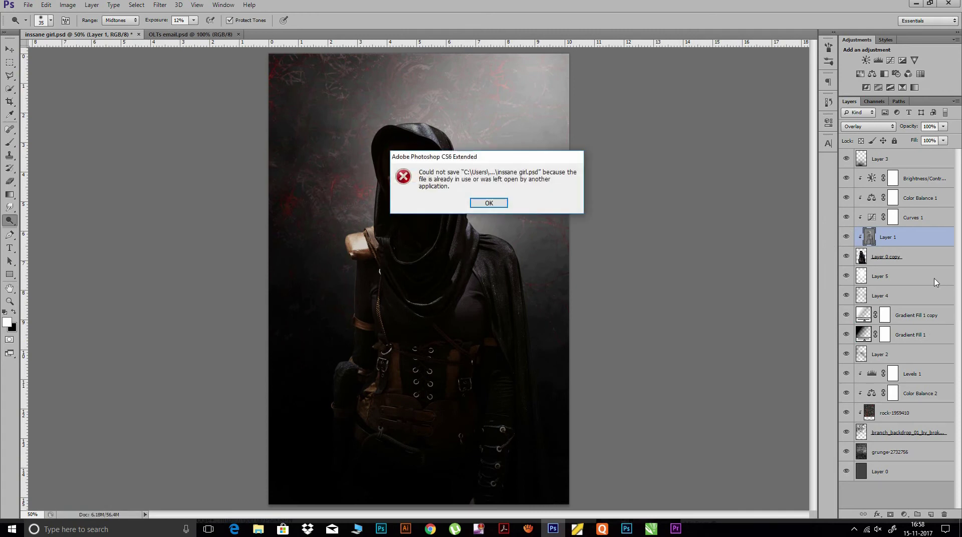
left_click(504, 203)
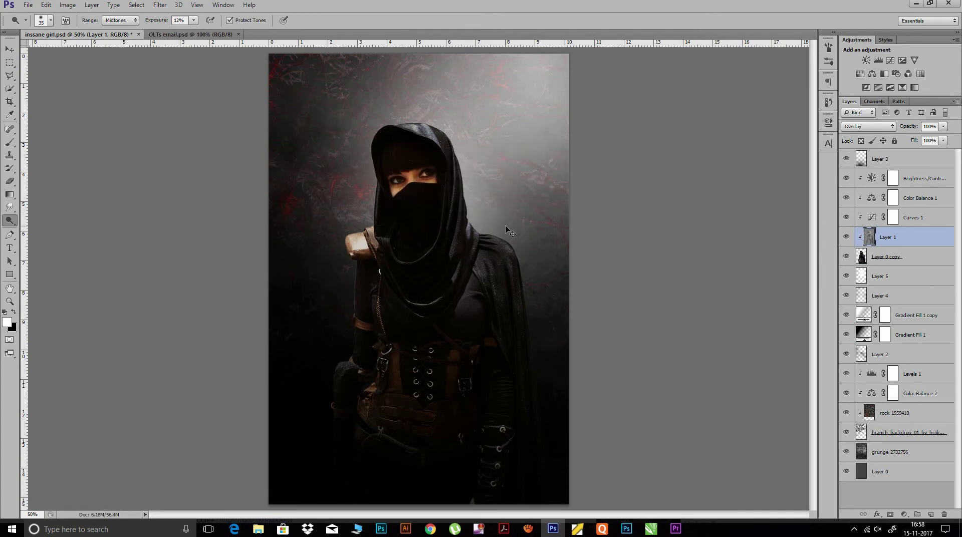
key("ctrl+minus")
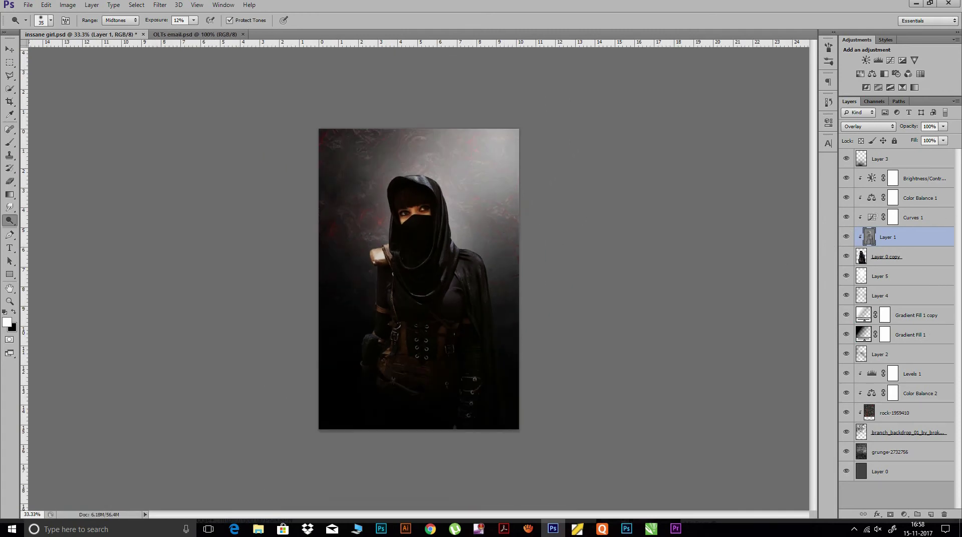
left_click(528, 529)
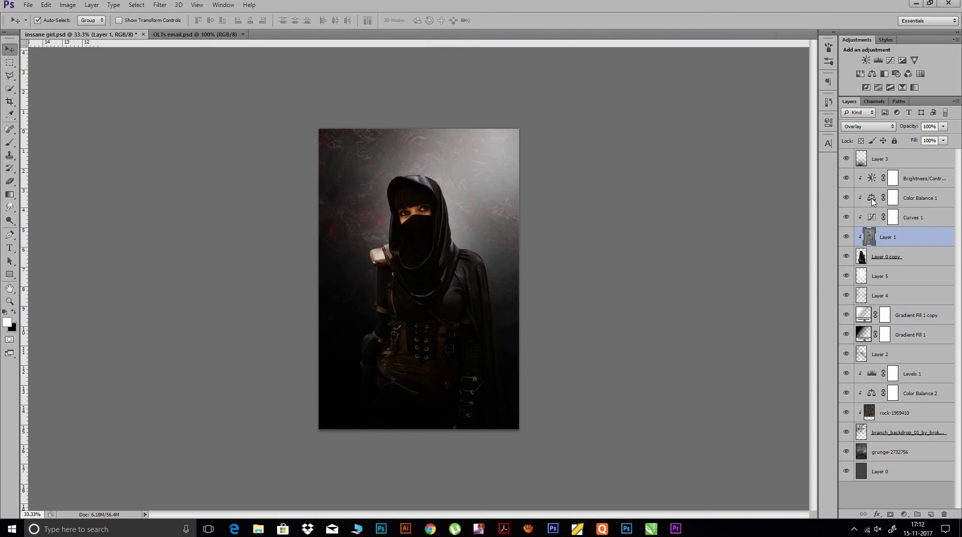
Shift Color Balance 1 midtones toward blue and slightly adjust Cyan/Red
double_click(870, 201)
left_click(864, 203)
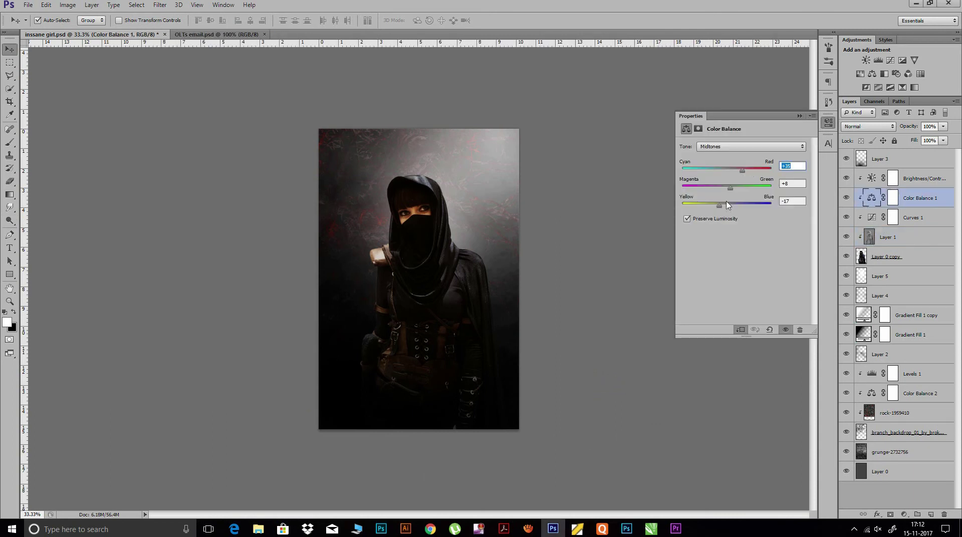
mouse_move(722, 208)
left_mouse_down()
mouse_move(738, 210)
mouse_move(730, 192)
left_mouse_up()
left_click_drag(743, 171, 737, 173)
left_click_drag(737, 174, 736, 175)
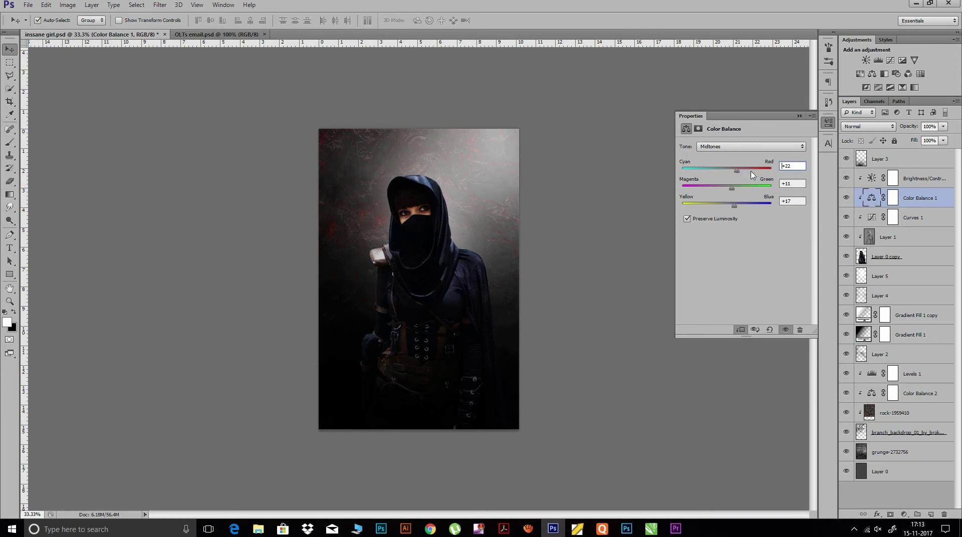
left_click(828, 125)
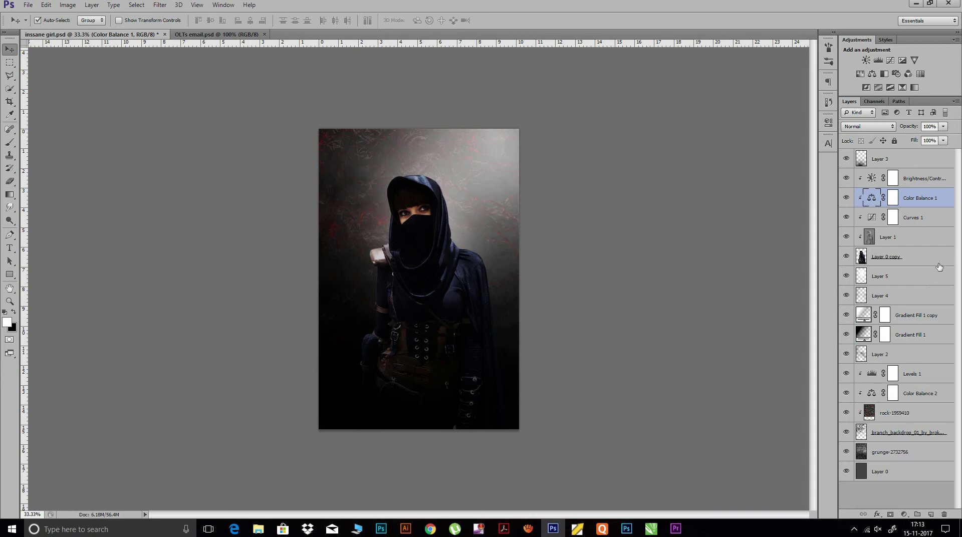
Toggle Layer 3 to compare, then add a new layer above Brightness/Contrast with white as paint colour
left_click(846, 160)
left_click(846, 160)
left_click(905, 178)
left_click(931, 515)
key("x")
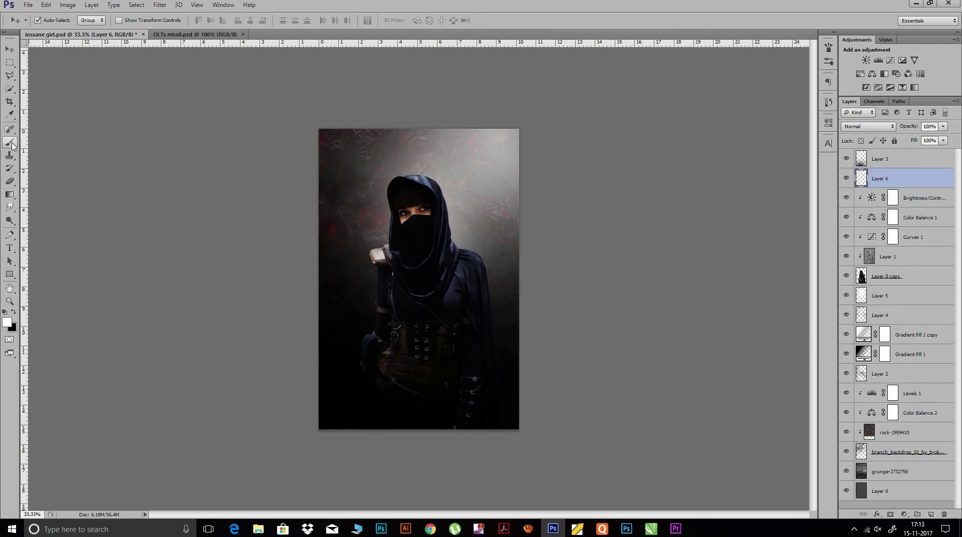
Select the Brush tool and browse the presets in the Brush Preset picker
left_click(10, 142)
left_click(51, 20)
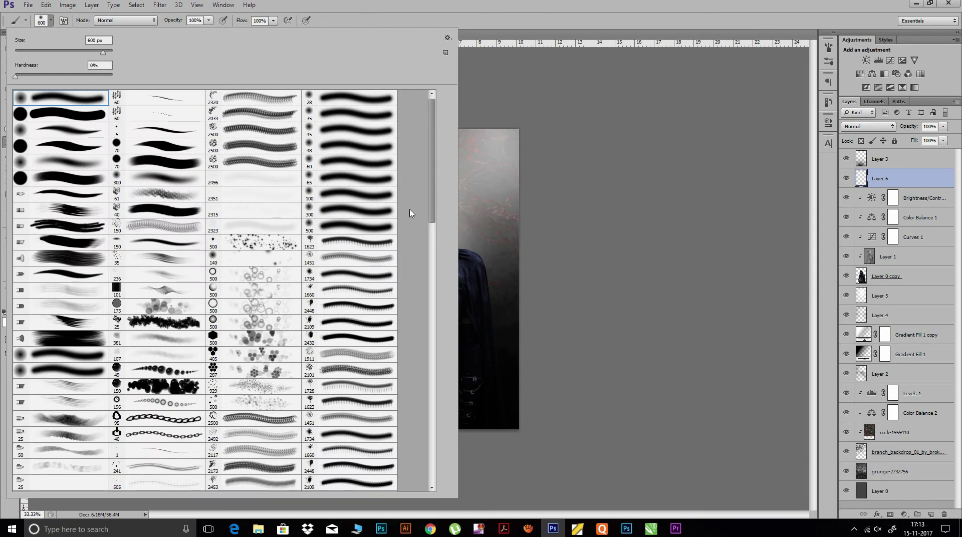
left_click_drag(434, 219, 443, 315)
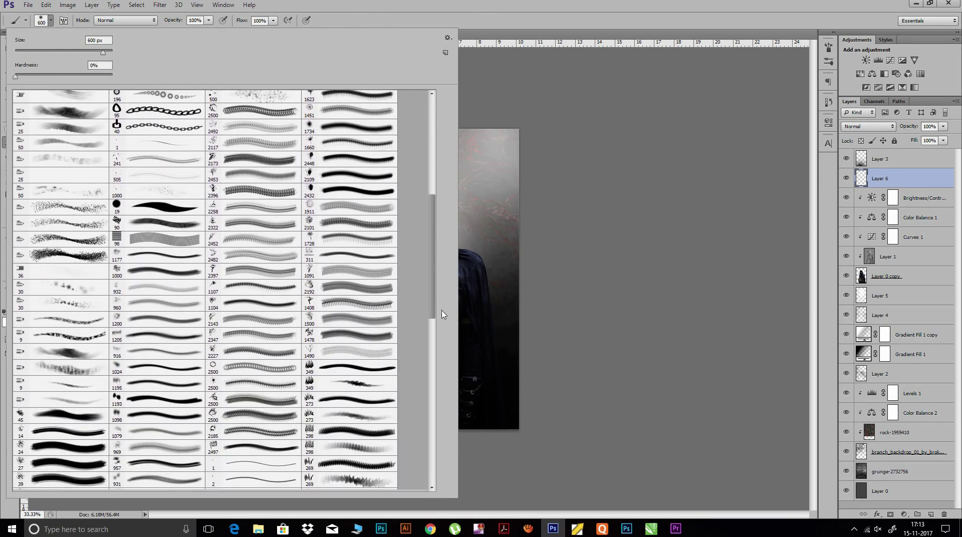
mouse_move(443, 315)
left_mouse_down()
mouse_move(450, 480)
mouse_move(439, 219)
left_mouse_up()
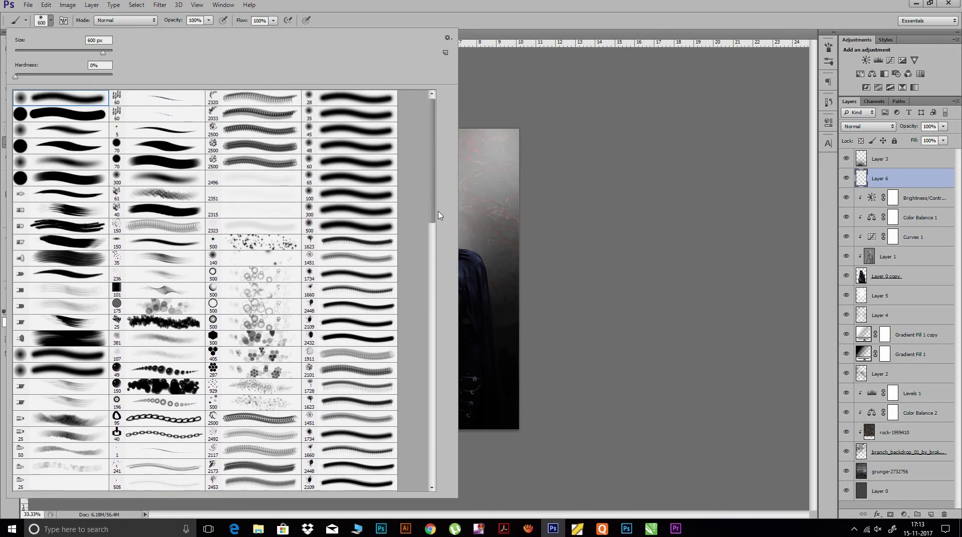
left_click_drag(434, 203, 437, 392)
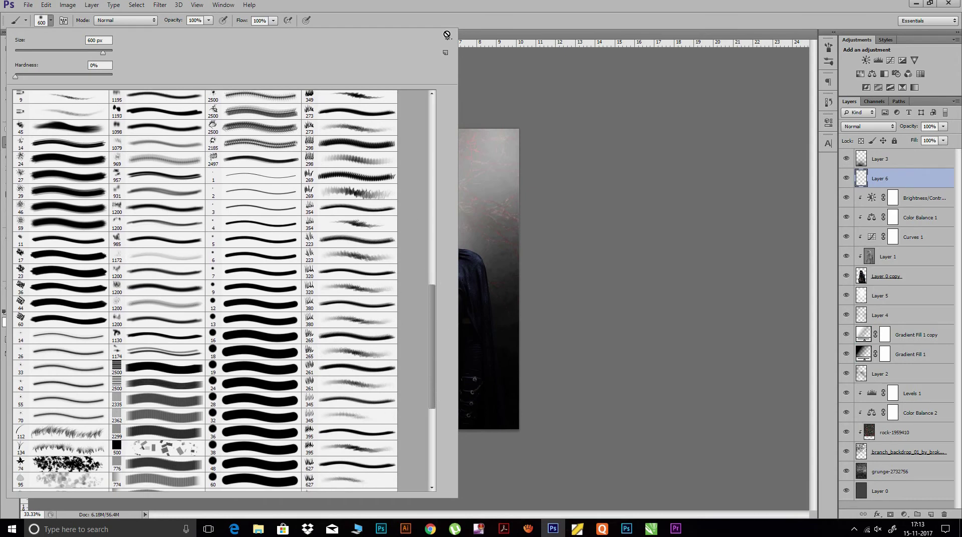
left_click(447, 39)
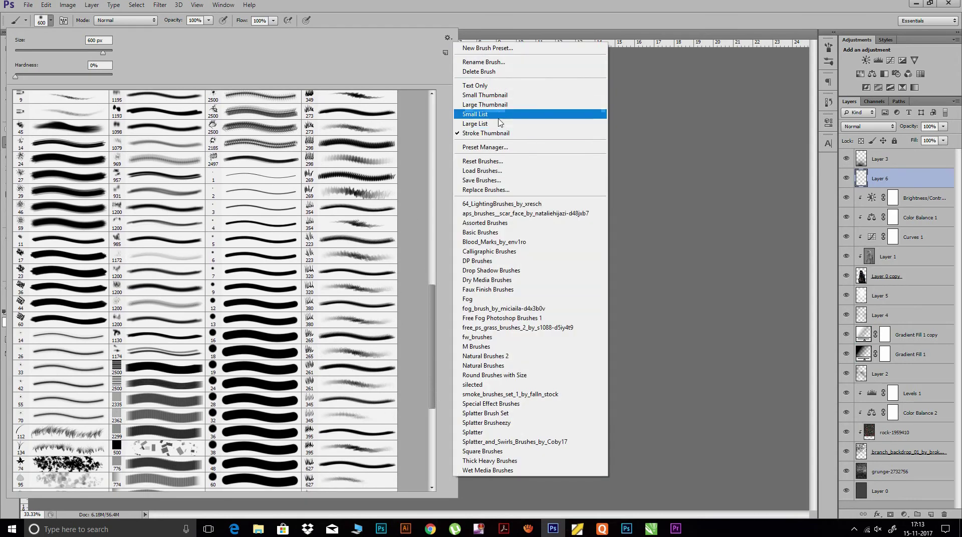
Show presets as Small List and try the smoke, splash komplex, water_explosion and deco8 brushes
left_click(490, 116)
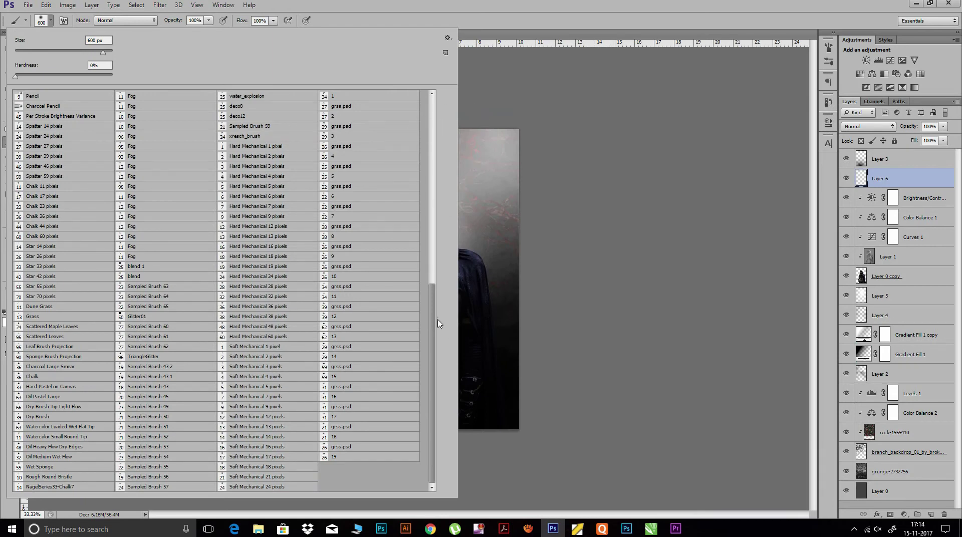
mouse_move(434, 301)
left_mouse_down()
mouse_move(437, 214)
mouse_move(392, 199)
left_mouse_up()
left_click(243, 214)
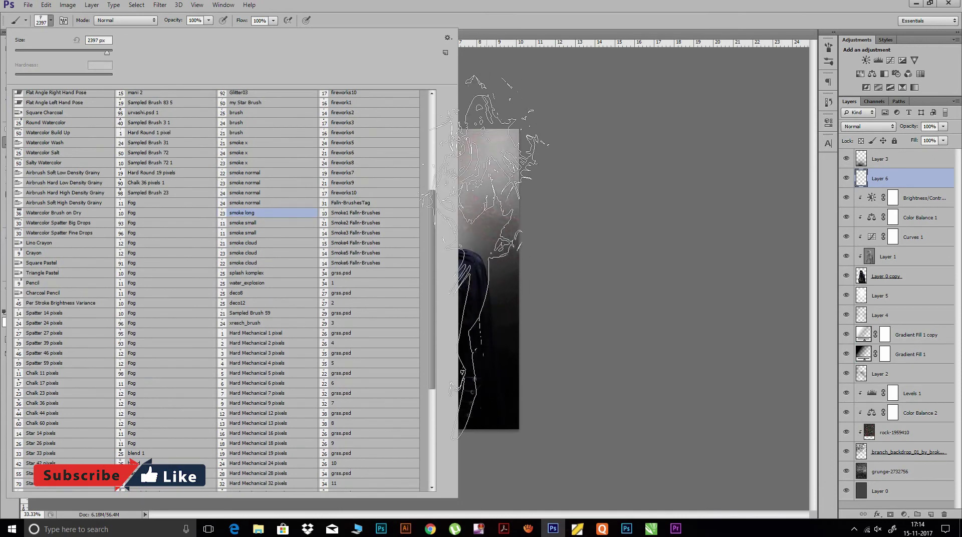
left_click(243, 222)
left_click(243, 233)
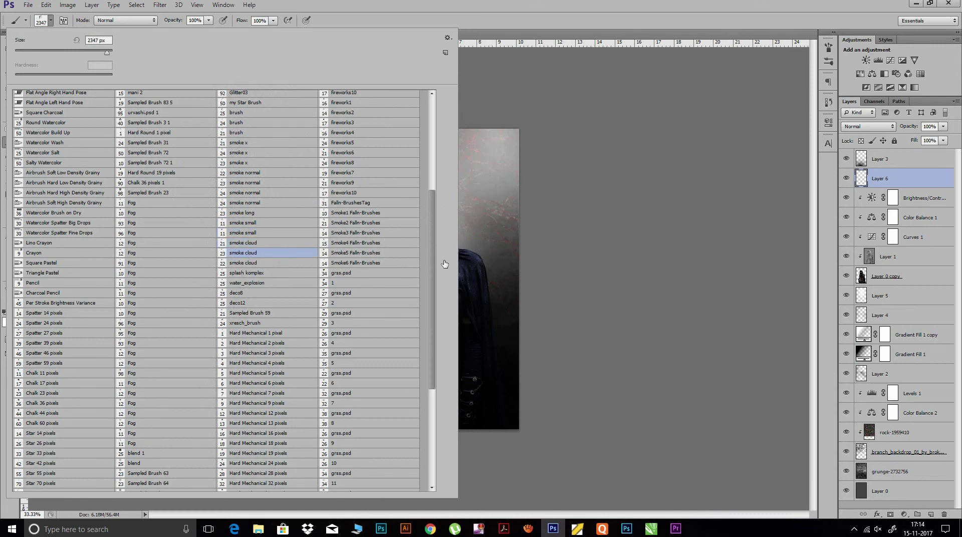
left_click(301, 273)
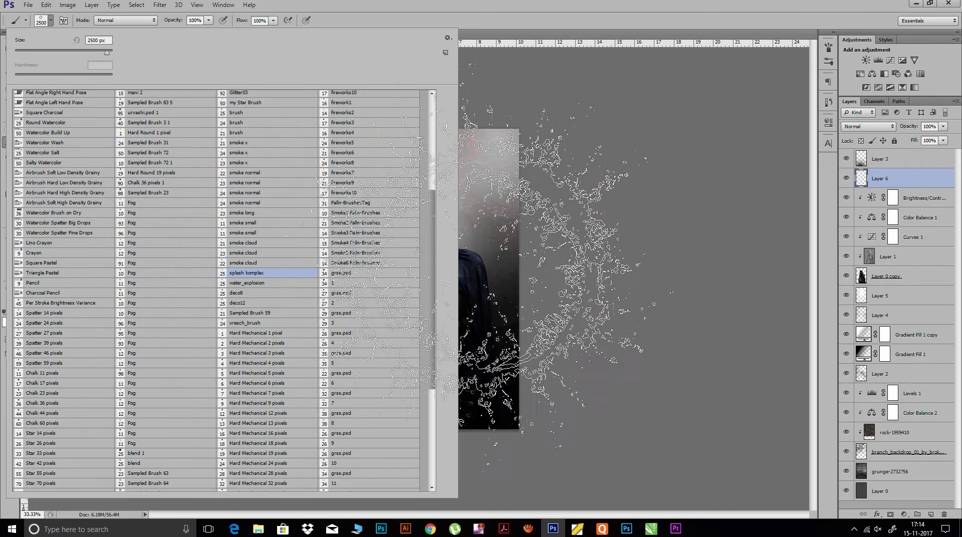
left_click(281, 283)
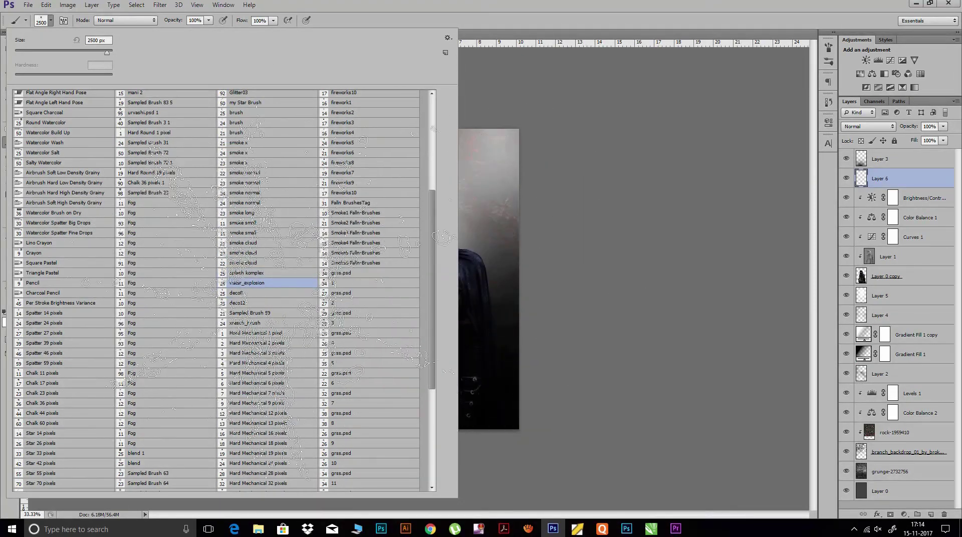
left_click(250, 294)
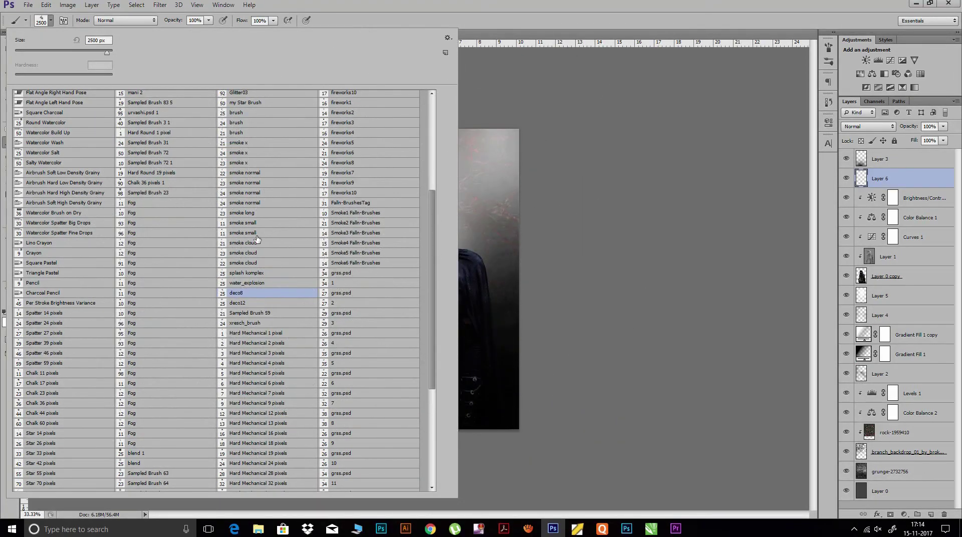
Try the smoke normal and smoke x brushes, then settle on smoke long
left_click(252, 173)
left_click(238, 143)
left_click(238, 152)
left_click(241, 163)
left_click(251, 215)
left_click(57, 28)
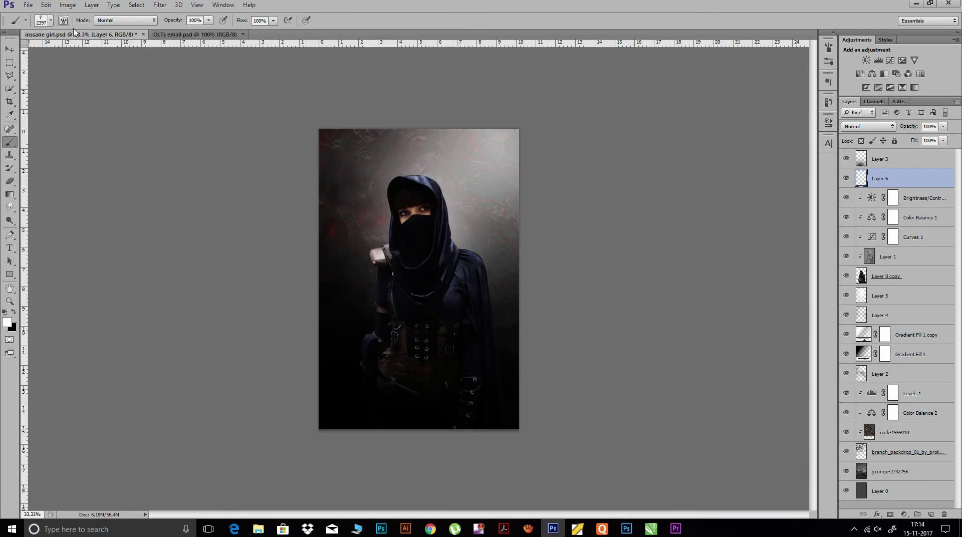
Close the Character panel and rotate the smoke brush tip to about 176°
left_click(829, 144)
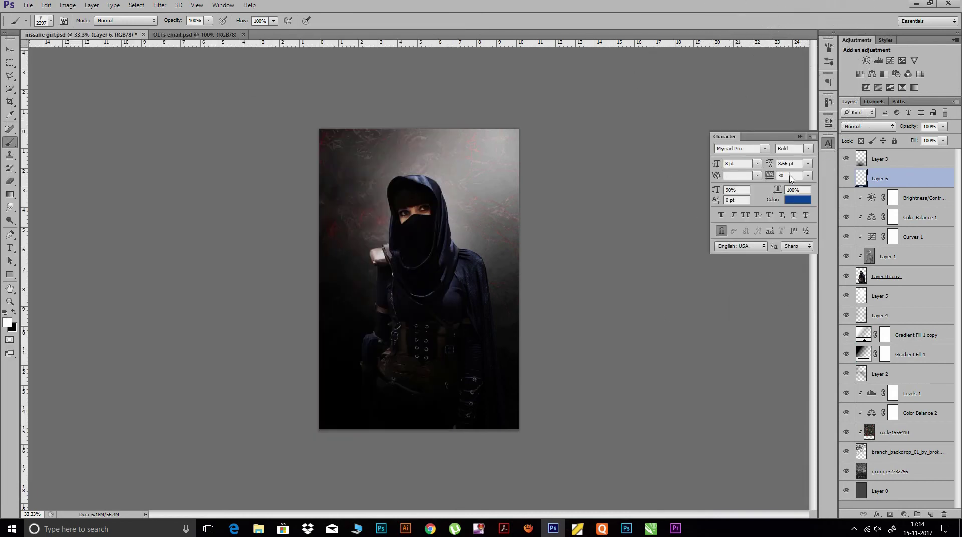
left_click(829, 144)
left_click(829, 47)
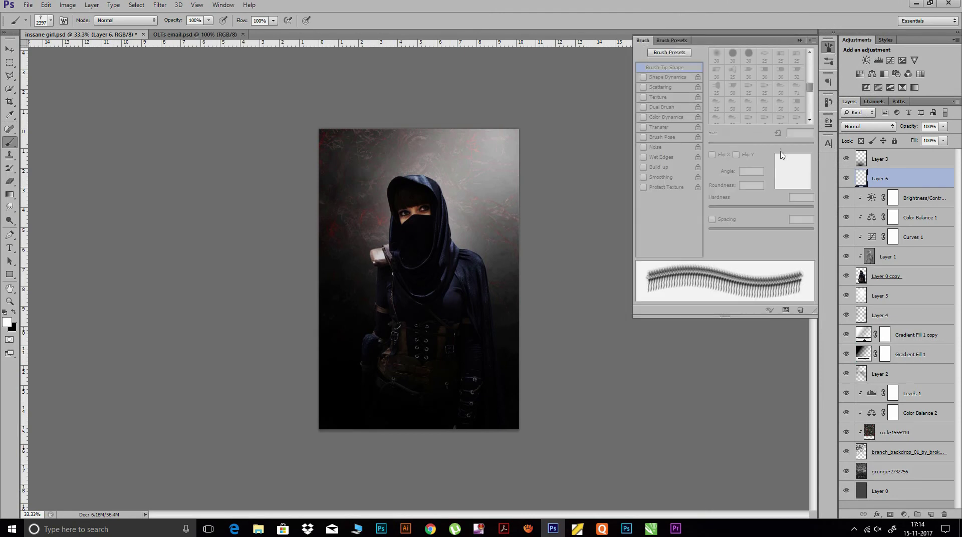
left_click_drag(808, 170, 742, 183)
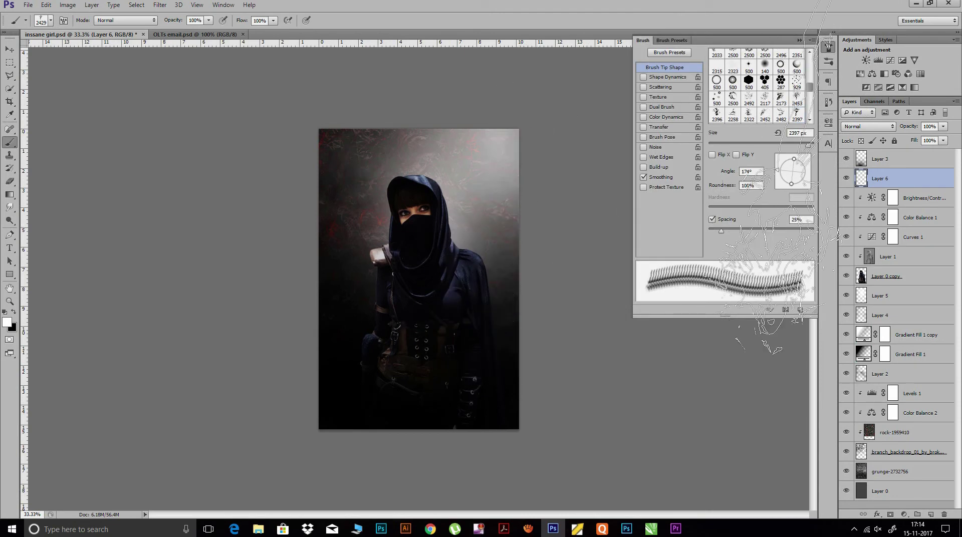
left_click(779, 176)
left_click_drag(778, 175, 778, 172)
left_click(827, 48)
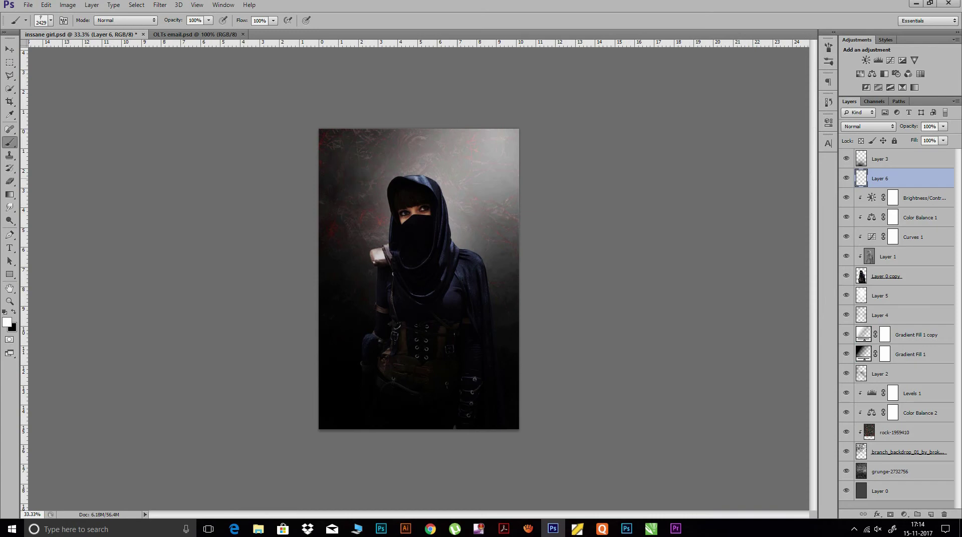
Stamp white smoke right of the figure using lower opacity and a smaller brush
left_click(448, 221)
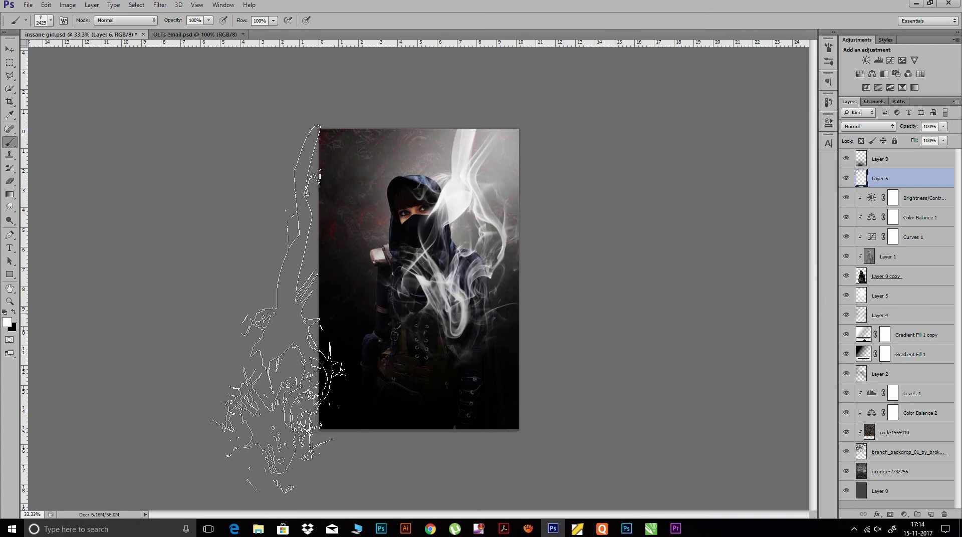
key("ctrl+z")
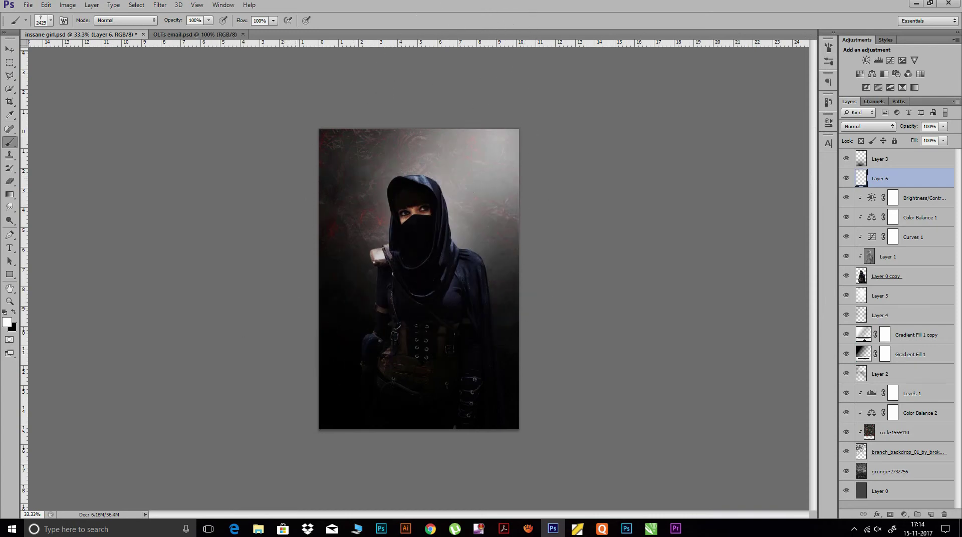
left_click_drag(176, 21, 173, 22)
key("bracketleft")
key("bracketleft")
key("bracketleft")
key("bracketleft")
left_click(467, 231)
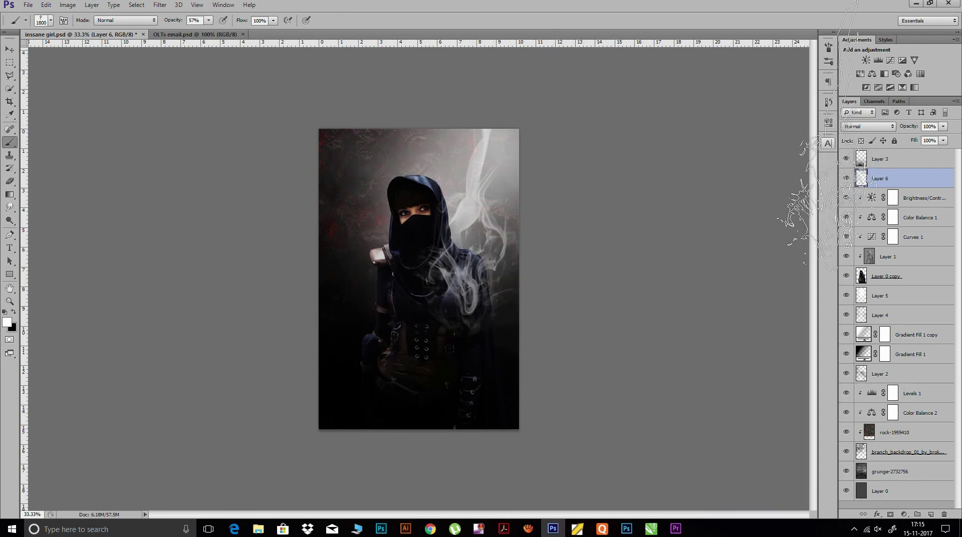
Rotate the brush tip to about -138° and stamp more smoke beside the figure's head
left_click(829, 47)
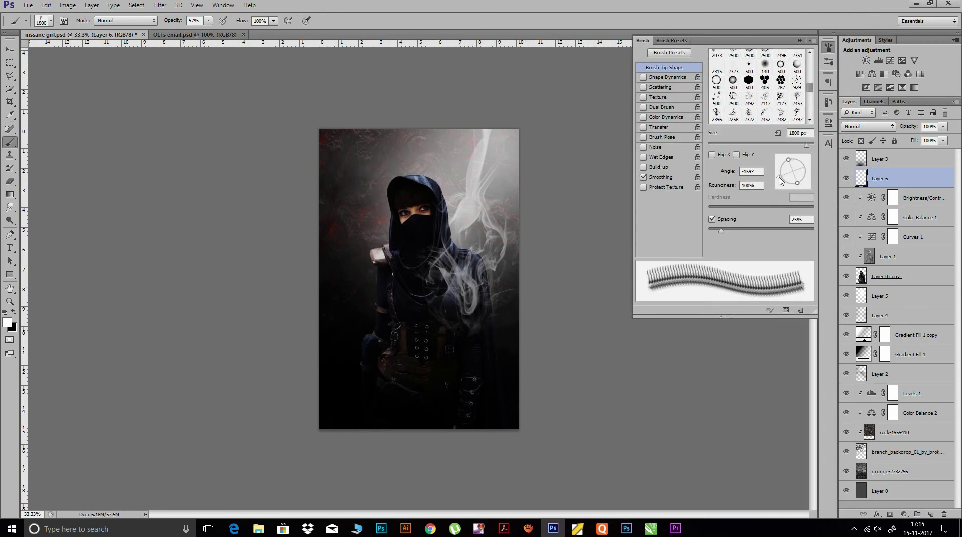
left_click_drag(780, 175, 783, 183)
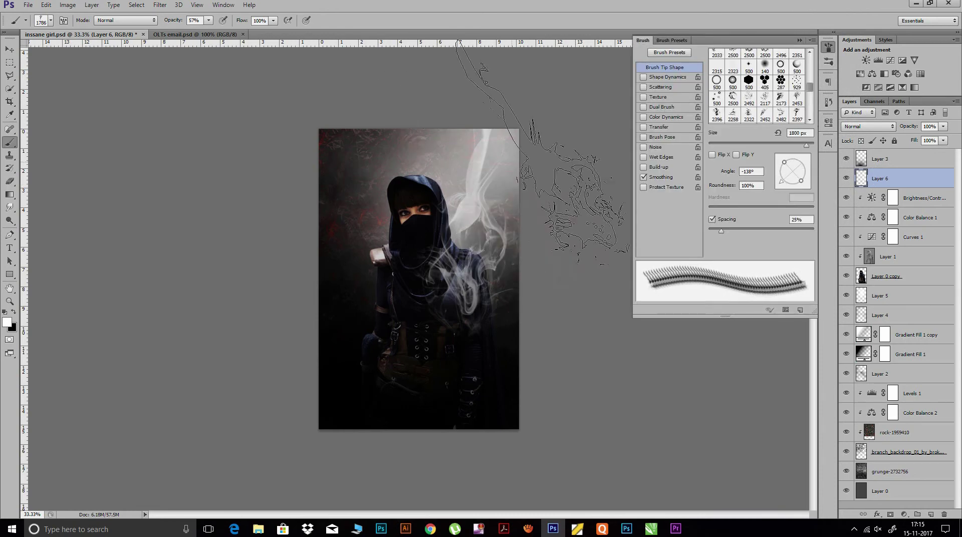
left_click_drag(785, 187, 779, 178)
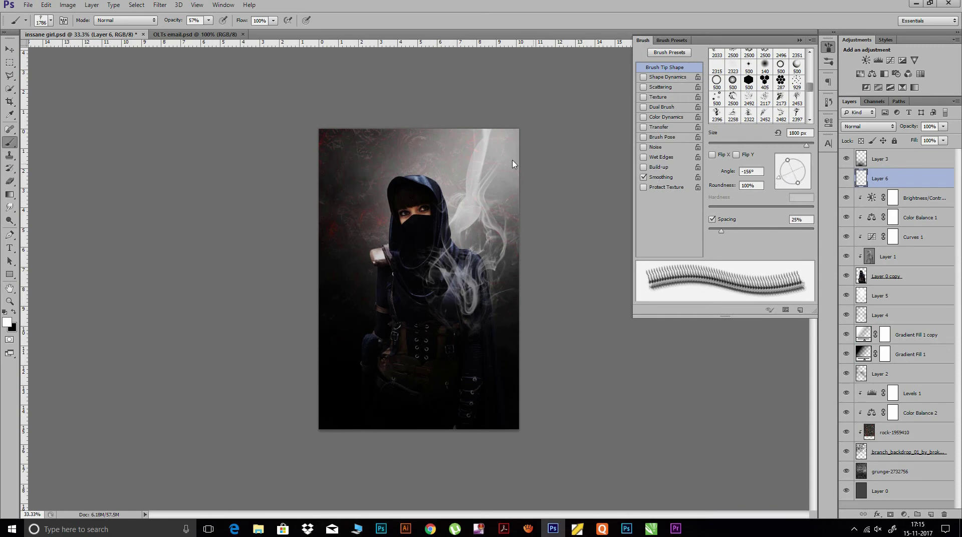
left_click(474, 185)
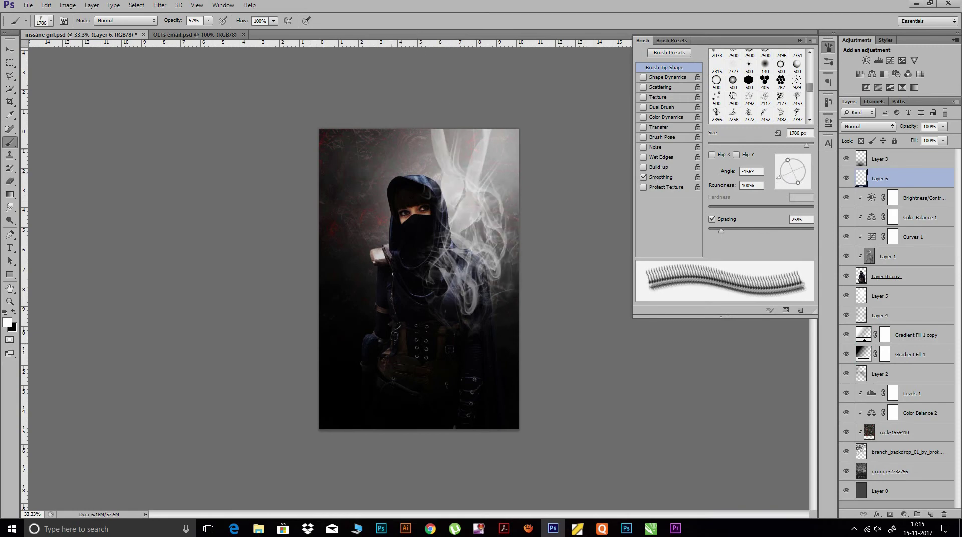
left_click(829, 47)
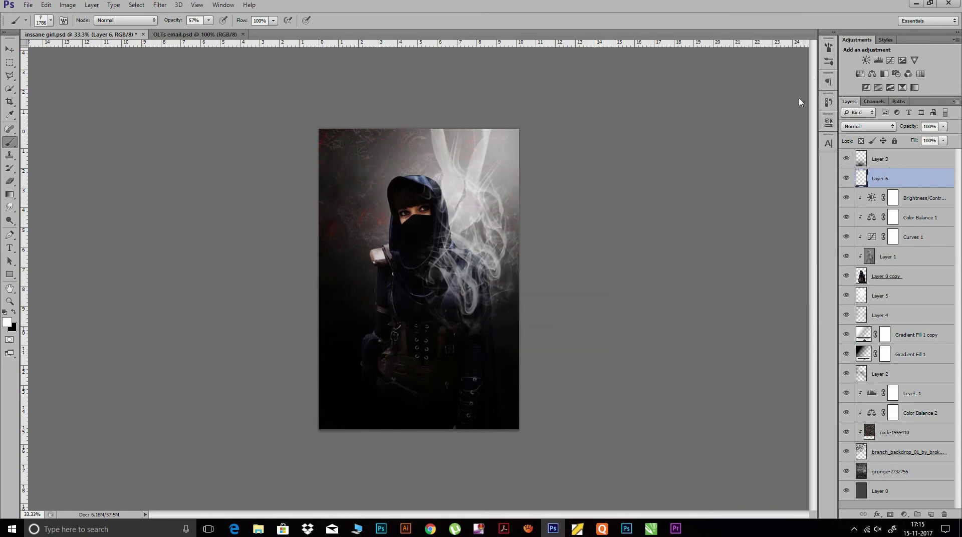
On a new layer, stamp black branches at upper left with the brush tip rotated 180°
left_click(931, 515)
left_click(13, 311)
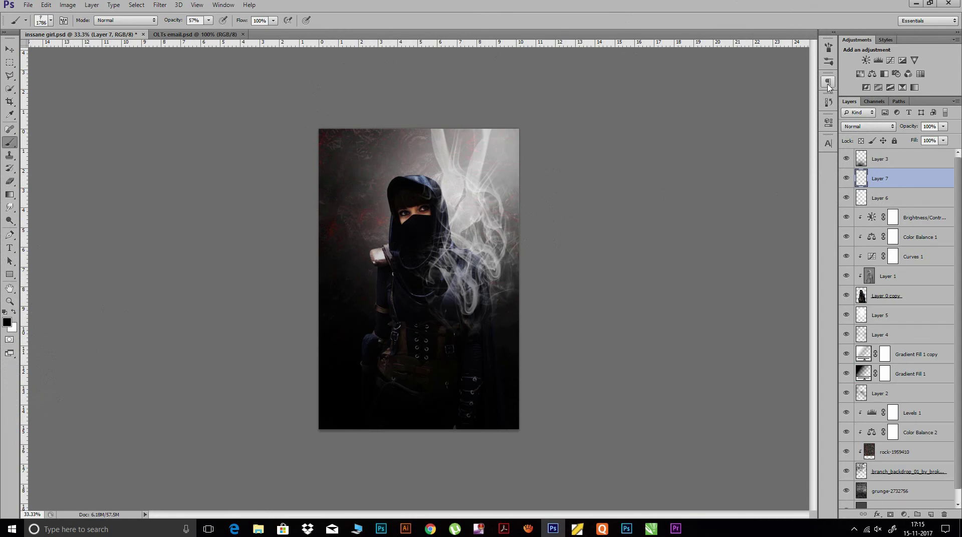
left_click(828, 48)
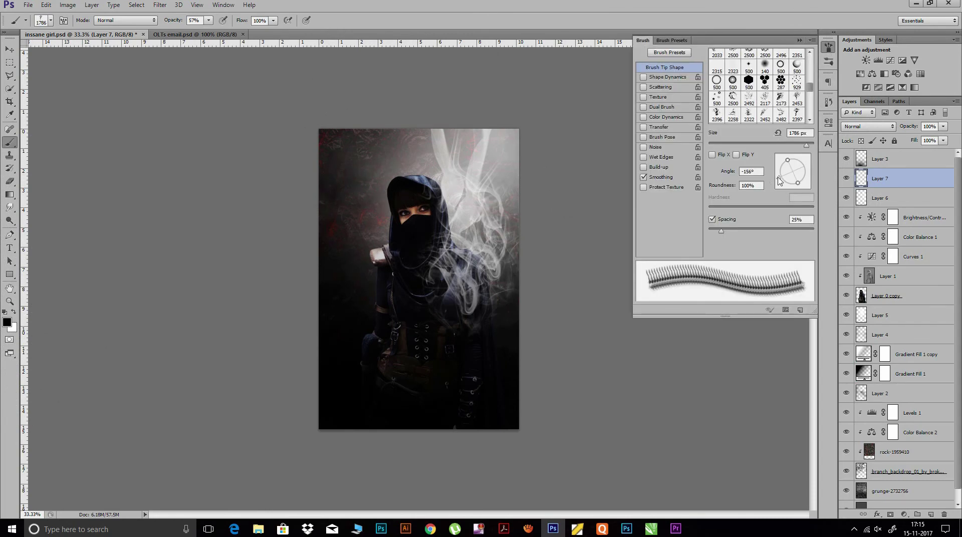
left_click_drag(777, 181, 778, 175)
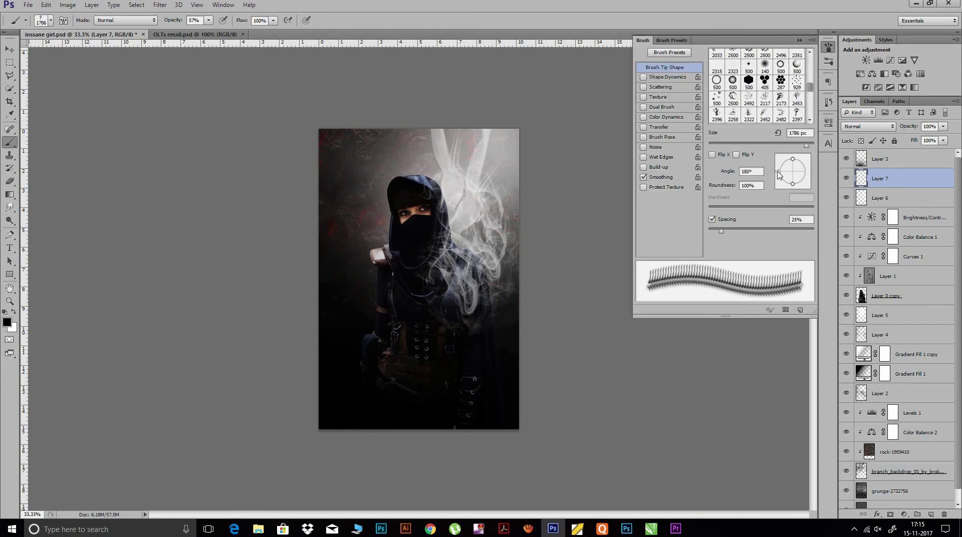
left_click(360, 180)
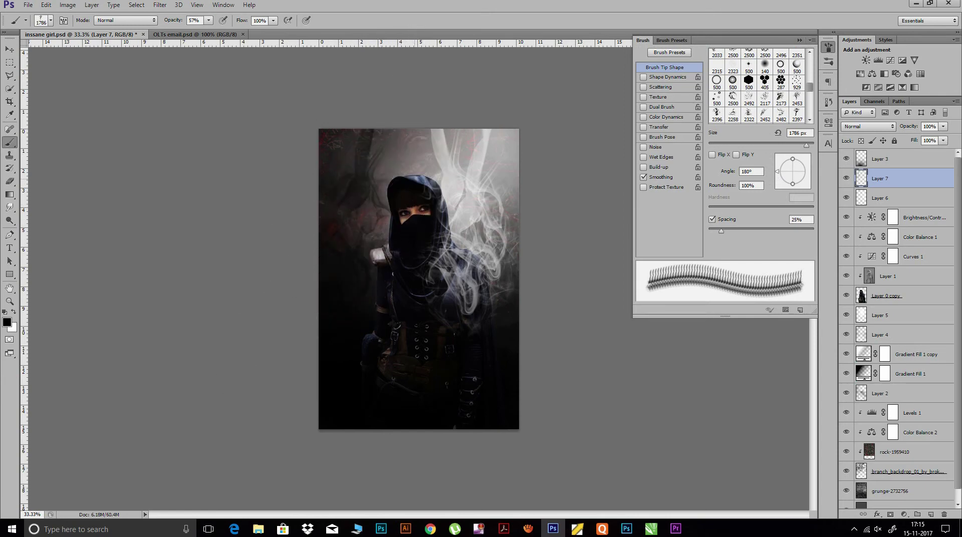
left_click(829, 49)
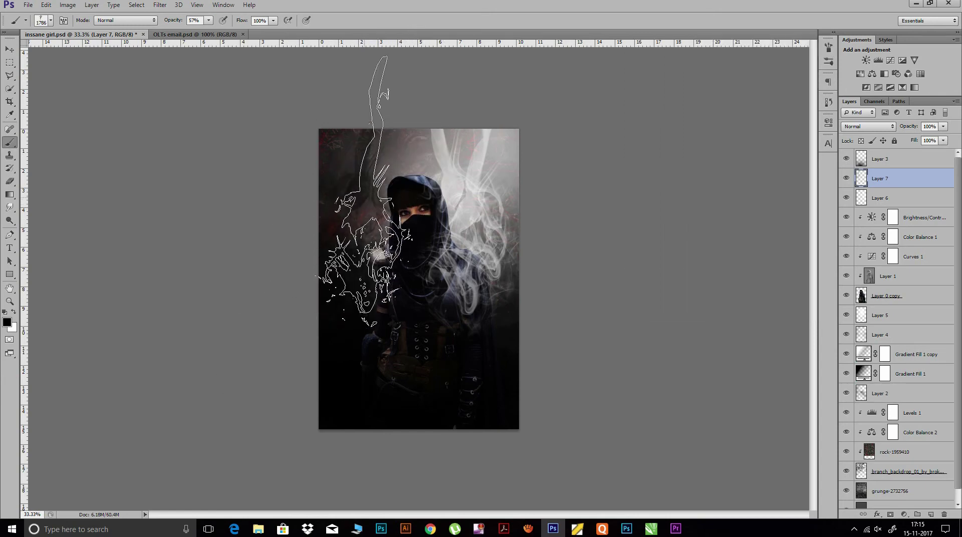
Shrink the brush to 1600 px and toggle Layers 7 and 6 to compare
key("bracketleft")
key("bracketleft")
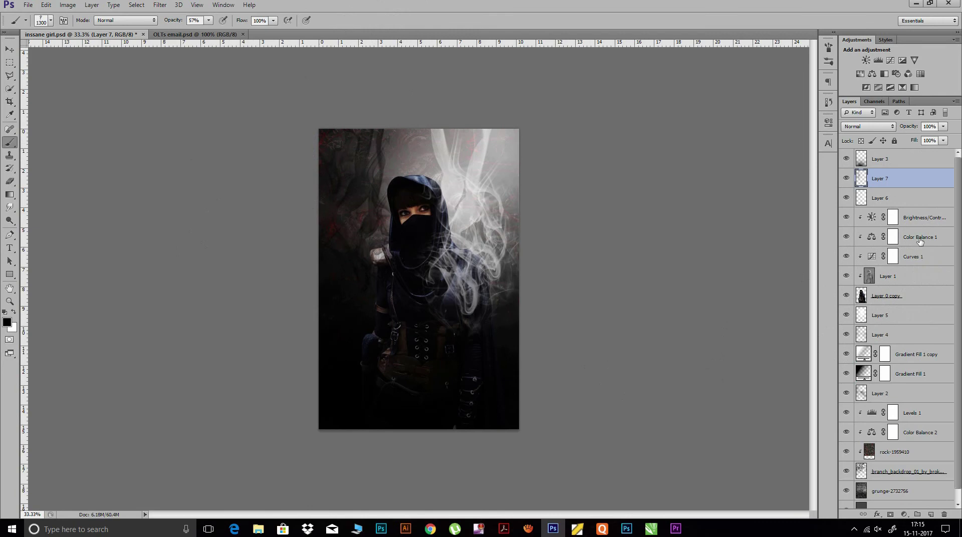
left_click(849, 180)
left_click(848, 182)
left_click(891, 200)
left_click(847, 198)
left_click(847, 198)
Mask the smoke off the woman's lower right and right shoulder with a Soft Round brush
left_click(890, 515)
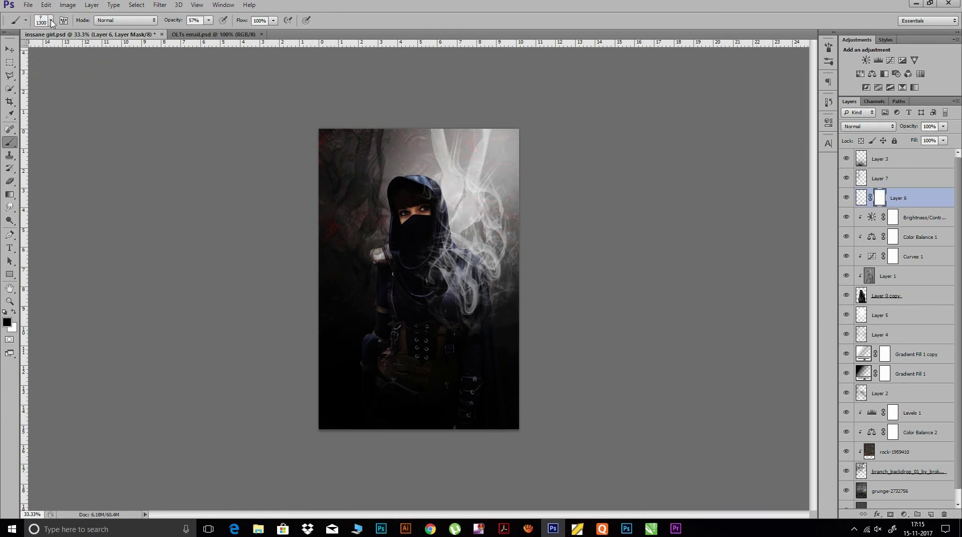
left_click(49, 23)
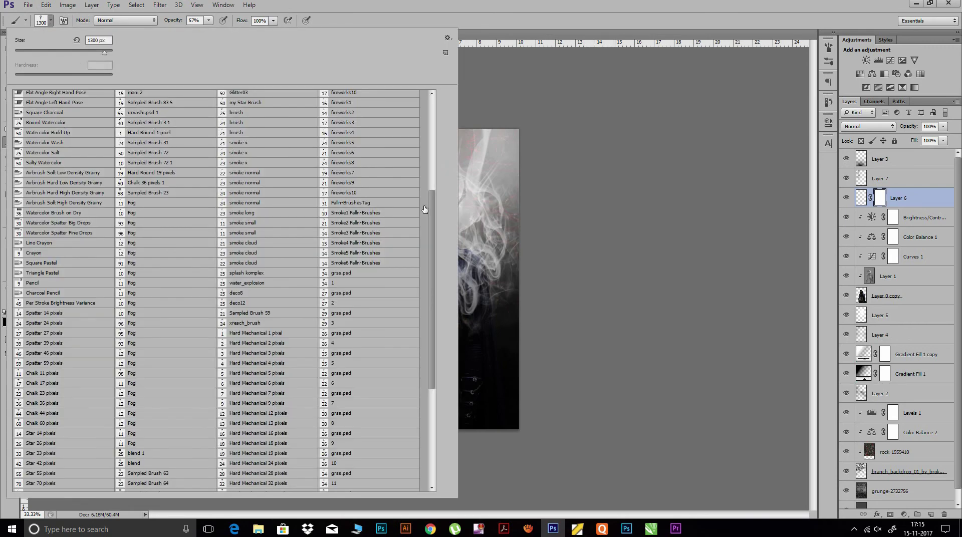
left_click_drag(432, 205, 429, 111)
left_click(42, 95)
left_click(46, 24)
key("bracketleft")
key("bracketleft")
key("bracketleft")
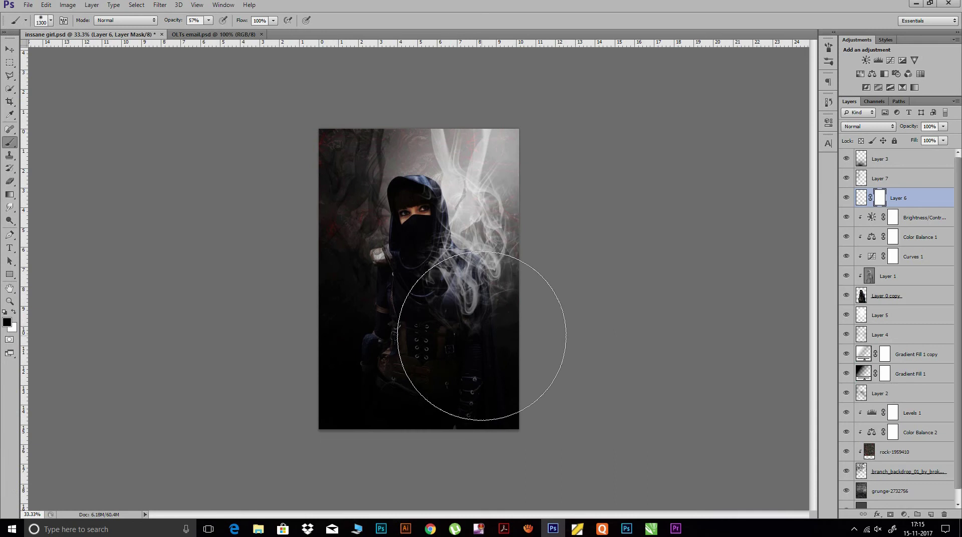
left_click_drag(451, 270, 476, 301)
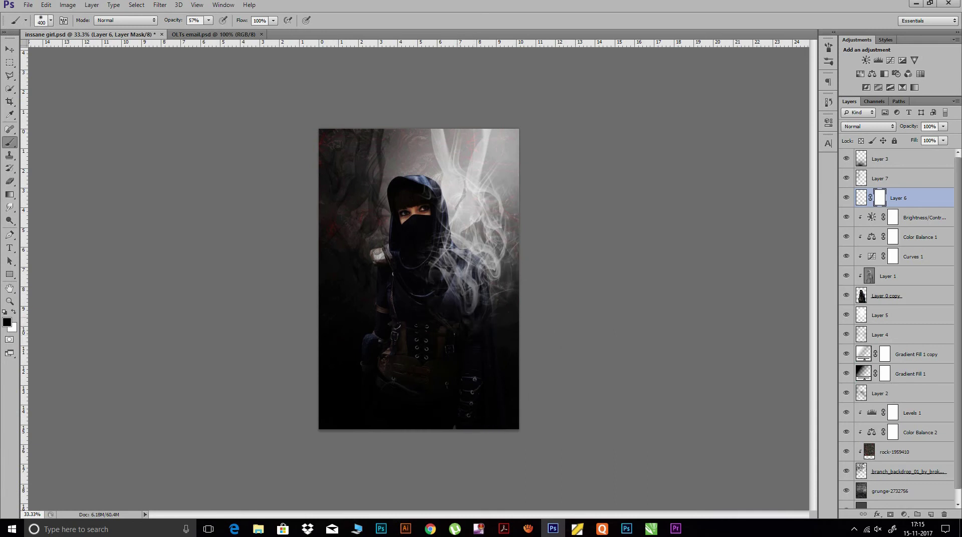
left_click_drag(443, 286, 479, 253)
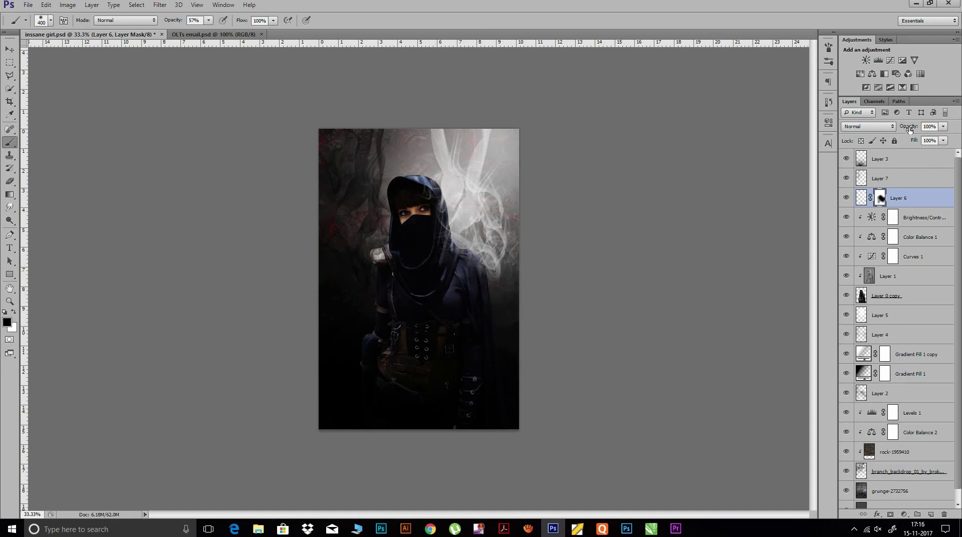
Fade the smoke layer to about half opacity and mask branch darkness around the shoulder on Layer 7
left_click_drag(910, 129, 886, 131)
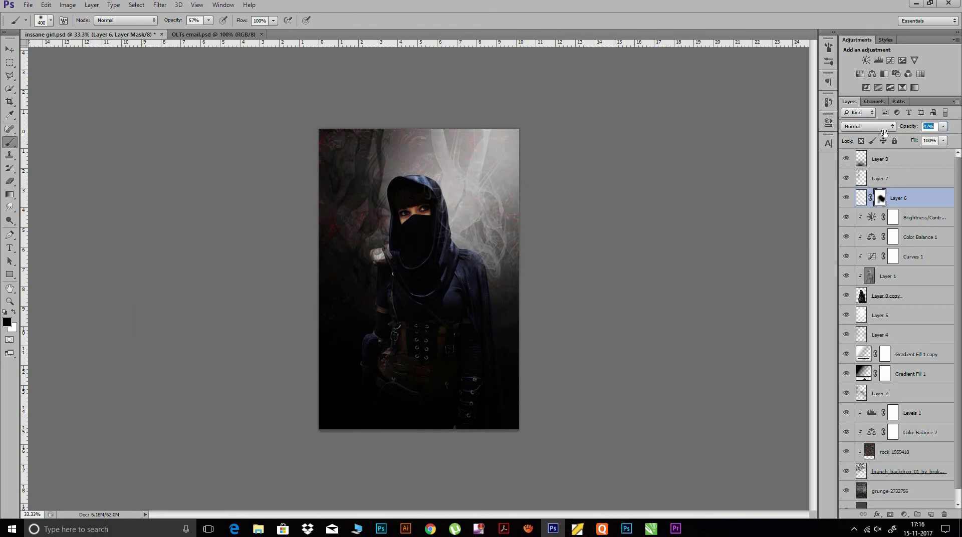
left_click(883, 192)
left_click(886, 181)
mouse_move(912, 128)
left_mouse_down()
mouse_move(901, 129)
mouse_move(921, 129)
left_mouse_up()
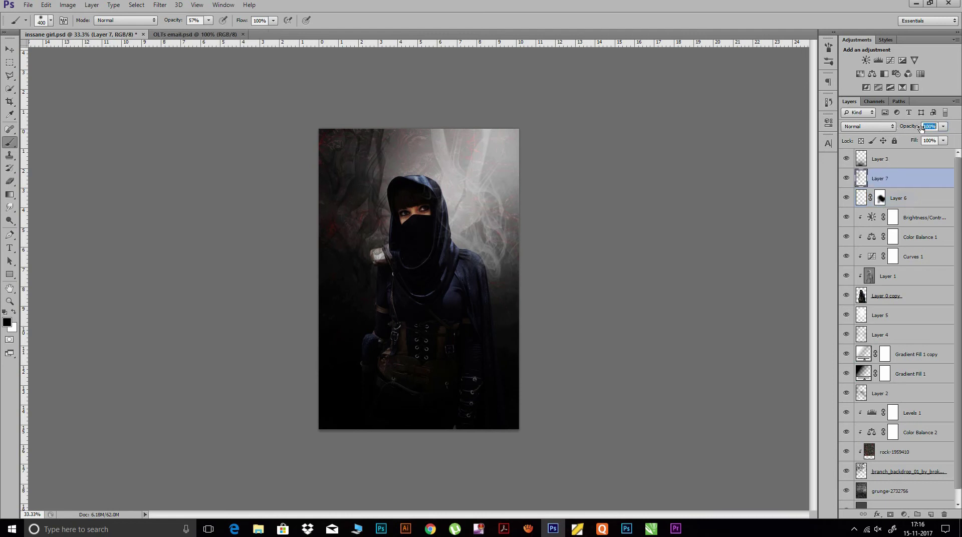
left_click(890, 515)
left_click_drag(374, 259, 385, 234)
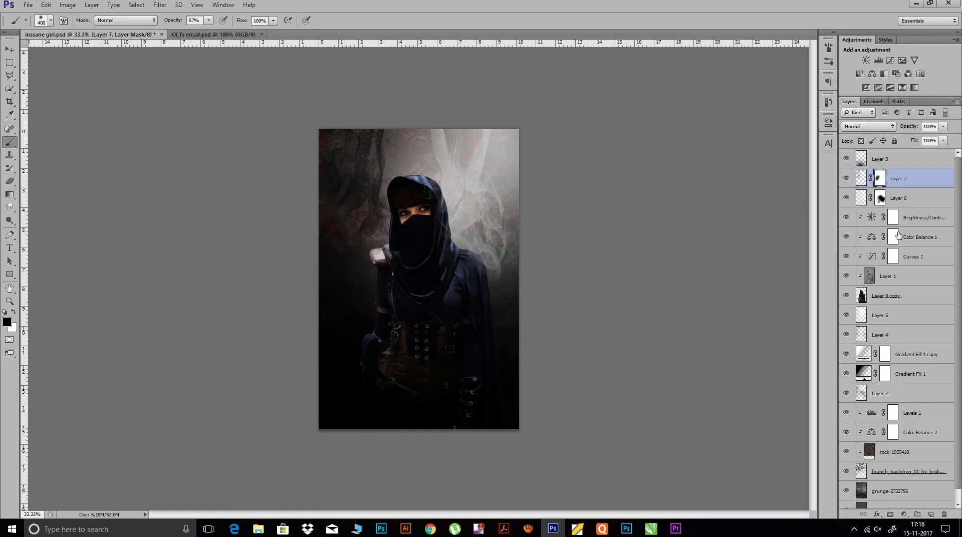
Scale Layer 7's branches to about 115% and tilt them -2.21°, nudging them right and down
left_click(862, 181)
key("ctrl+t")
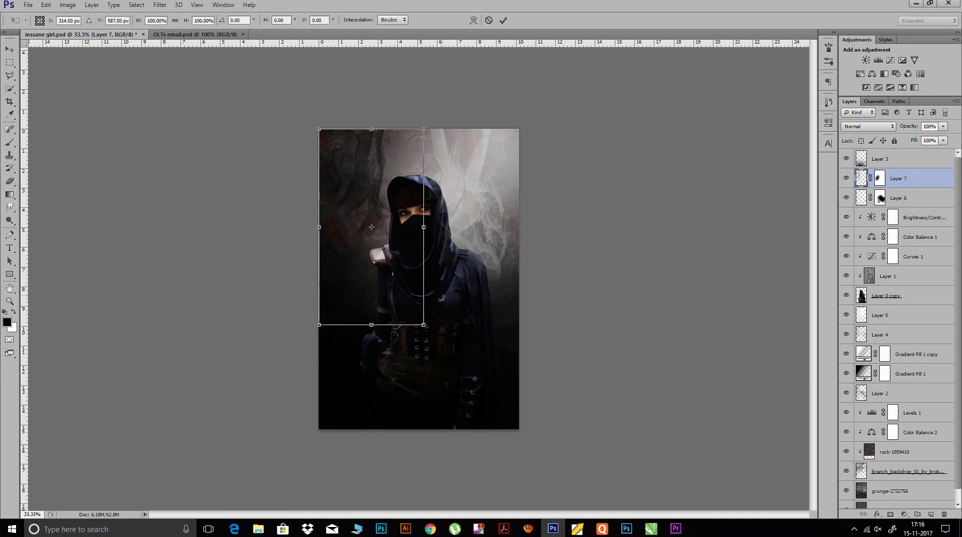
mouse_move(434, 334)
left_mouse_down()
mouse_move(468, 320)
mouse_move(446, 355)
left_mouse_up()
left_click_drag(394, 253, 398, 255)
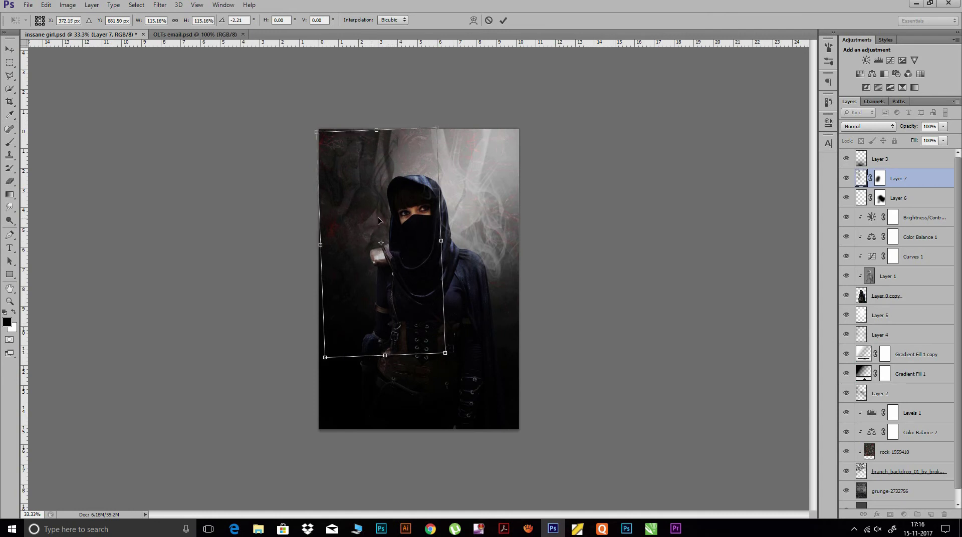
left_click(502, 22)
key("b")
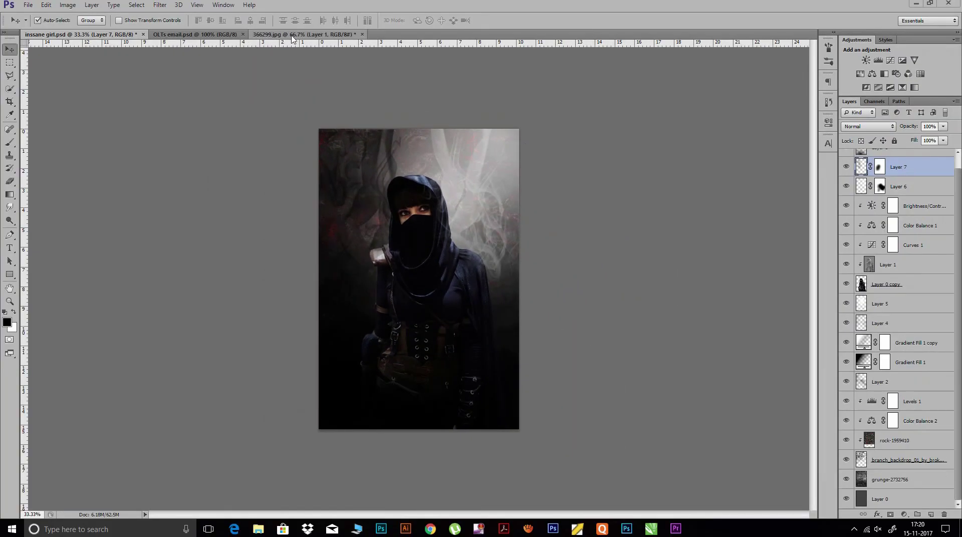
Drag the sword layer from 366299.jpg into the hooded woman composite
left_click(292, 35)
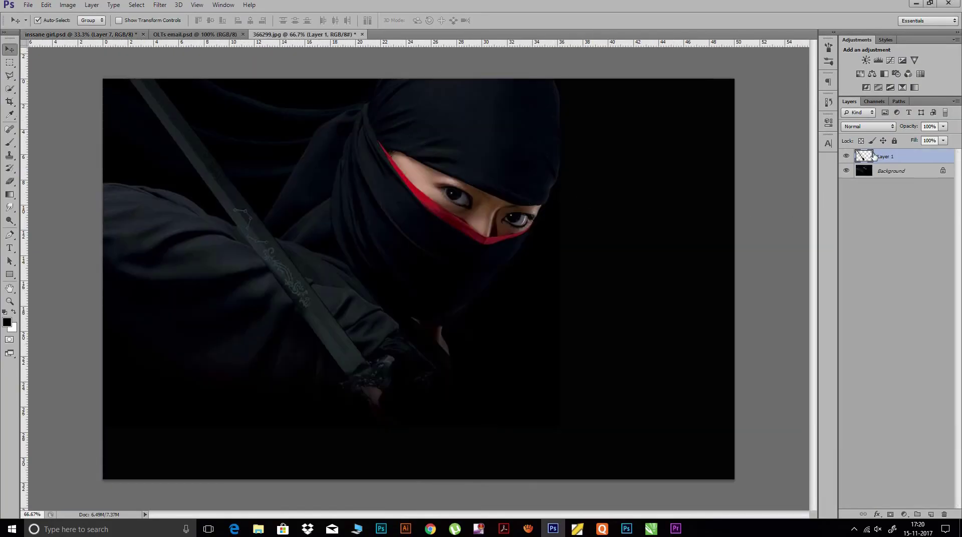
left_click_drag(257, 230, 136, 43)
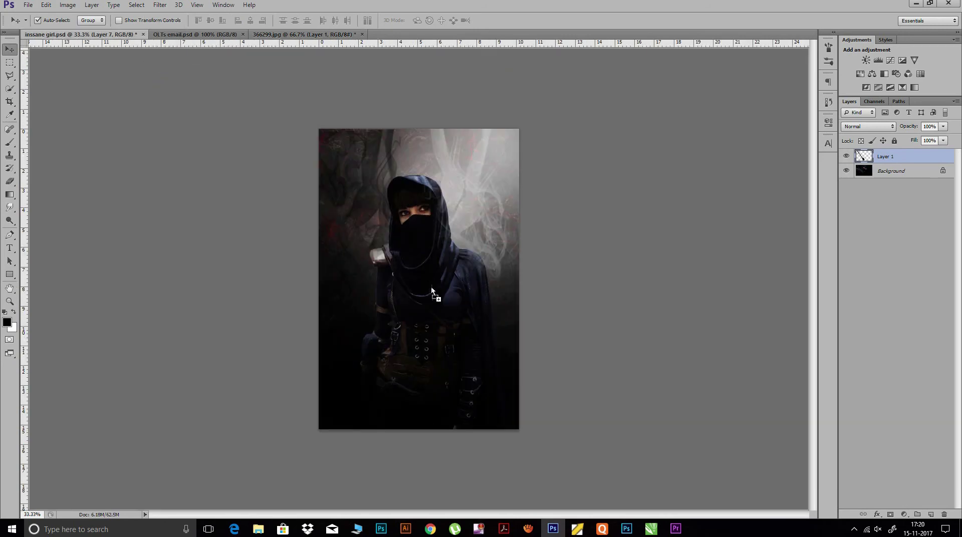
left_click_drag(136, 43, 424, 303)
Enlarge, tilt and position the sword diagonally across the woman's lower left, then commit
key("ctrl+t")
mouse_move(469, 350)
left_mouse_down()
mouse_move(421, 350)
mouse_move(424, 376)
left_mouse_up()
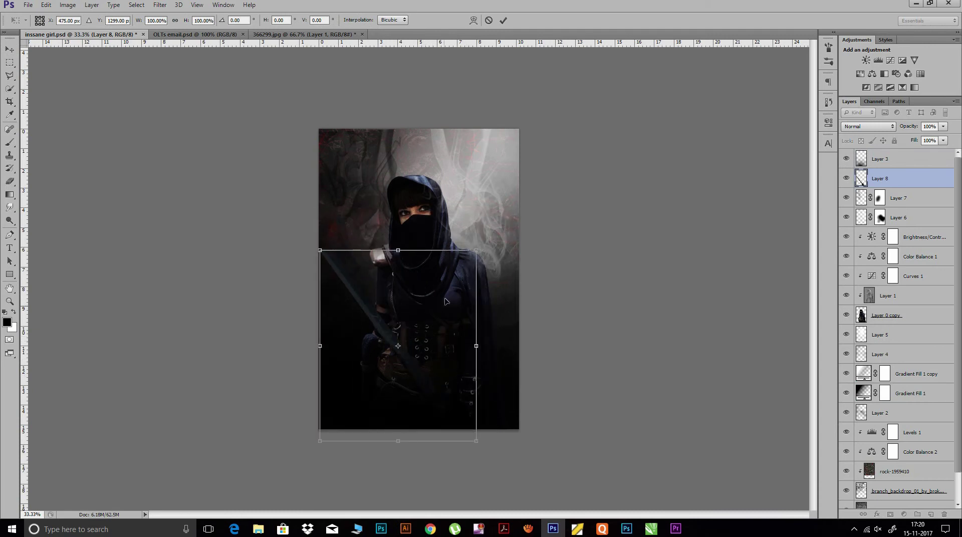
left_click_drag(319, 251, 308, 236)
left_click_drag(482, 451, 490, 447)
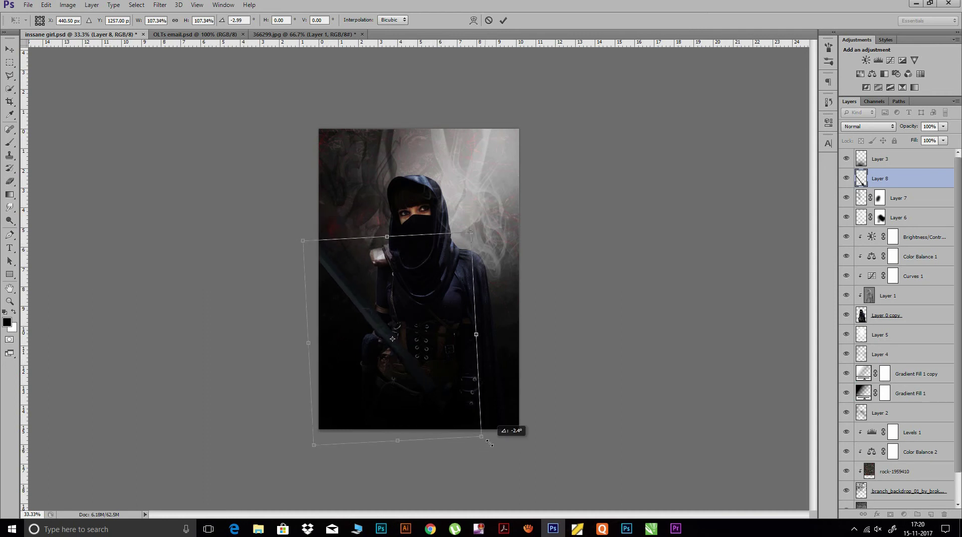
left_click_drag(456, 399, 457, 422)
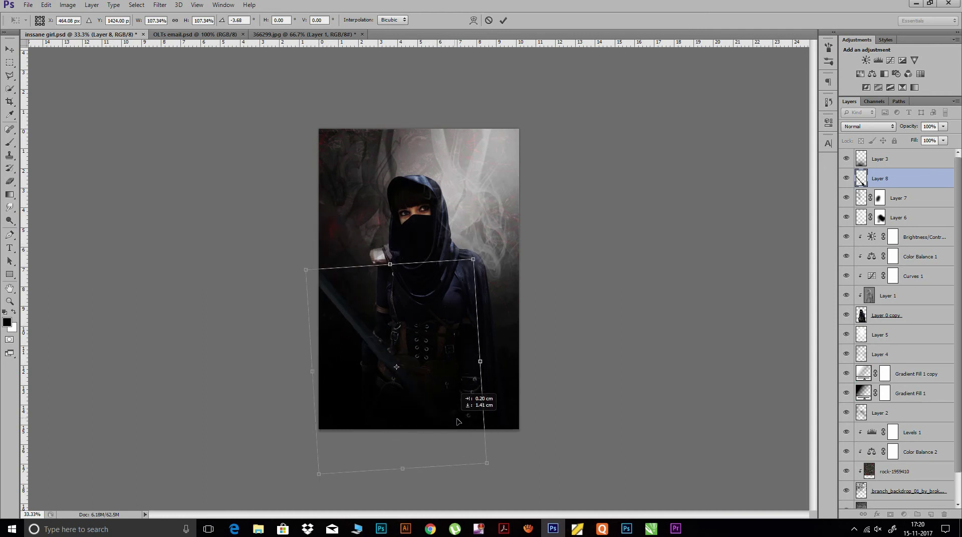
left_click_drag(312, 275, 301, 264)
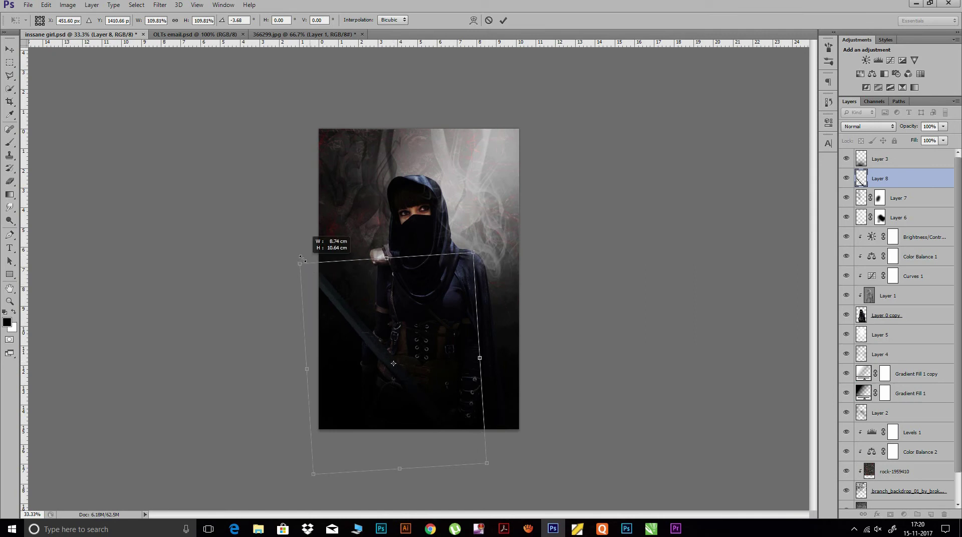
left_click_drag(485, 248, 480, 258)
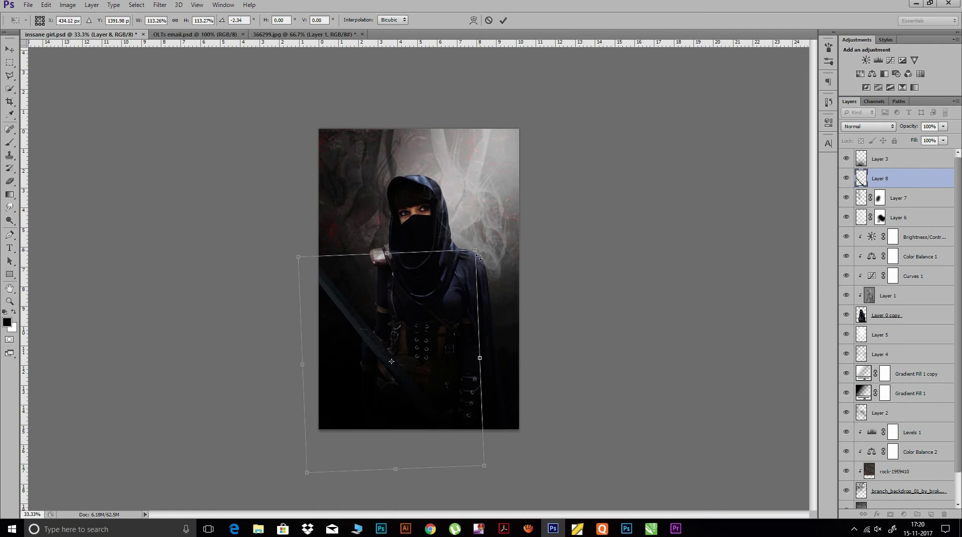
left_click_drag(298, 259, 290, 245)
left_click(503, 20)
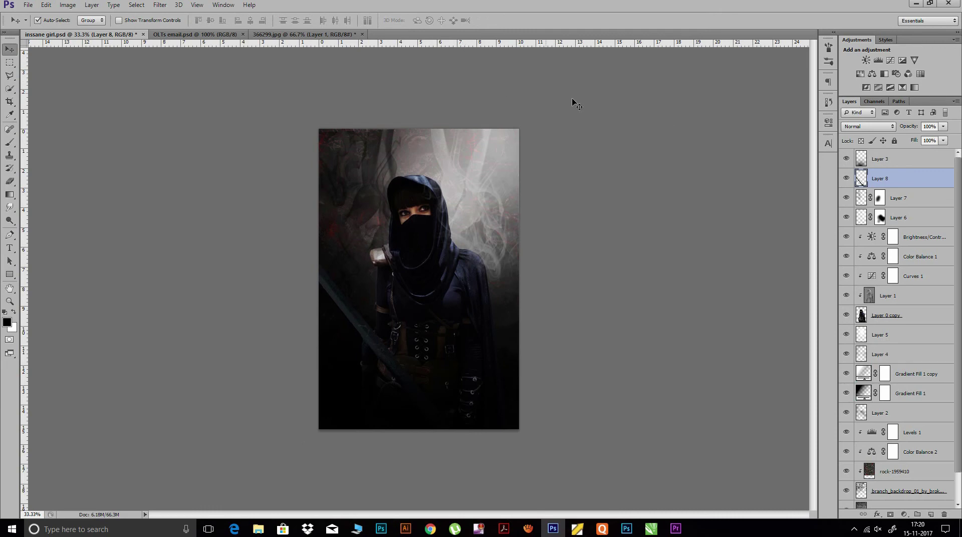
Give Layer 8 a drop shadow at 100% opacity, 54 px size, distance 22 and 58° angle
double_click(915, 183)
left_click(651, 279)
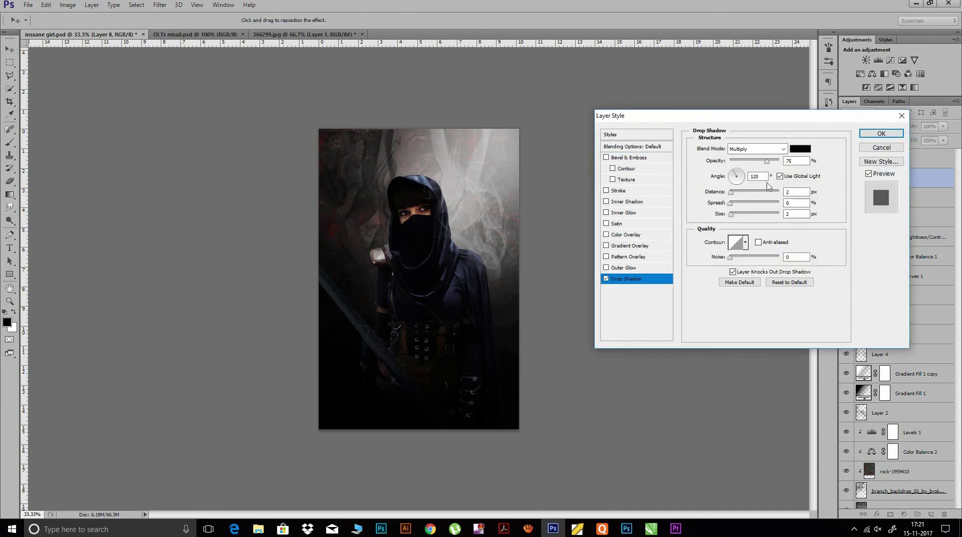
left_click(729, 193)
left_click_drag(731, 192, 741, 192)
mouse_move(767, 161)
left_mouse_down()
mouse_move(780, 161)
mouse_move(736, 173)
mouse_move(749, 170)
left_mouse_up()
left_click_drag(731, 214, 744, 221)
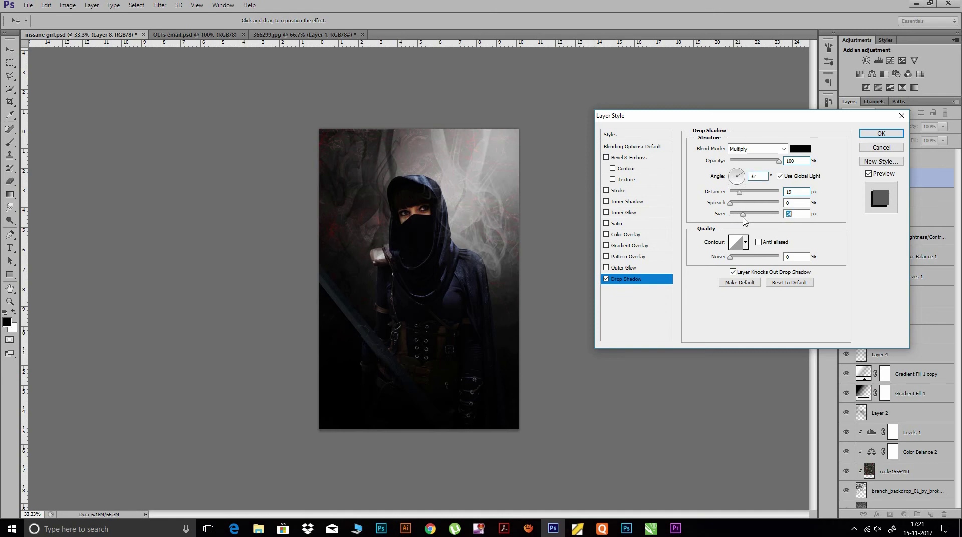
left_click_drag(740, 193, 743, 194)
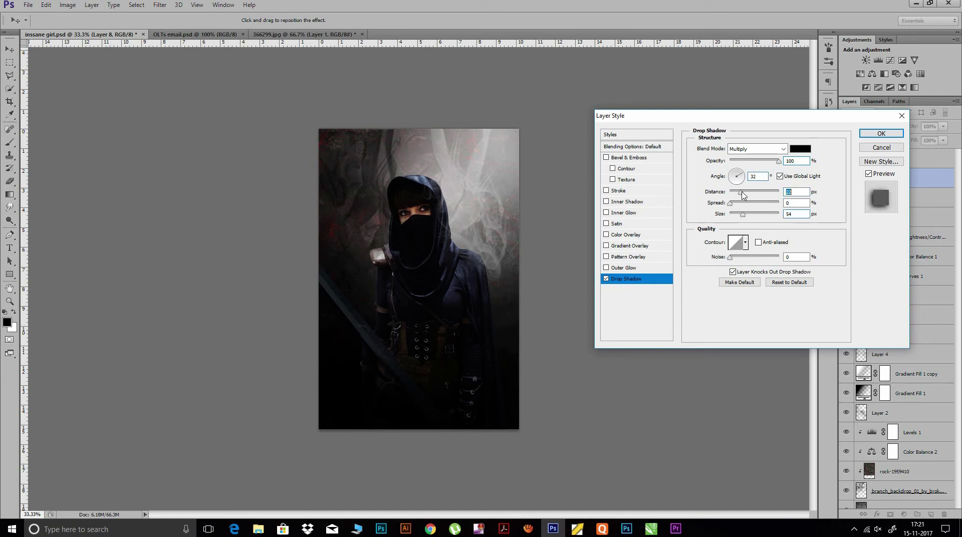
left_click_drag(743, 172, 746, 216)
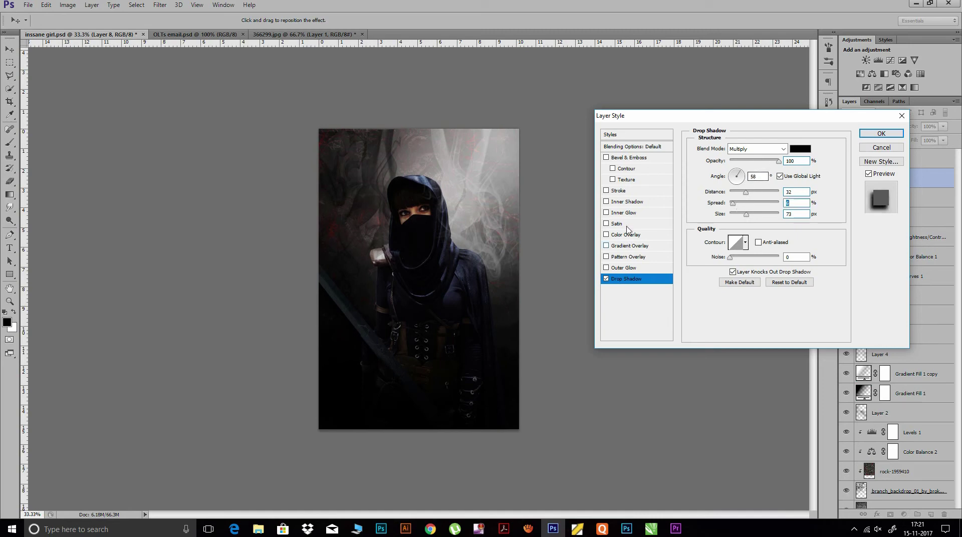
Add a white Normal-mode inner shadow with 8 px distance, 21 px size and 61% opacity
left_click(626, 203)
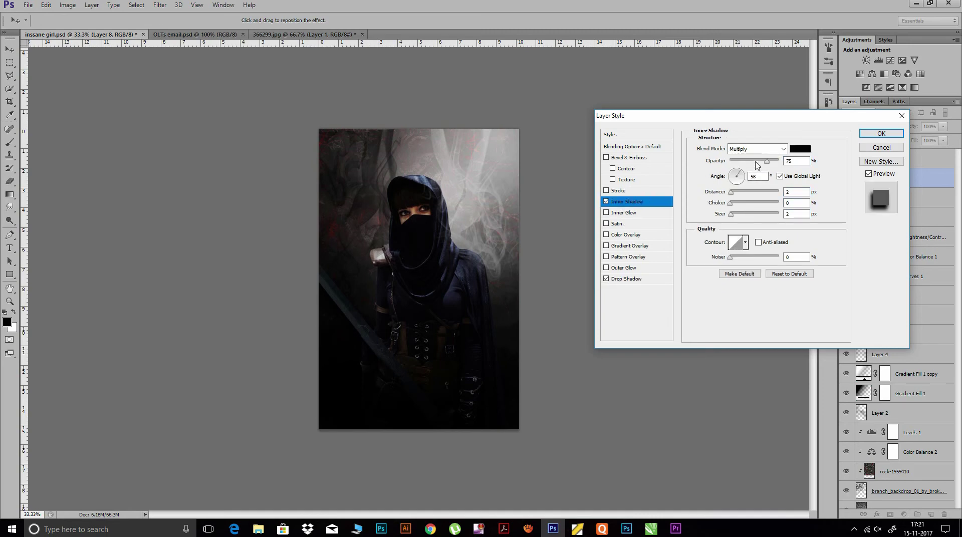
left_click(800, 149)
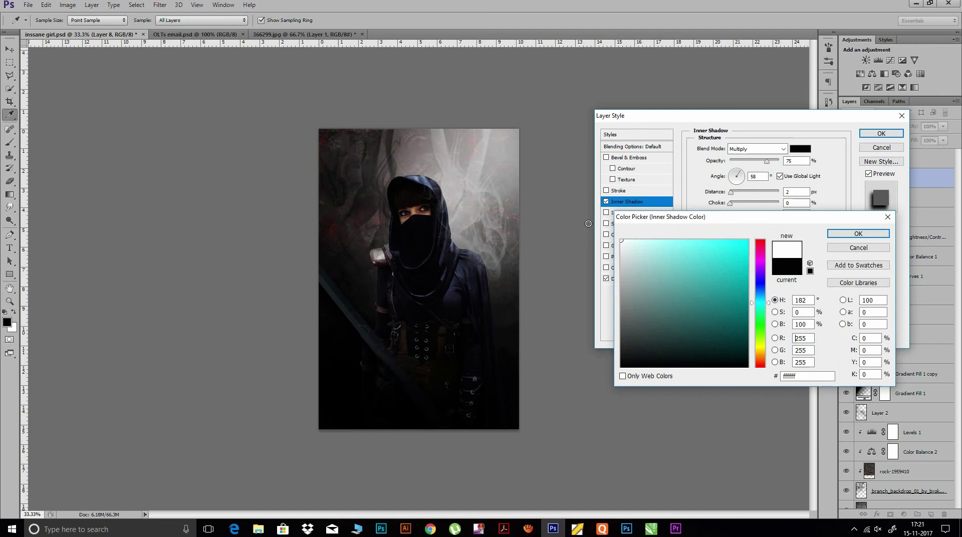
left_click(852, 234)
left_click(754, 148)
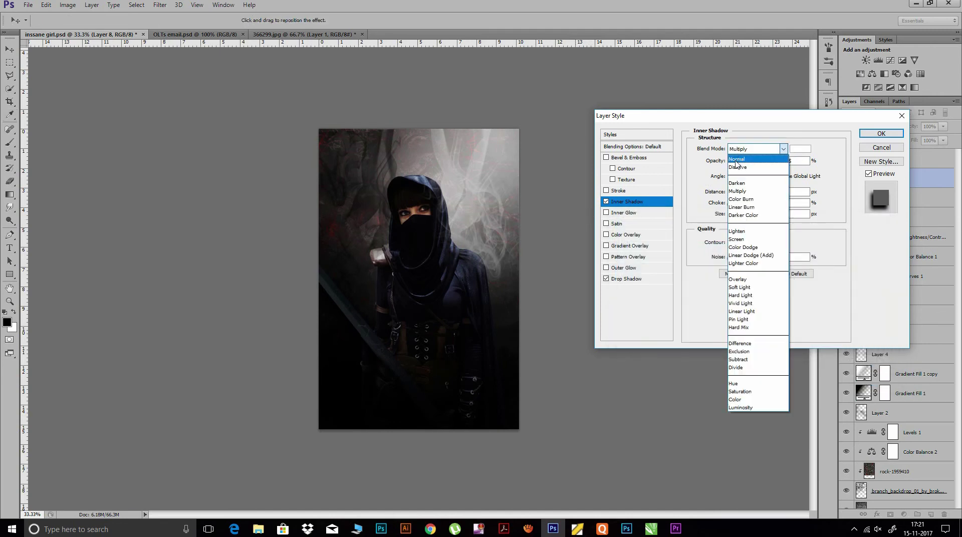
left_click(736, 159)
left_click_drag(732, 193, 735, 196)
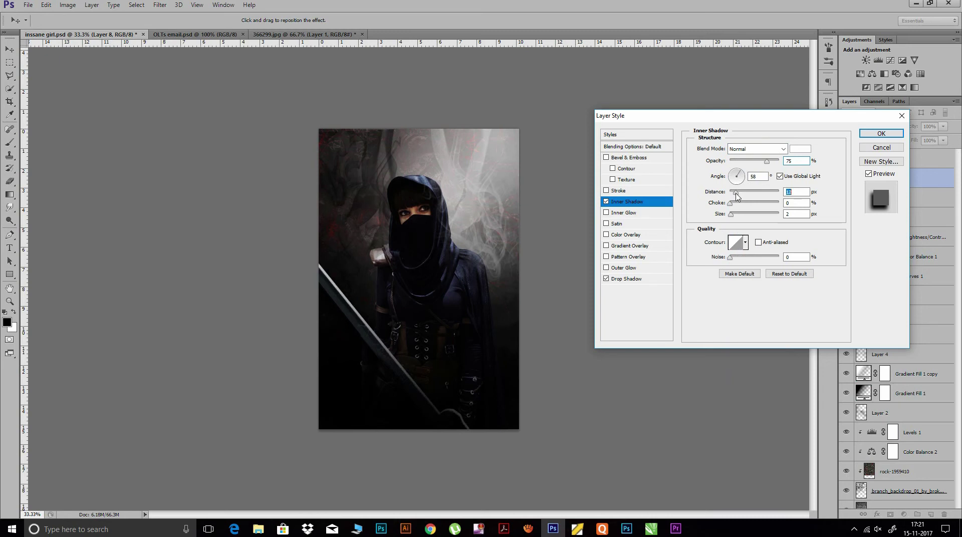
left_click_drag(734, 195, 736, 215)
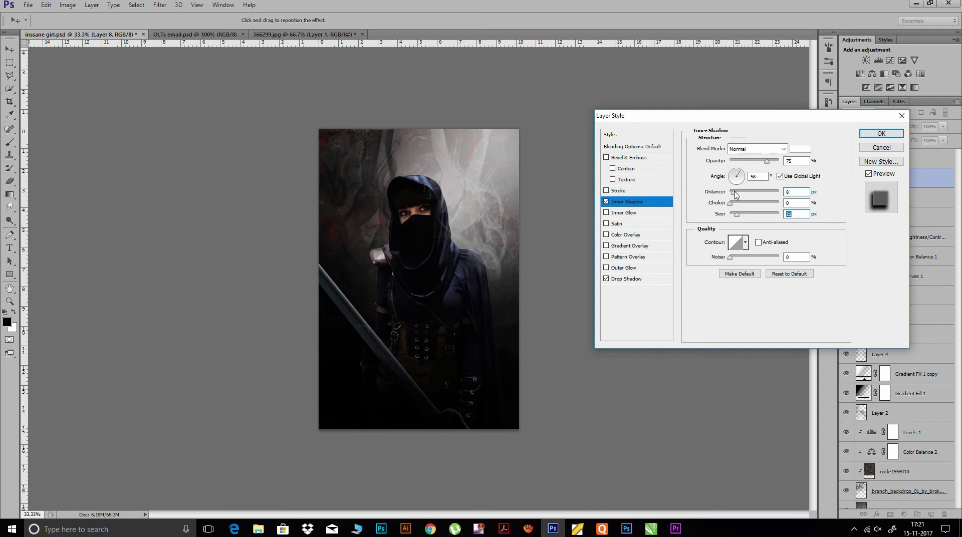
left_click_drag(767, 161, 766, 166)
left_click(866, 135)
Try clearing Layer 8's effects and flattening the image, undoing both
left_click(951, 183)
right_click(917, 179)
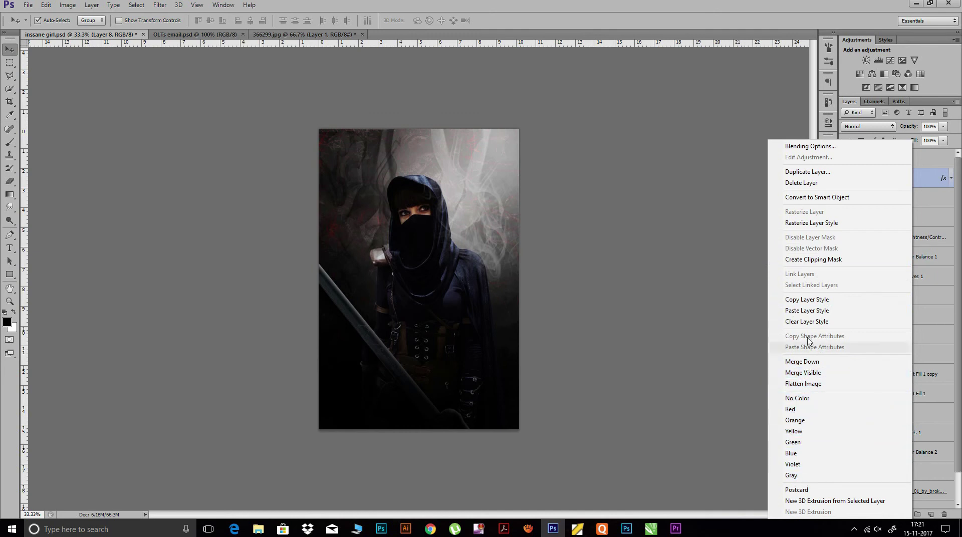
left_click(811, 322)
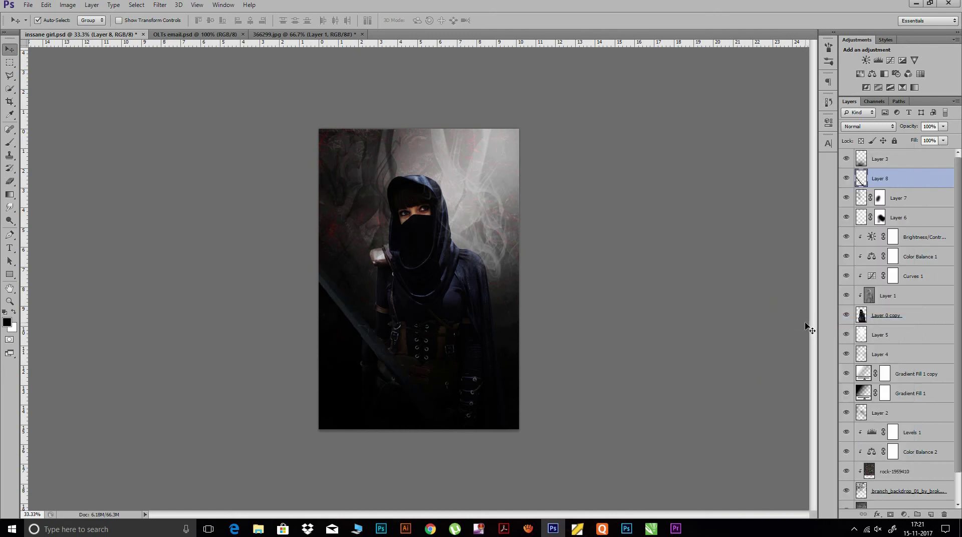
key("ctrl+z")
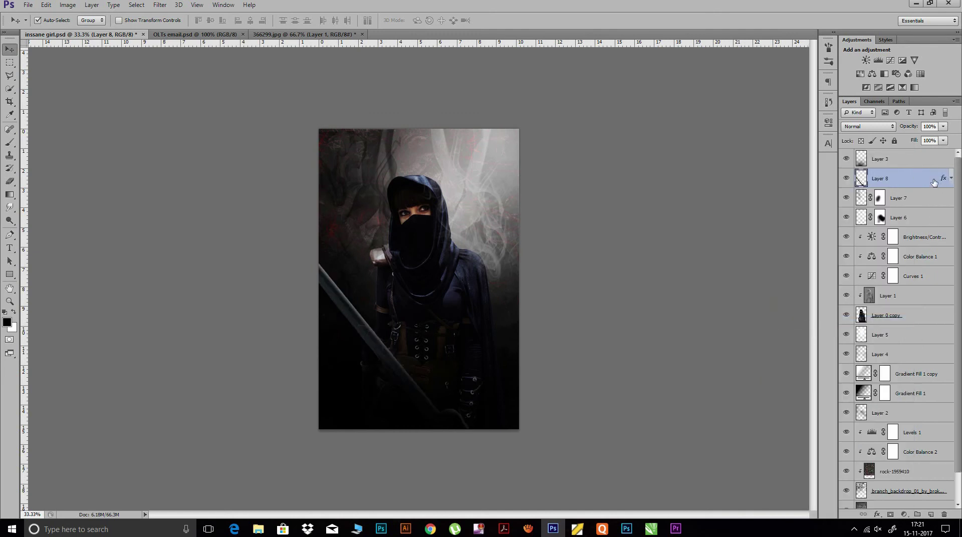
right_click(935, 182)
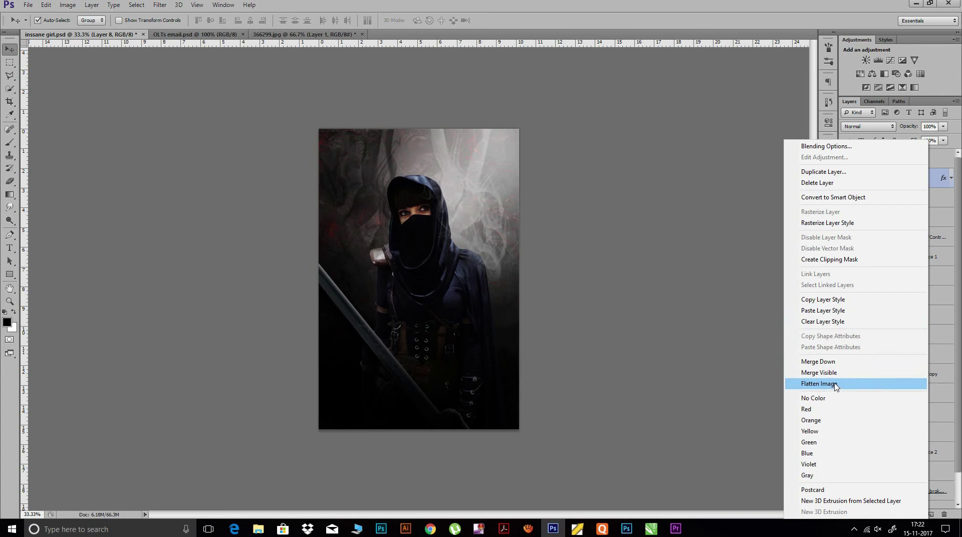
left_click(835, 385)
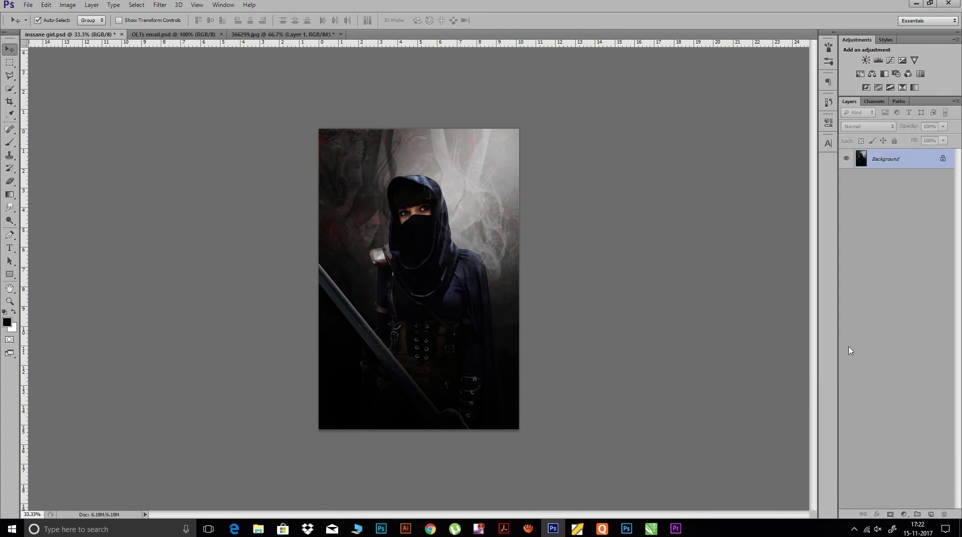
key("ctrl+z")
Convert Layer 8 to a smart object, add a mask and paint out the sword near the bottom
right_click(908, 180)
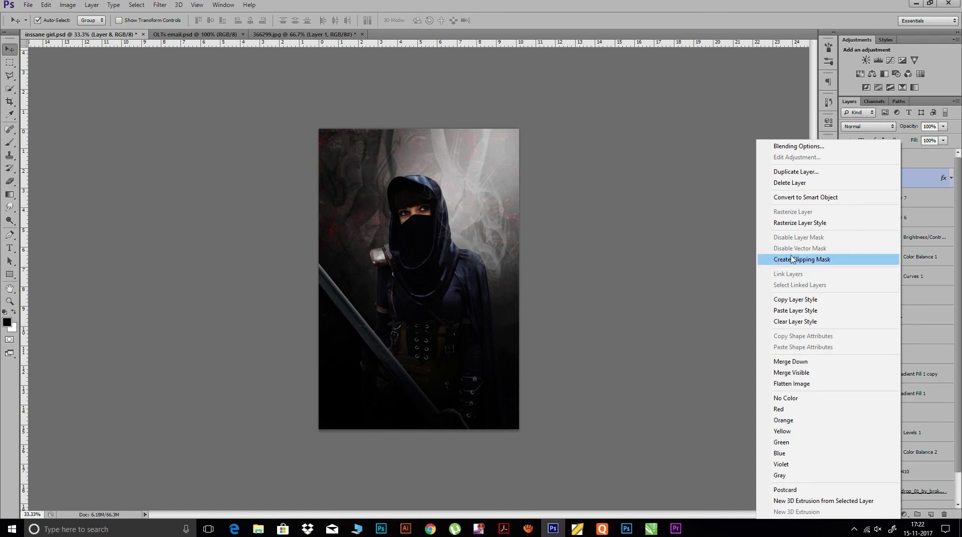
left_click(802, 199)
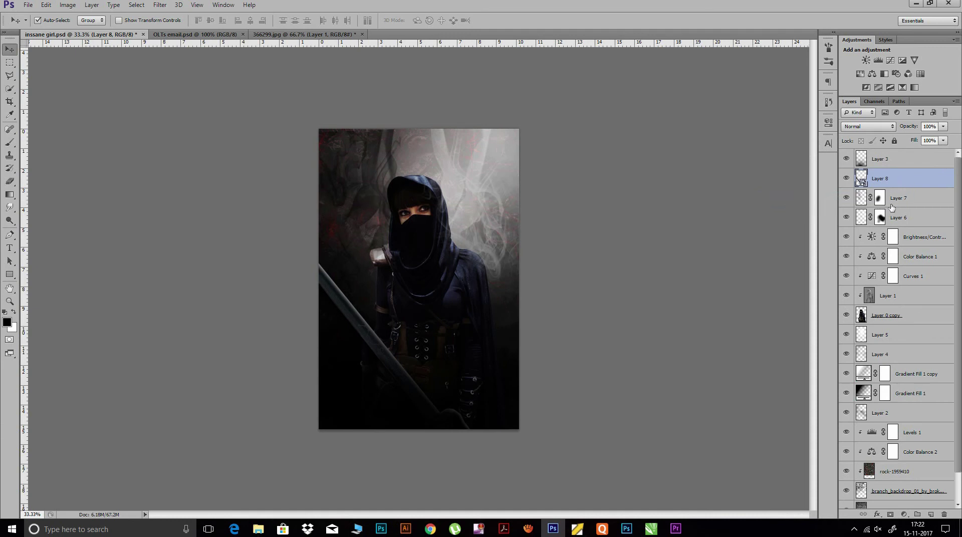
left_click(891, 514)
key("b")
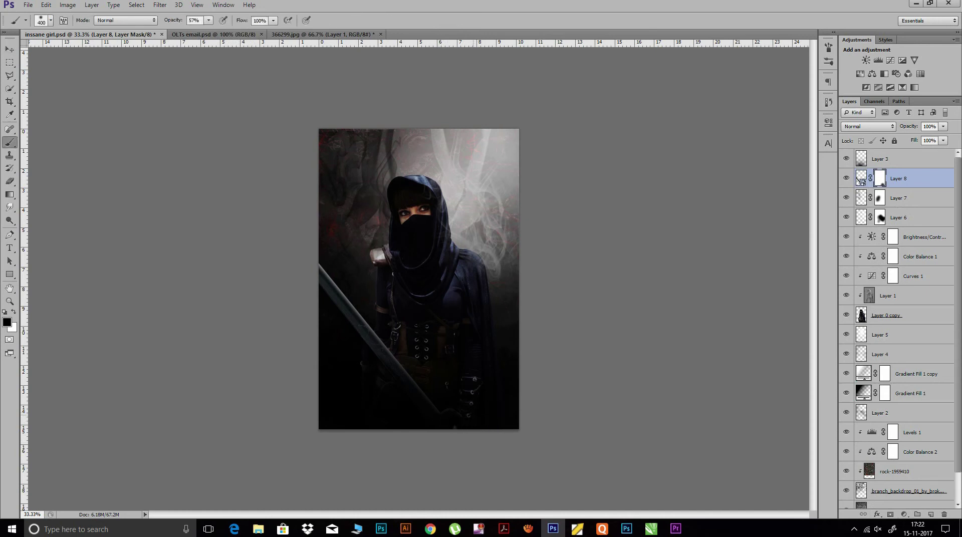
left_click_drag(435, 446, 444, 467)
key("ctrl+t")
Scale the sword to about 93%, tilt it -2.88° and shift it slightly left
left_click_drag(275, 235, 299, 250)
left_click_drag(502, 259, 497, 249)
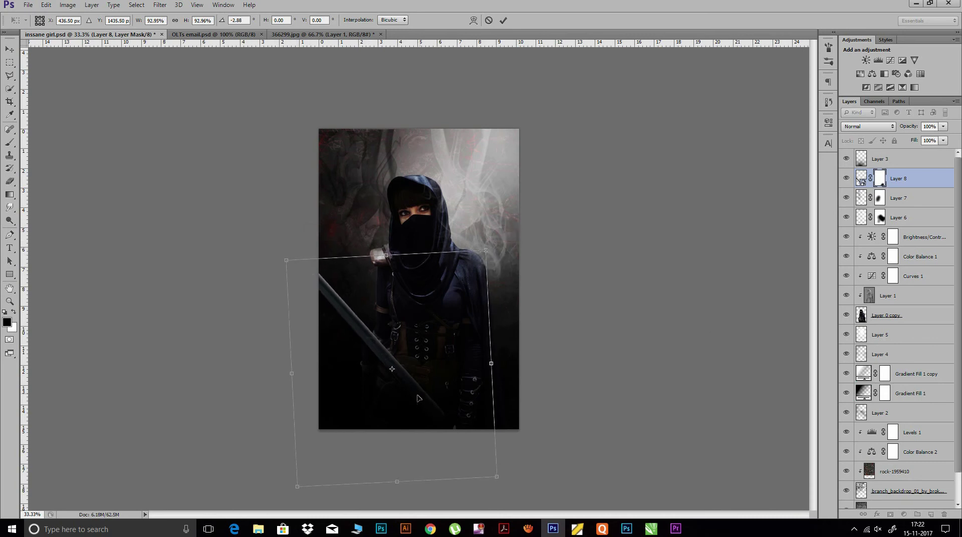
left_click_drag(420, 396, 410, 398)
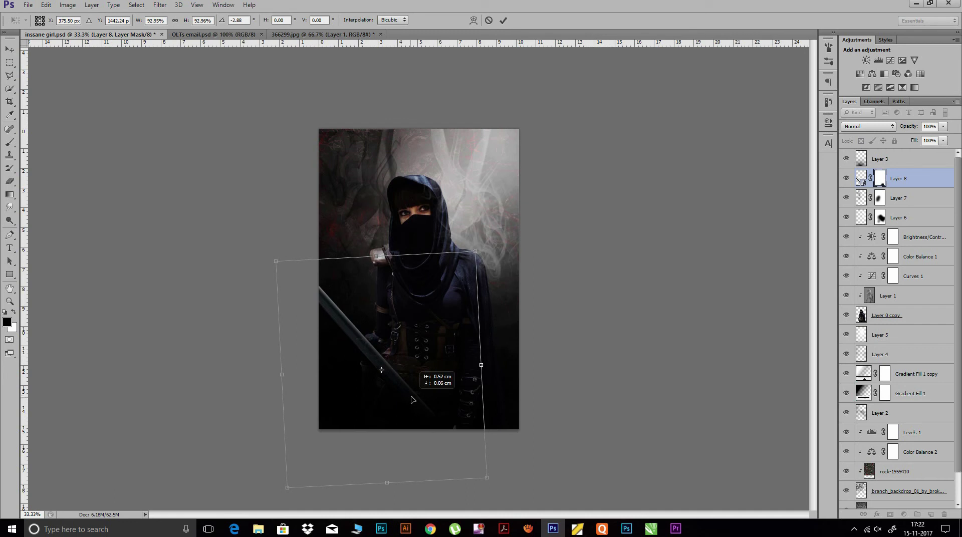
left_click_drag(414, 398, 414, 399)
left_click(504, 20)
key("b")
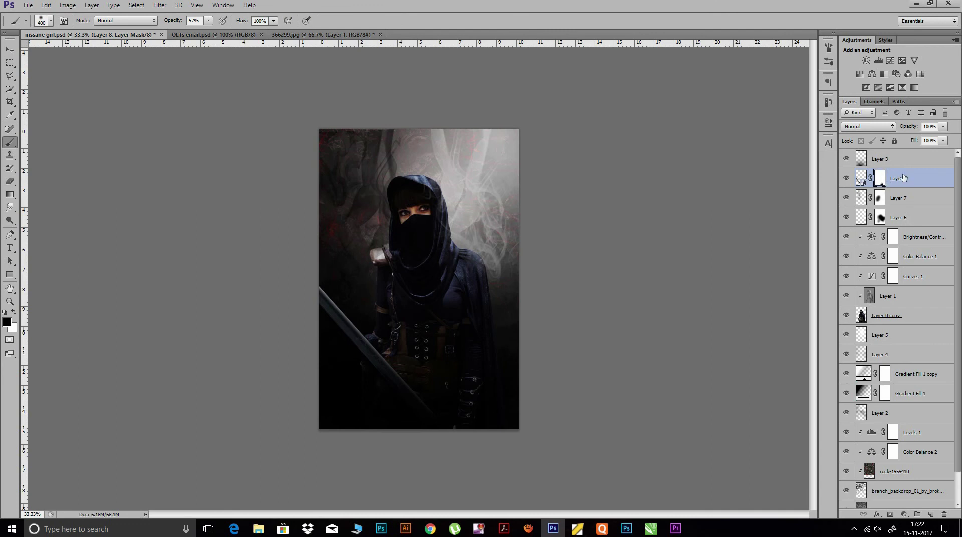
Toggle Layer 3's visibility to check beneath it, then reselect Layer 8
left_click(846, 159)
left_click(846, 159)
left_click(901, 158)
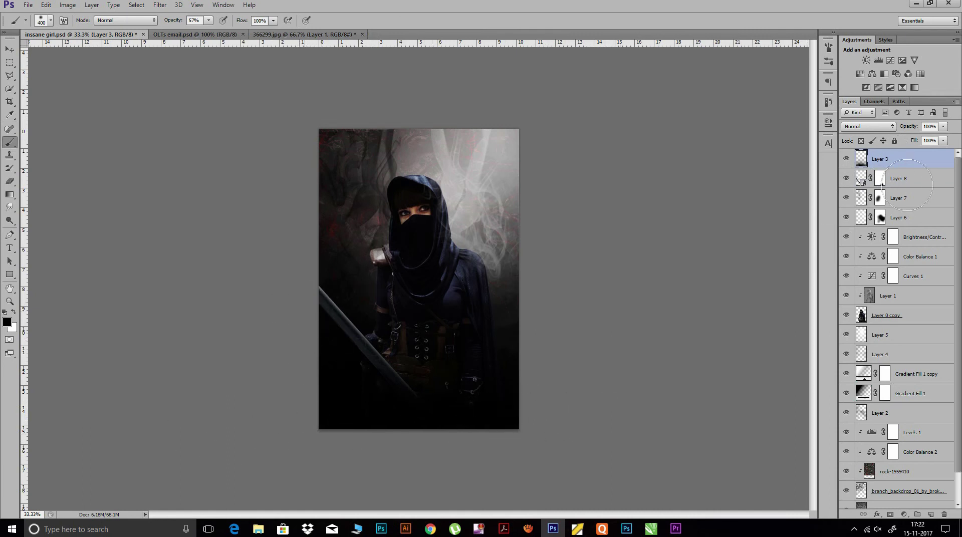
left_click(861, 181)
Rasterize the sword smart object, Layer 8
right_click(863, 179)
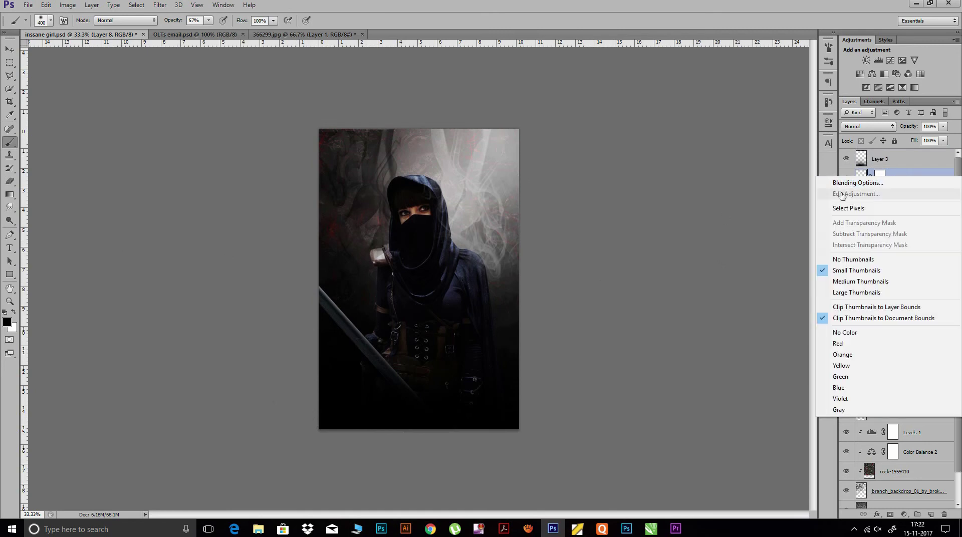
key("Escape")
right_click(881, 176)
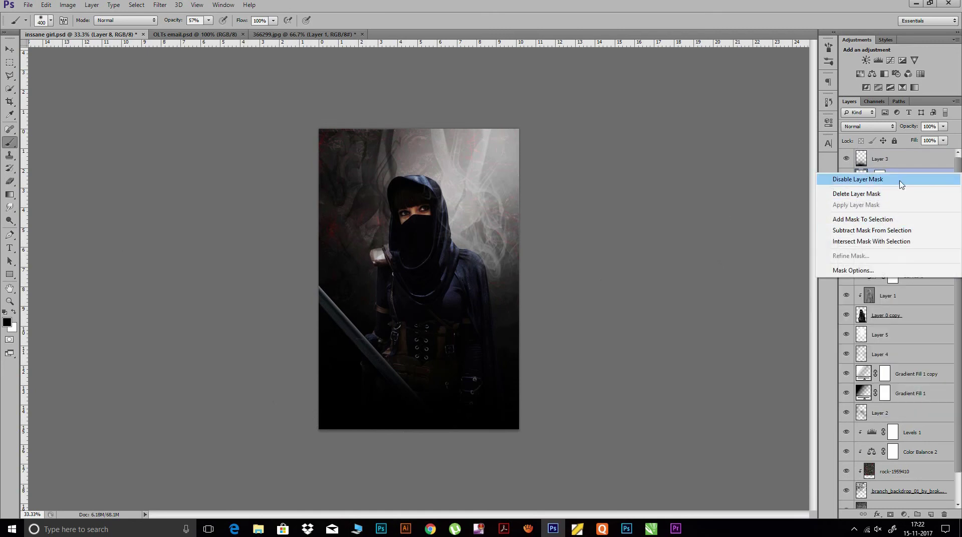
key("Escape")
right_click(905, 179)
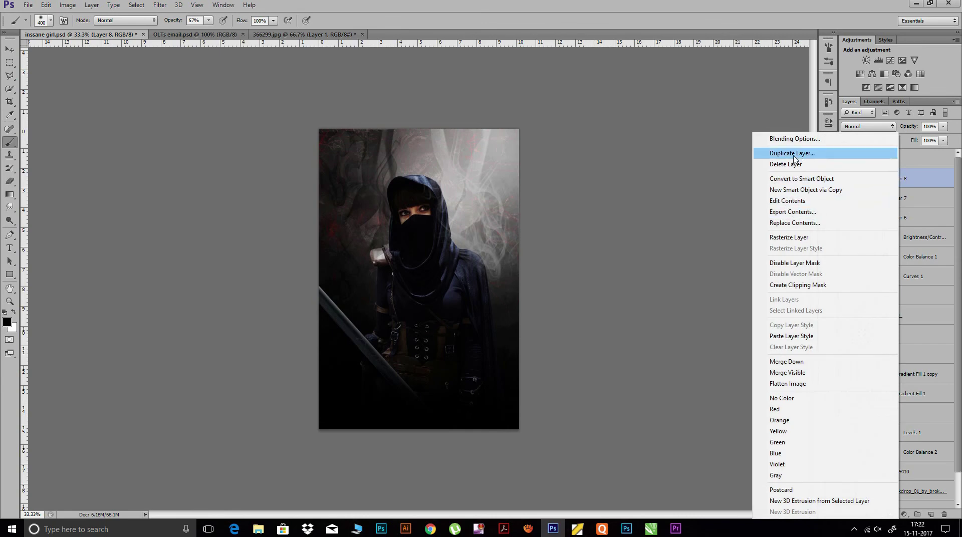
left_click(784, 238)
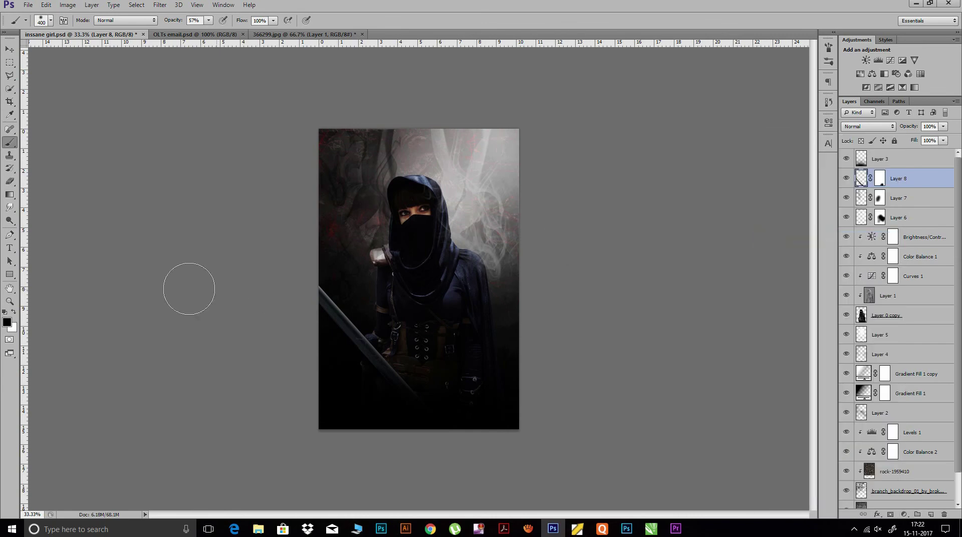
Burn the sword blade slightly darker and try moving Layer 8 above Layer 3
left_click(10, 221)
left_click_drag(11, 223, 45, 219)
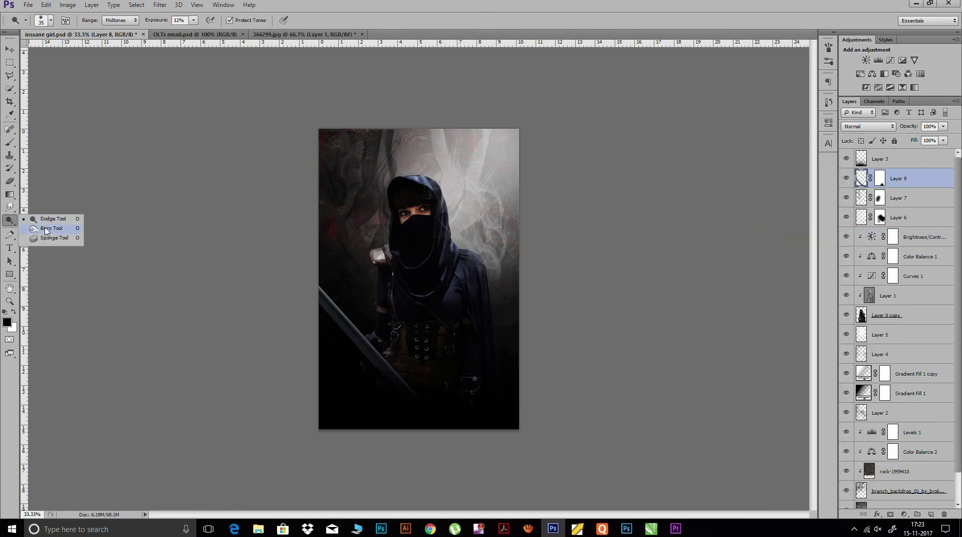
left_click(45, 229)
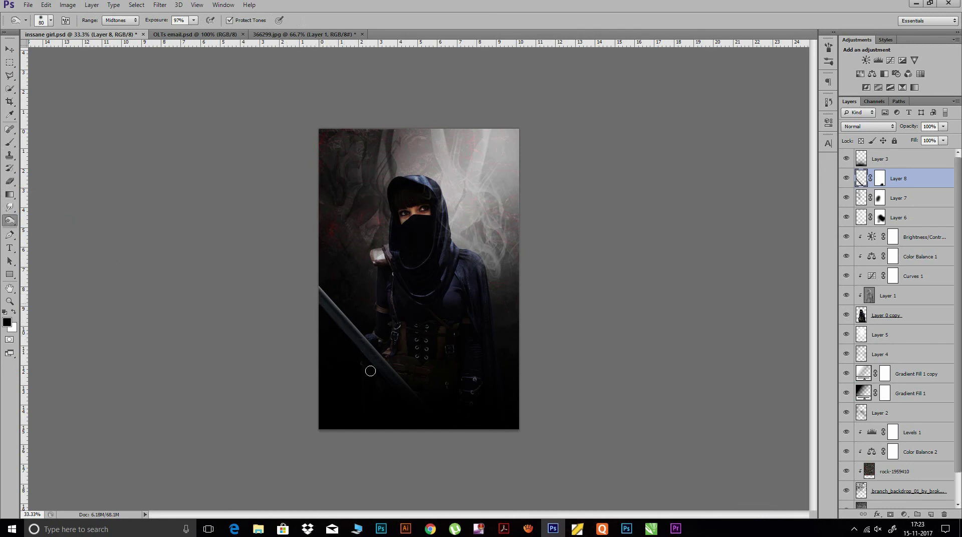
left_click_drag(355, 331, 349, 329)
mouse_move(903, 181)
left_mouse_down()
mouse_move(899, 158)
mouse_move(886, 185)
left_mouse_up()
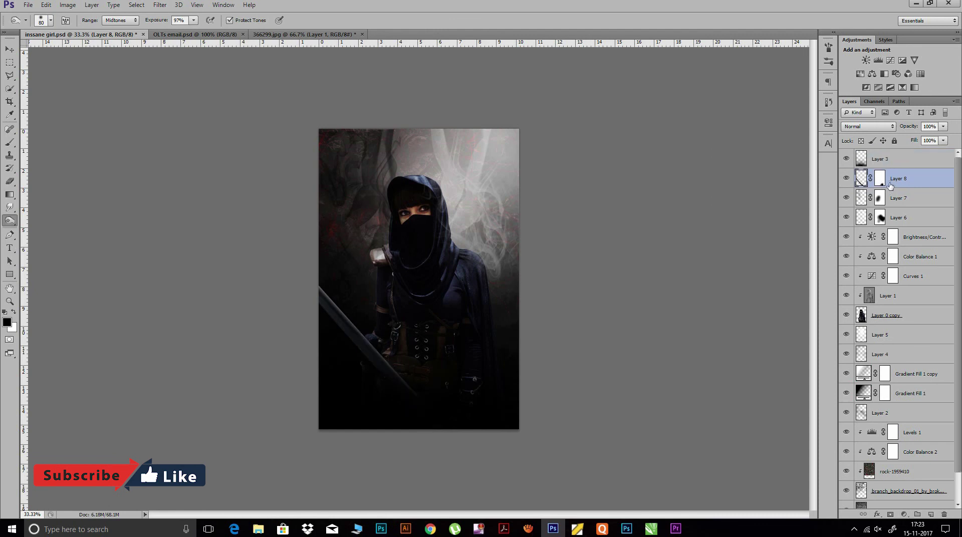
On Layer 3, brush dark tone over the top-left corner and lower-left sword area
left_click(888, 159)
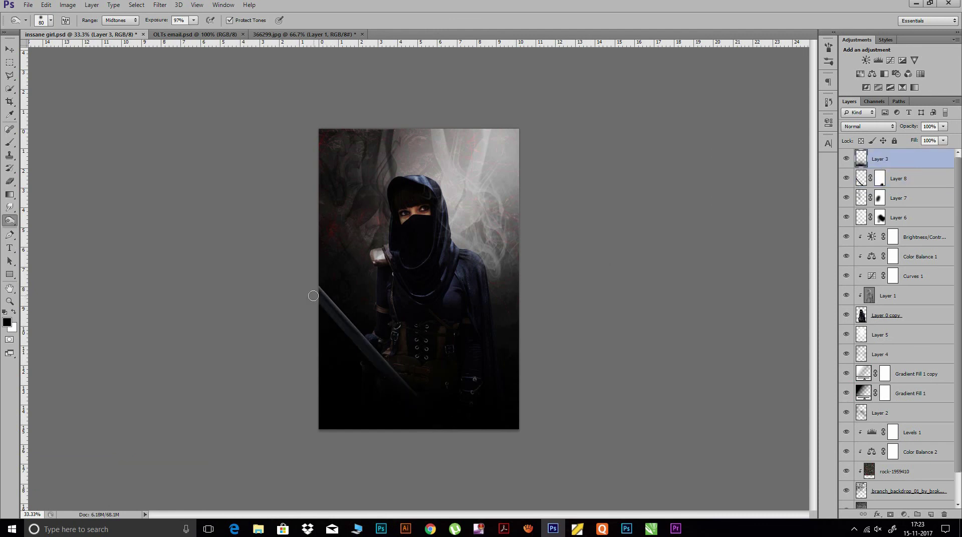
key("b")
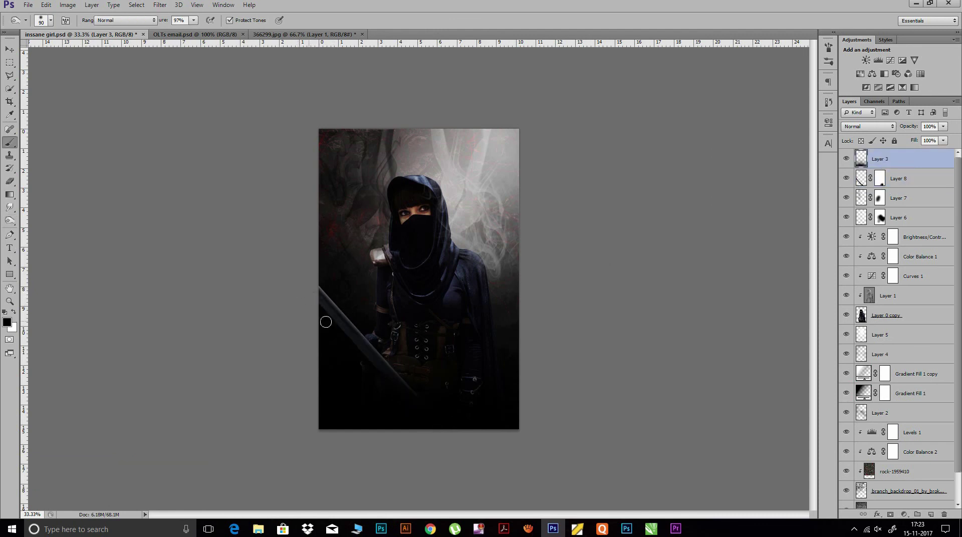
left_click_drag(346, 316, 372, 360)
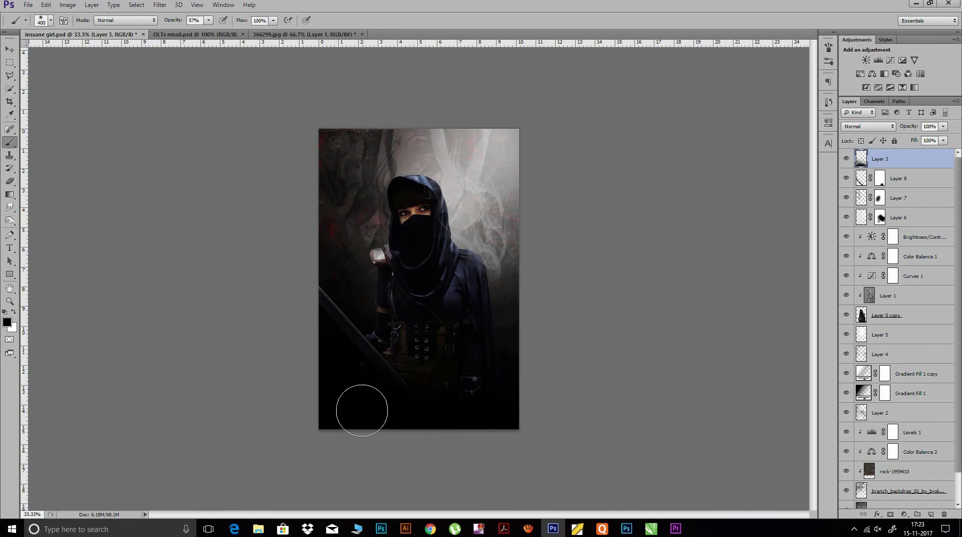
key("ctrl+z")
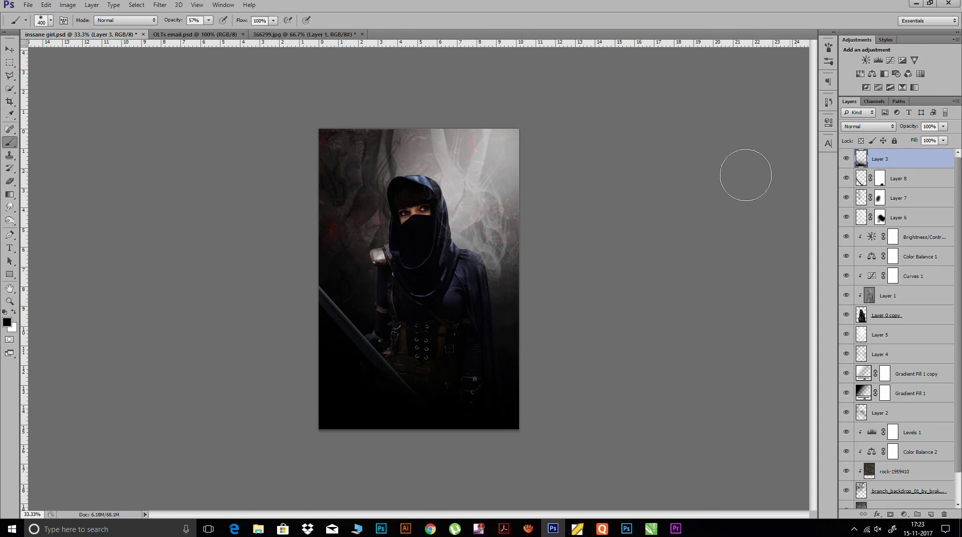
left_click_drag(319, 111, 323, 150)
left_click_drag(326, 310, 341, 331)
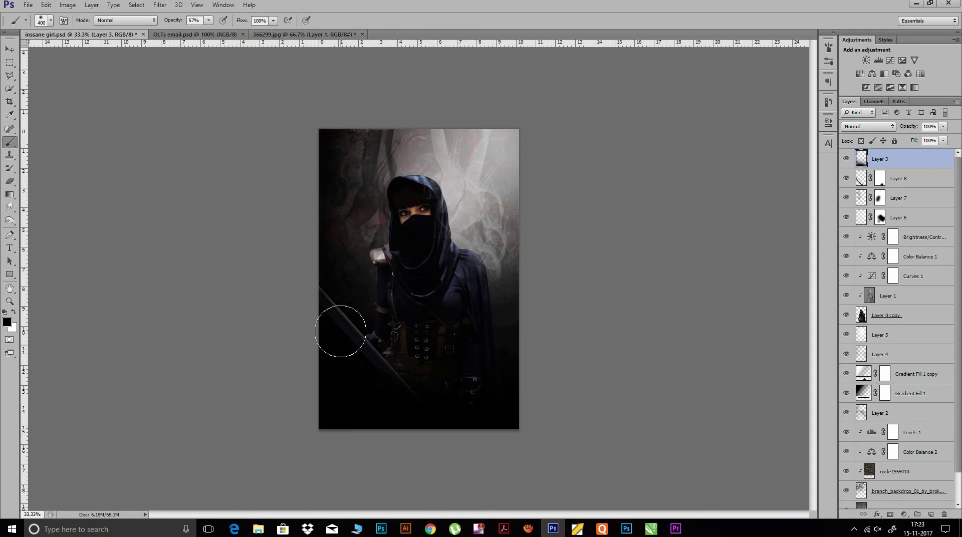
At 7% brush opacity, darken the top edges, then attempt a save that fails
left_click_drag(181, 23, 147, 24)
left_click_drag(509, 136, 509, 206)
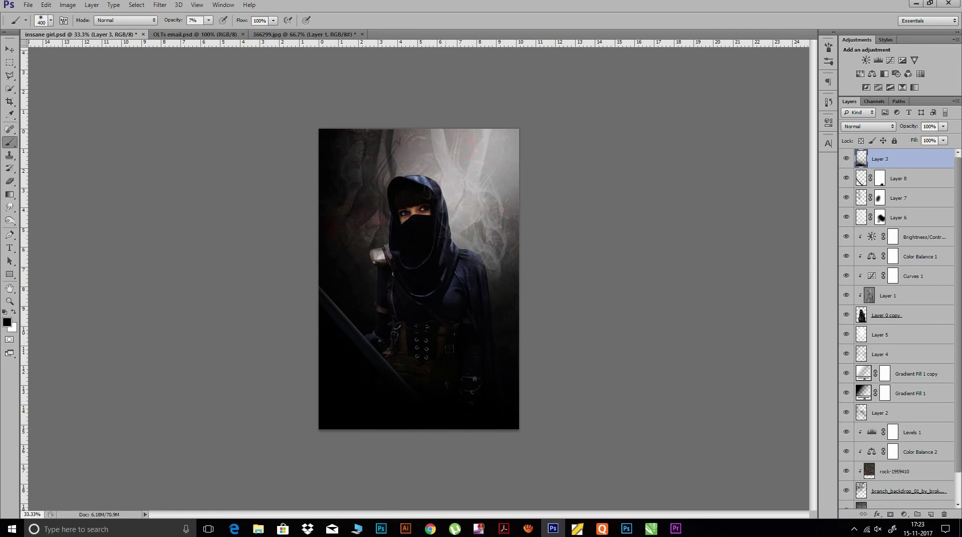
left_click_drag(348, 152, 335, 143)
key("ctrl+s")
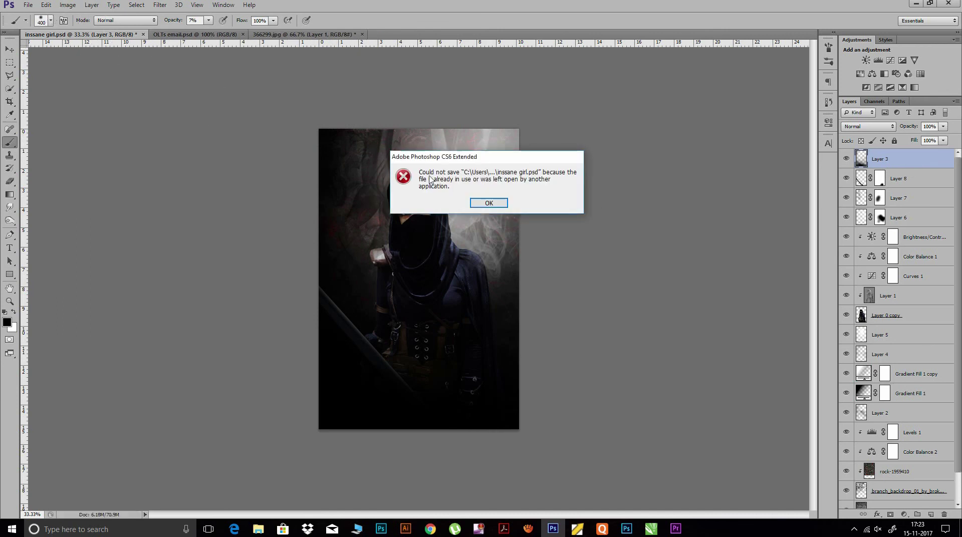
Dismiss the save error and place the effect_stock_02 texture file
key("Return")
left_click(28, 5)
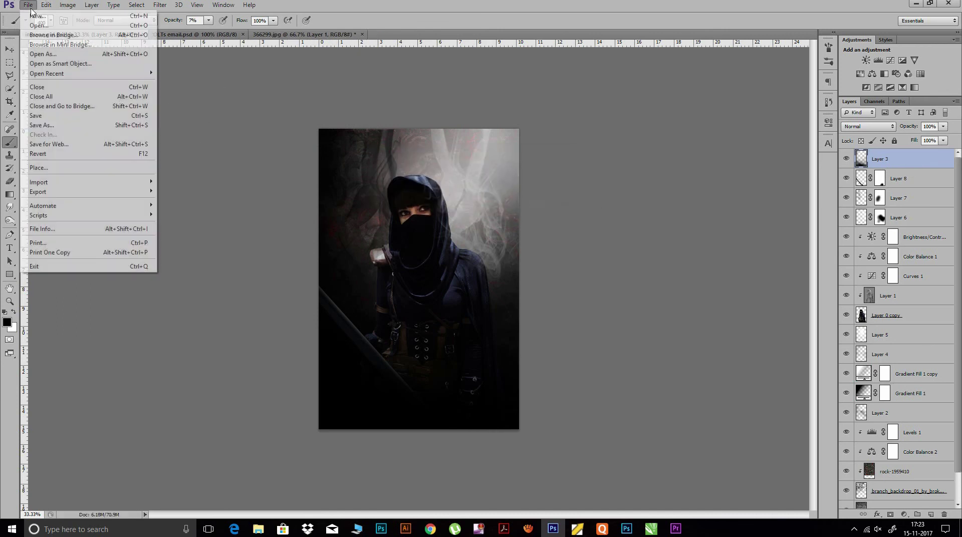
left_click(50, 170)
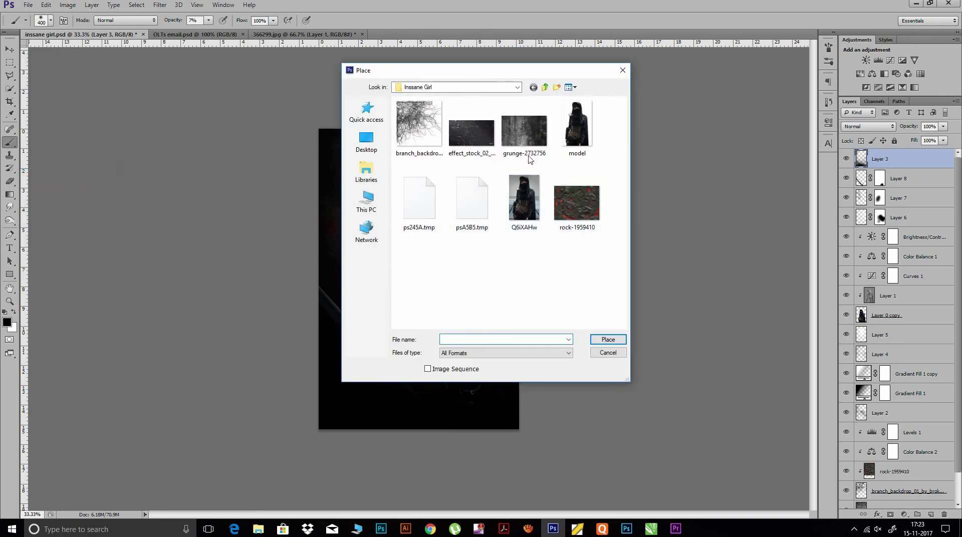
left_click(472, 133)
left_click(600, 343)
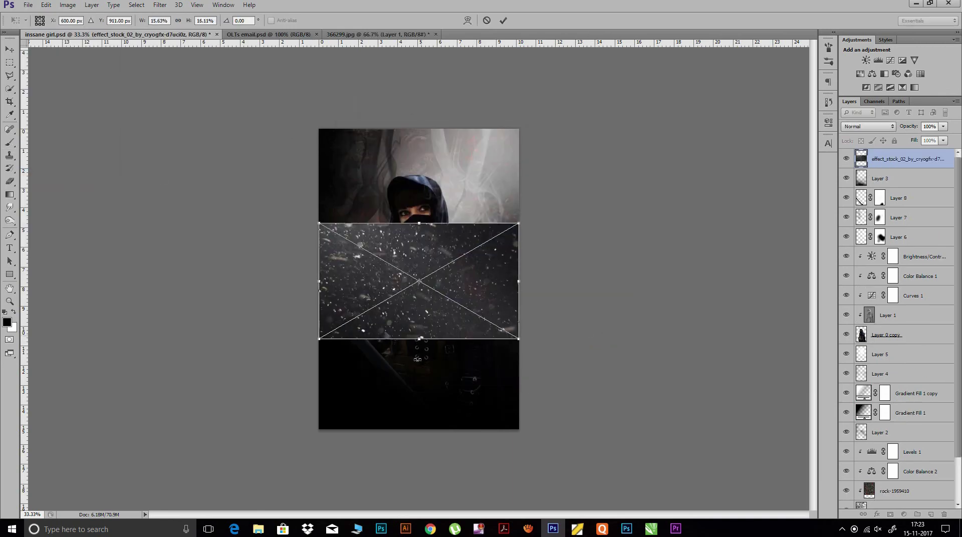
Stretch the texture over the upper image, commit it, and blend it with Color Dodge
left_click_drag(422, 341, 422, 403)
mouse_move(440, 256)
left_mouse_down()
mouse_move(449, 188)
mouse_move(440, 181)
left_mouse_up()
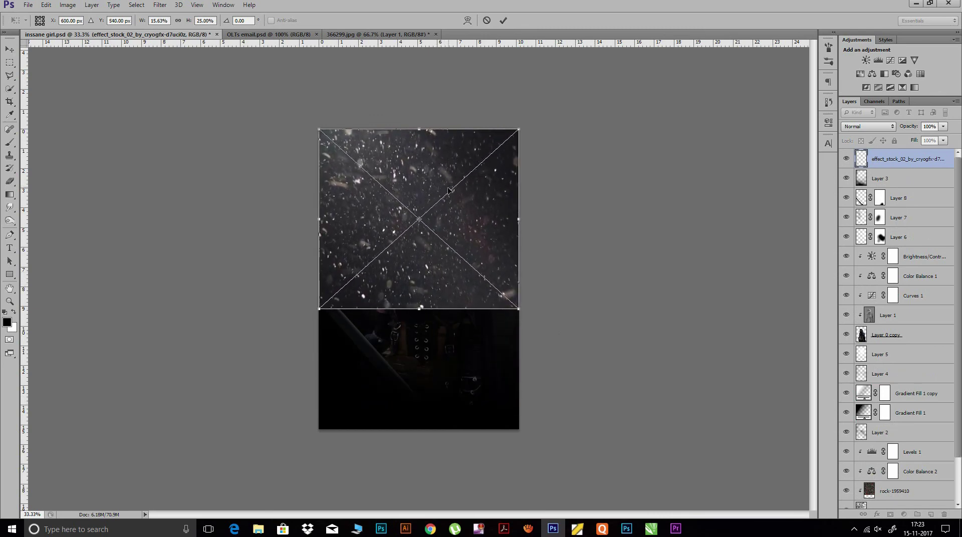
left_click(503, 20)
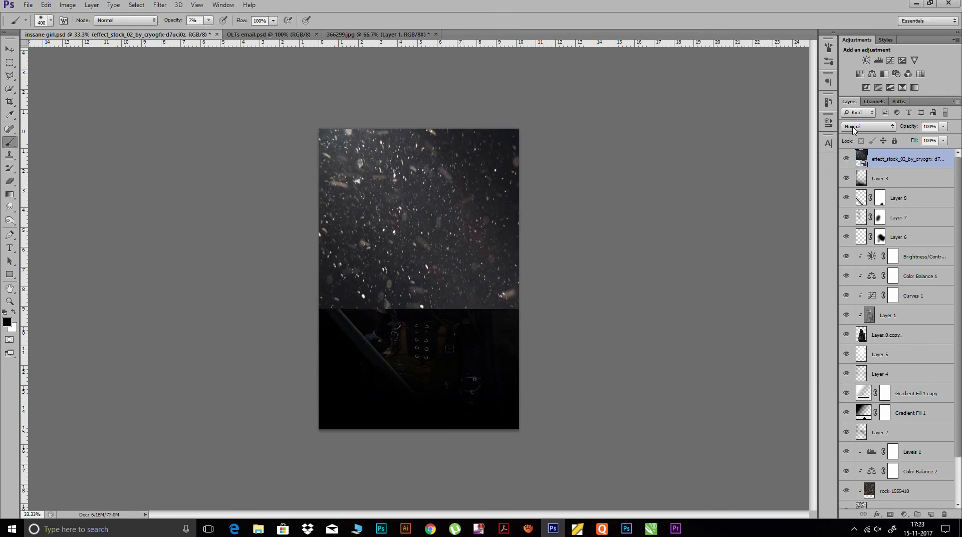
left_click(854, 127)
left_click(861, 222)
Rasterize the texture layer and add a Color Balance adjustment
right_click(872, 165)
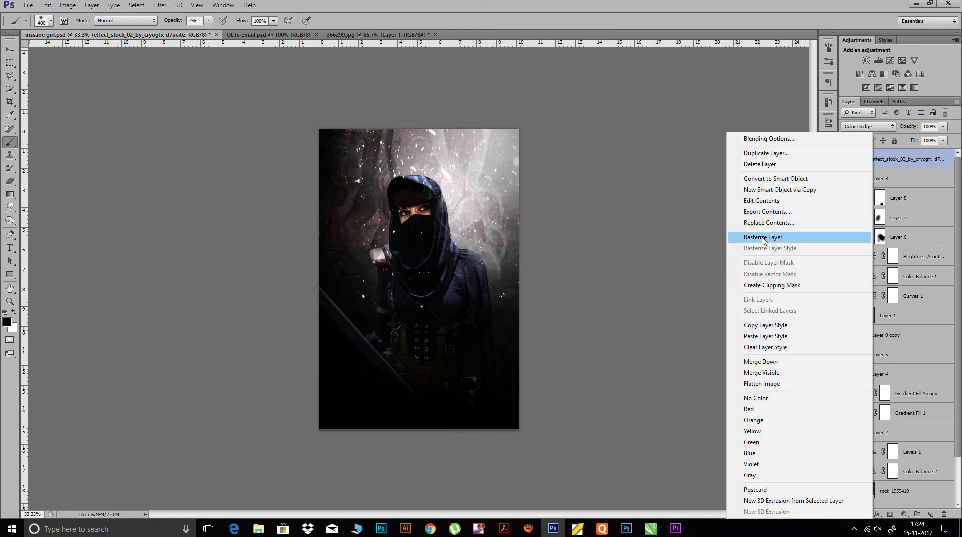
left_click(802, 237)
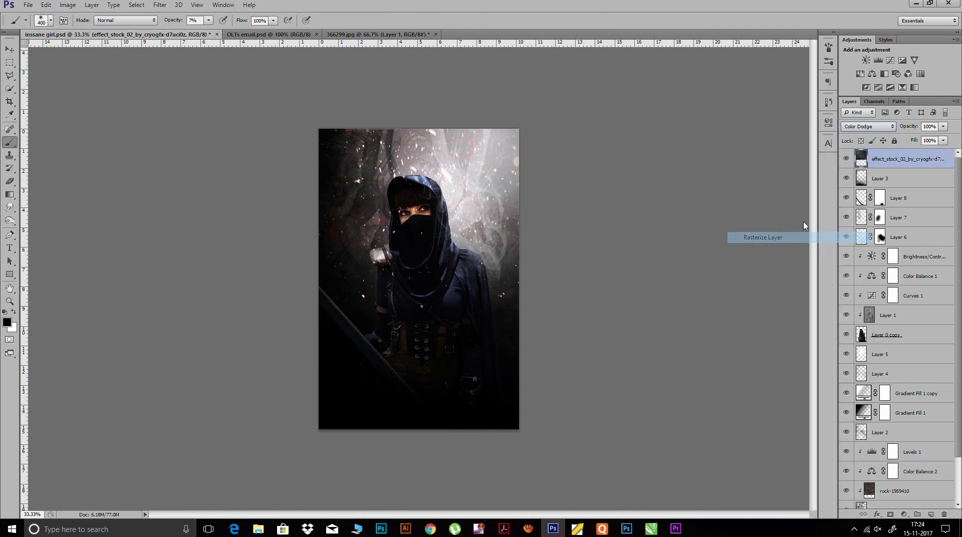
left_click(905, 515)
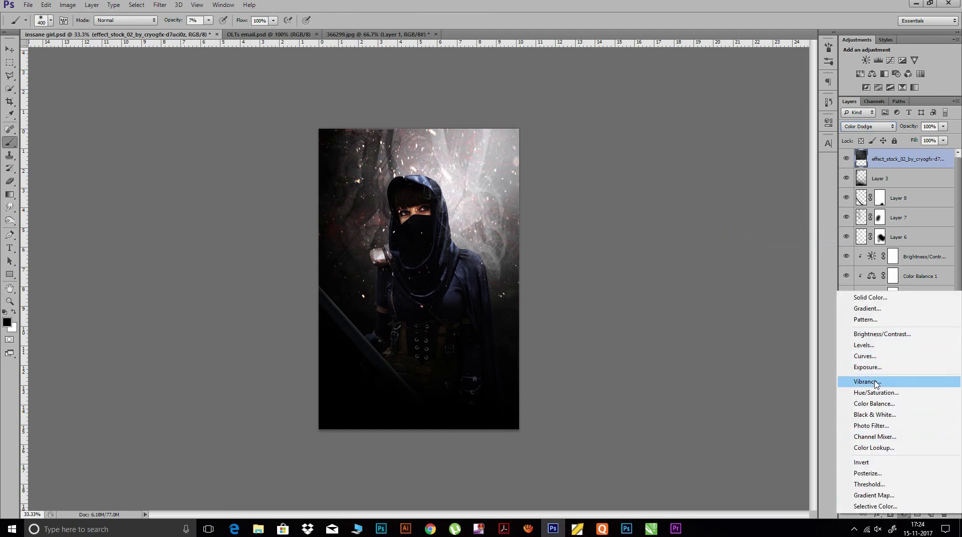
left_click(875, 404)
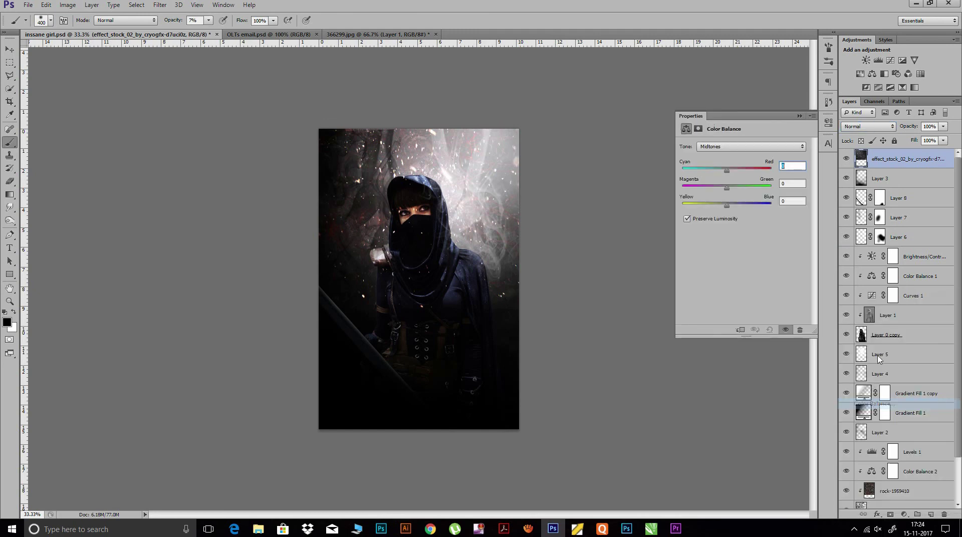
Clip the Color Balance to the sparkles and set midtones to +40, -6, -34
left_click(743, 330)
left_click_drag(728, 172, 744, 172)
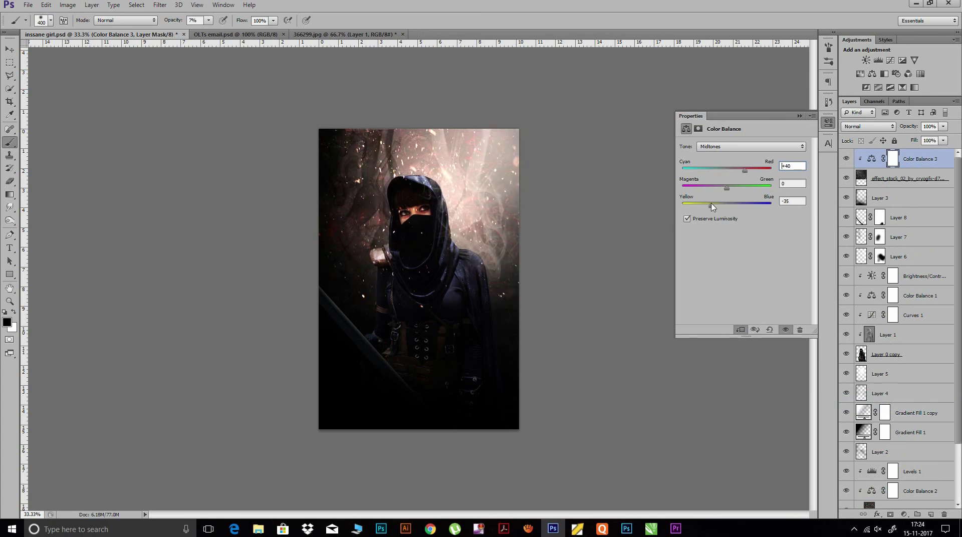
left_click_drag(726, 189, 724, 188)
left_click(827, 124)
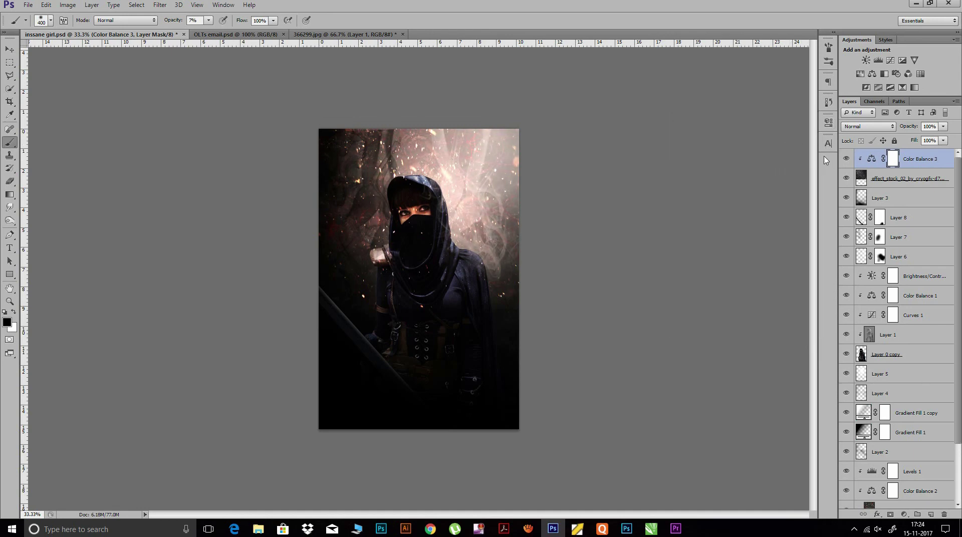
Stretch the particle texture layer up to the top edge
left_click(871, 178)
key("ctrl+t")
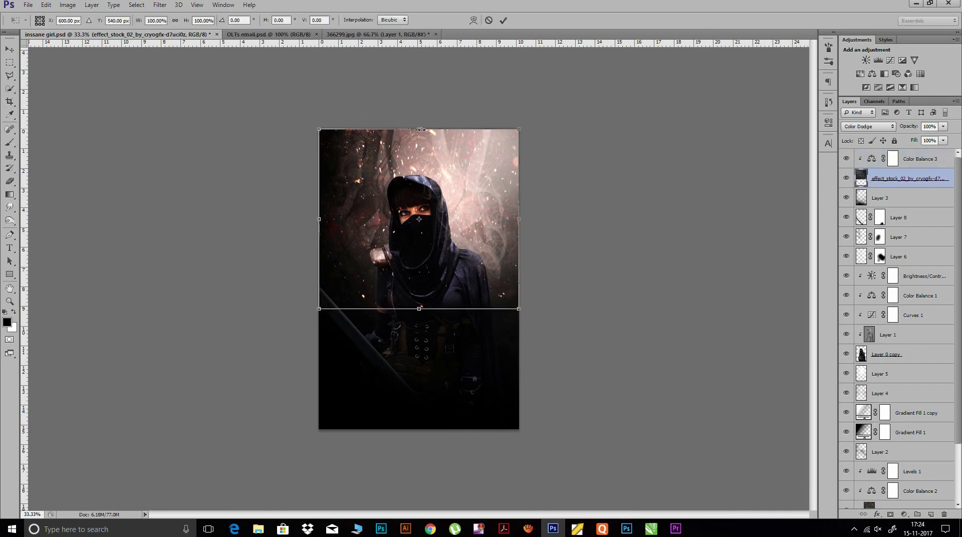
left_click_drag(420, 130, 420, 123)
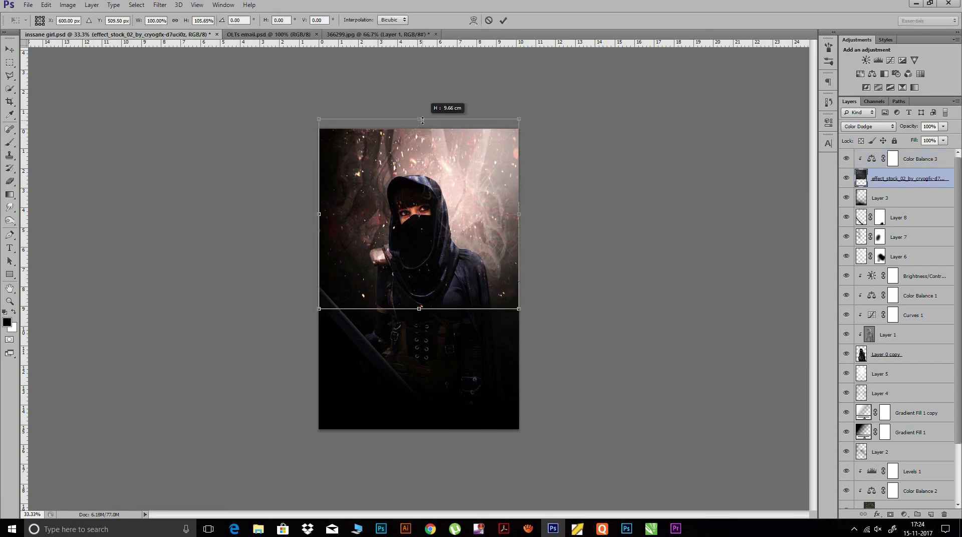
left_click(503, 20)
key("b")
Toggle Layer 3 and the figure layer to compare, then show the rock texture
left_click(846, 199)
left_click(846, 199)
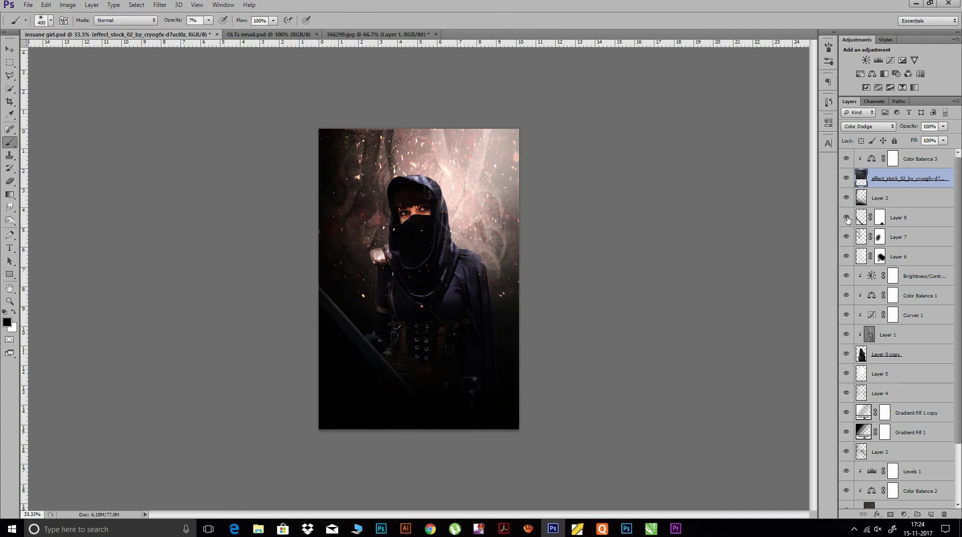
left_click(846, 355)
left_click(846, 355)
scroll(897, 431, "down", 3)
left_click(847, 459)
Enlarge rock-1959410 and branch_backdrop together to about 105.55% wide by 102.17% tall
left_click(889, 458)
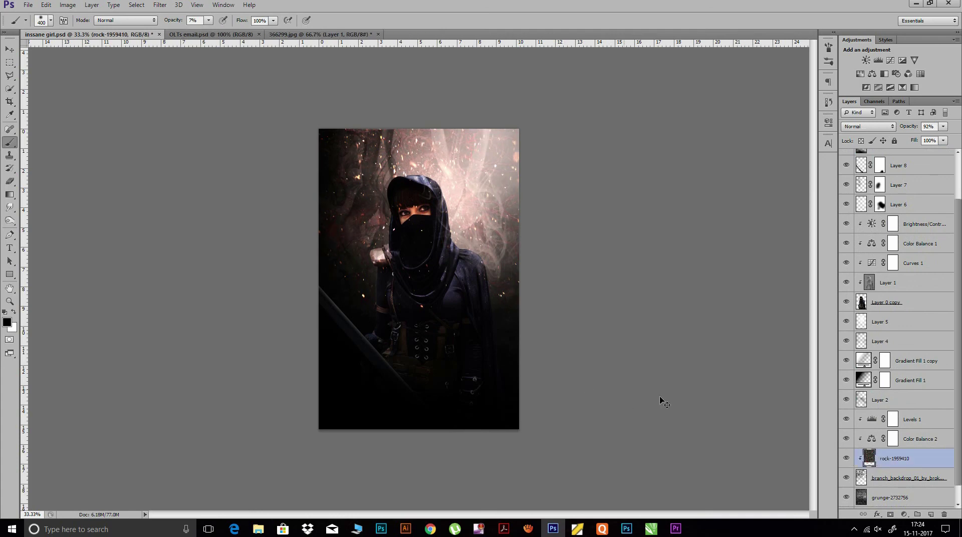
left_click(872, 479, "shift")
key("ctrl+t")
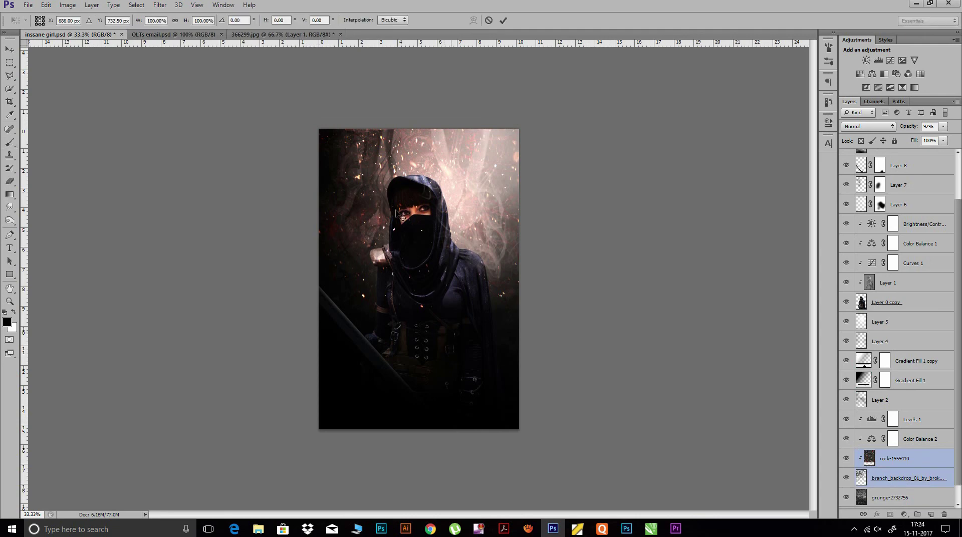
left_click_drag(434, 115, 434, 111)
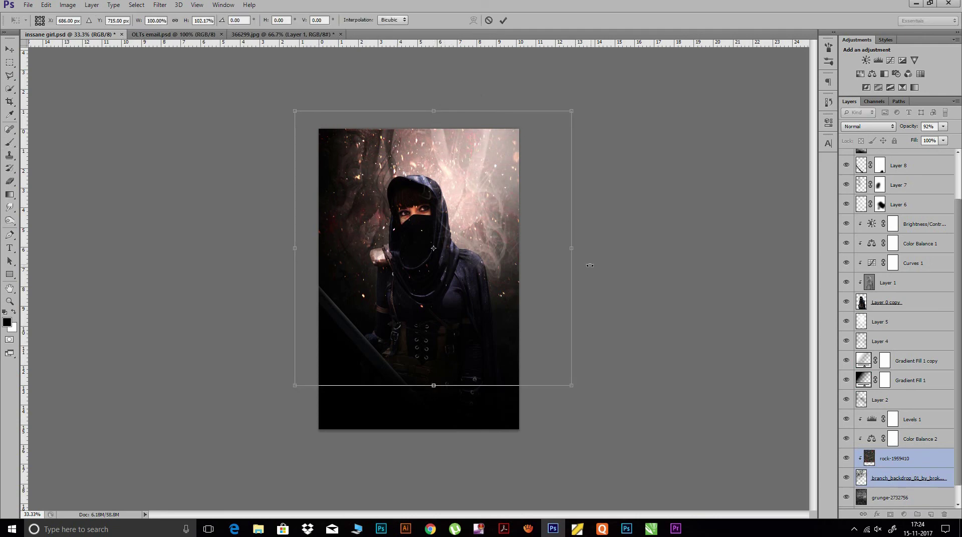
left_click_drag(572, 248, 590, 248)
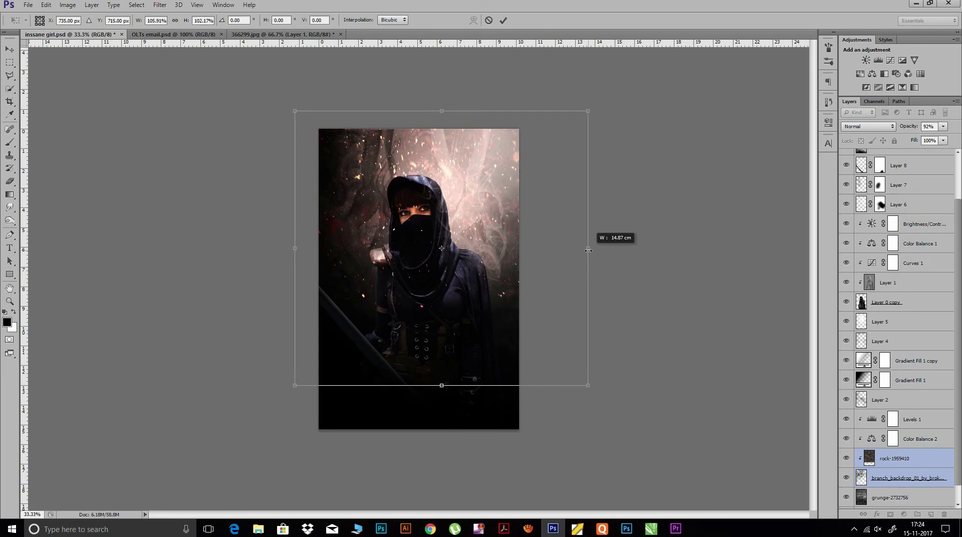
left_click(503, 21)
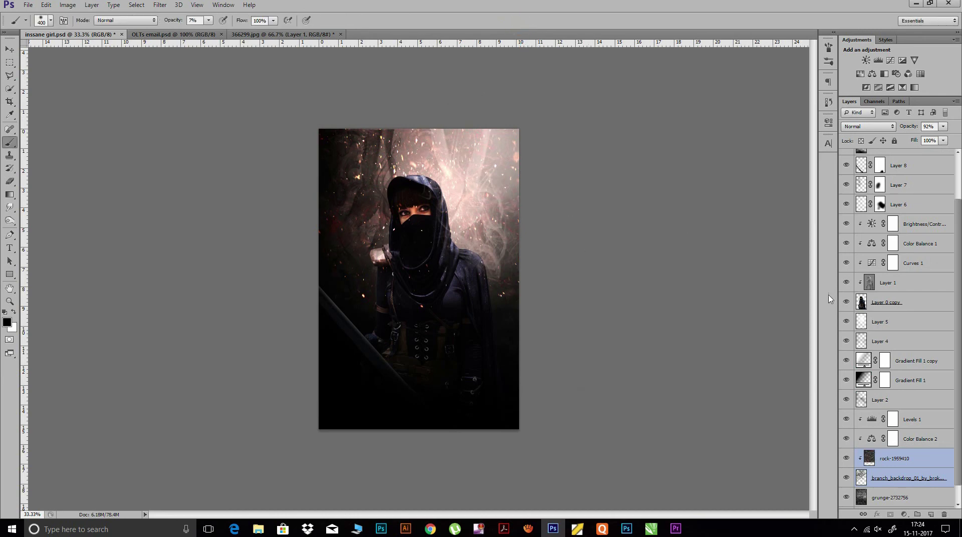
Save inssane girl.psd successfully and zoom in to inspect the result
key("ctrl+s")
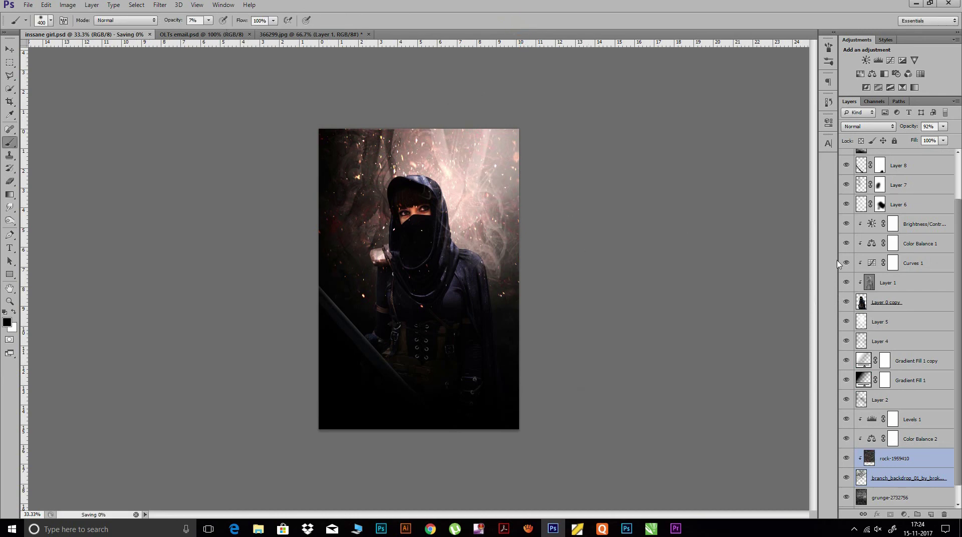
scroll(907, 300, "up", 3)
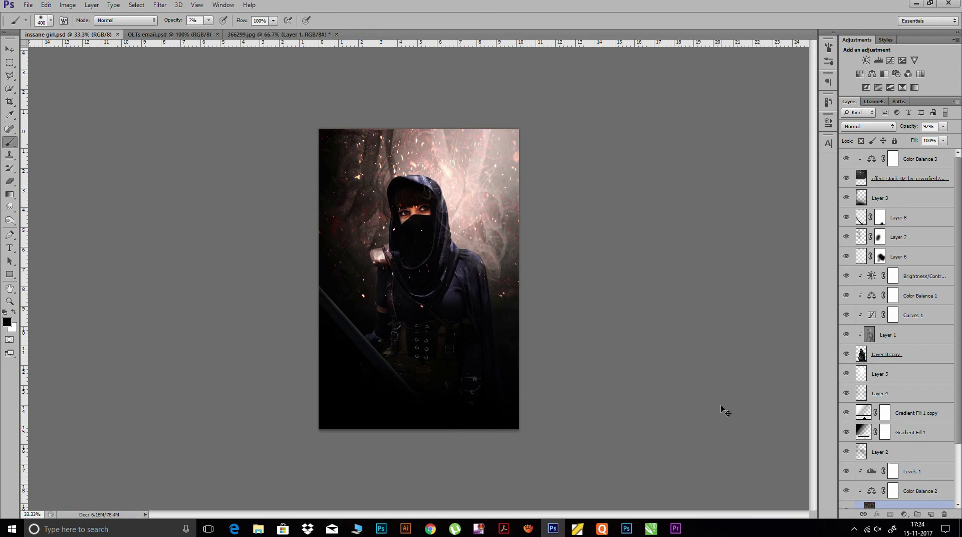
key("ctrl+plus")
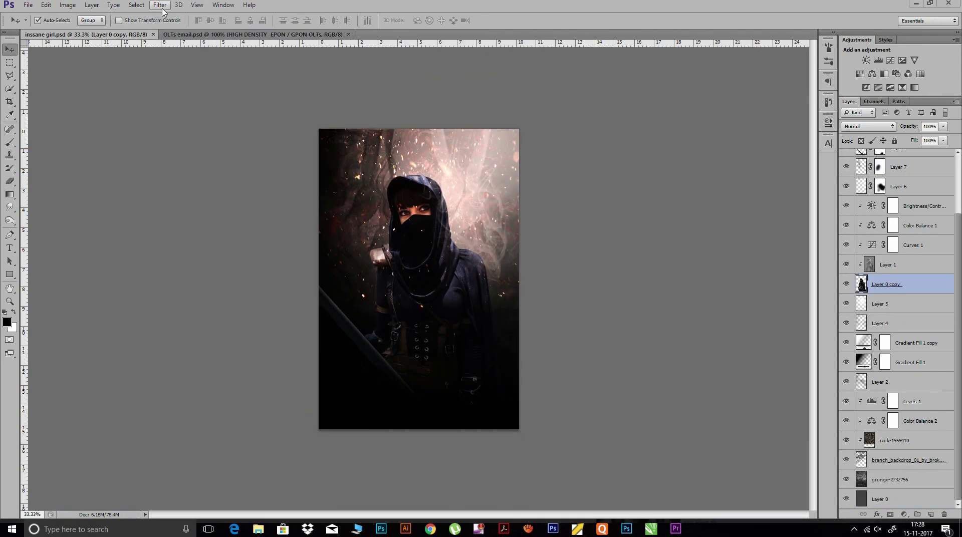
left_click(160, 5)
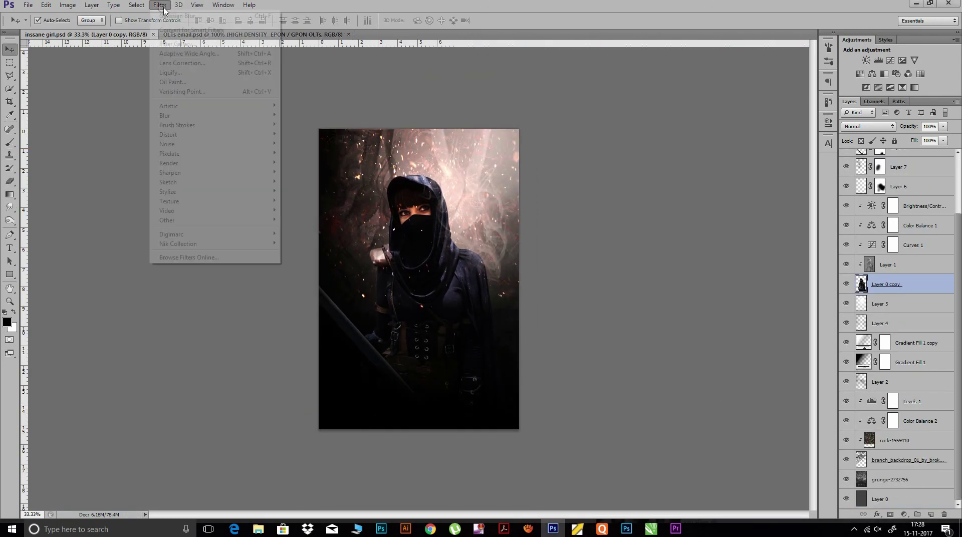
Apply Oil Paint with Stylization 5, Cleanliness 7.7, Scale 3.71 and Bristle Detail 2.75
left_click(173, 82)
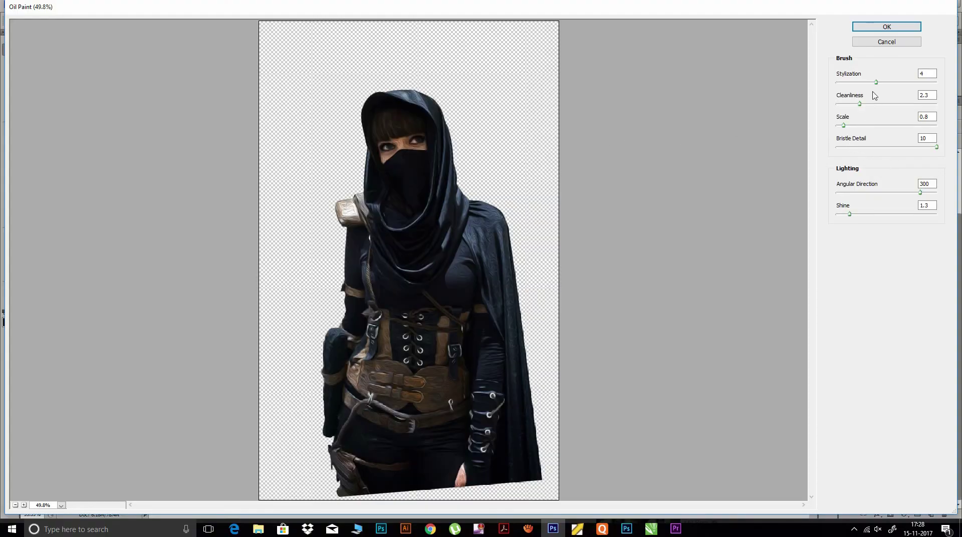
left_click_drag(861, 104, 844, 104)
left_click_drag(877, 85, 849, 86)
left_click_drag(936, 147, 866, 147)
mouse_move(845, 107)
left_mouse_down()
mouse_move(914, 106)
mouse_move(887, 82)
left_mouse_up()
mouse_move(844, 125)
left_mouse_down()
mouse_move(873, 125)
mouse_move(908, 149)
mouse_move(858, 147)
left_mouse_up()
left_click(883, 29)
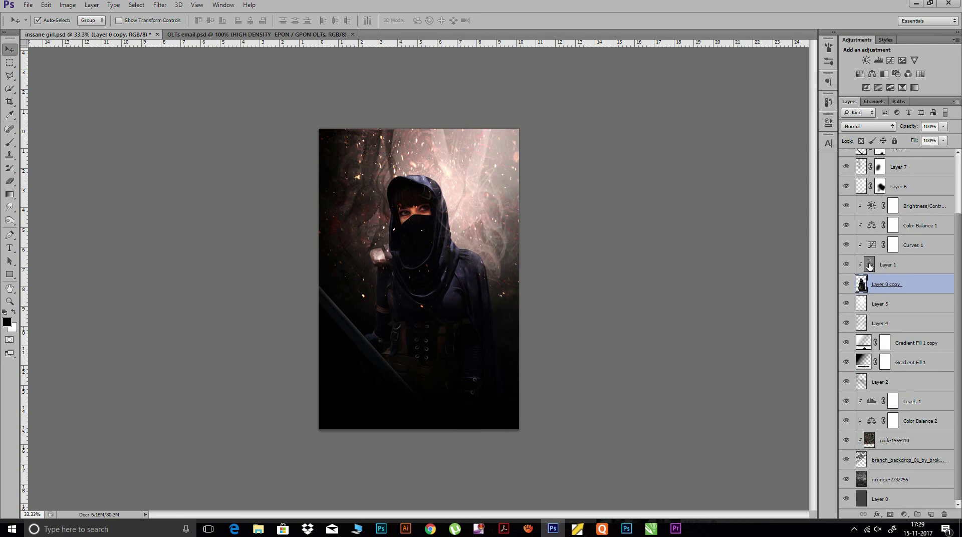
Dodge the shoulder armour highlights on Layer 1, then select Color Balance 3
left_click(888, 266)
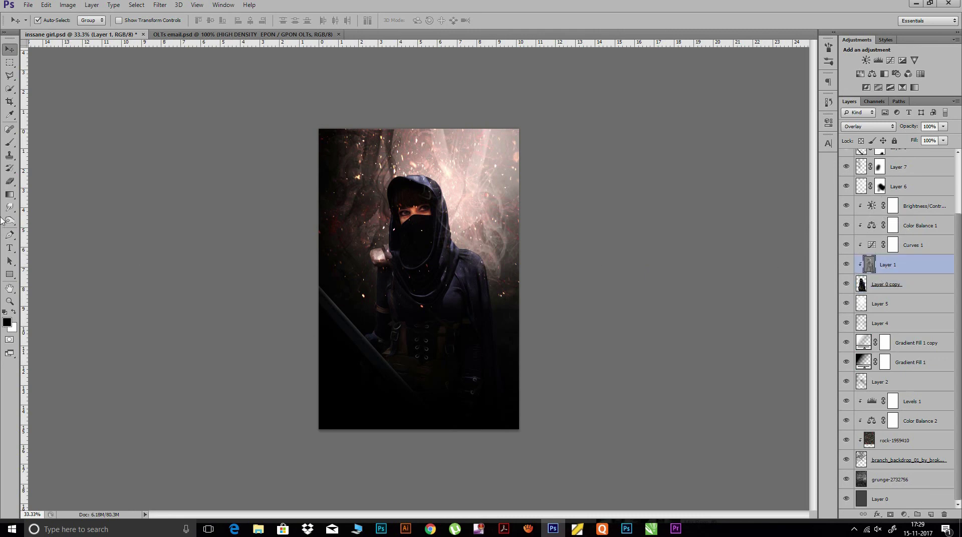
left_click(10, 221)
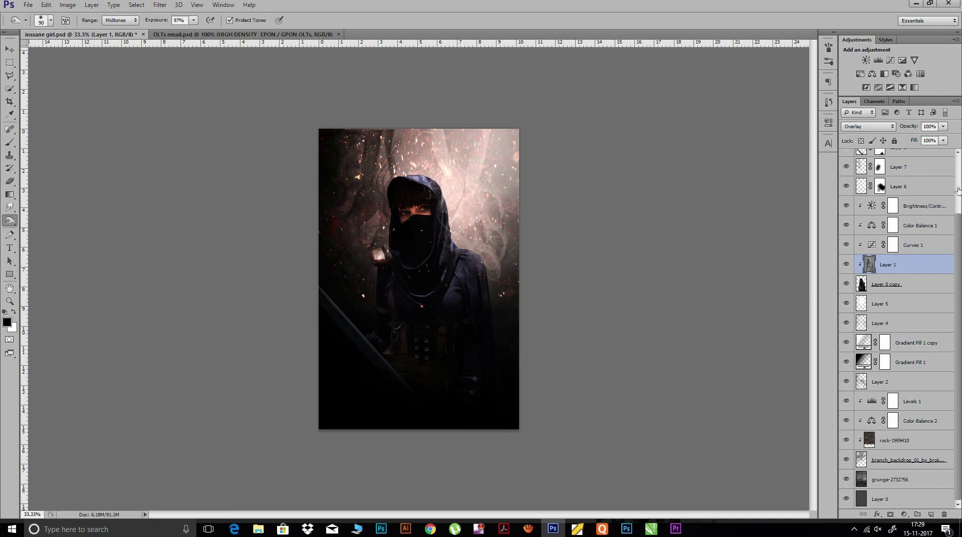
scroll(959, 225, "up", 3)
left_click(918, 159)
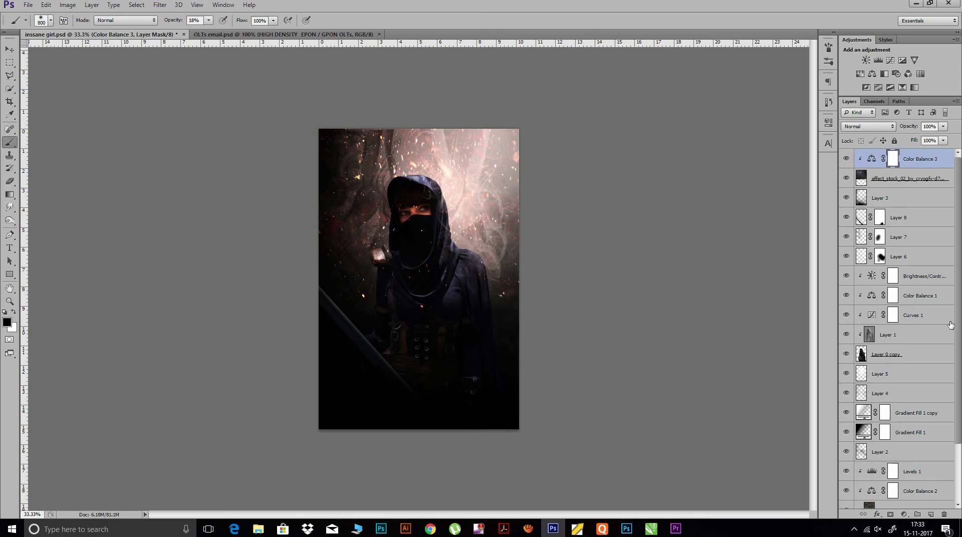
Group every layer into Group 1 and stamp a merged Layer 9 above it
scroll(958, 327, "down", 2)
scroll(897, 328, "down", 2)
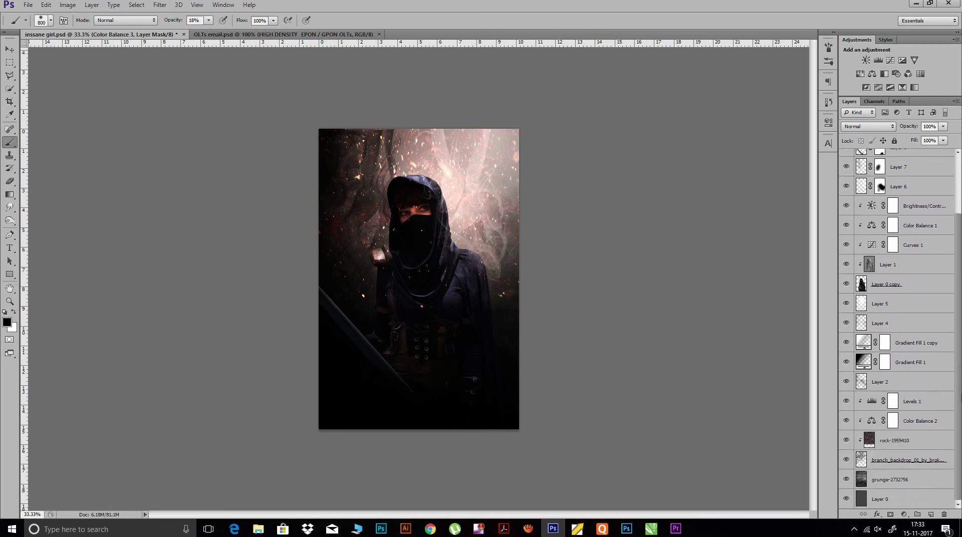
left_click(901, 500)
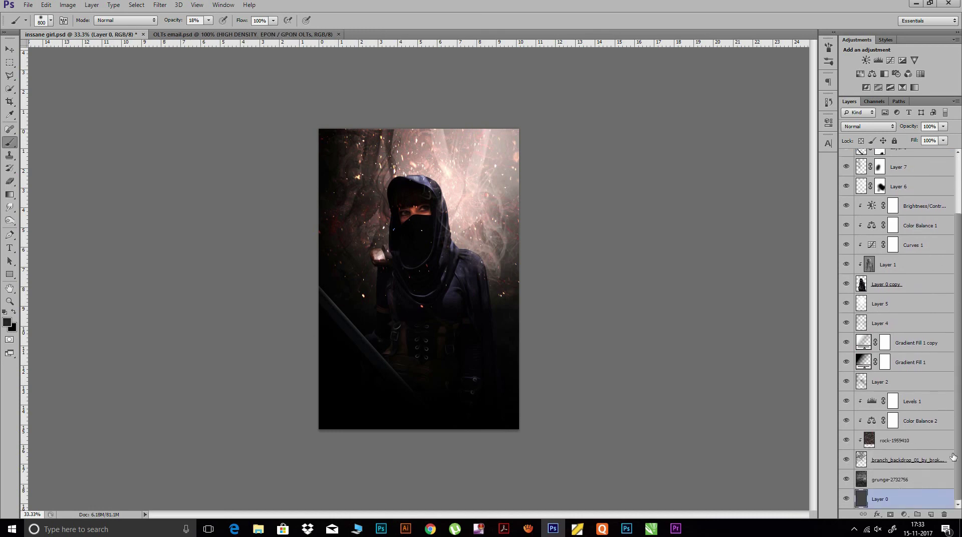
scroll(955, 458, "up", 1)
scroll(954, 459, "up", 4)
left_click(931, 165, "shift")
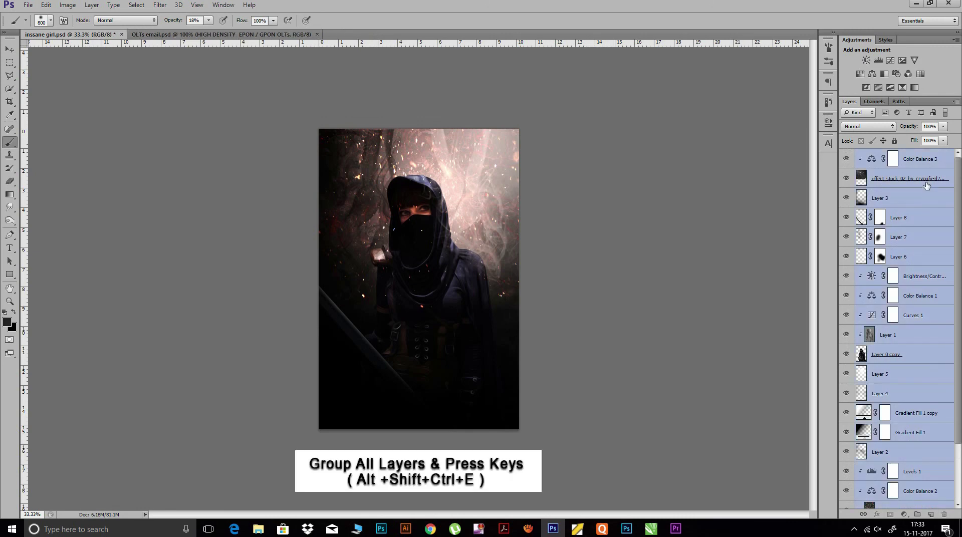
key("ctrl+g")
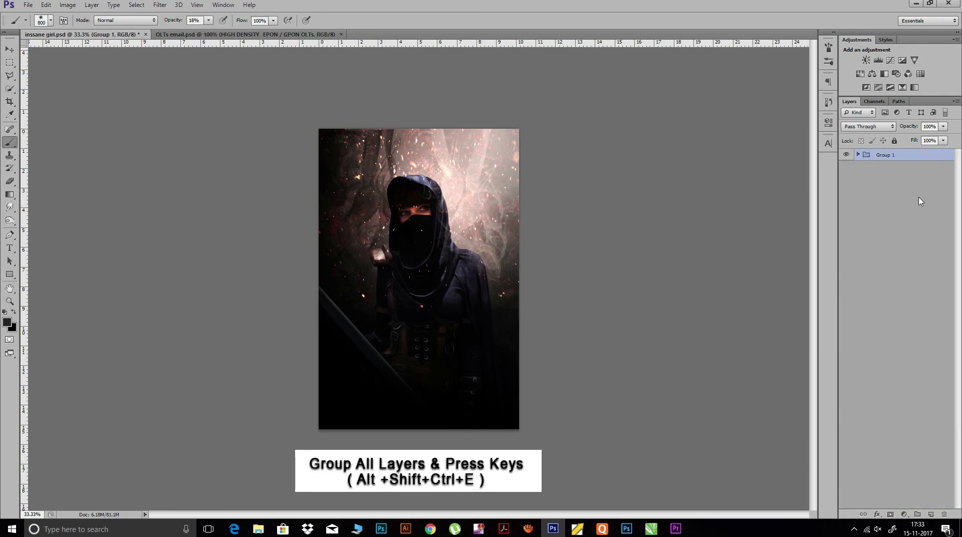
key("ctrl+shift+alt+e")
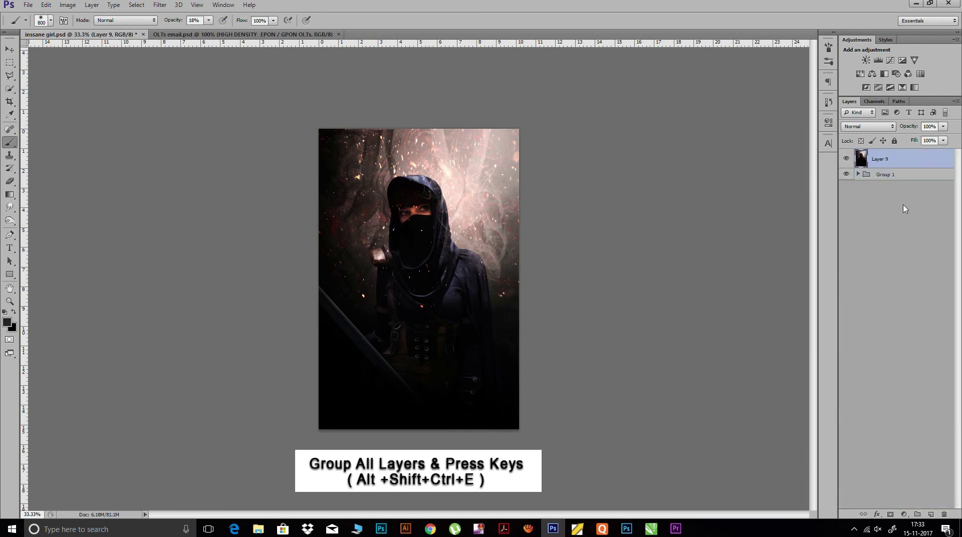
key("ctrl+plus")
left_click(904, 514)
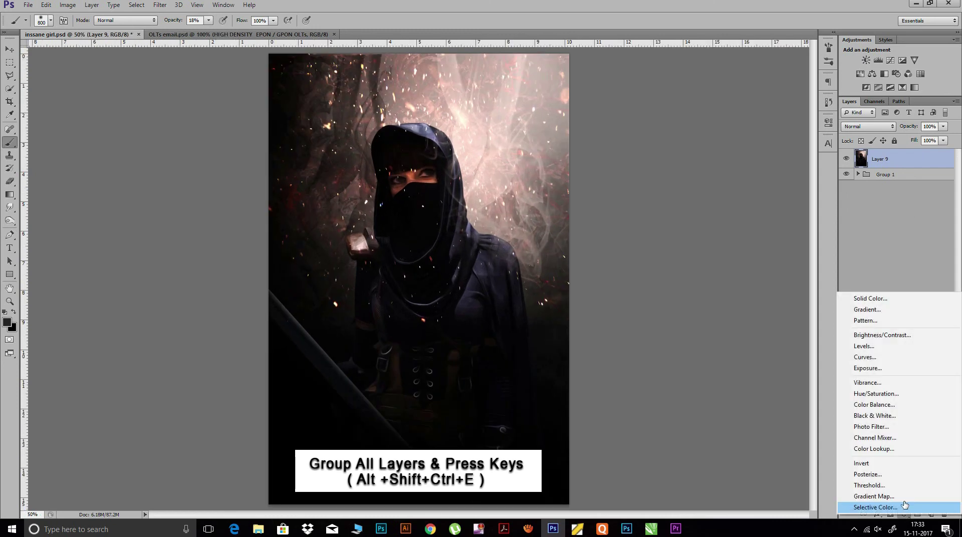
Add a Gradient Map adjustment using the purple-to-orange preset
left_click(872, 497)
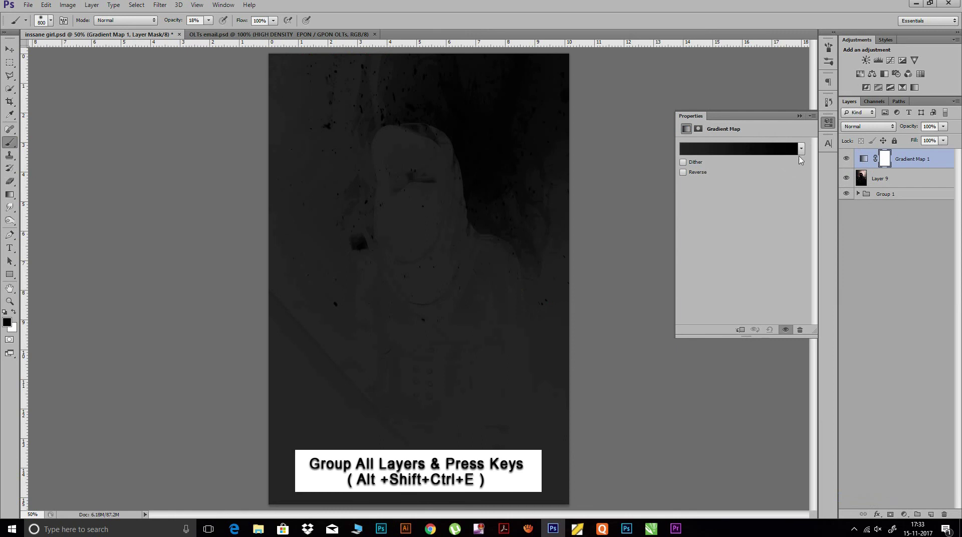
left_click(801, 148)
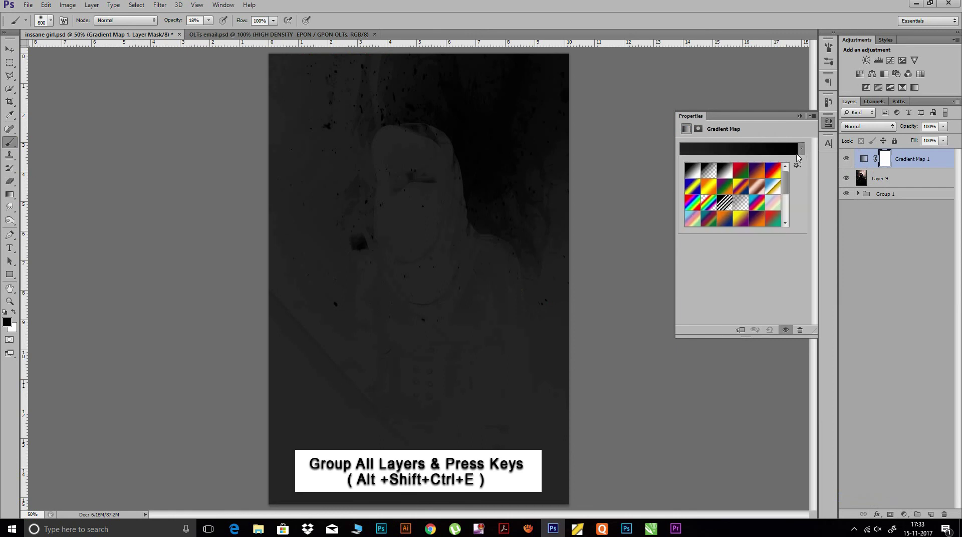
left_click(755, 172)
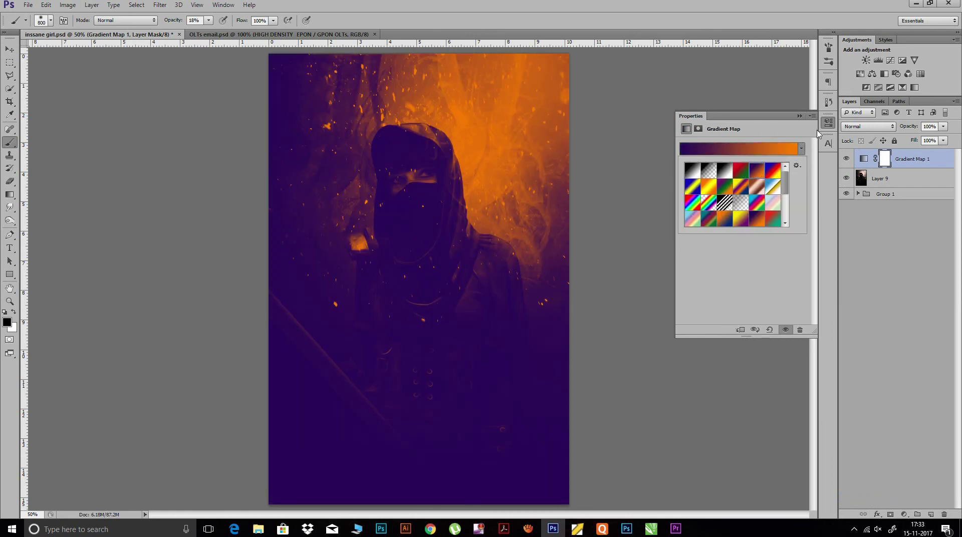
left_click(824, 121)
Try Luminosity and Soft Light, then set the gradient map's blend mode to Color
left_click(868, 126)
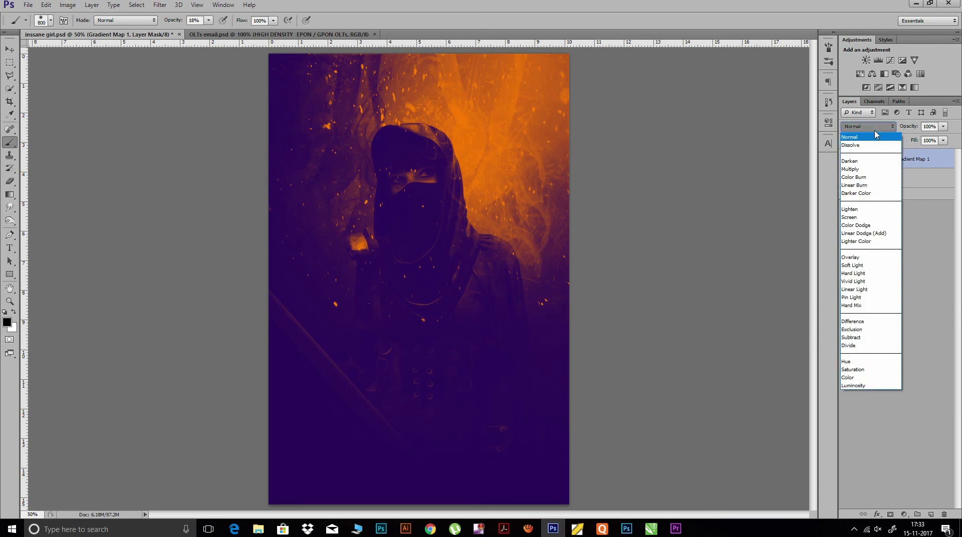
left_click(863, 389)
left_click(873, 126)
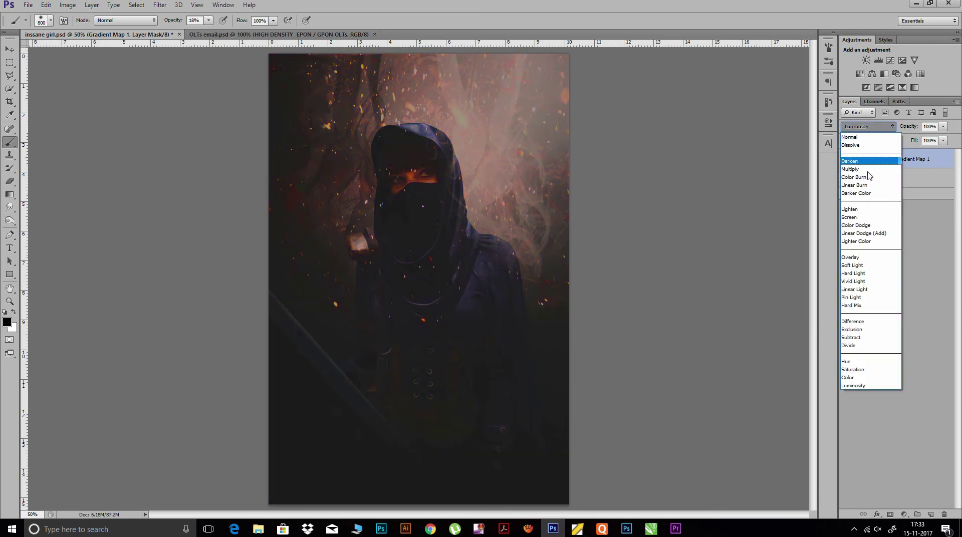
left_click(858, 266)
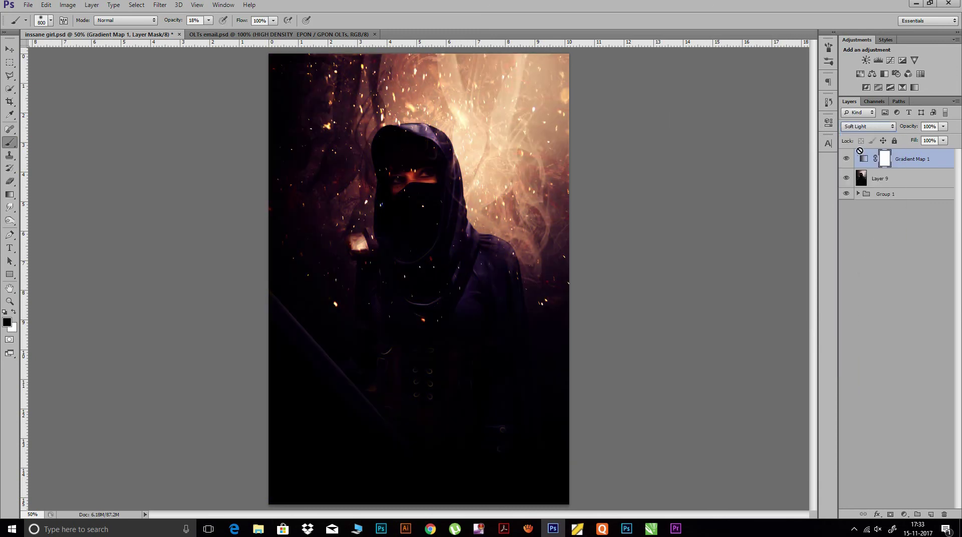
key("ctrl+minus")
left_click(867, 127)
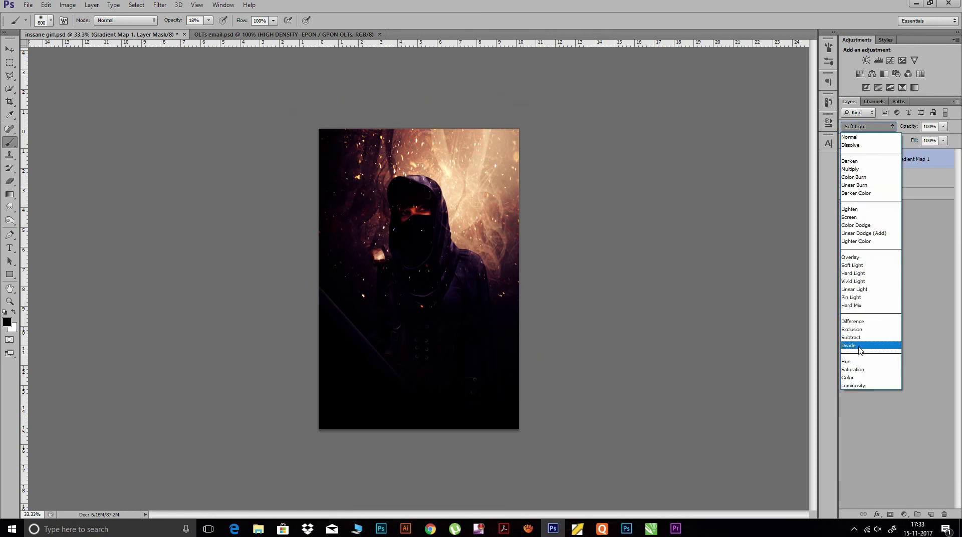
left_click(848, 378)
Lower the gradient map to 27% opacity and merge it with Layer 9
left_click_drag(910, 127, 902, 128)
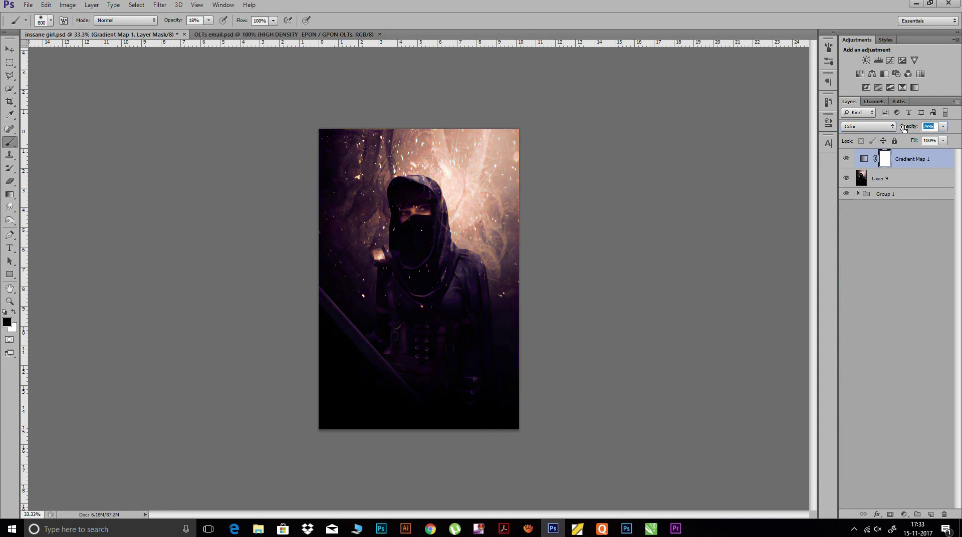
left_click(901, 178, "shift")
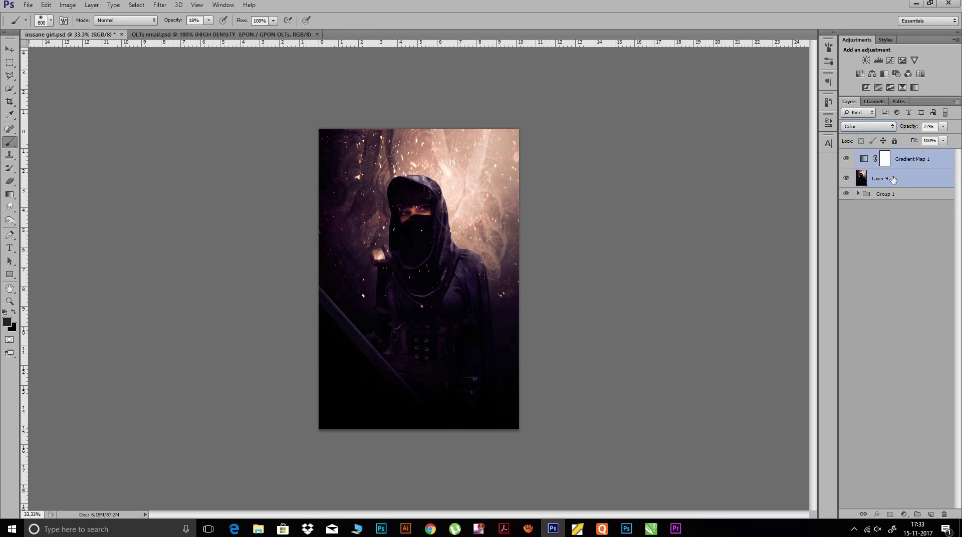
key("ctrl+e")
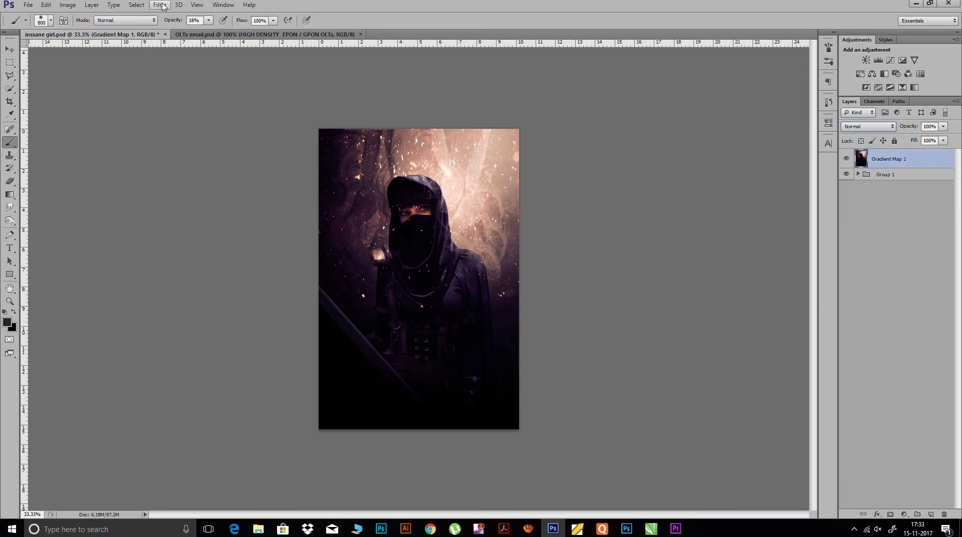
Brighten the image with Viveza 2's global sliders and apply it as a new layer
left_click(160, 5)
mouse_move(179, 243)
left_click(67, 311)
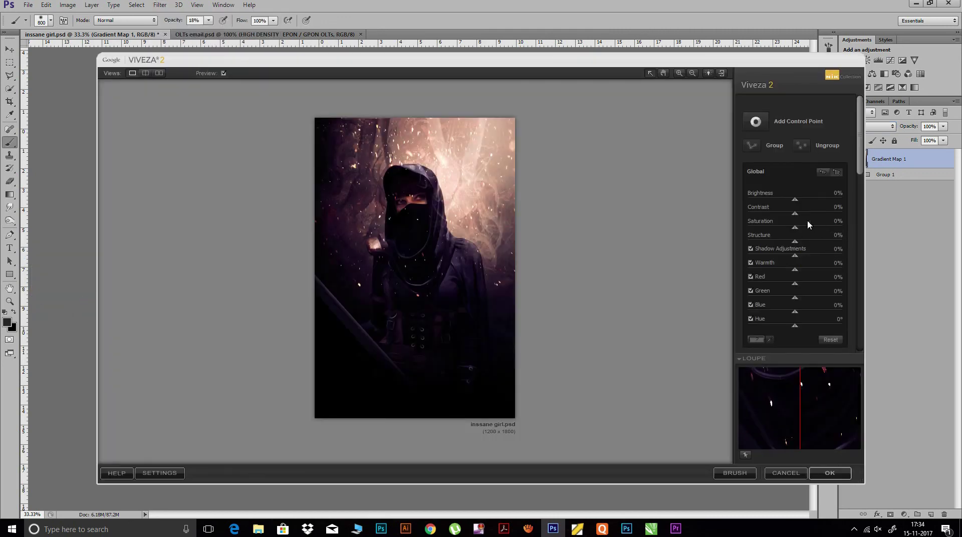
mouse_move(803, 202)
left_mouse_down()
mouse_move(806, 213)
mouse_move(780, 228)
mouse_move(806, 241)
left_mouse_up()
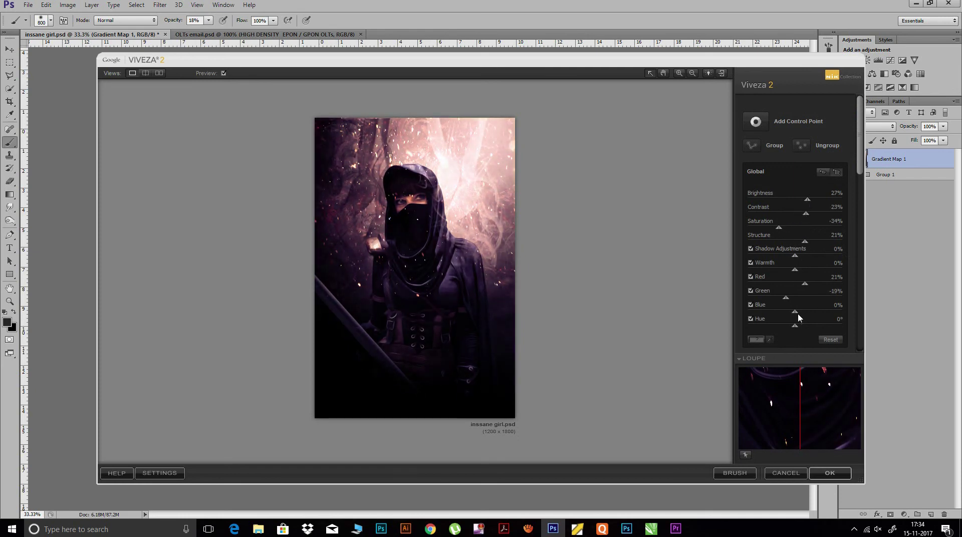
key("Return")
Apply Sharpener Pro 3 RAW Presharpening to the composite
left_click(160, 5)
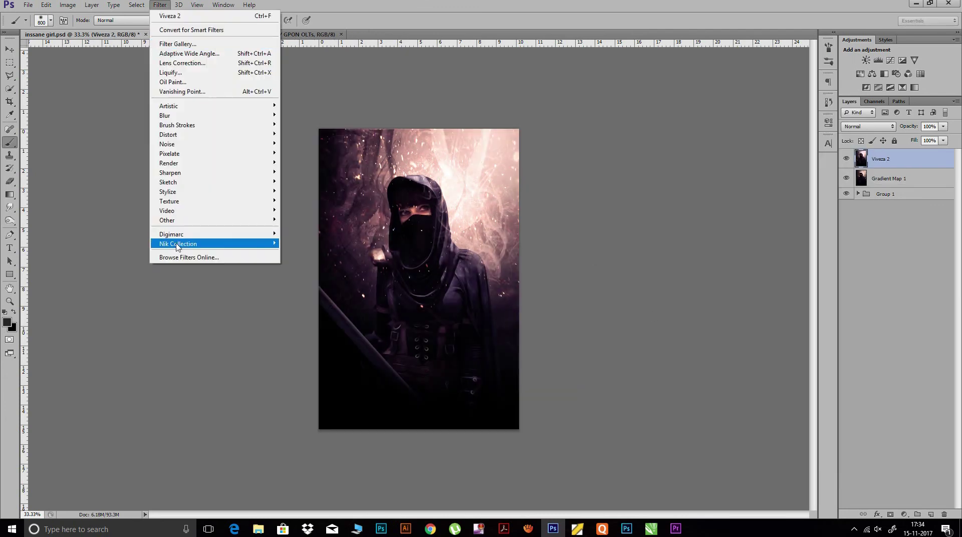
left_click(320, 287)
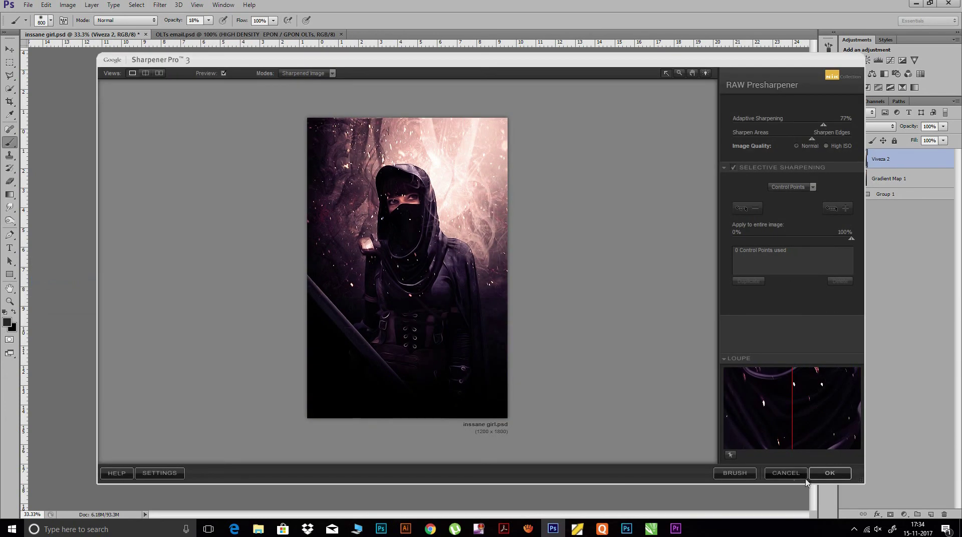
key("Return")
left_click(160, 4)
left_click(569, 171)
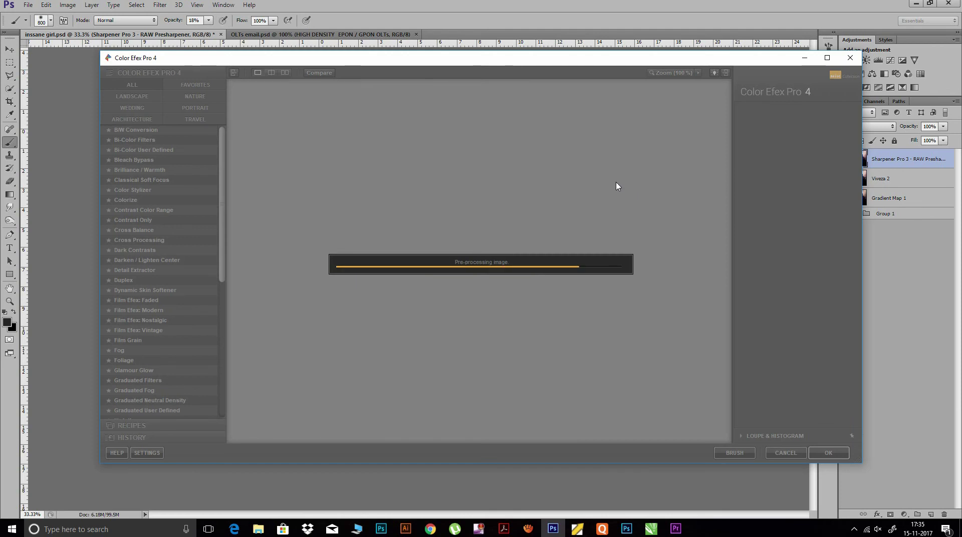
Add Cross Processing using method L07, then stack a Cross Balance filter
left_click(140, 240)
left_click(813, 132)
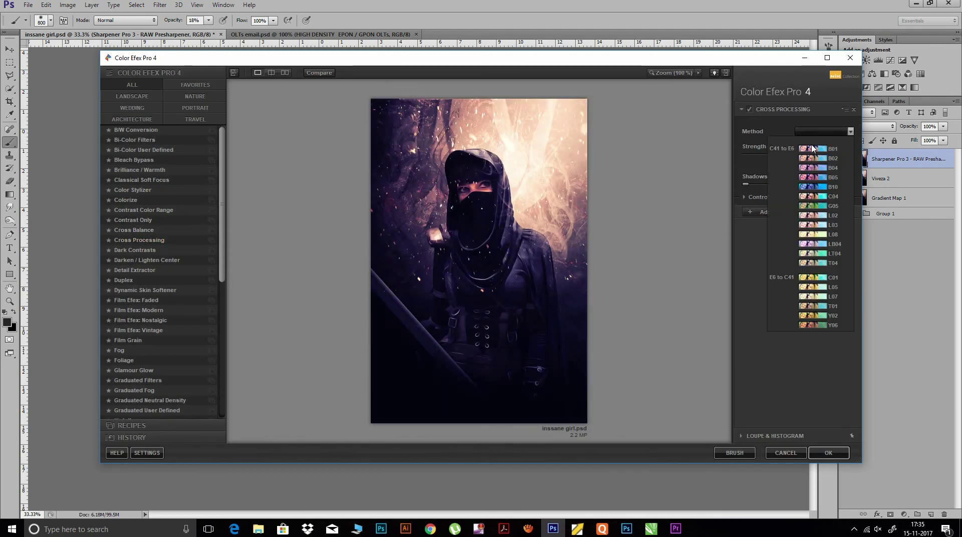
left_click(809, 296)
left_click(759, 212)
scroll(221, 226, "down", 1)
scroll(221, 226, "up", 1)
left_click(134, 230)
left_click(788, 146)
left_click(811, 168)
Add a Vignette: Blur filter with shape 3 and apply the Color Efex effects
left_click(767, 200)
scroll(219, 393, "down", 10)
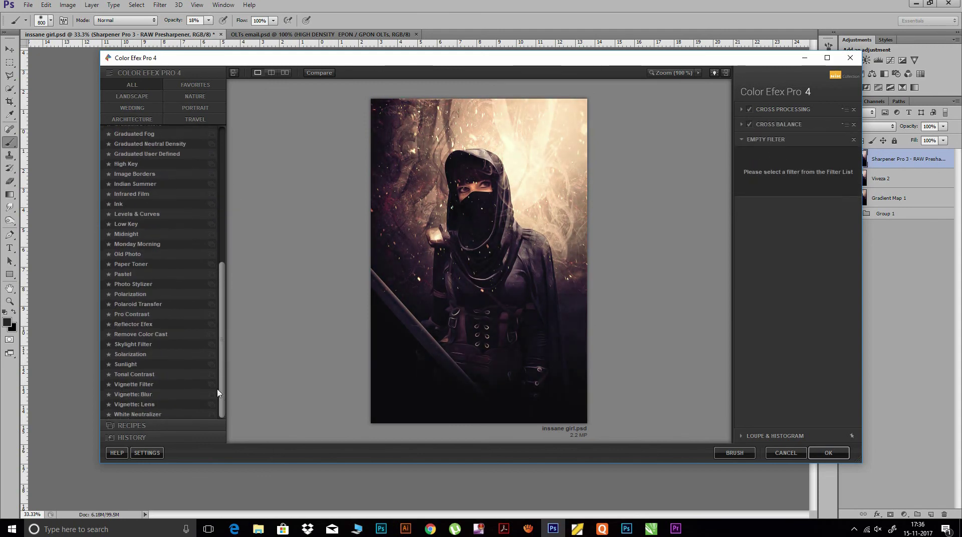
left_click(133, 395)
left_click(827, 162)
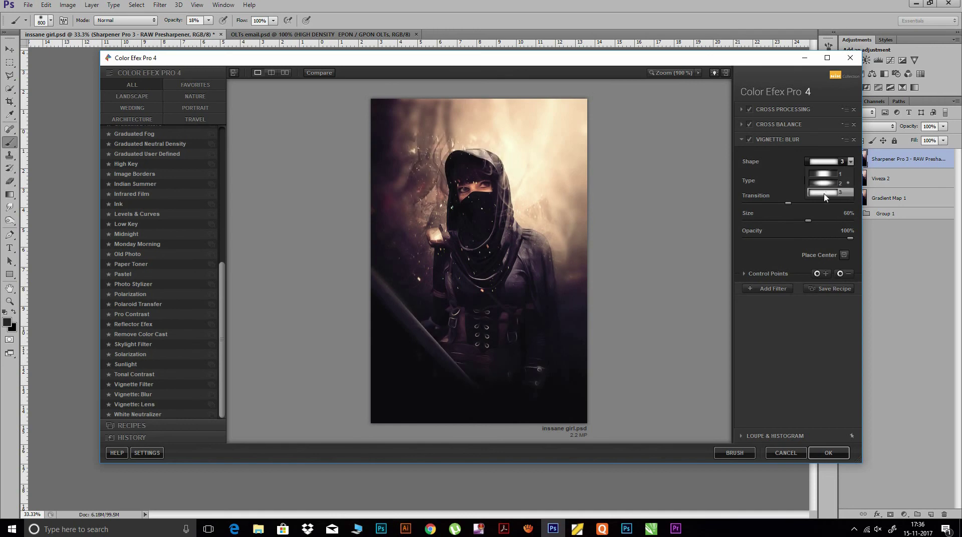
left_click(825, 193)
key("Return")
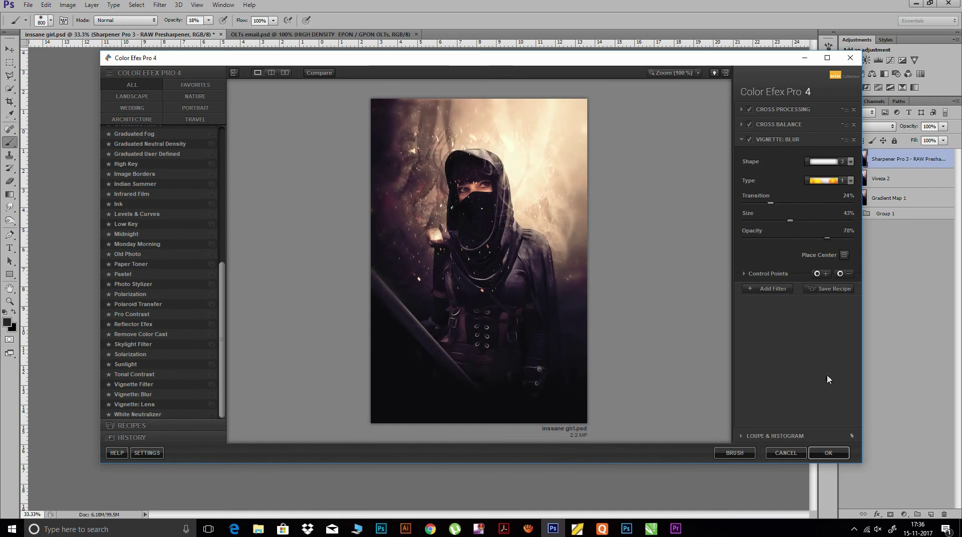
key("ctrl+plus")
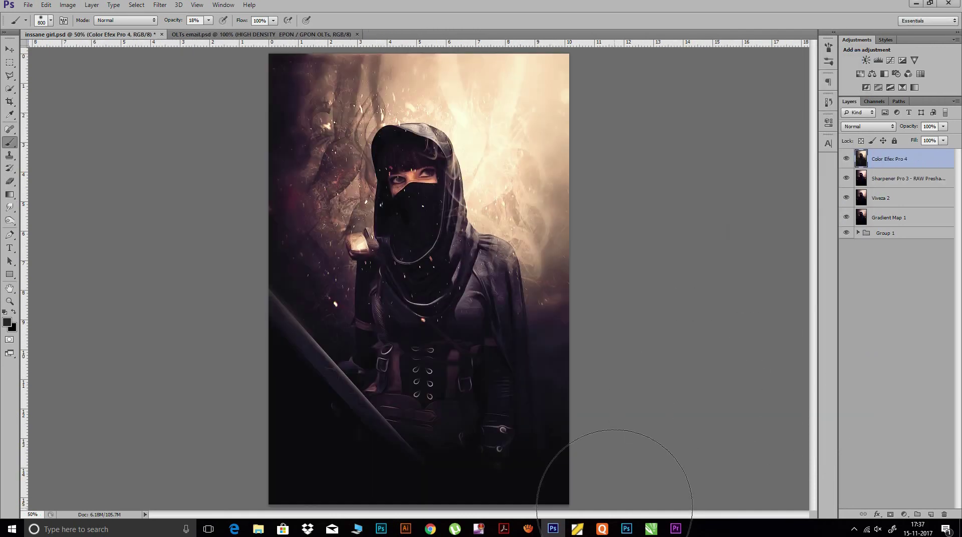